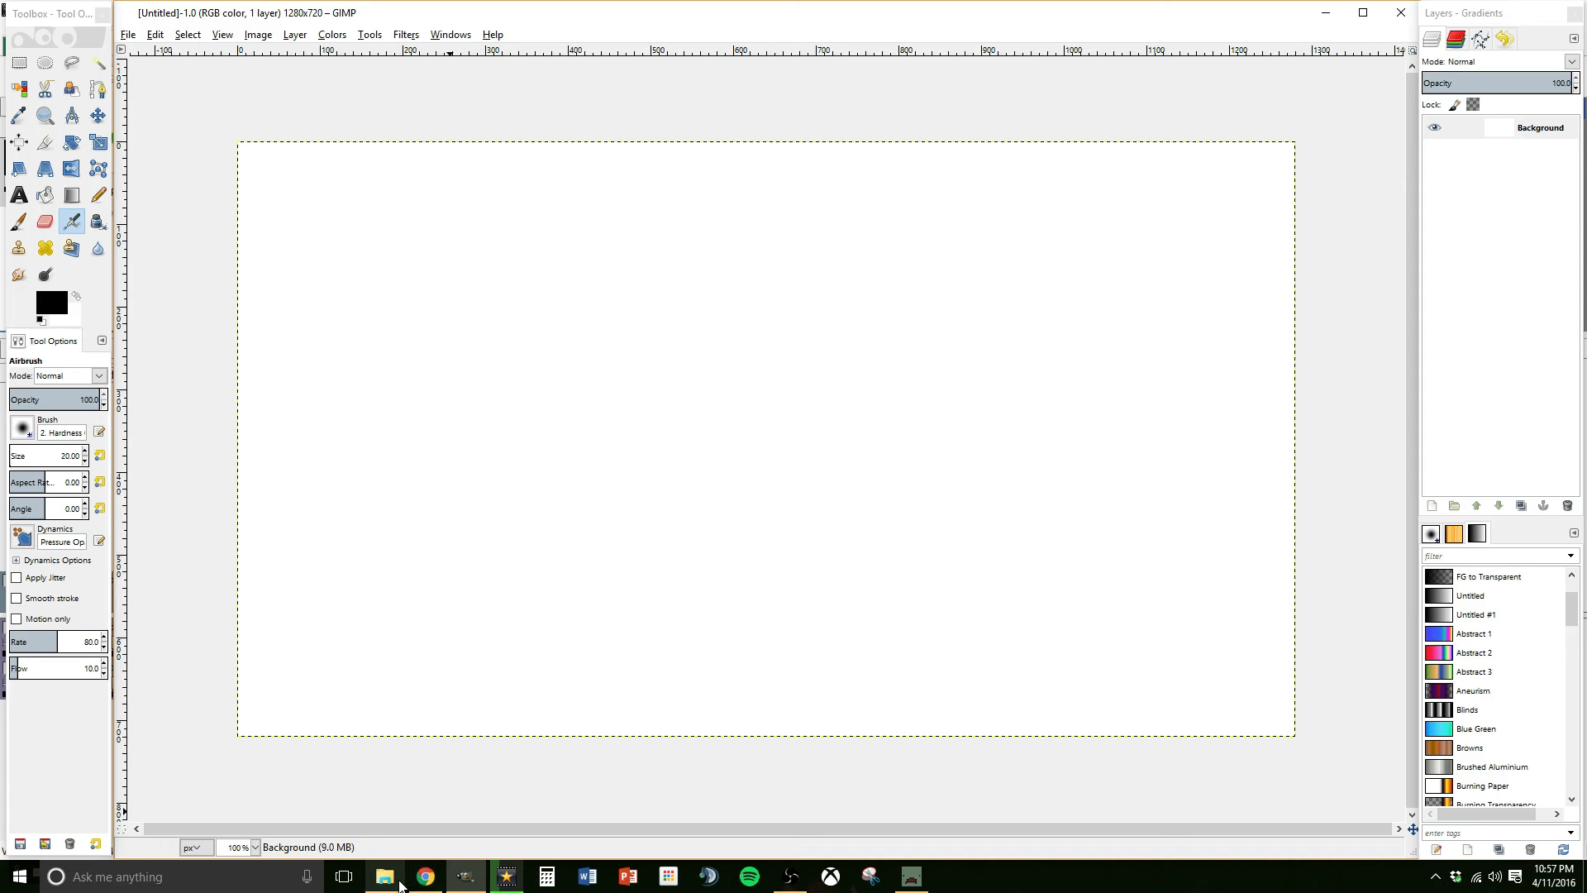
- Add the picture Snapshot - 130 from the Pictures folder to the blank canvas as a new layer
click(400, 883)
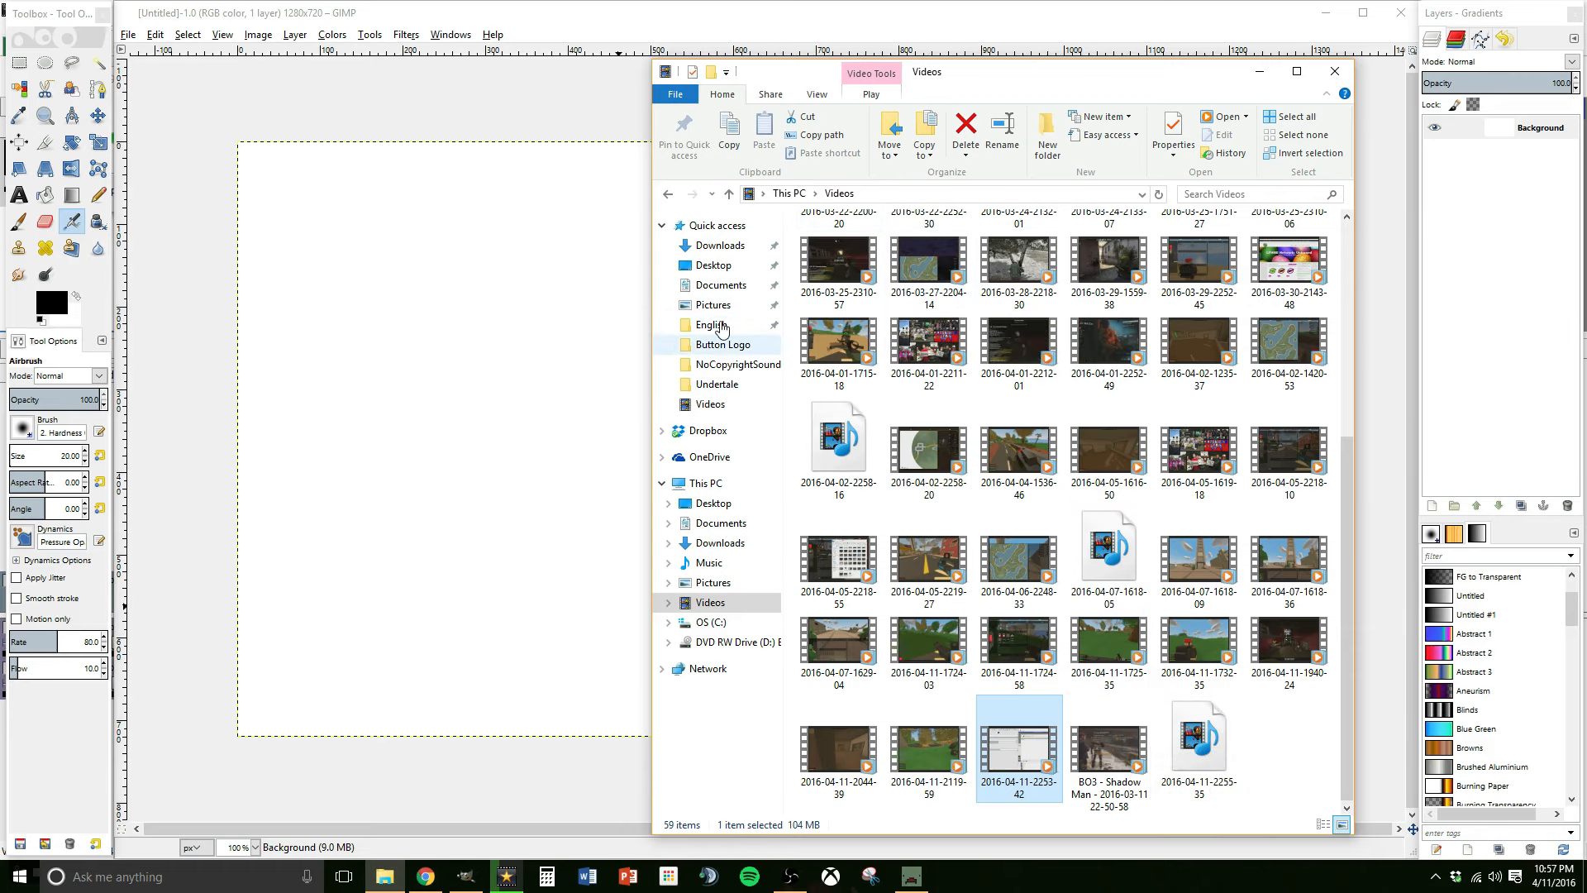
click(712, 305)
scroll(1128, 628, down, 10)
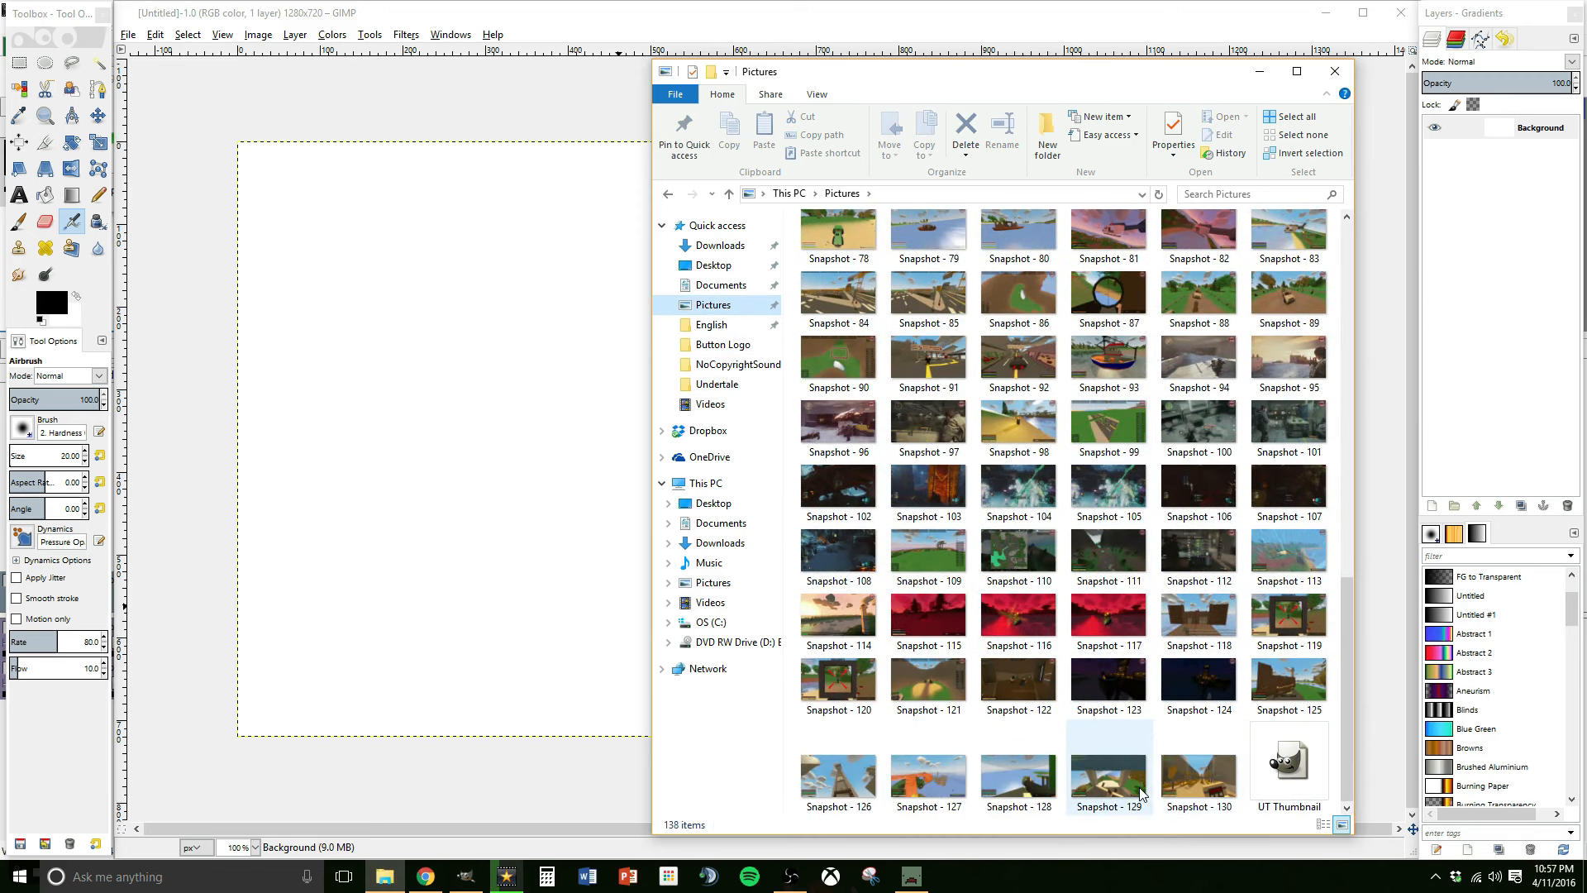
drag(1190, 783, 513, 398)
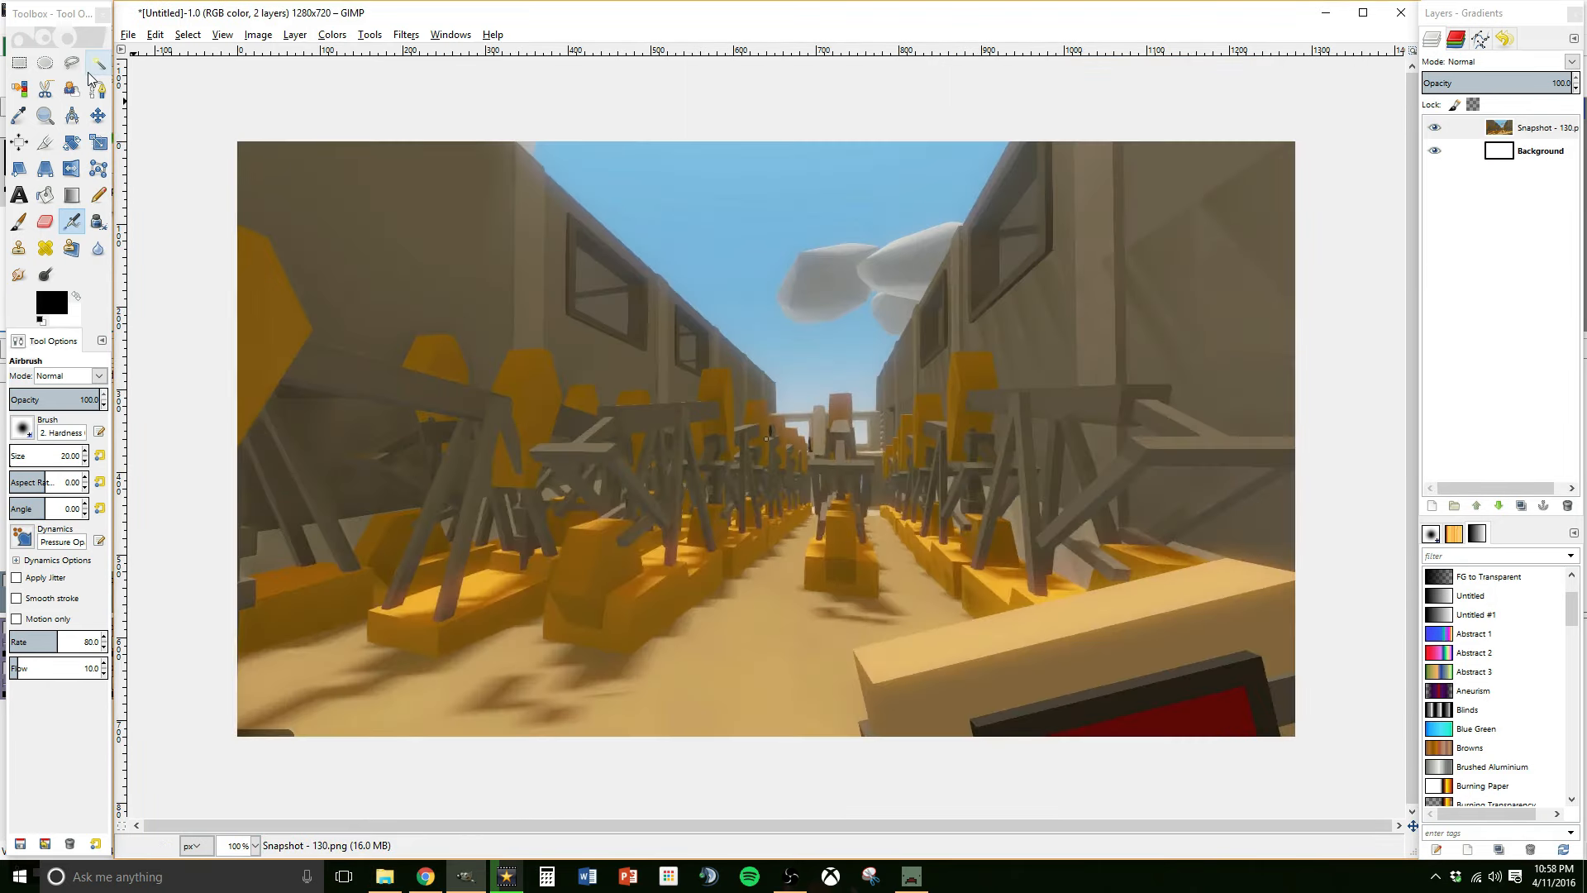
- Move the snapshot layer down on the canvas so its upper part shows more sky and the lower foreground is cut off
click(99, 117)
drag(665, 309, 621, 333)
click(99, 117)
drag(852, 381, 747, 429)
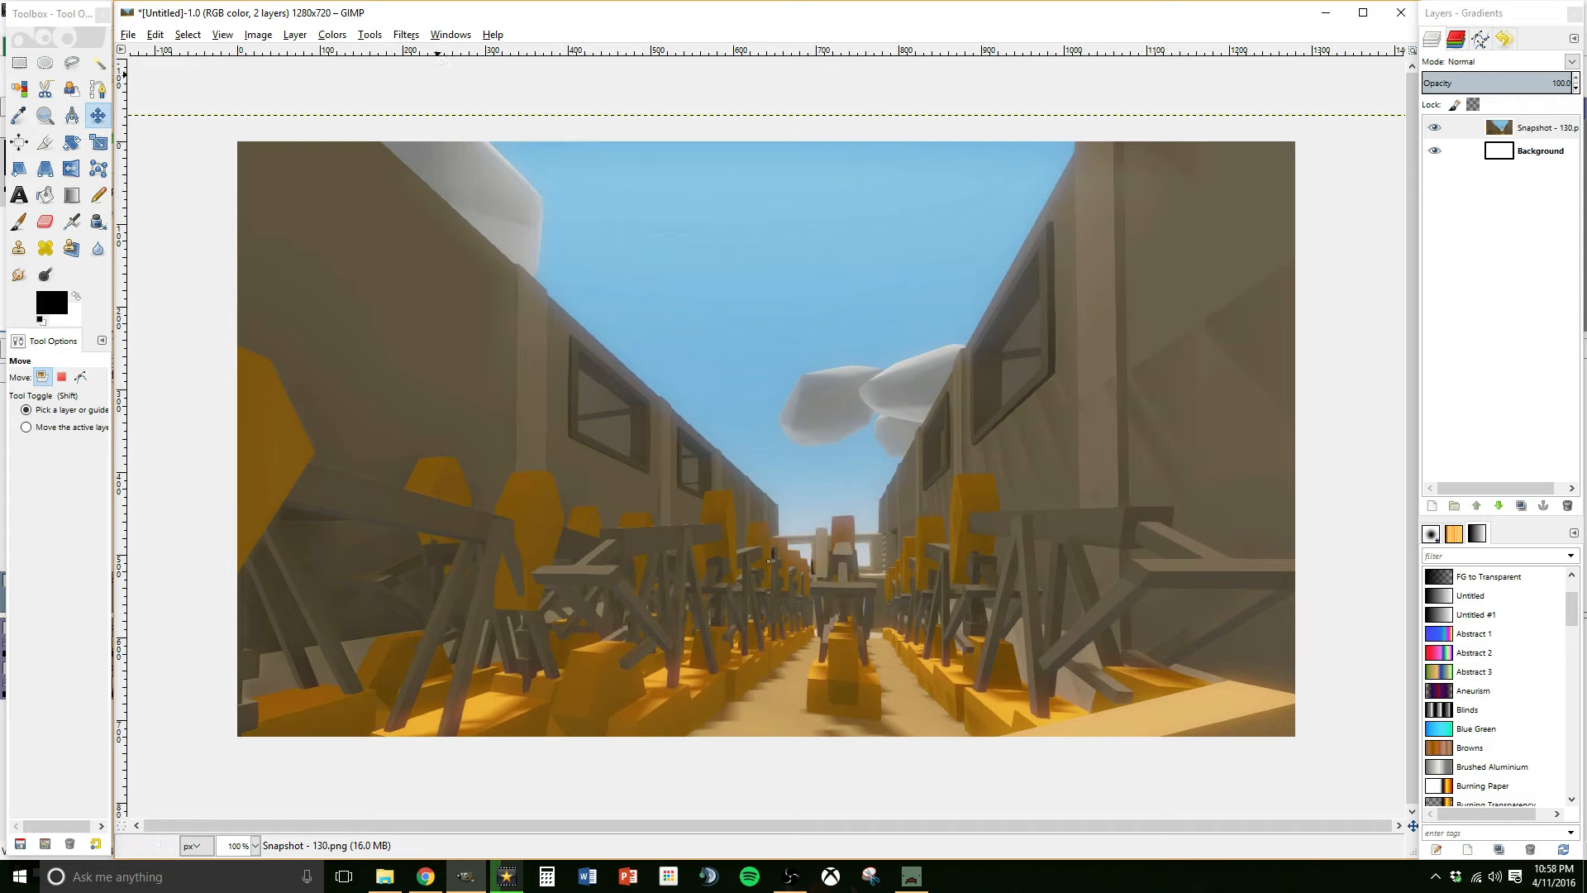
- Apply a Gaussian Blur with an 11.0 px horizontal and vertical radius to the snapshot layer, checking the preview around the chairs
click(406, 36)
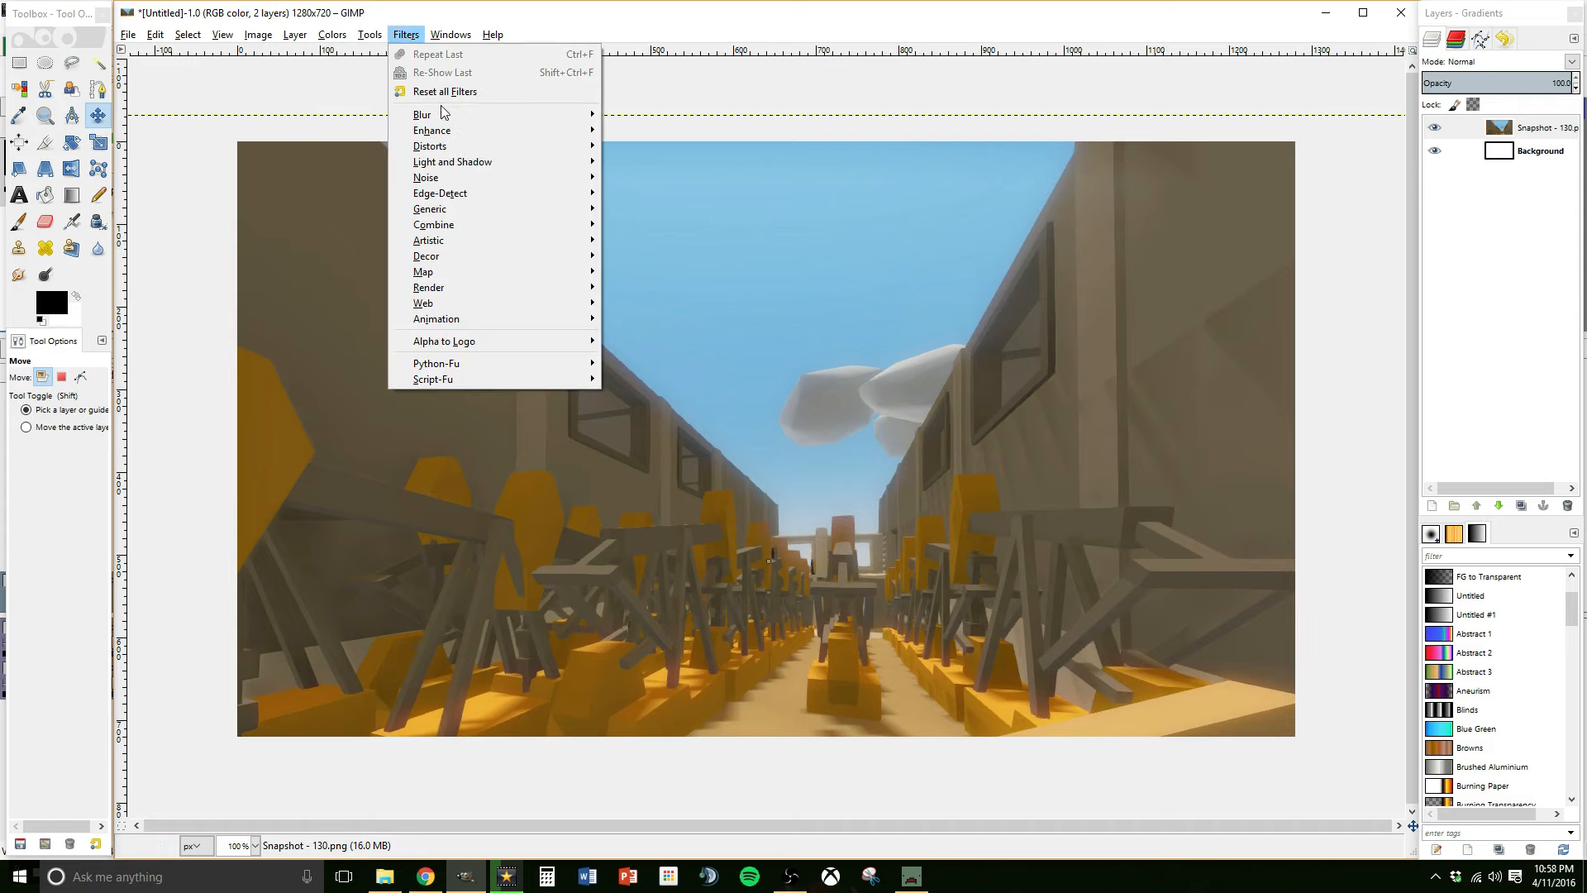
mouse_move(446, 116)
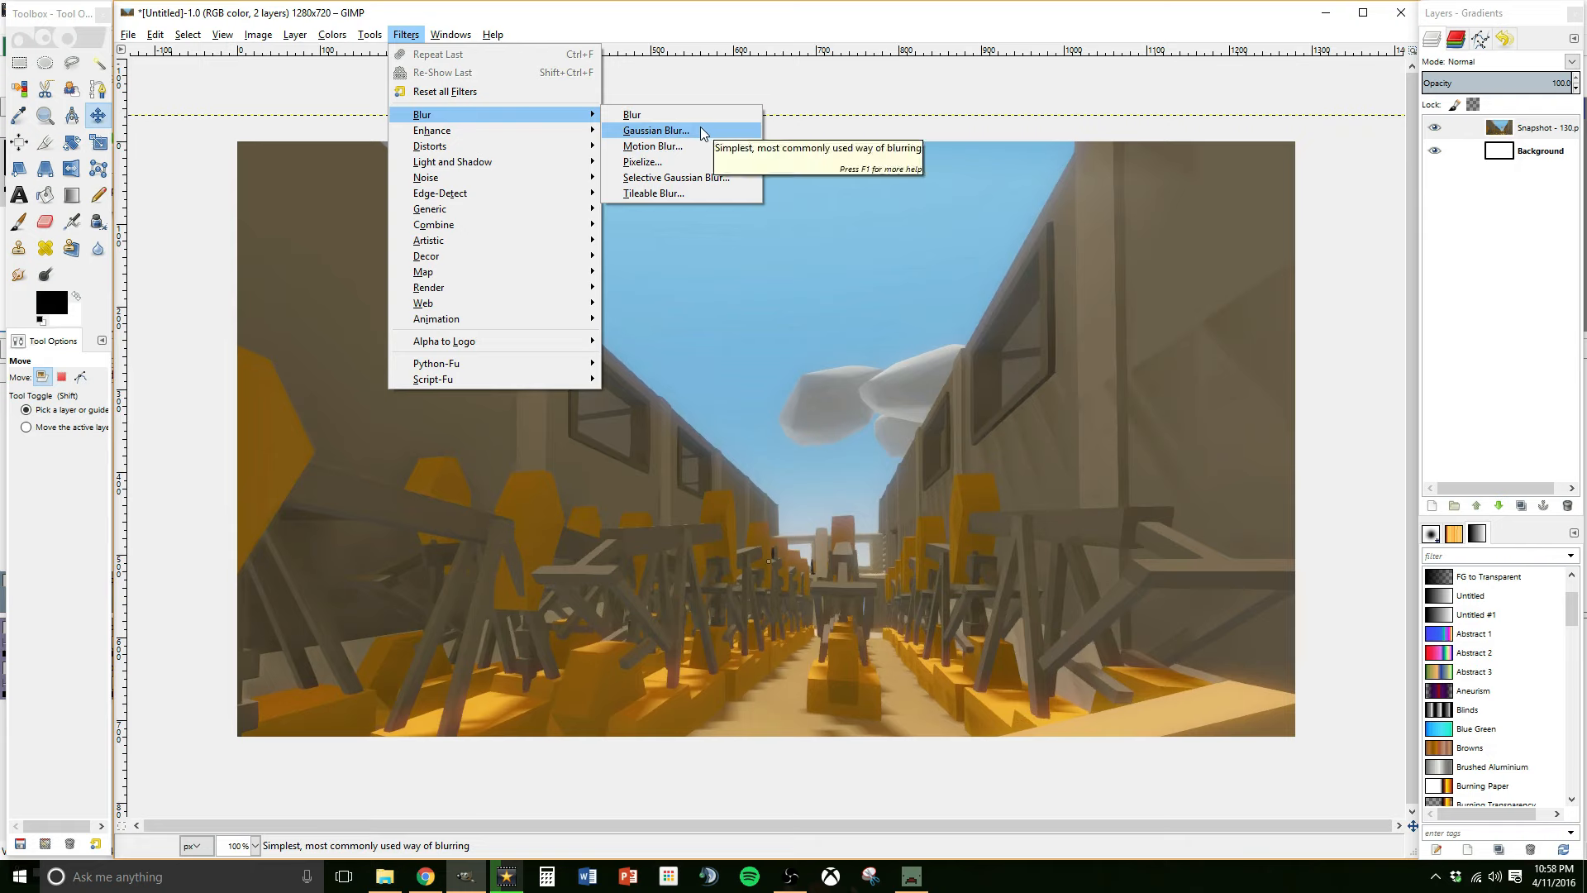
click(656, 130)
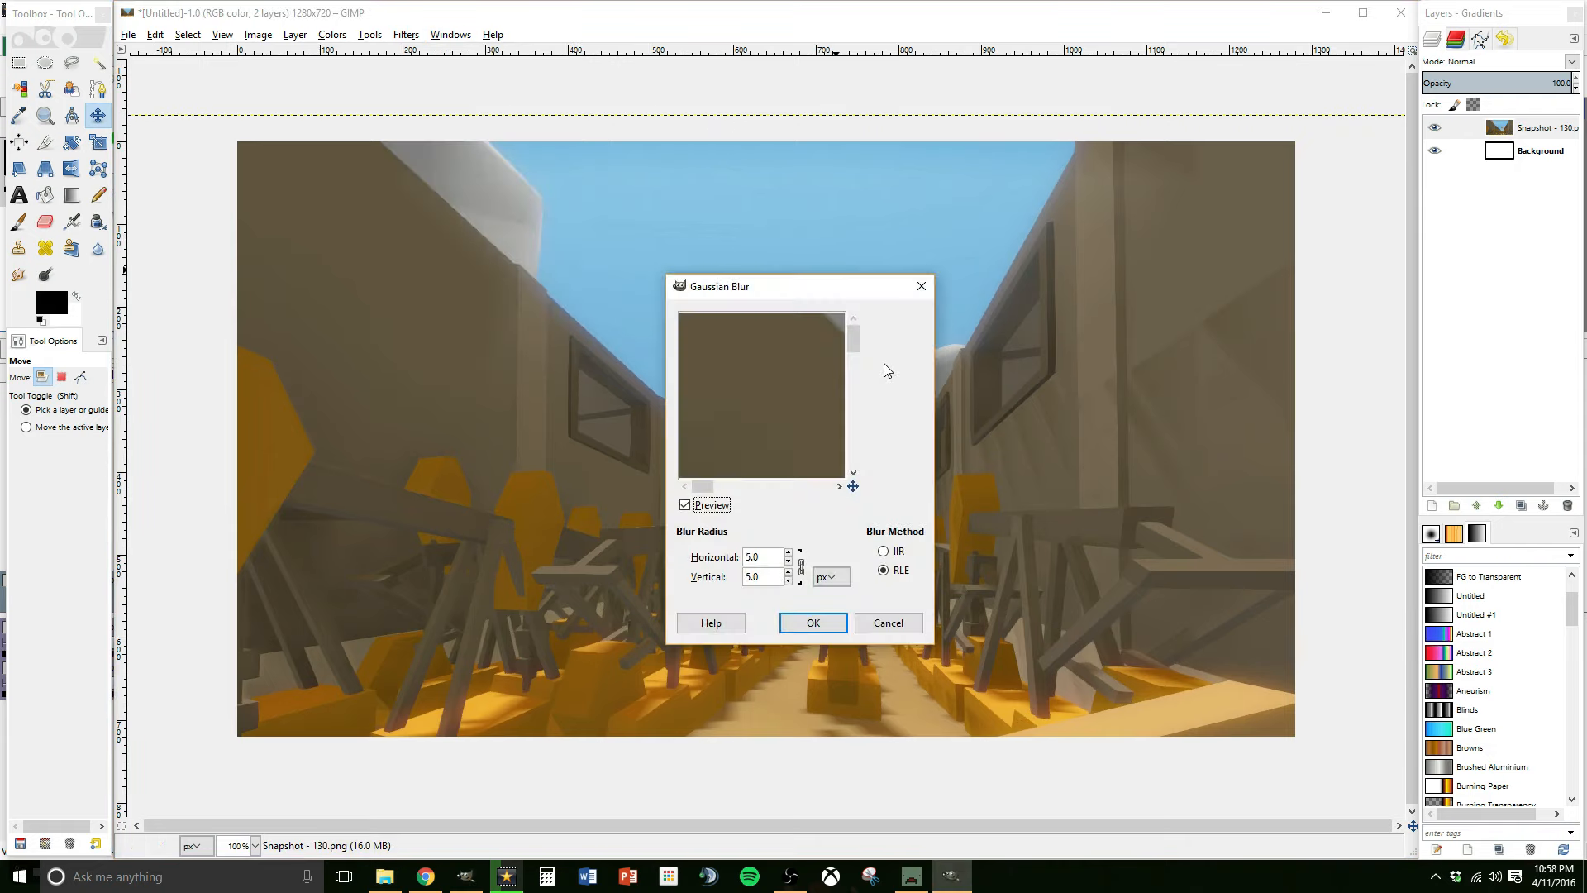
click(788, 552)
click(788, 552)
click(788, 552)
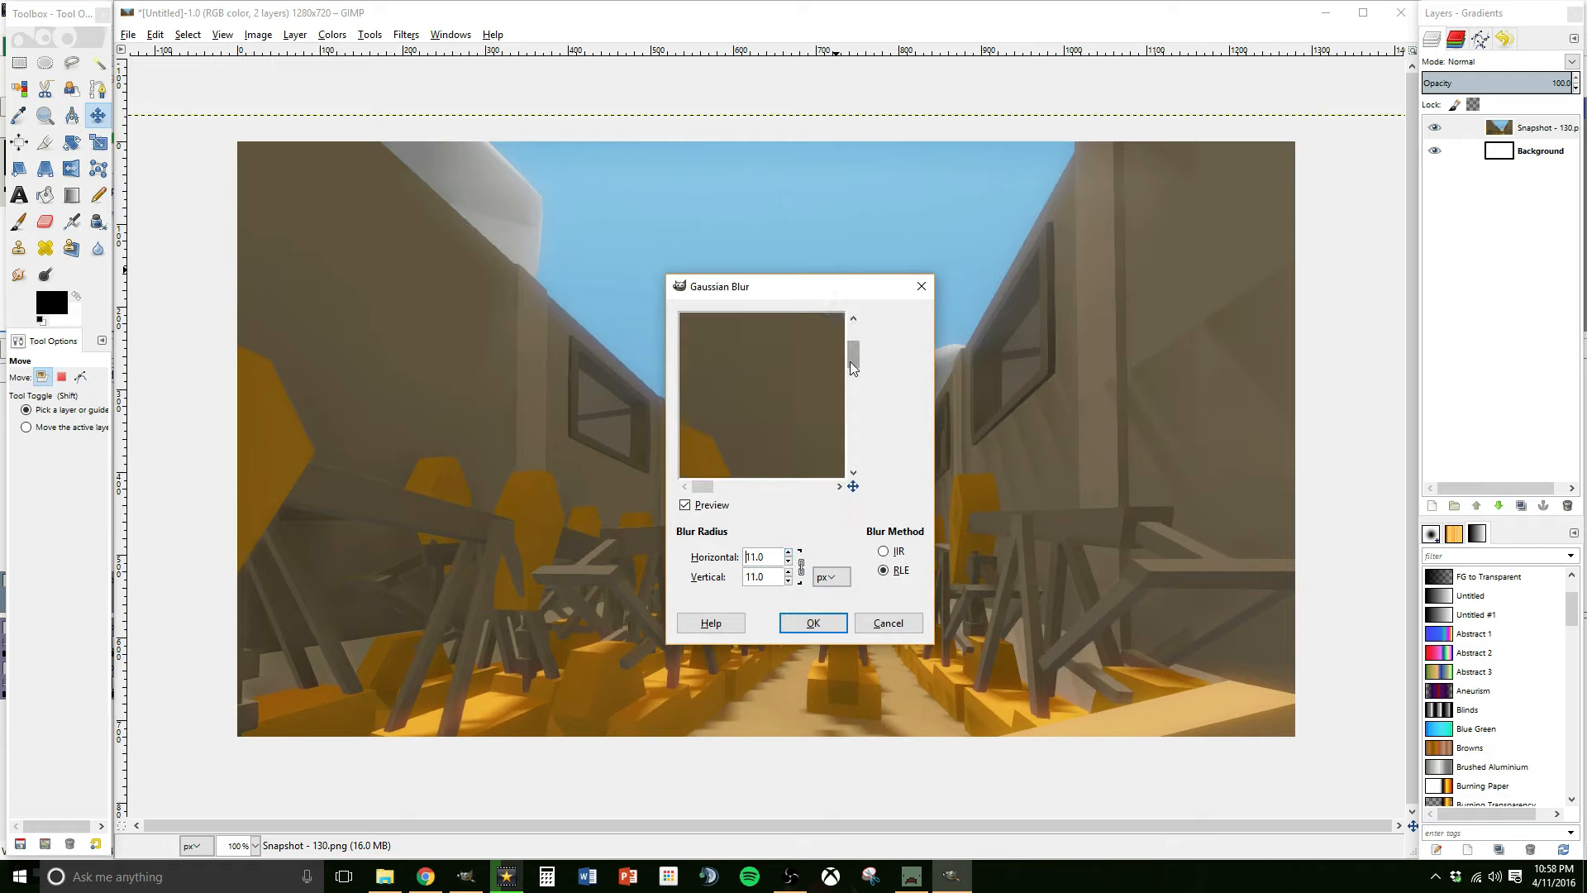
drag(850, 360, 851, 405)
drag(703, 488, 770, 490)
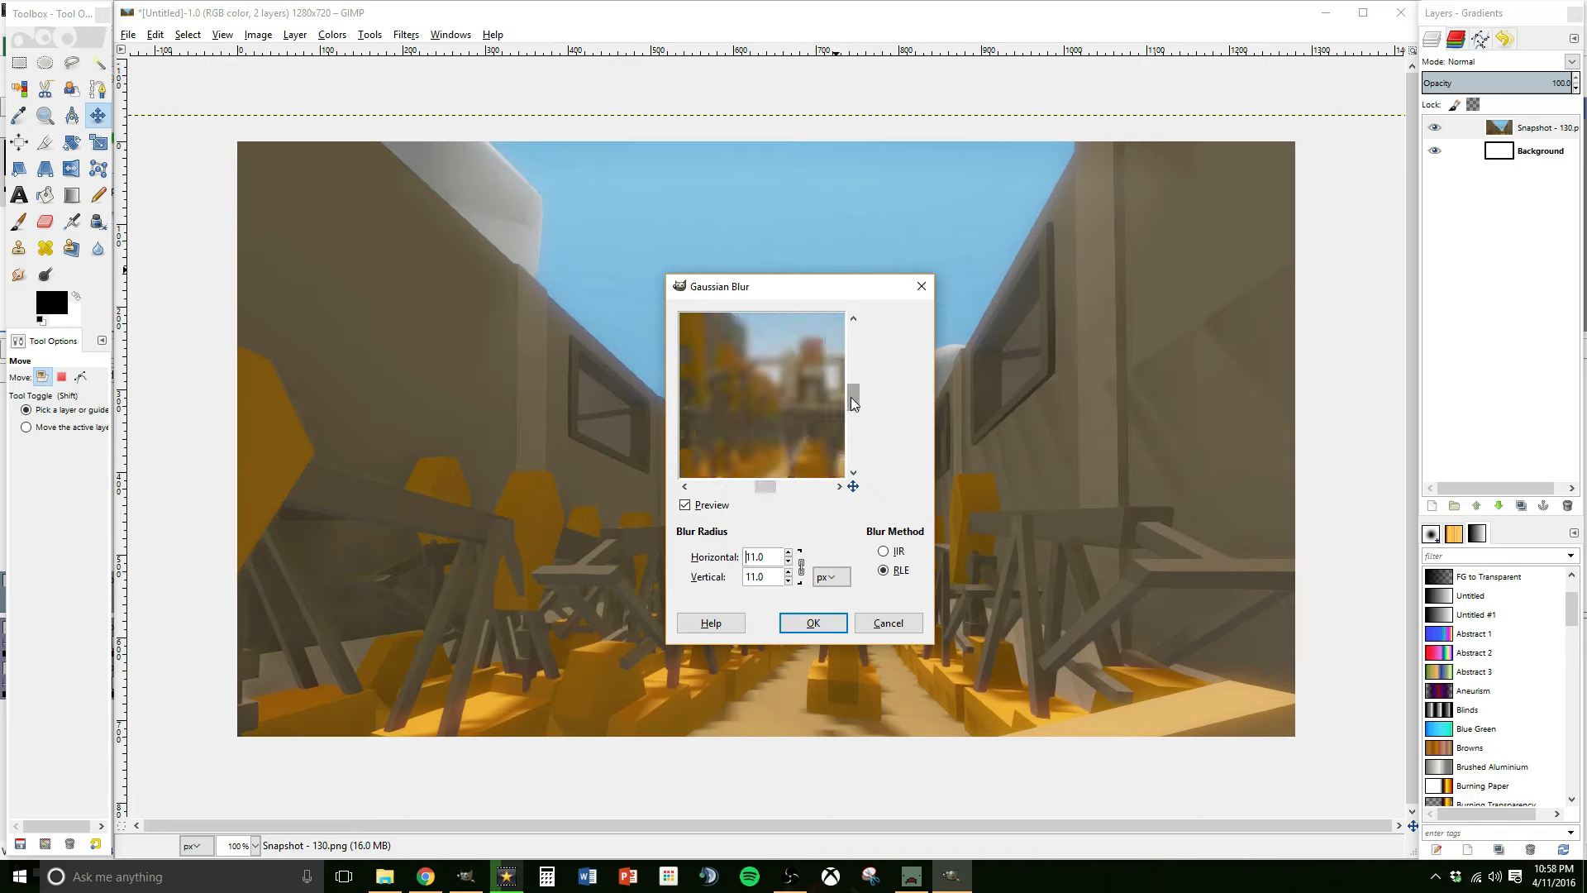
click(813, 622)
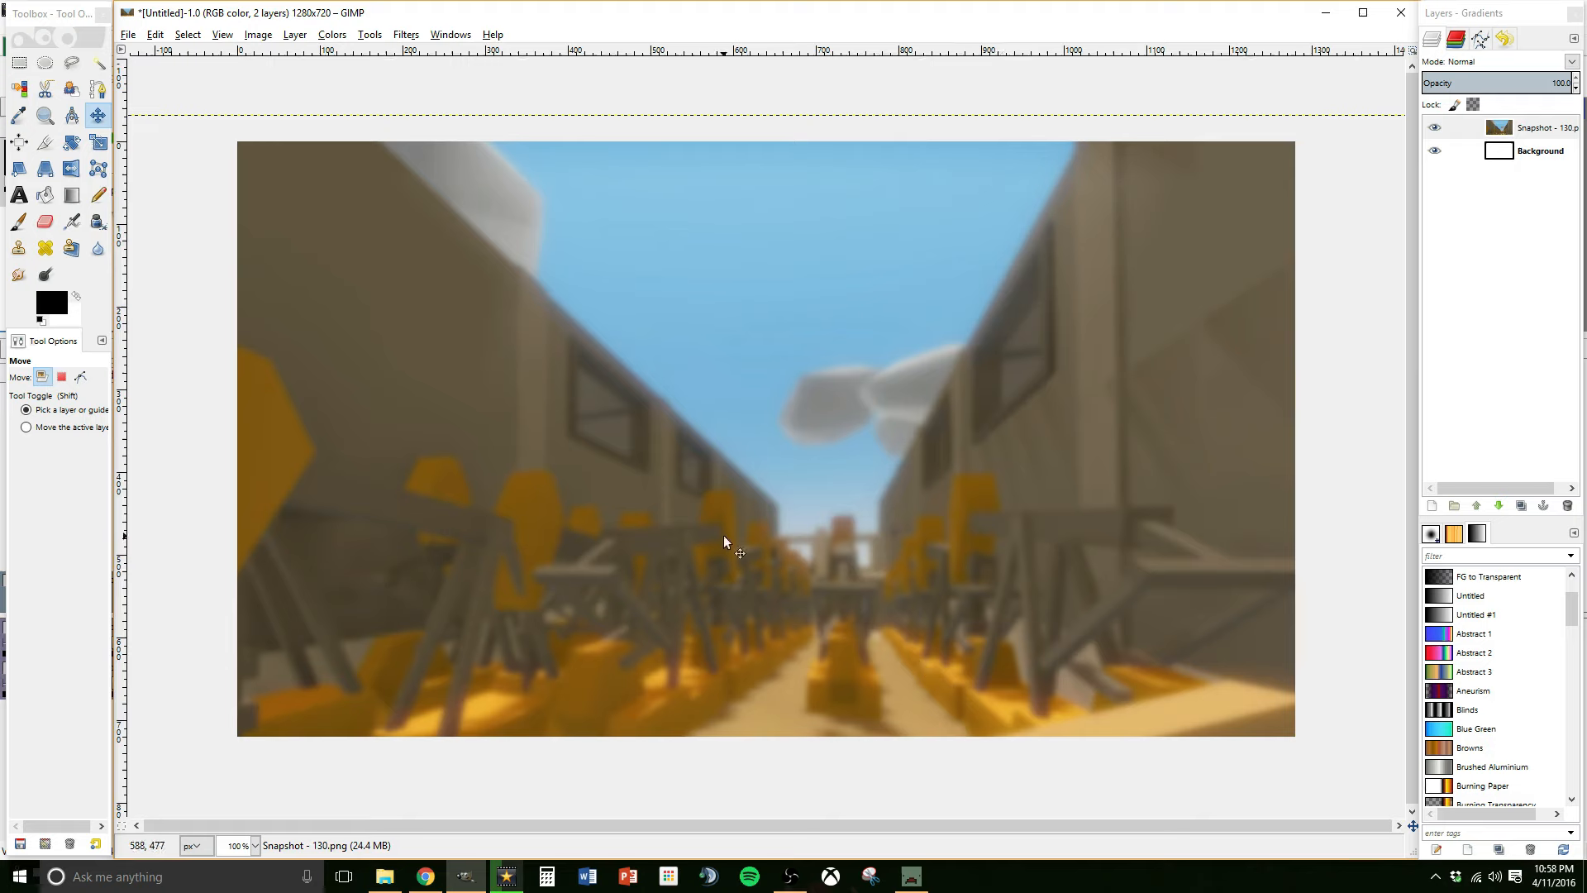
- Create a text box about 1140 × 575 px over the image and enter "CRAZY RAID!!" on two lines
click(18, 196)
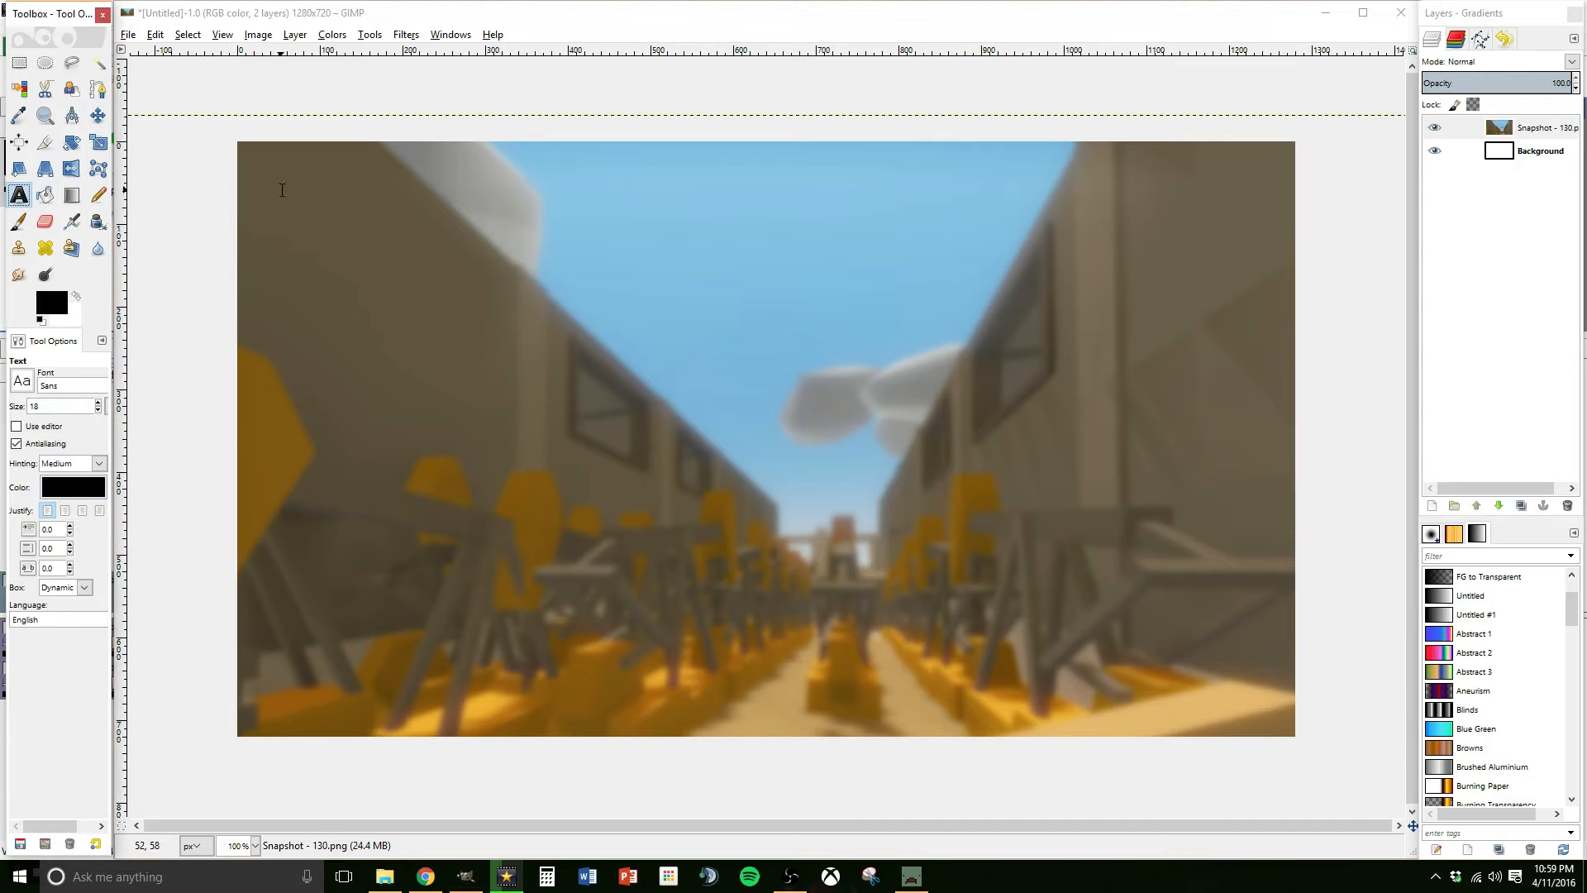
drag(282, 190, 1223, 666)
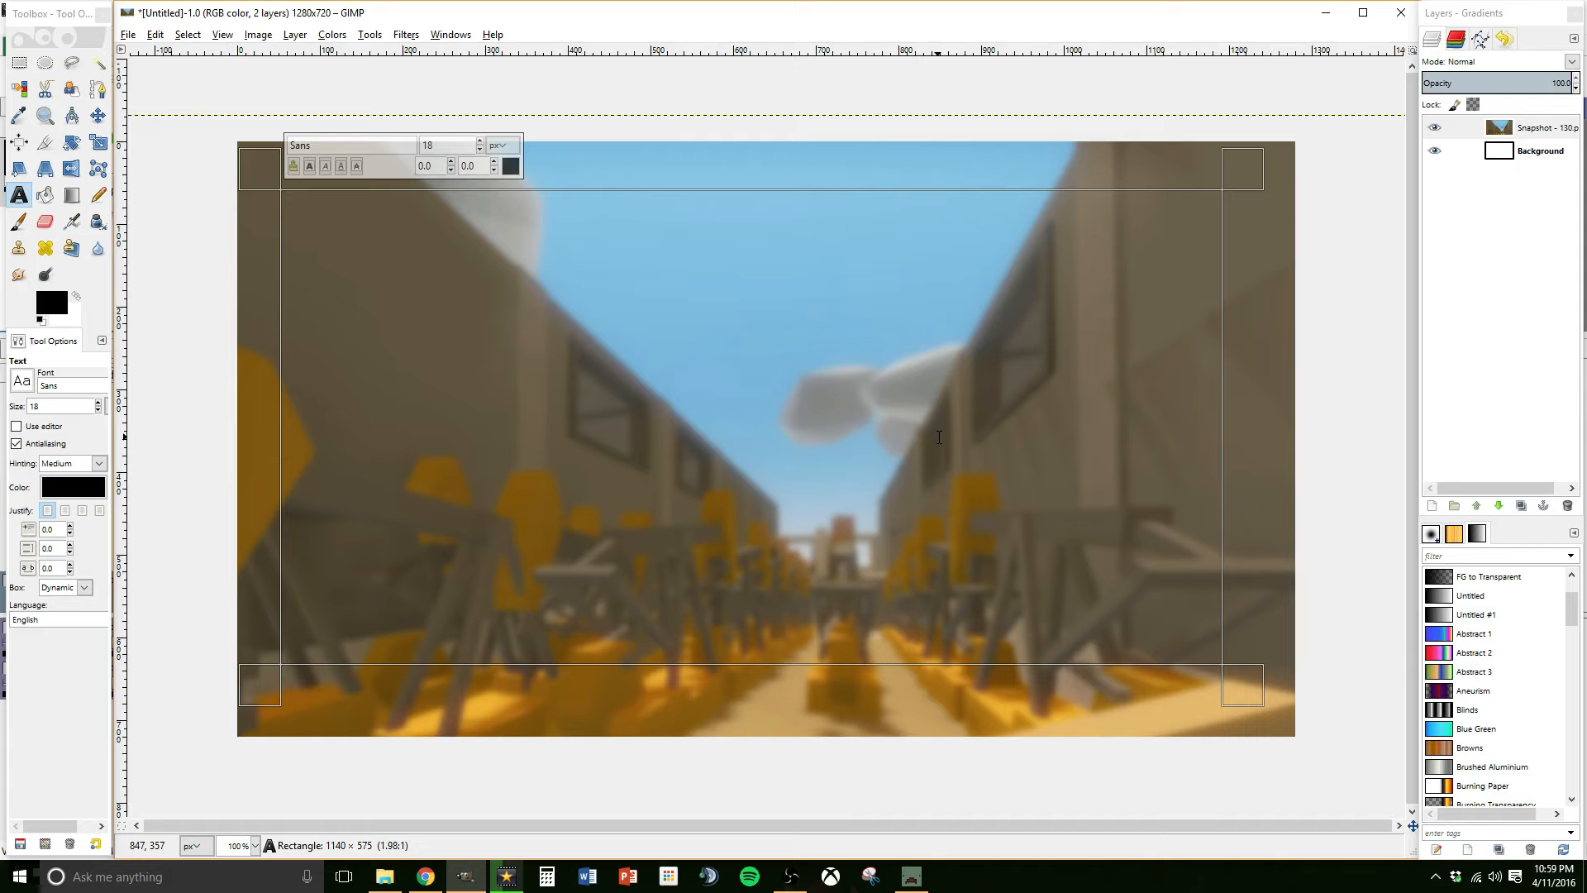
text(CRAZY)
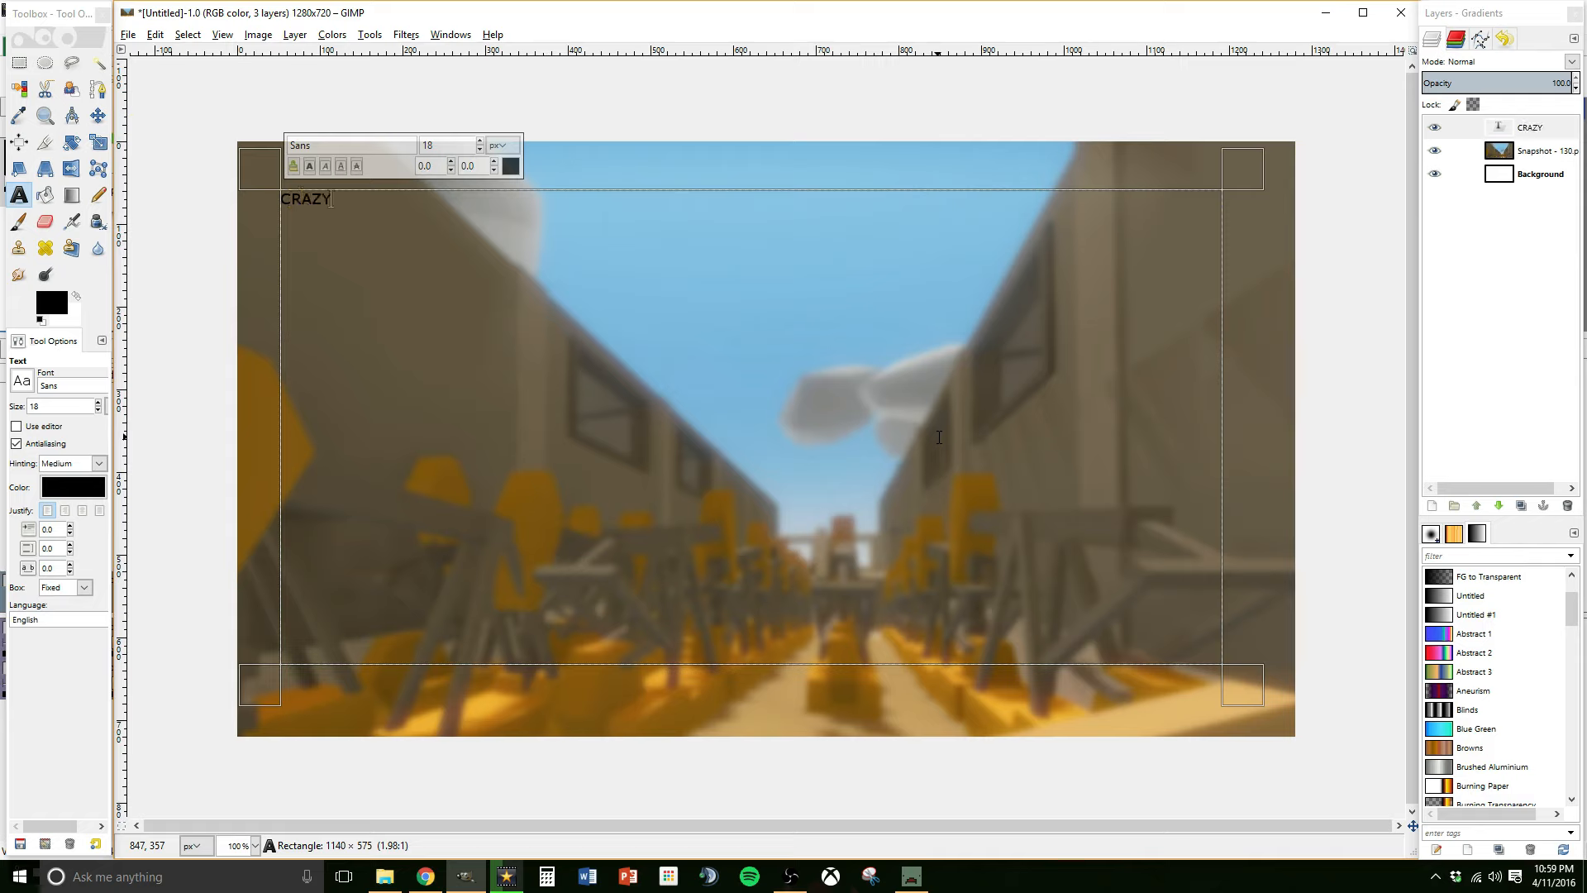
text( RAID!!)
- Change the font of the whole "CRAZY RAID!!" text to Agent Orange
key(ctrl+a)
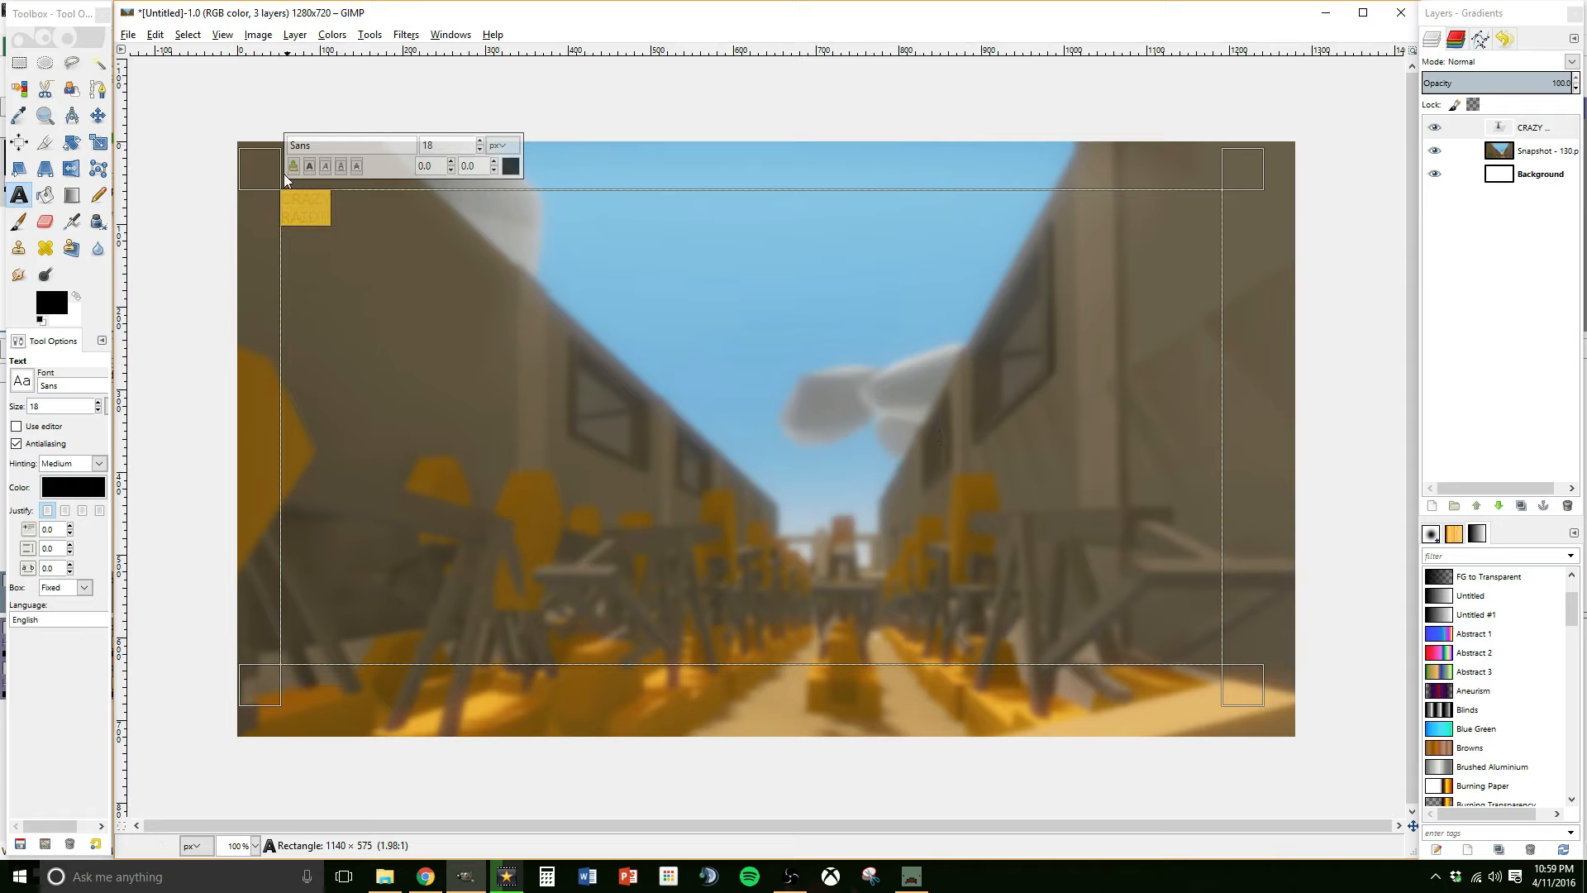
drag(338, 147, 57, 129)
key(BackSpace)
text(Agent Orange)
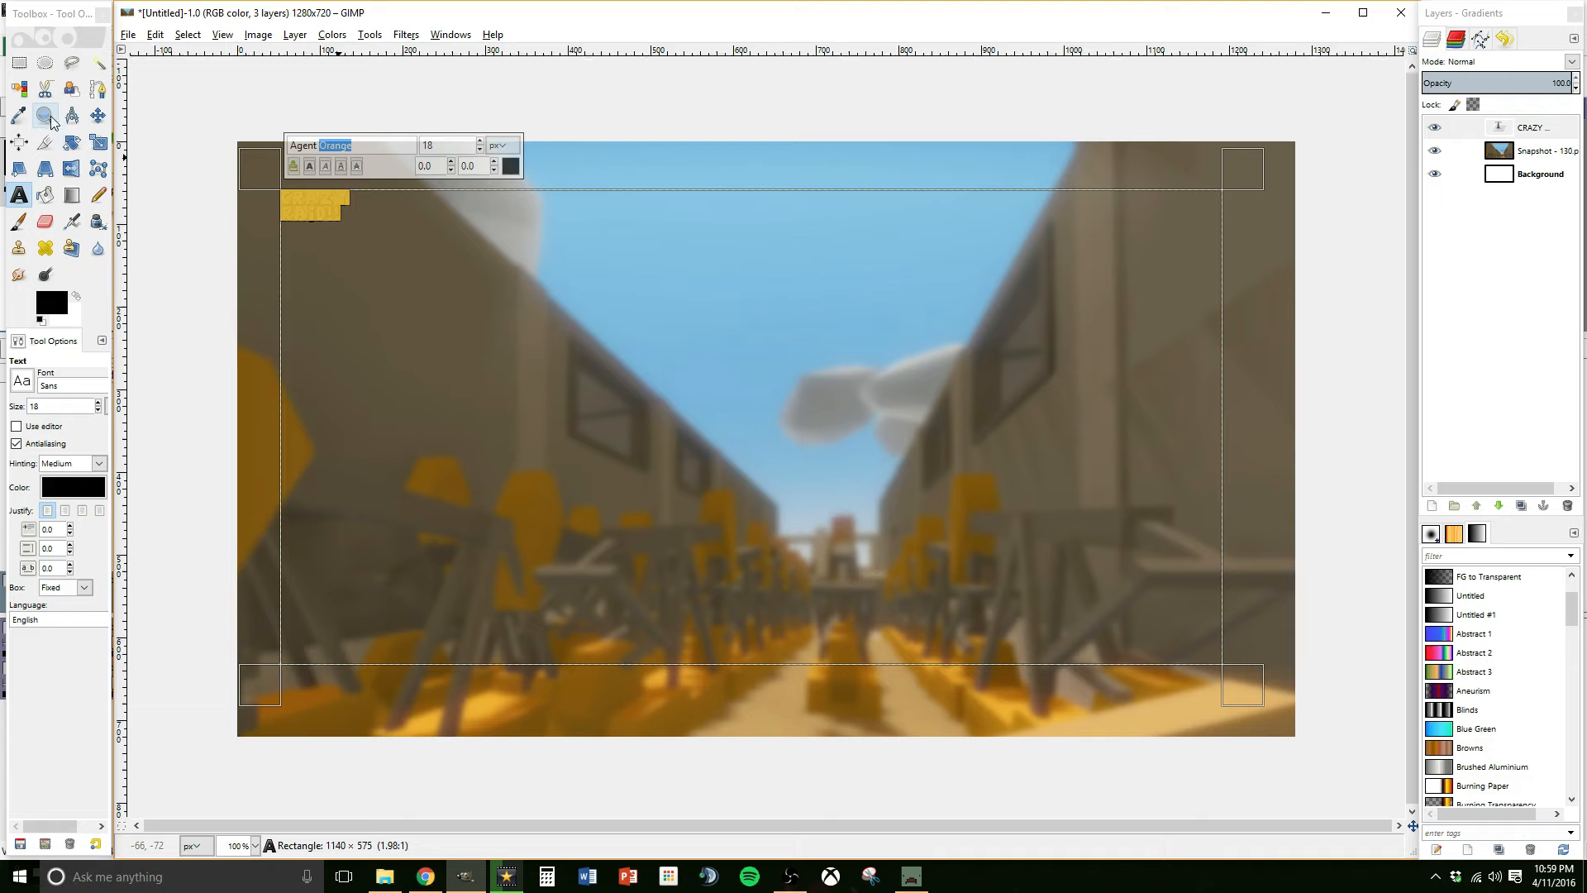
key(Return)
- Increase the size of the selected title text to 231 px
click(480, 141)
click(480, 141)
click(480, 141)
click(480, 142)
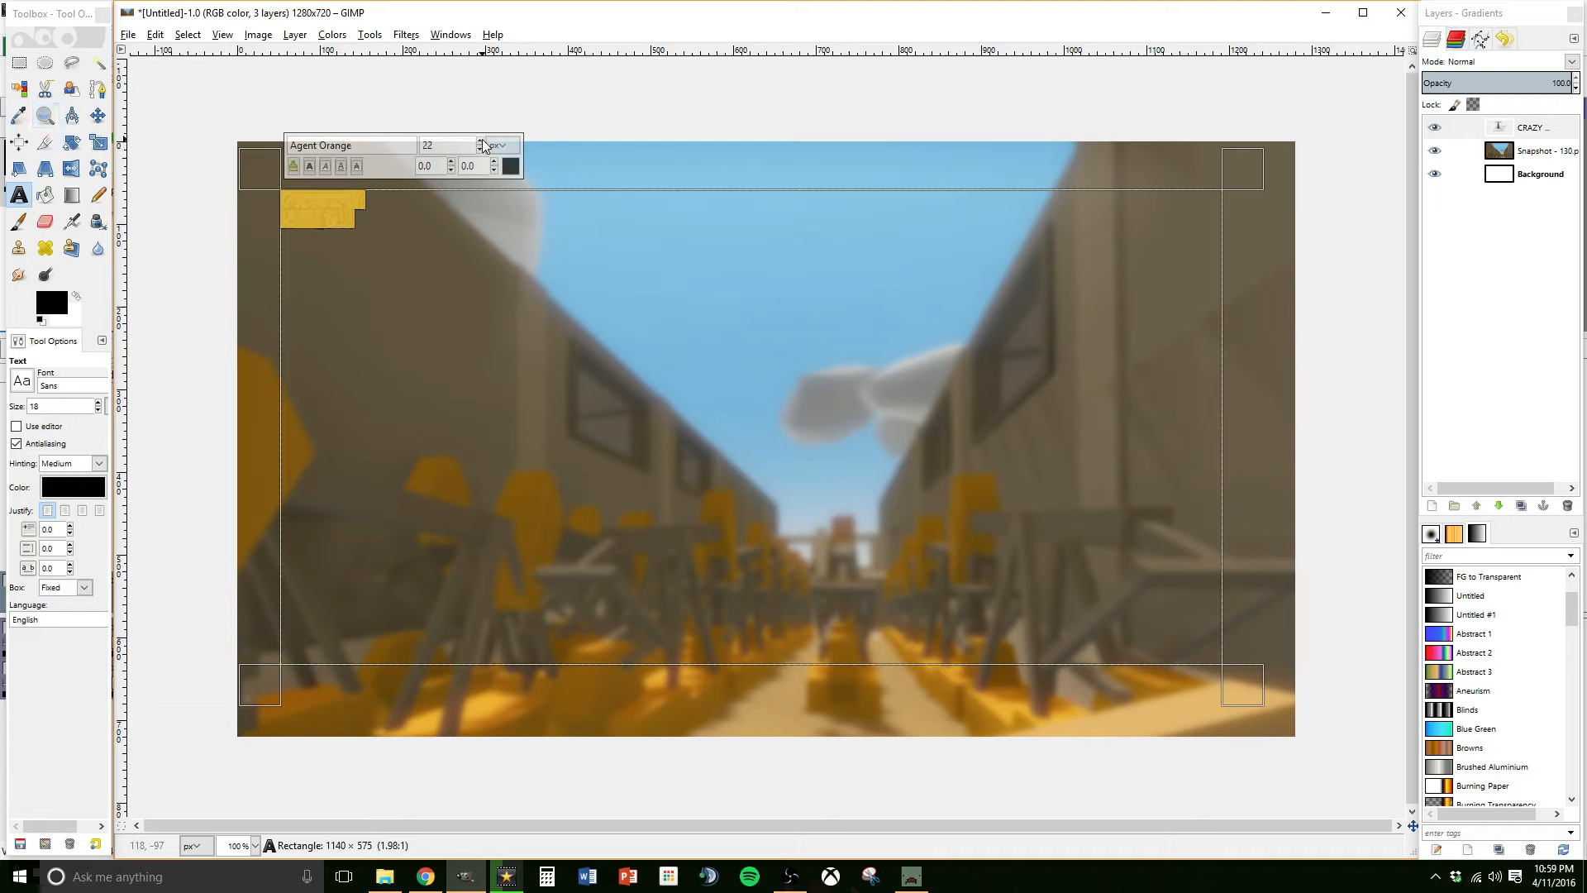
click(481, 143)
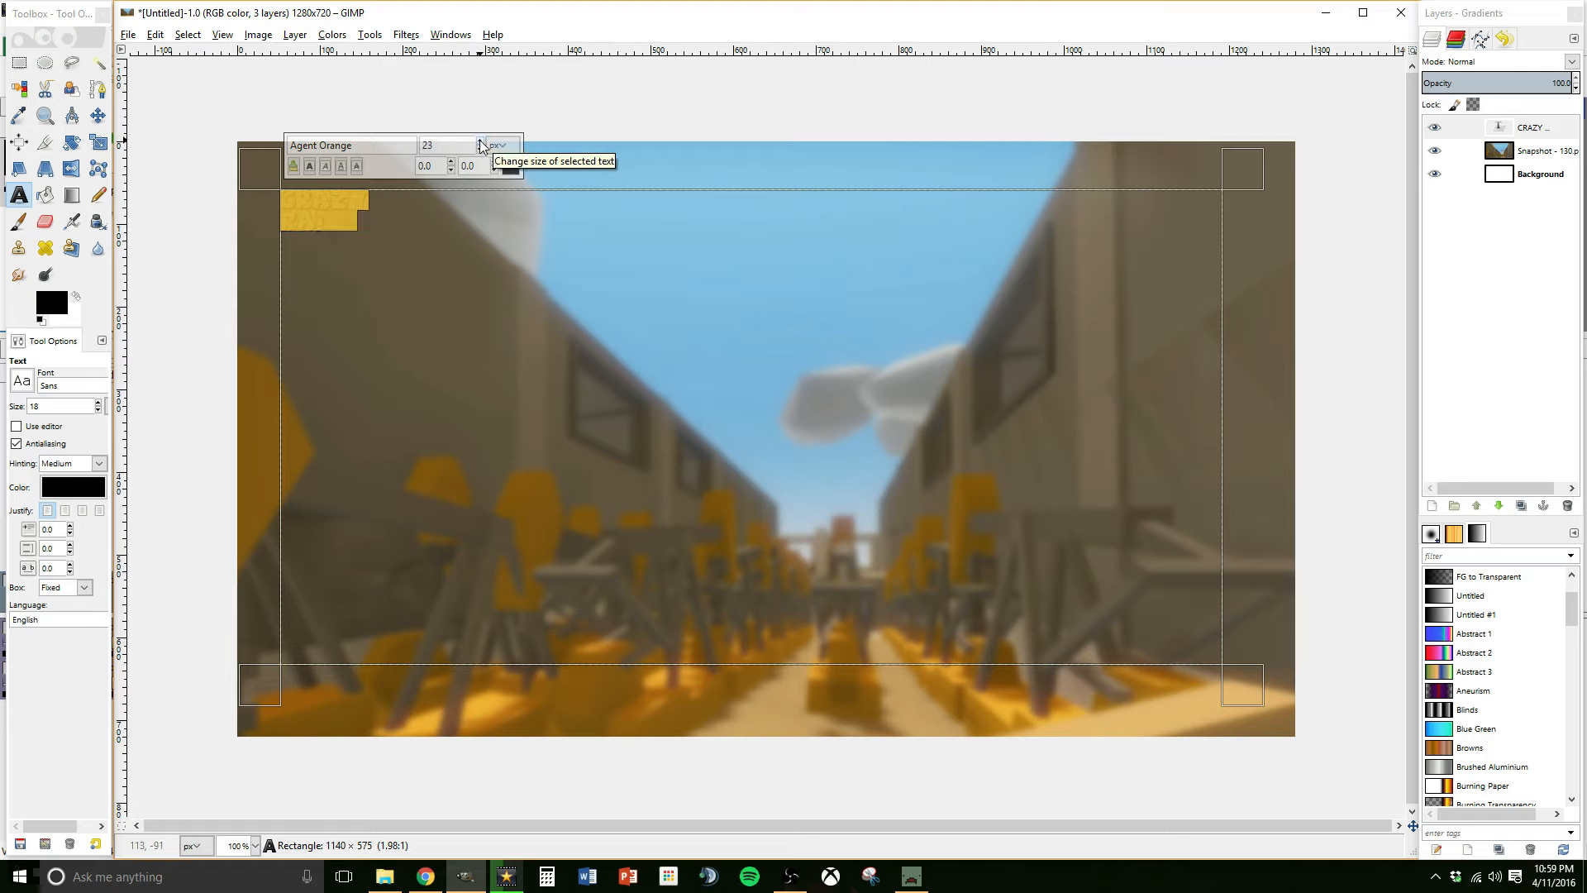
click(480, 141)
drag(480, 142, 484, 155)
- Enlarge the title's text box to about 1233 × 637 px and set the text size to 248 px
drag(251, 177, 239, 168)
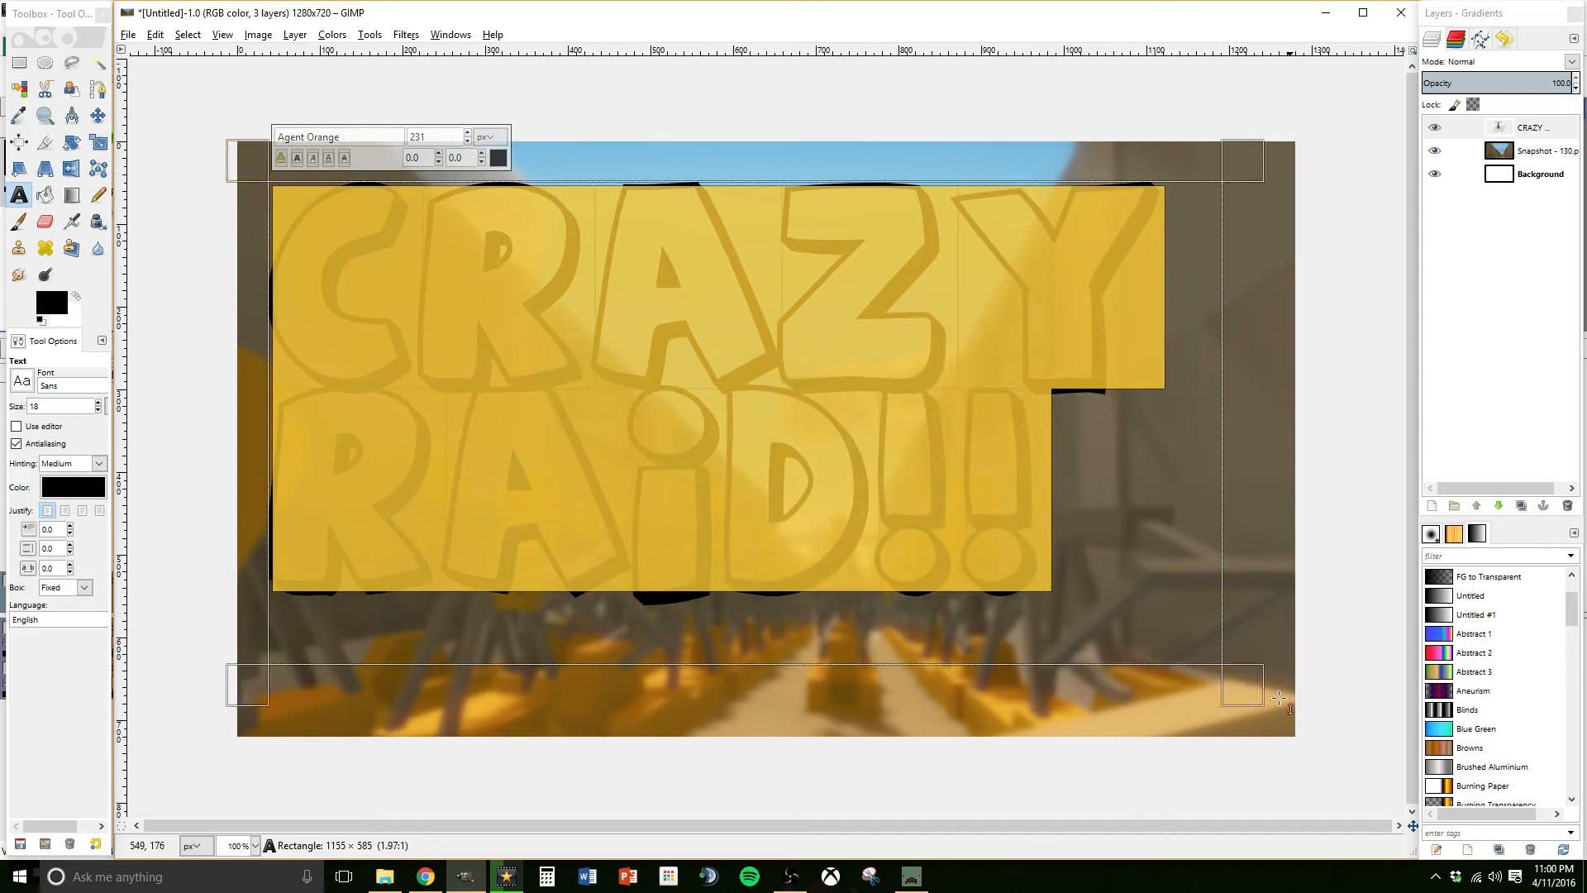
drag(1279, 699, 1290, 729)
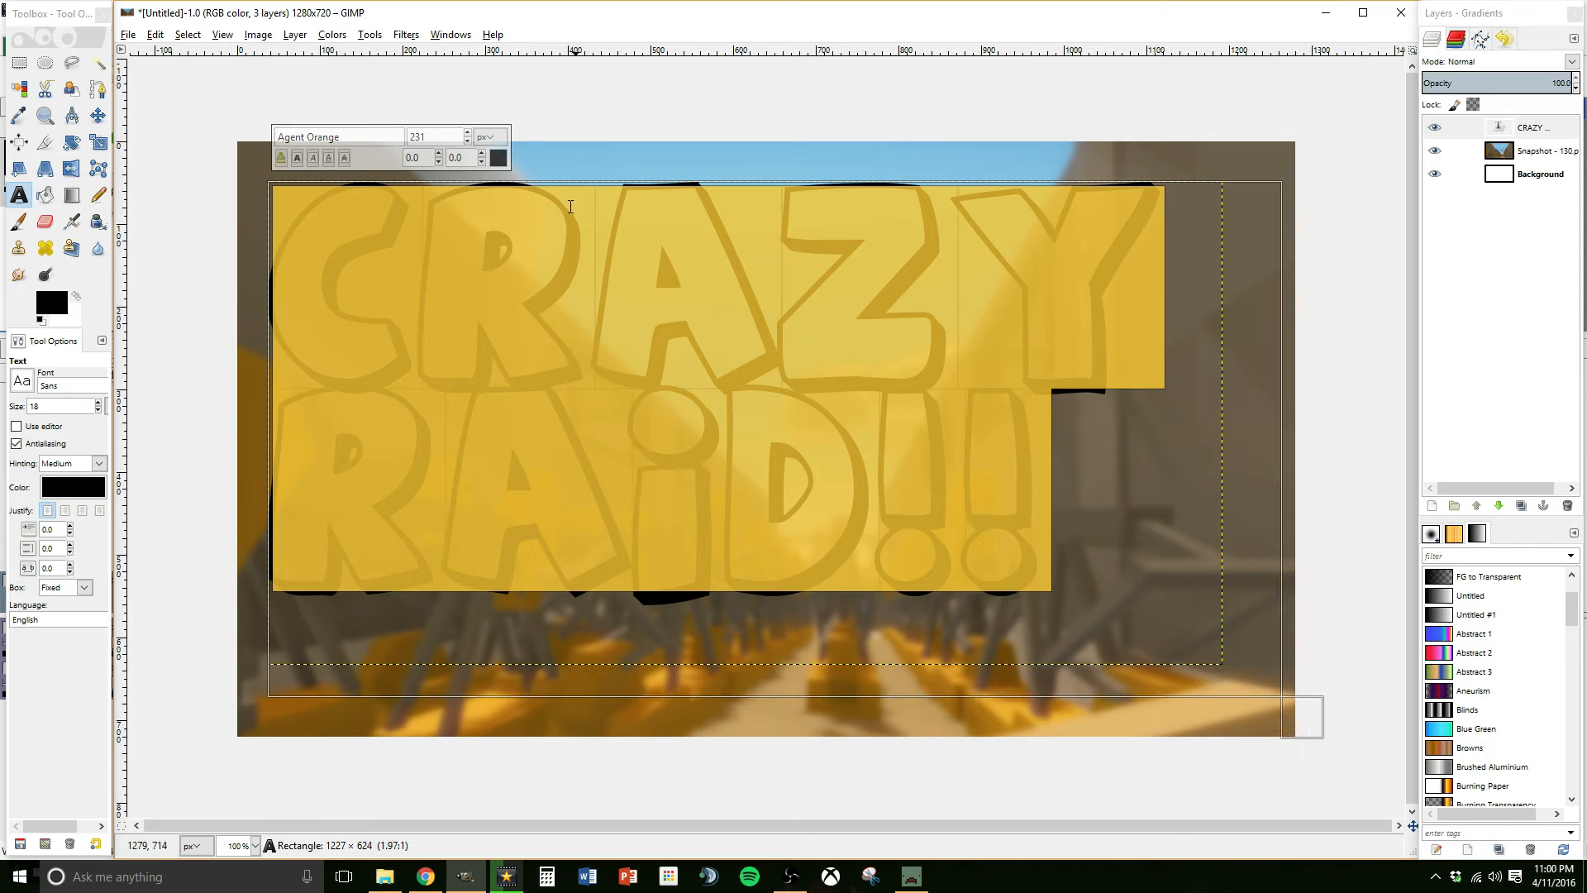
click(468, 132)
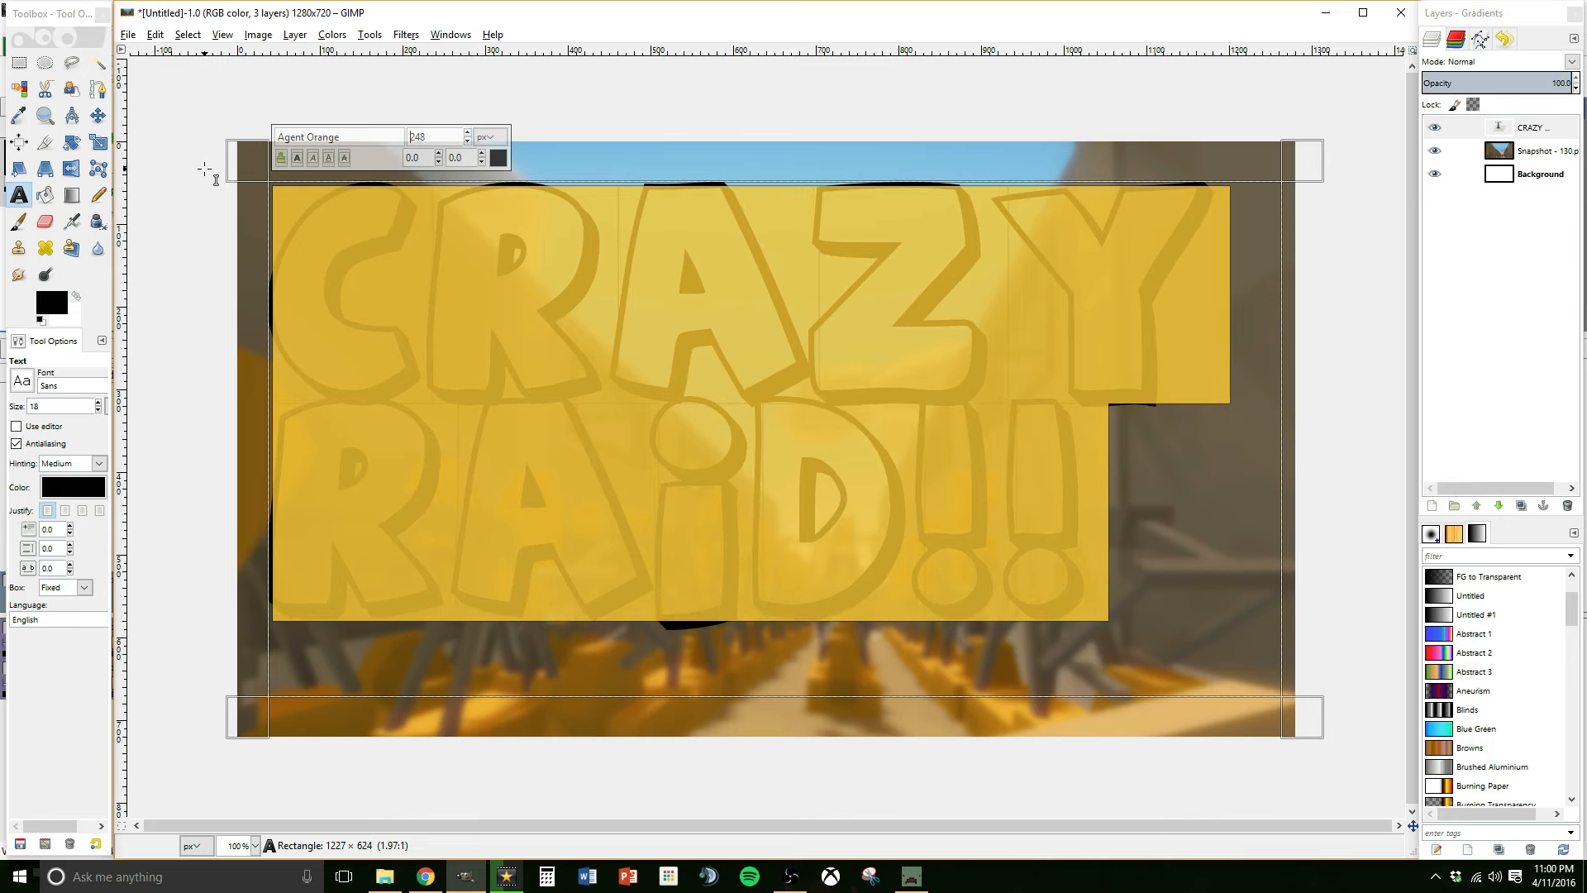
drag(237, 161, 232, 150)
click(787, 346)
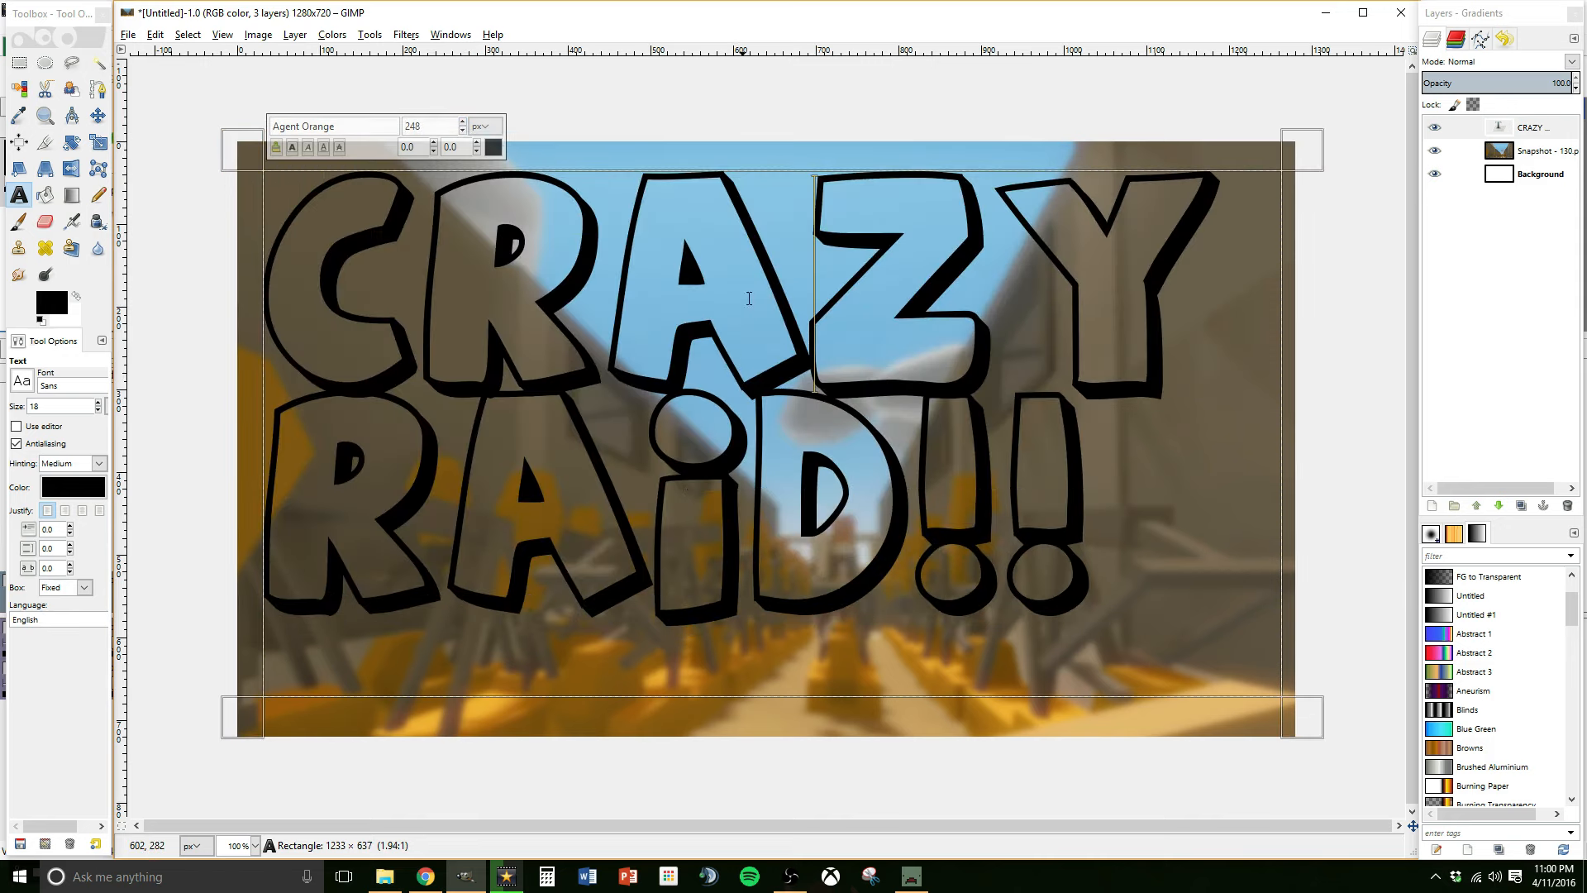
- Swap the foreground colour to white and fill the letters of "CRAZY" with the Bucket Fill tool
click(53, 197)
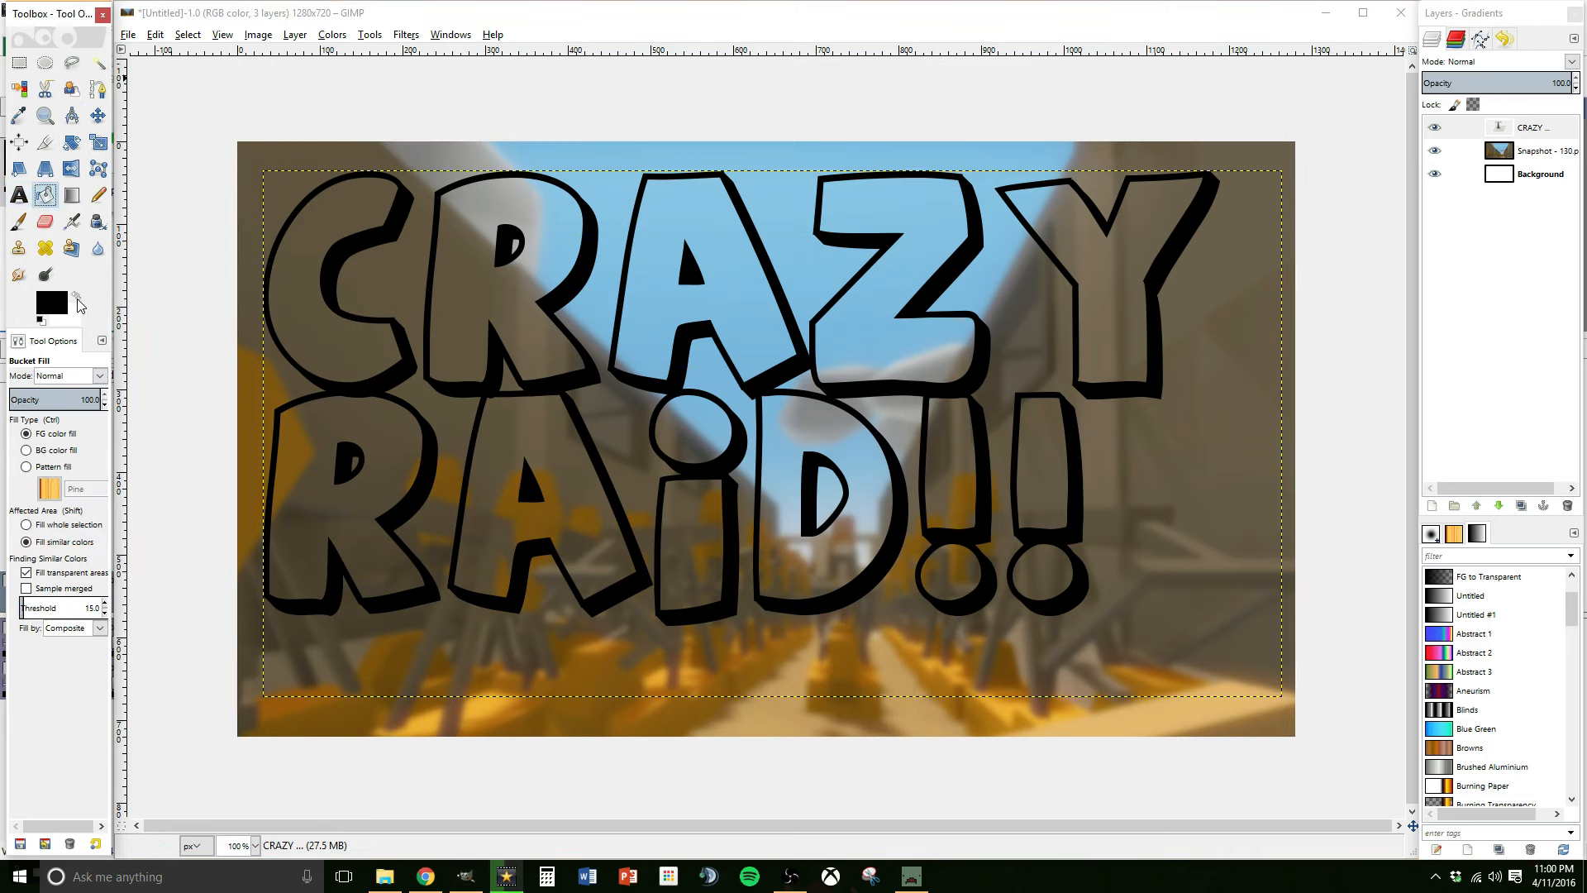
click(77, 295)
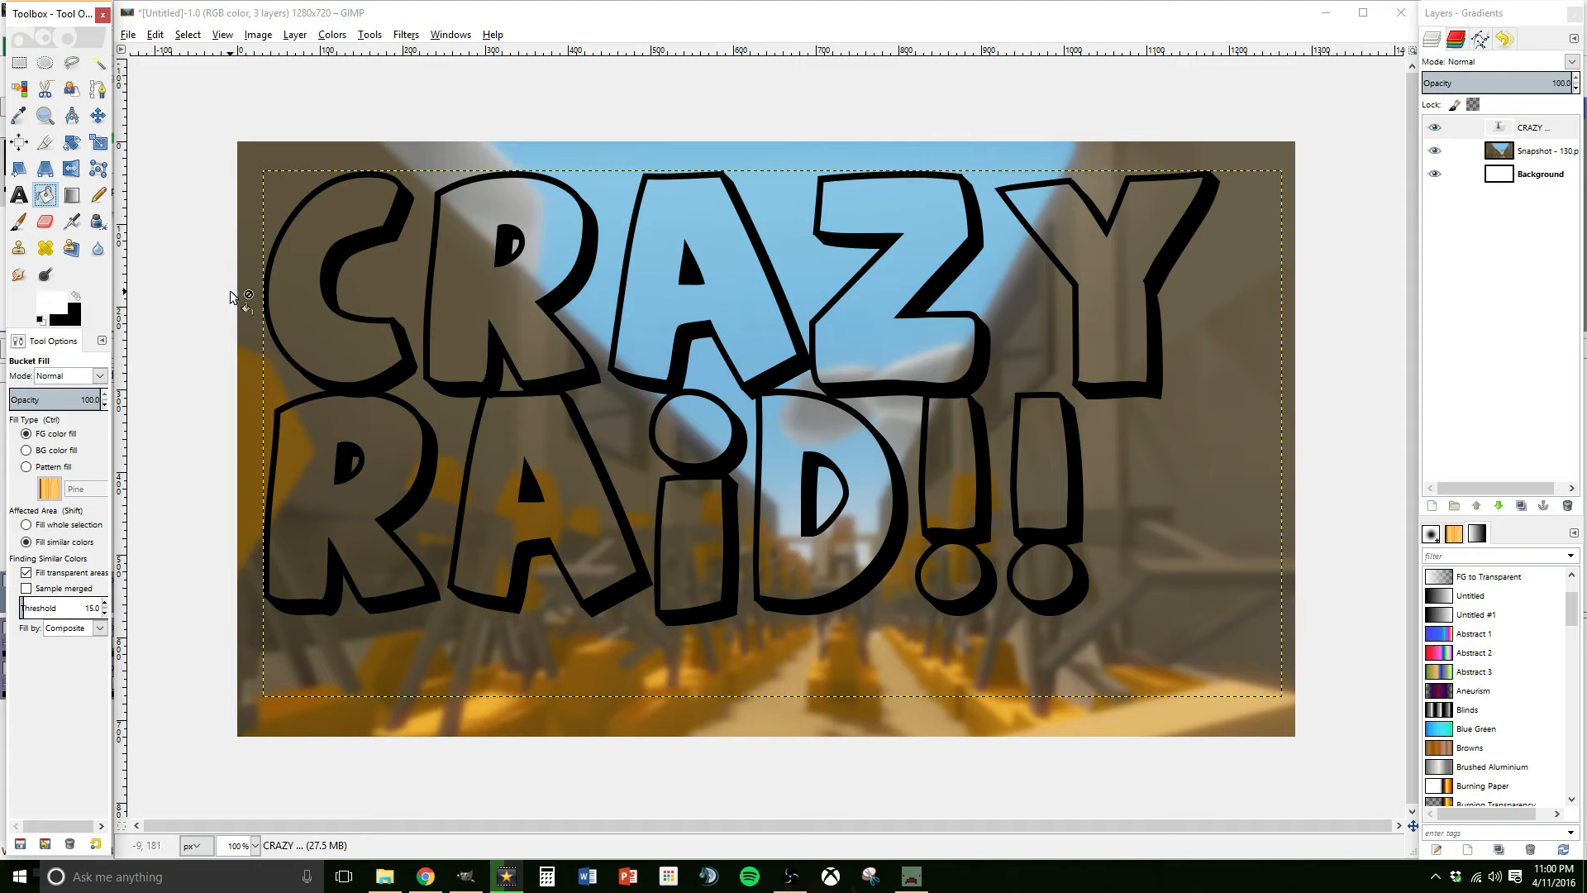
click(312, 317)
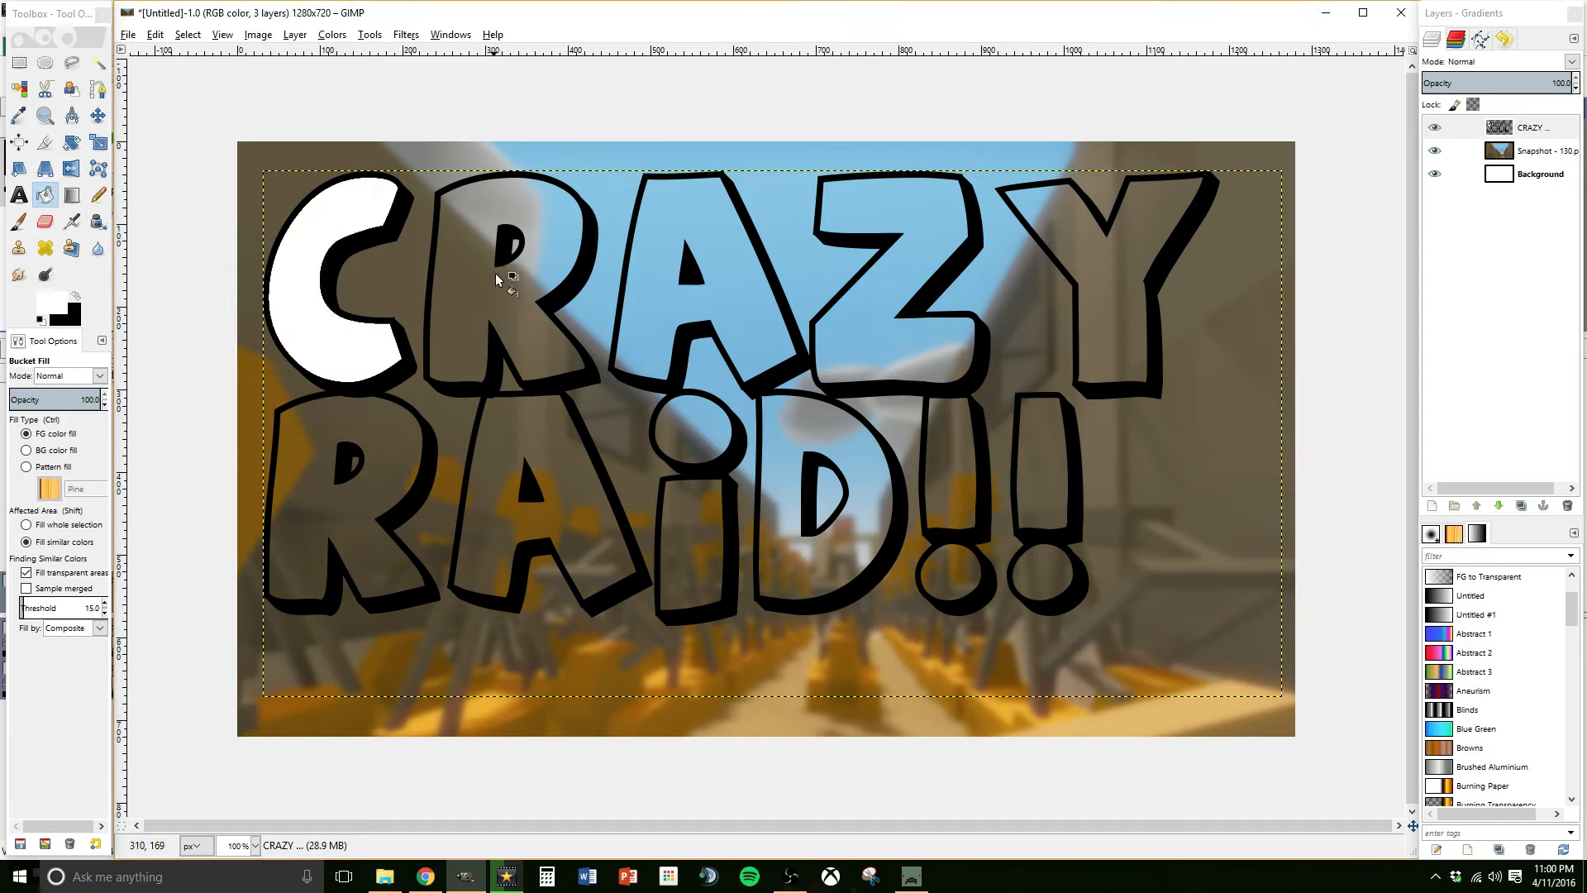
click(545, 222)
click(708, 215)
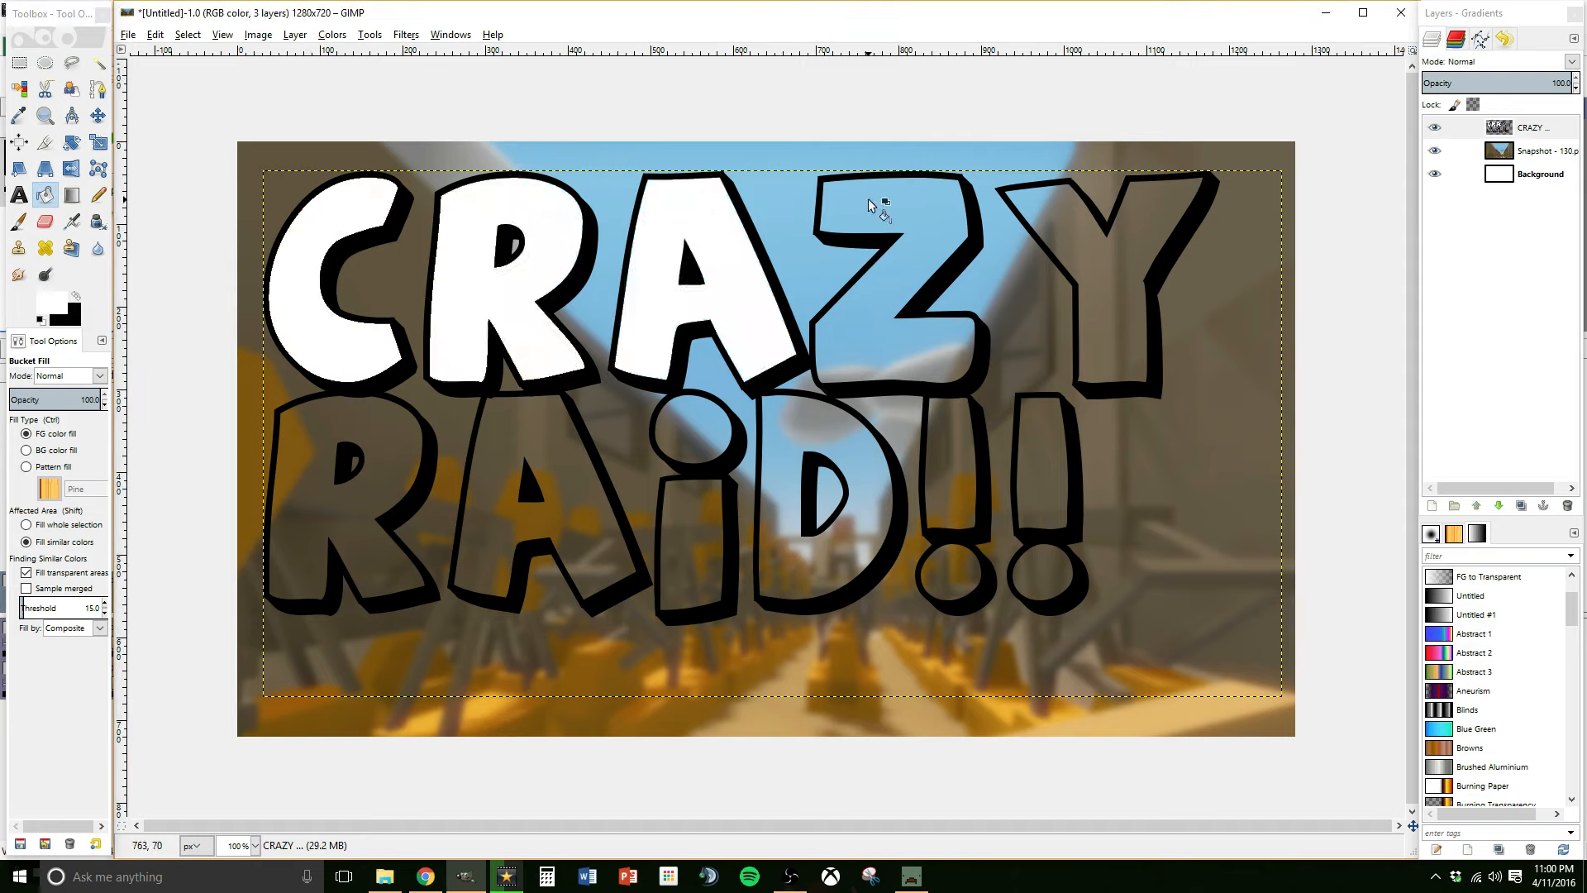
click(881, 213)
click(1075, 223)
- Fill the letters of "RAID" and both exclamation marks with white
click(1064, 453)
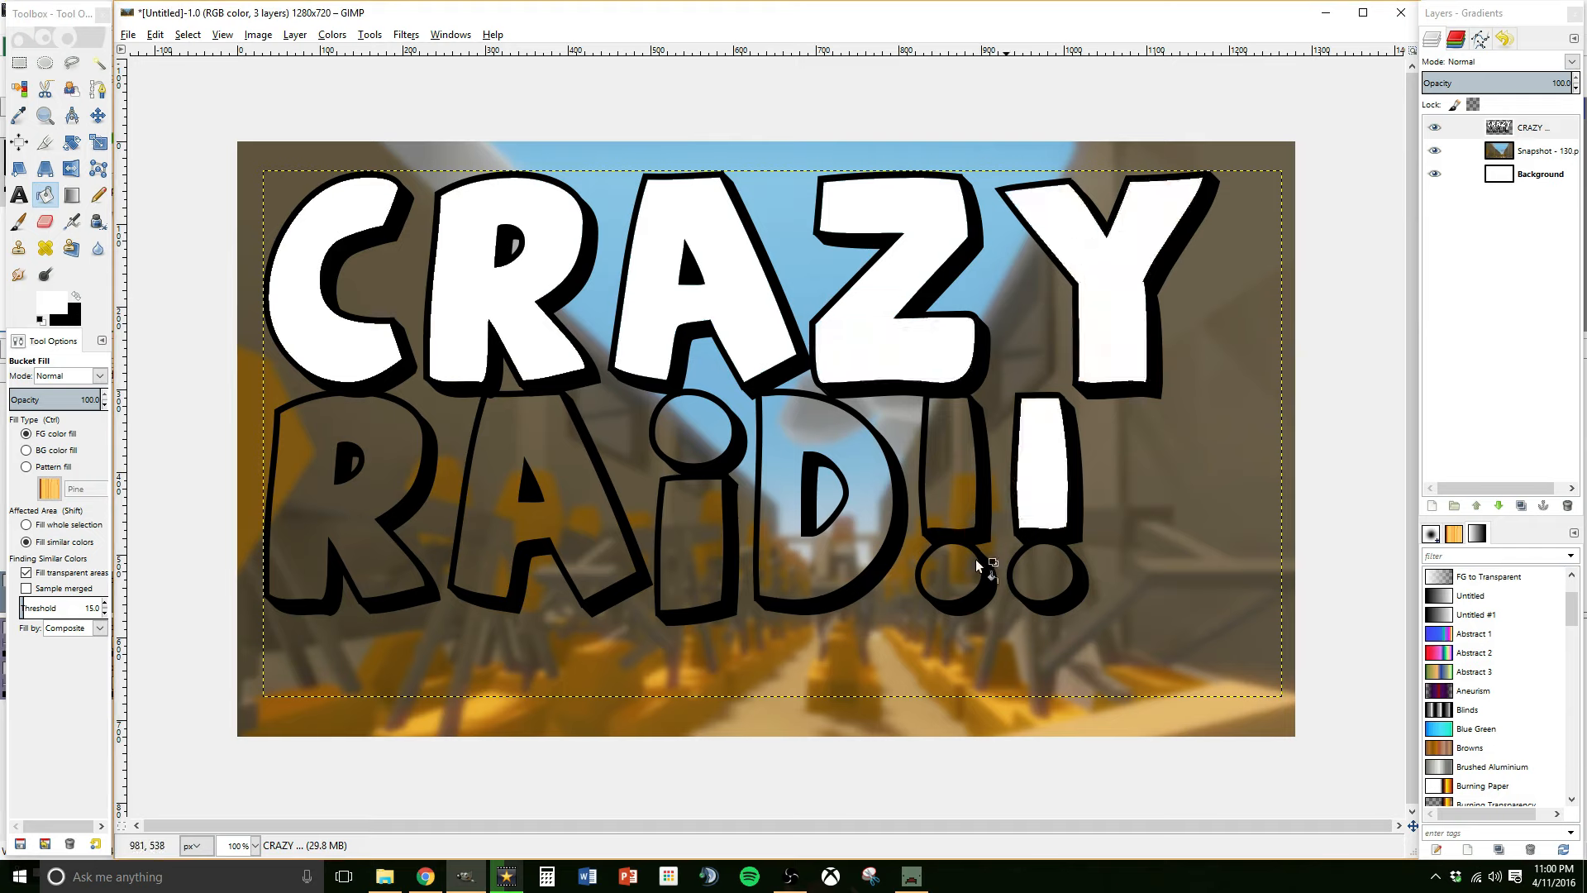
click(1048, 577)
click(957, 575)
click(957, 505)
click(866, 501)
click(691, 444)
click(694, 537)
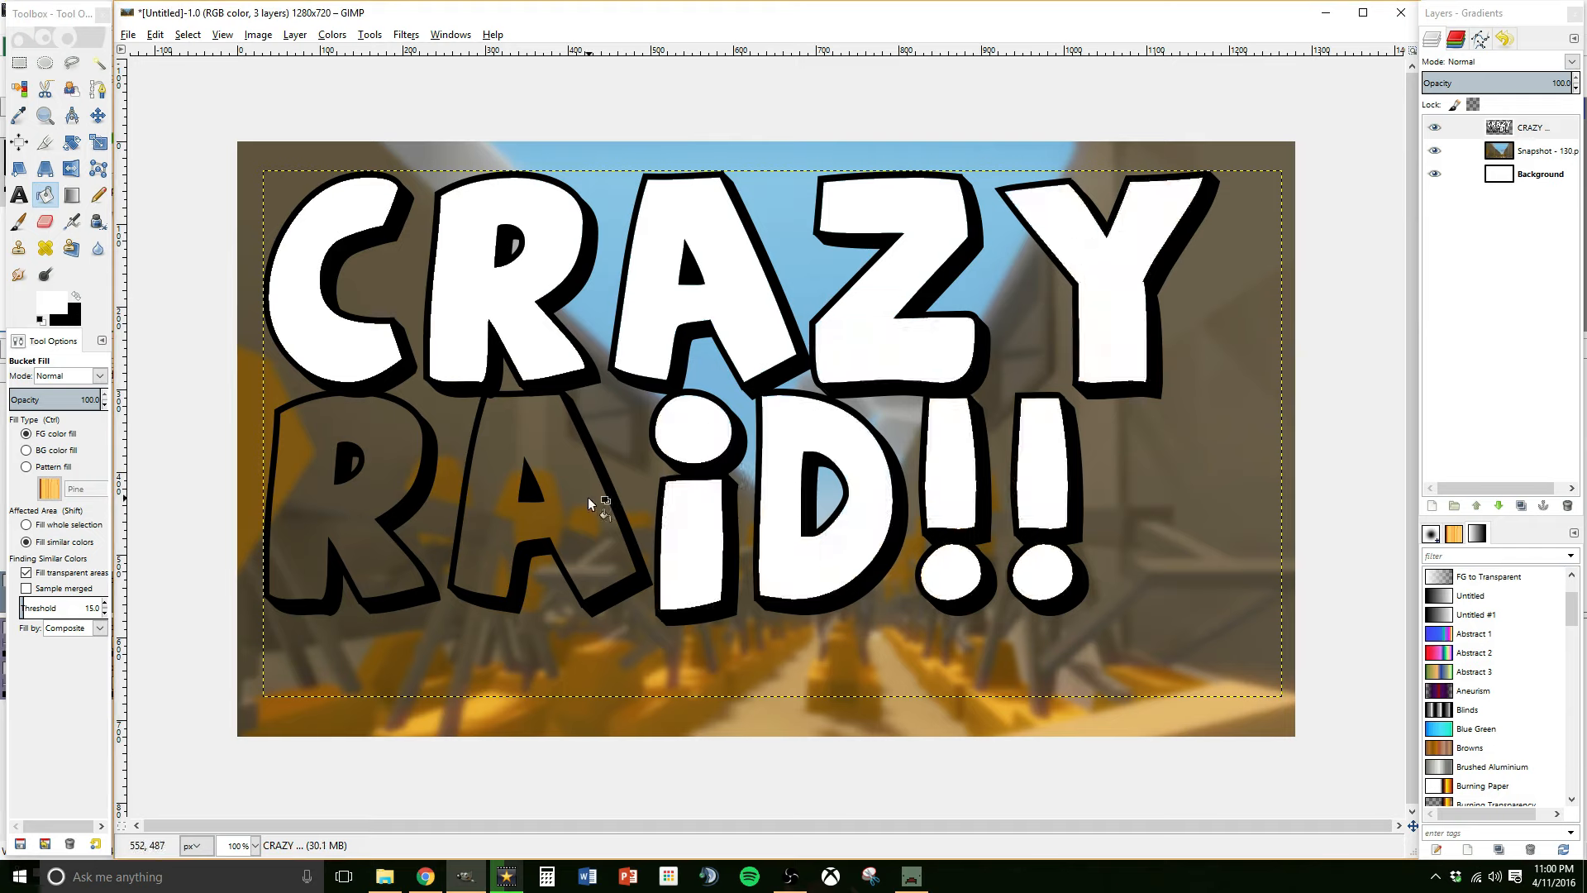
click(595, 499)
click(405, 457)
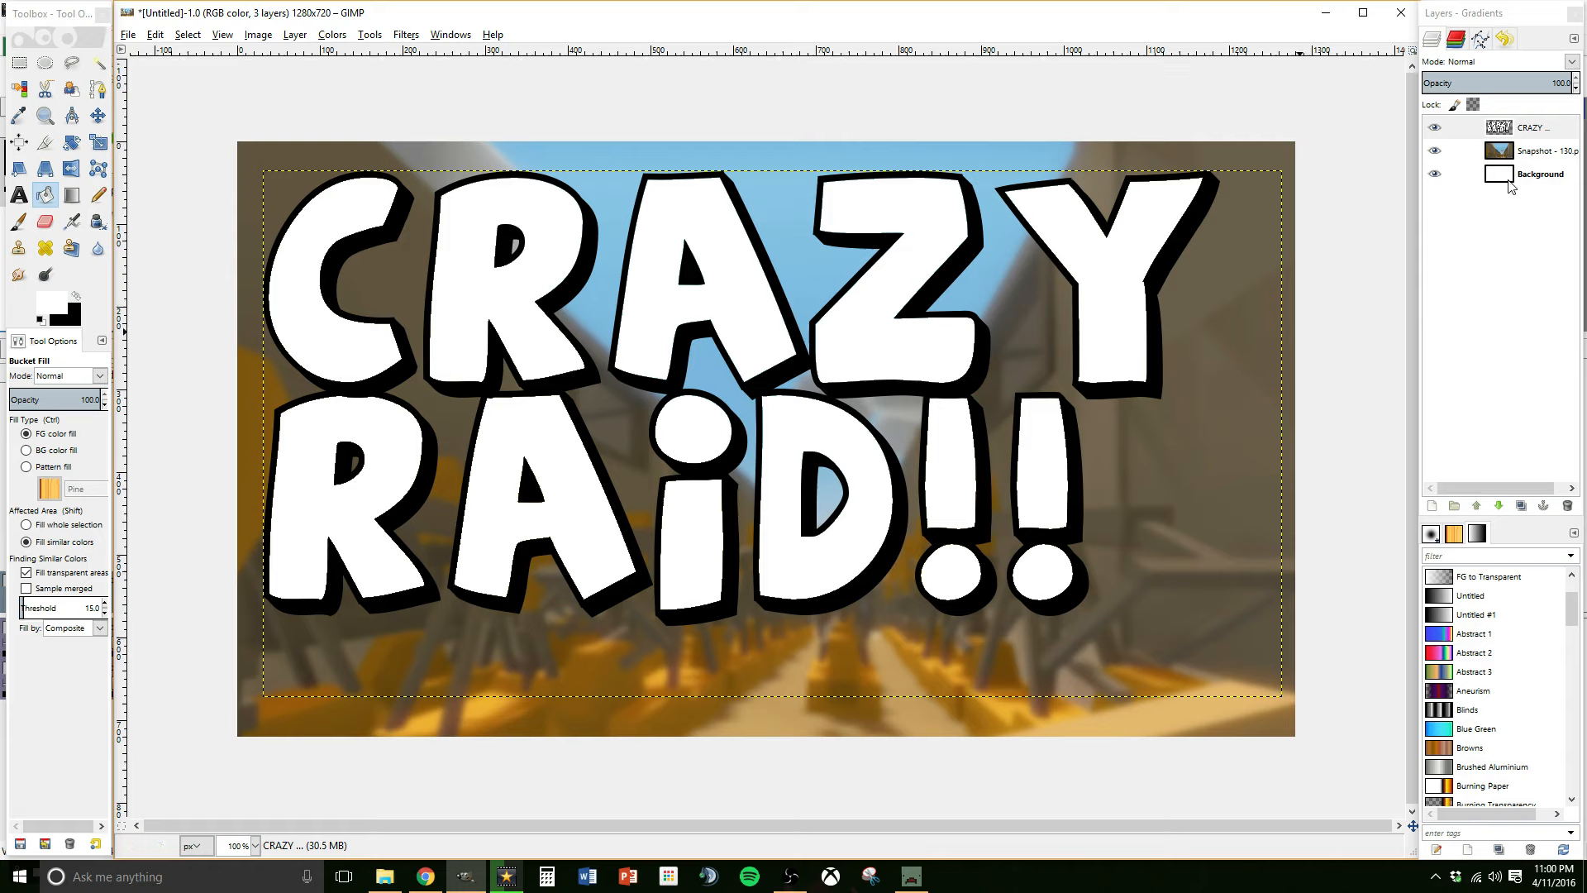
- Delete the white Background layer
click(1556, 179)
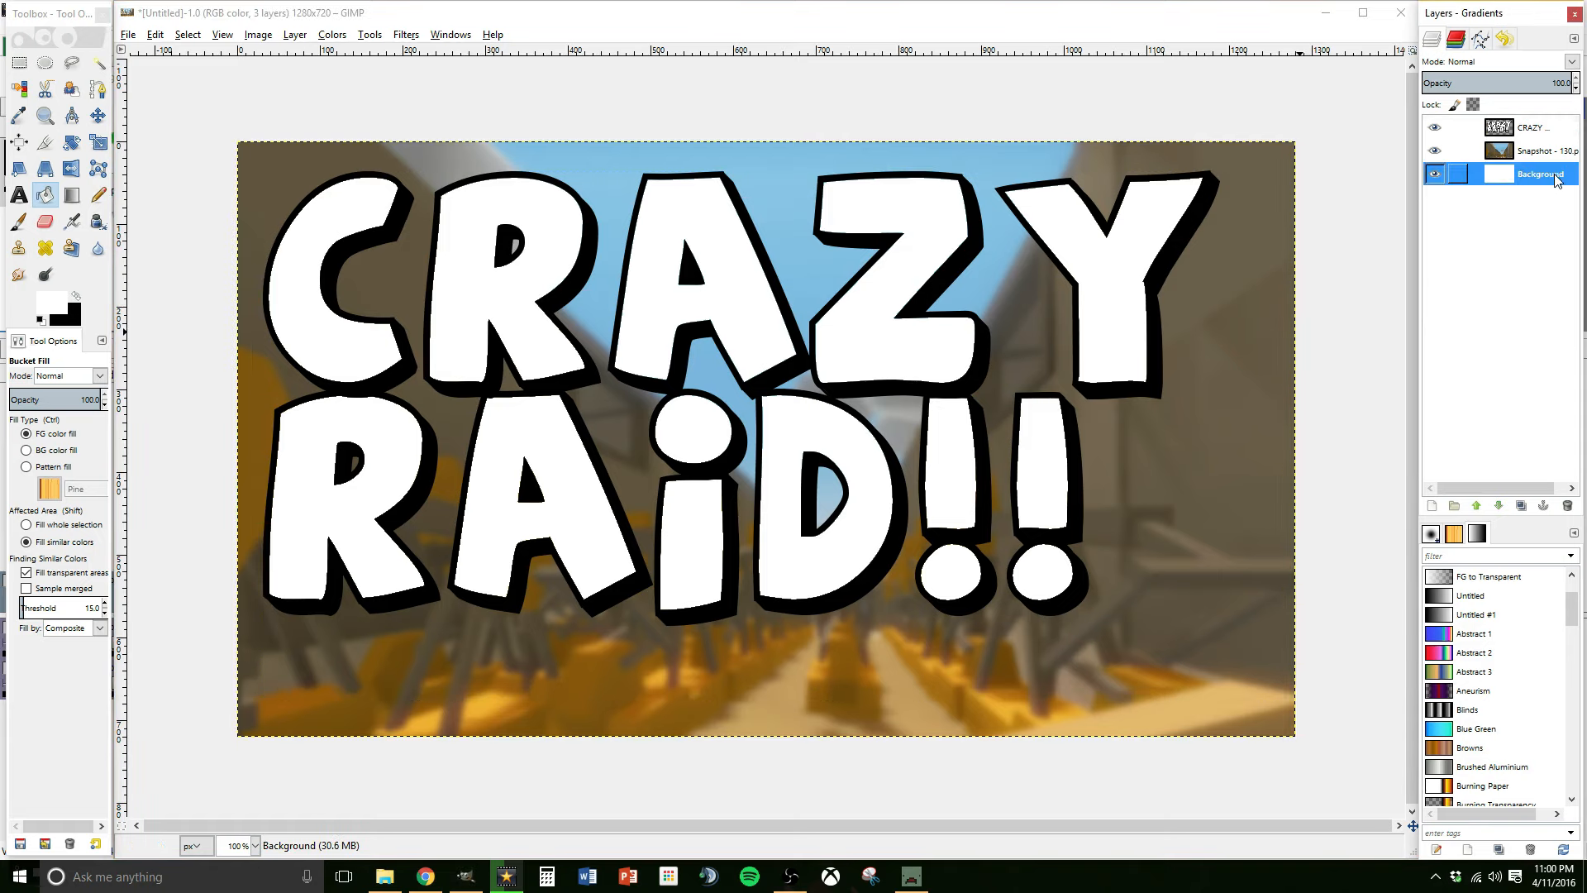
click(1567, 506)
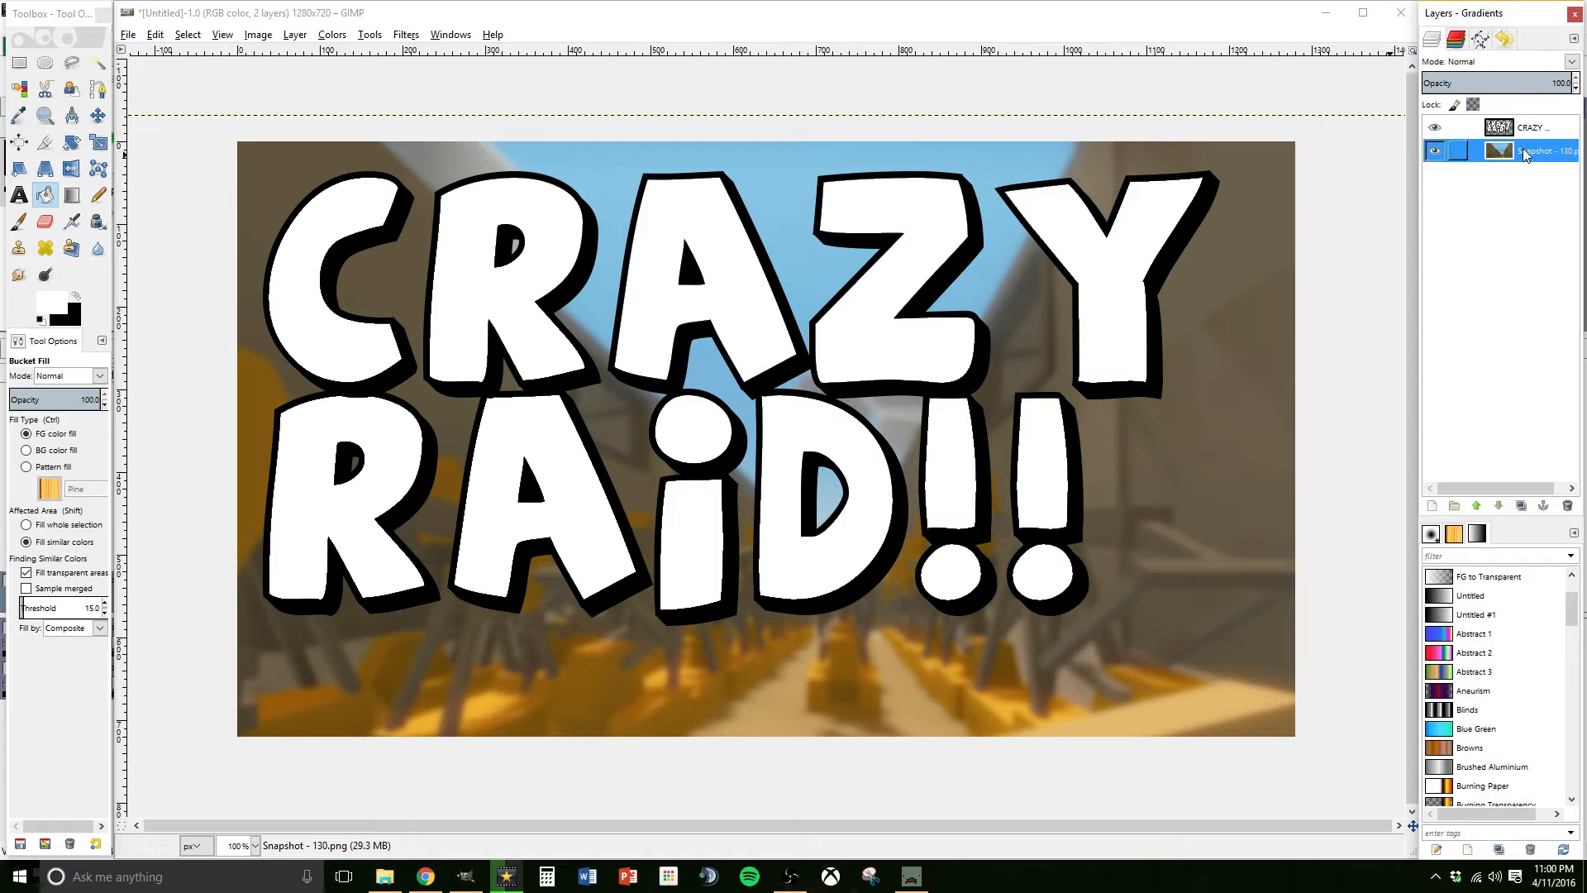
- With the snapshot layer active, select the whole image and shrink the selection by 10 px from the image border
click(189, 35)
click(251, 232)
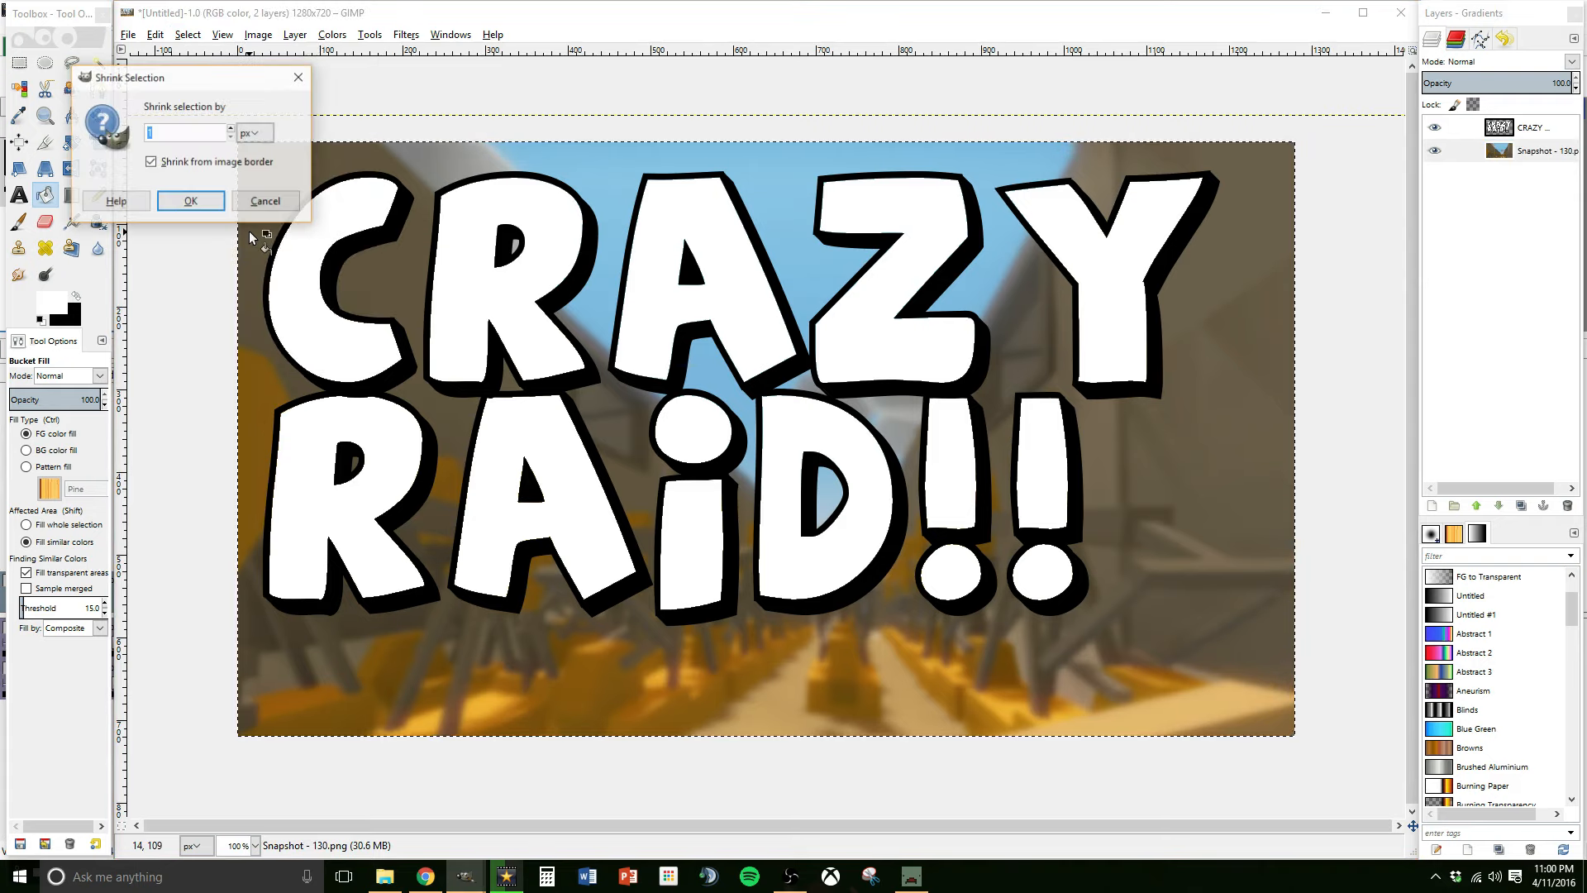
text(0)
key(Return)
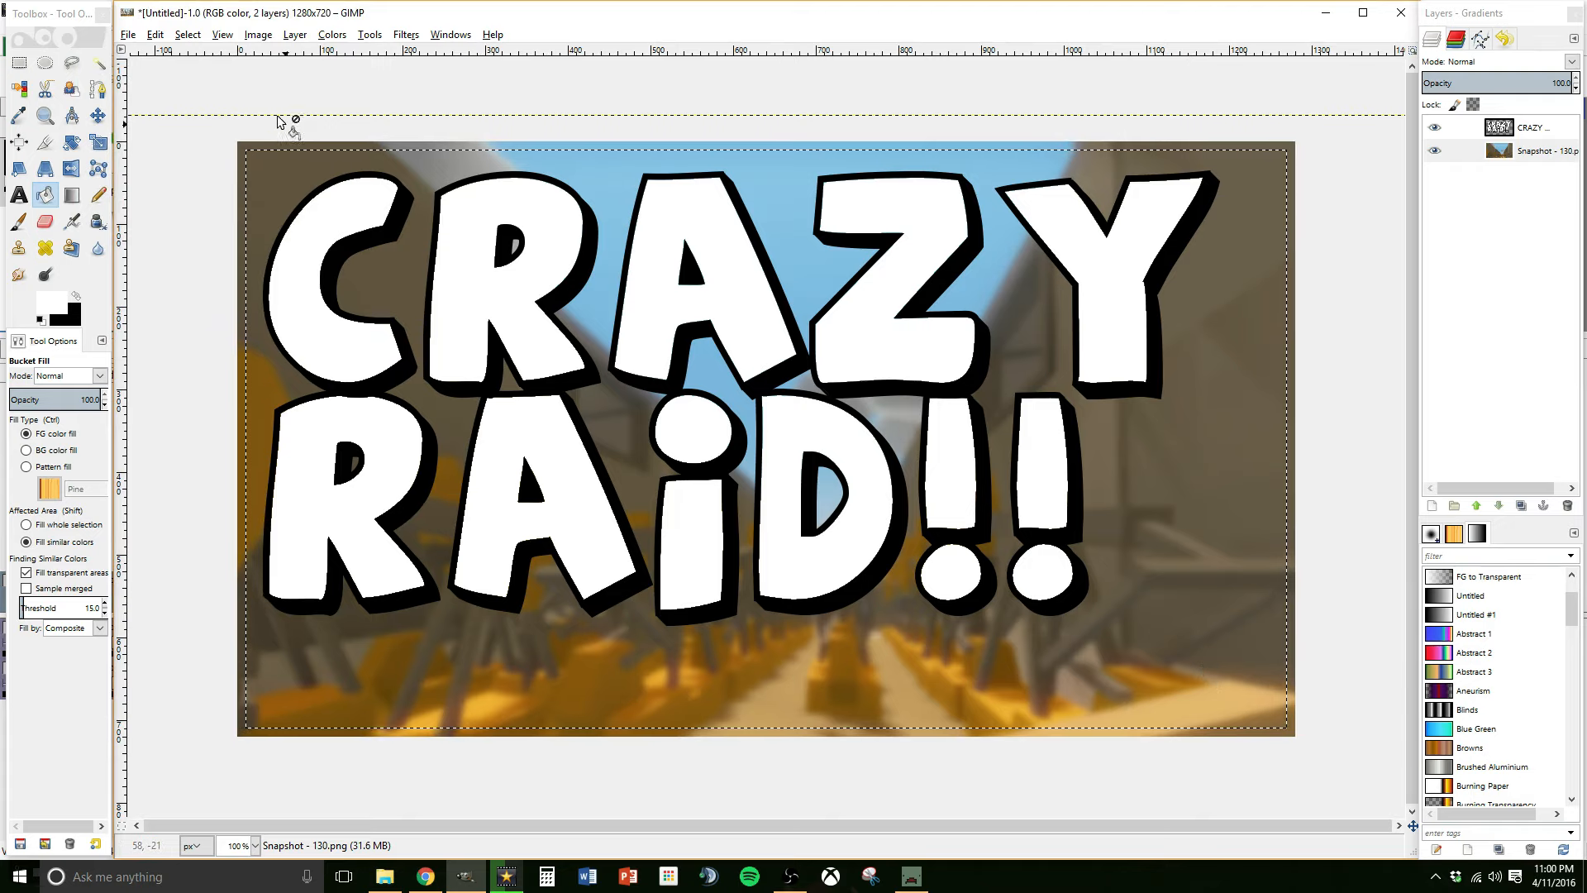
- Invert the selection, fill the outer strip with the black background colour as a border, and deselect everything
click(191, 36)
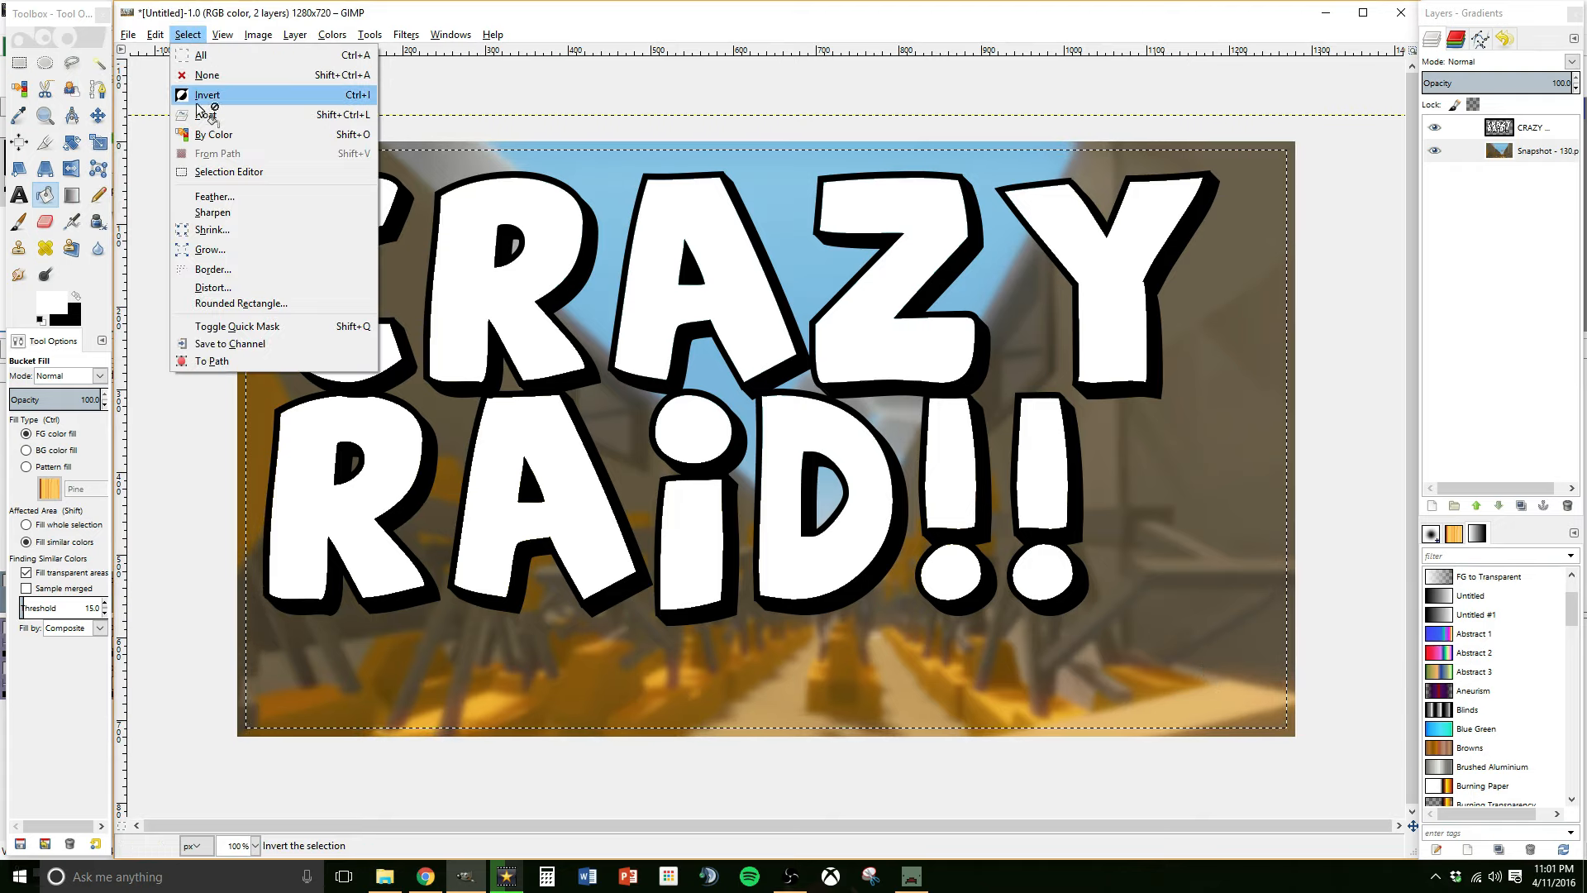
click(212, 110)
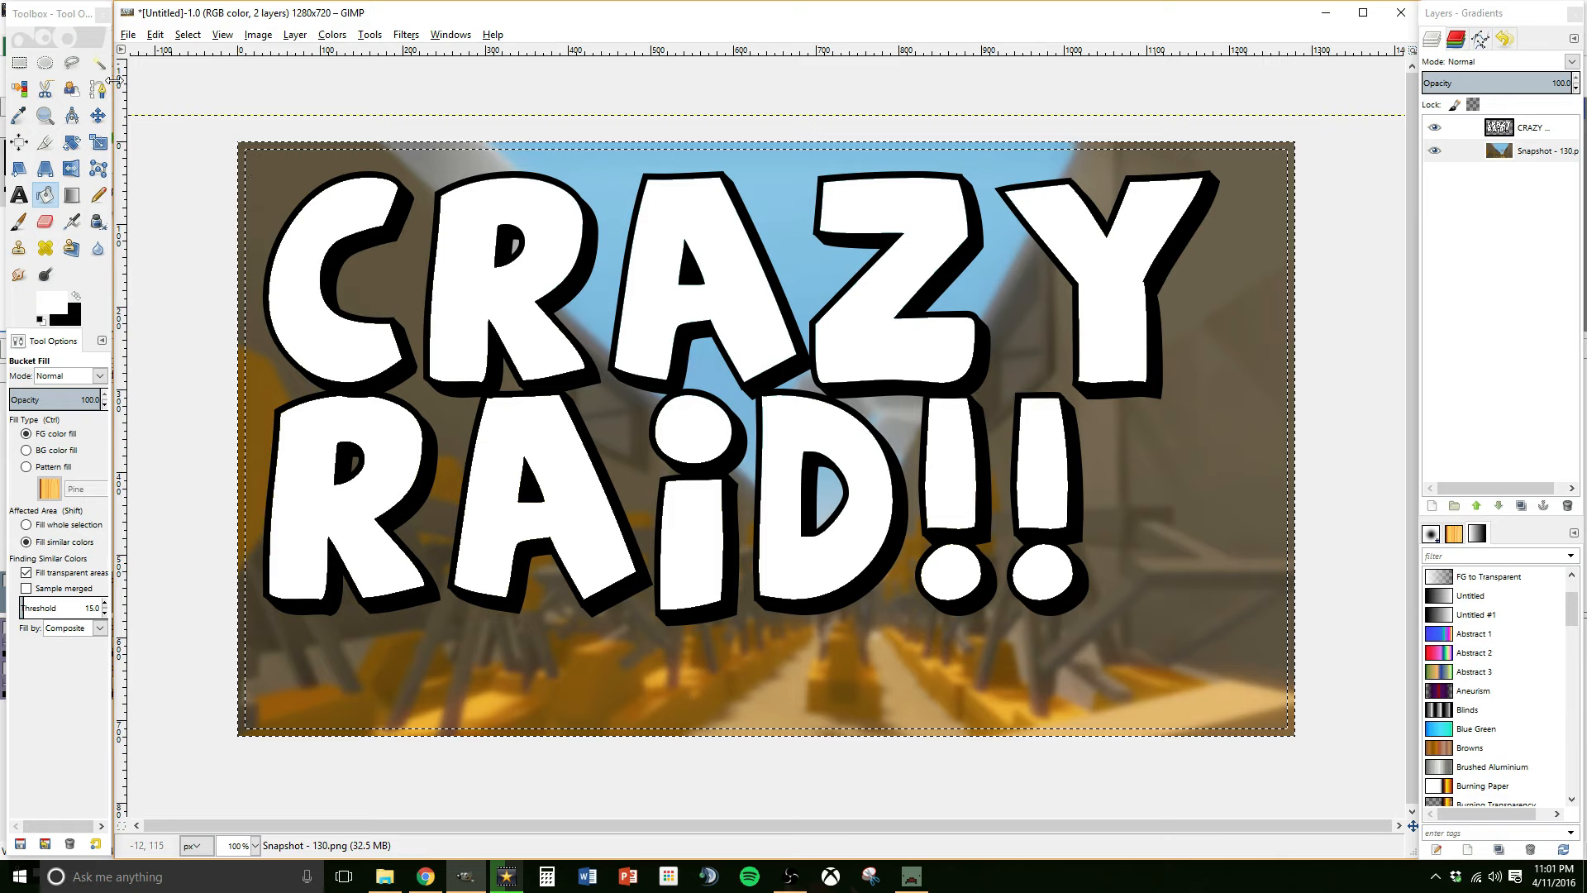
click(156, 35)
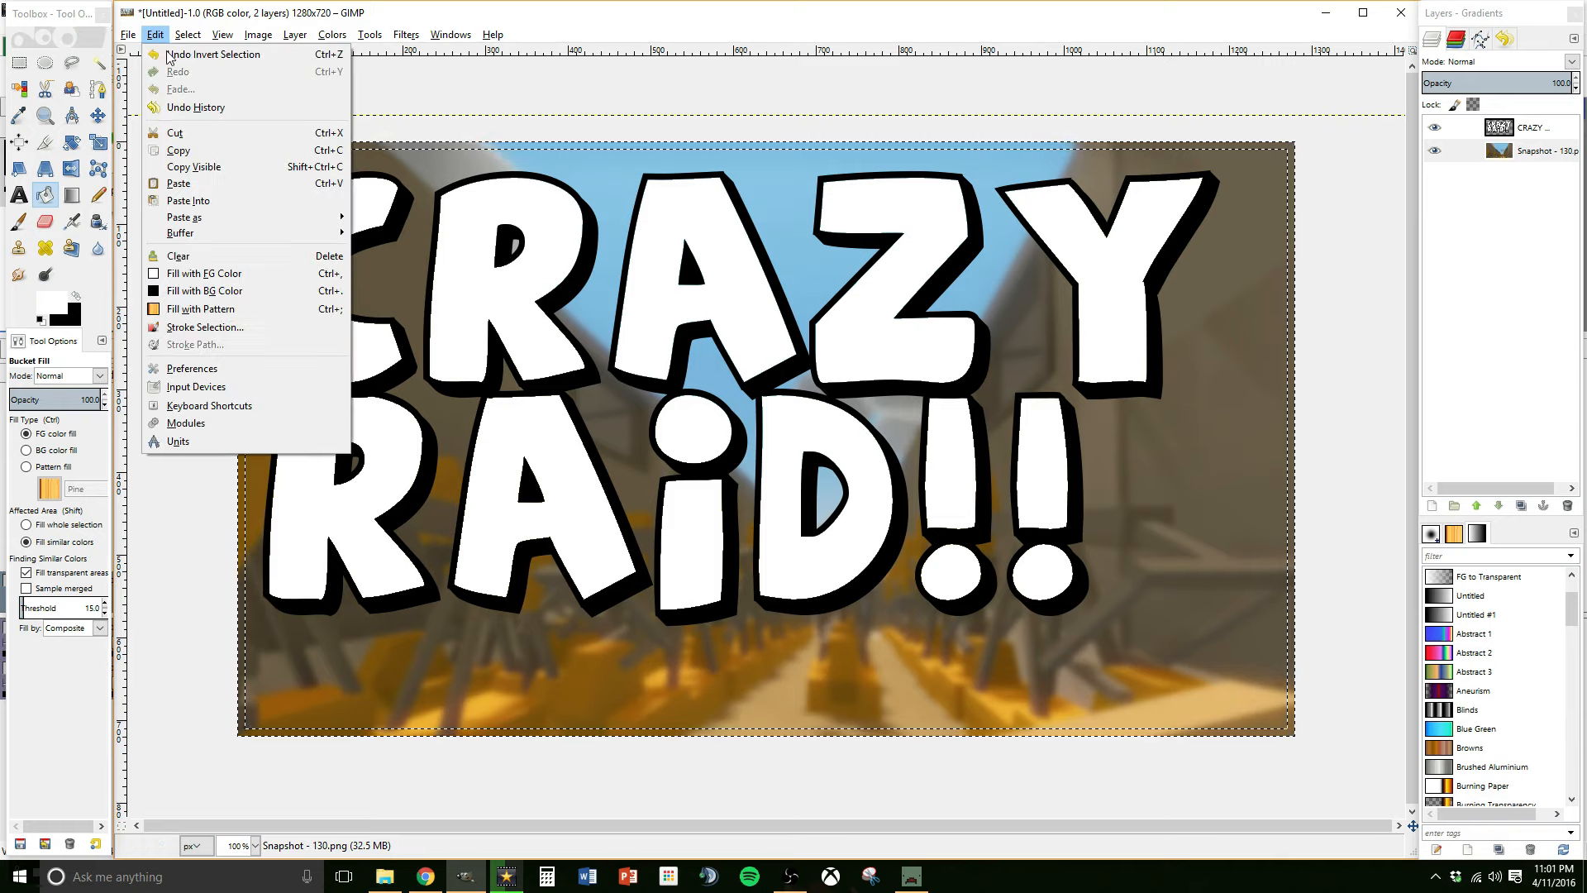
click(225, 292)
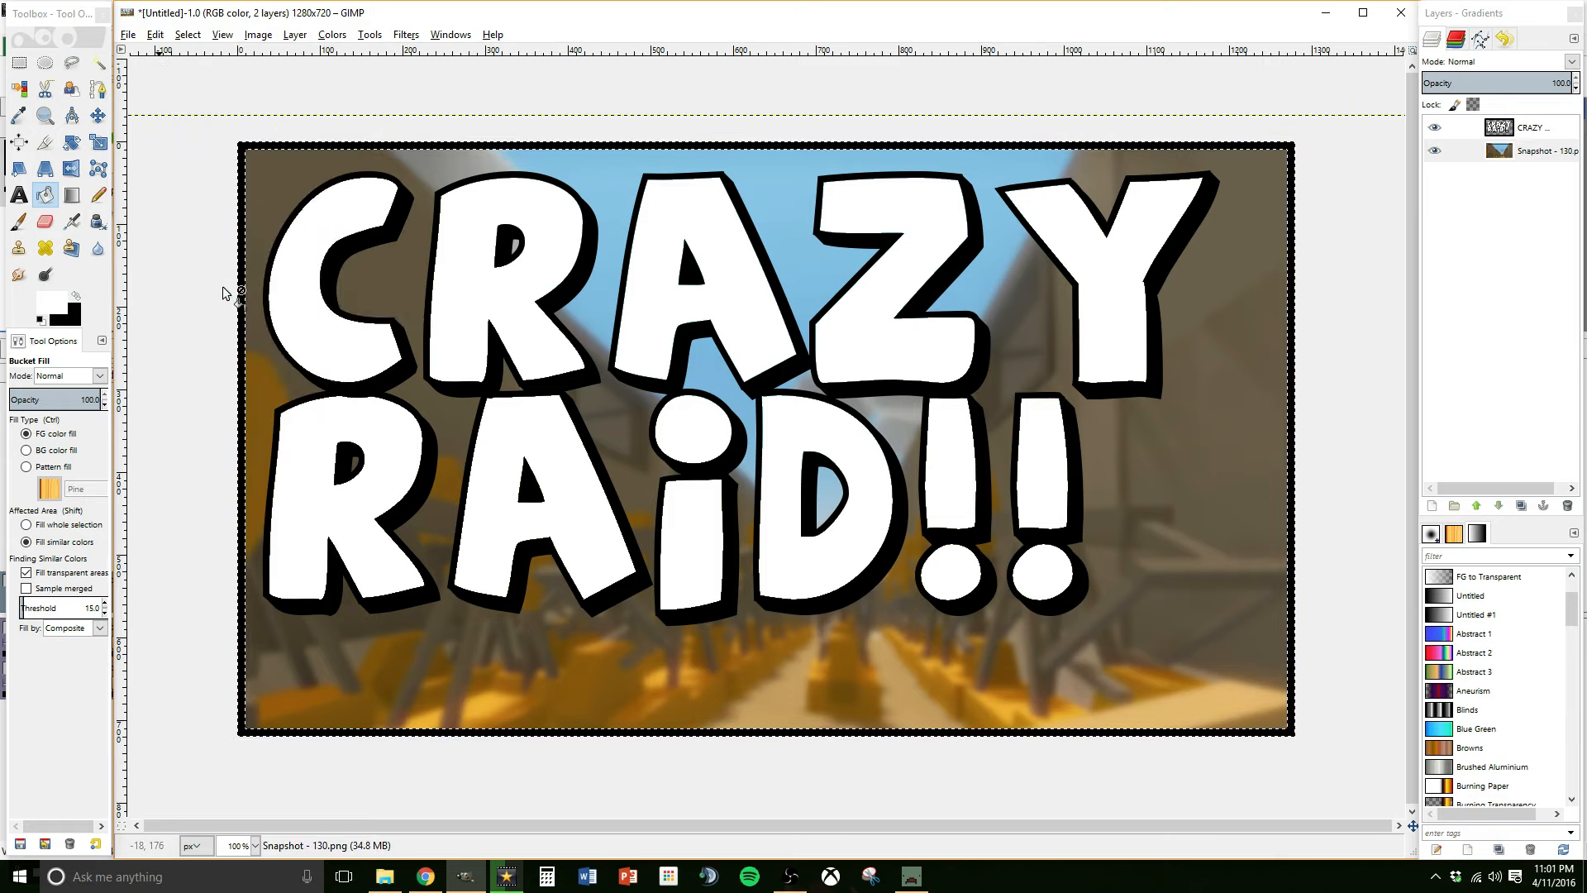
click(188, 35)
click(209, 76)
- Export the thumbnail to the Desktop as Untitled.png, keeping the PNG options with compression level 9
click(126, 36)
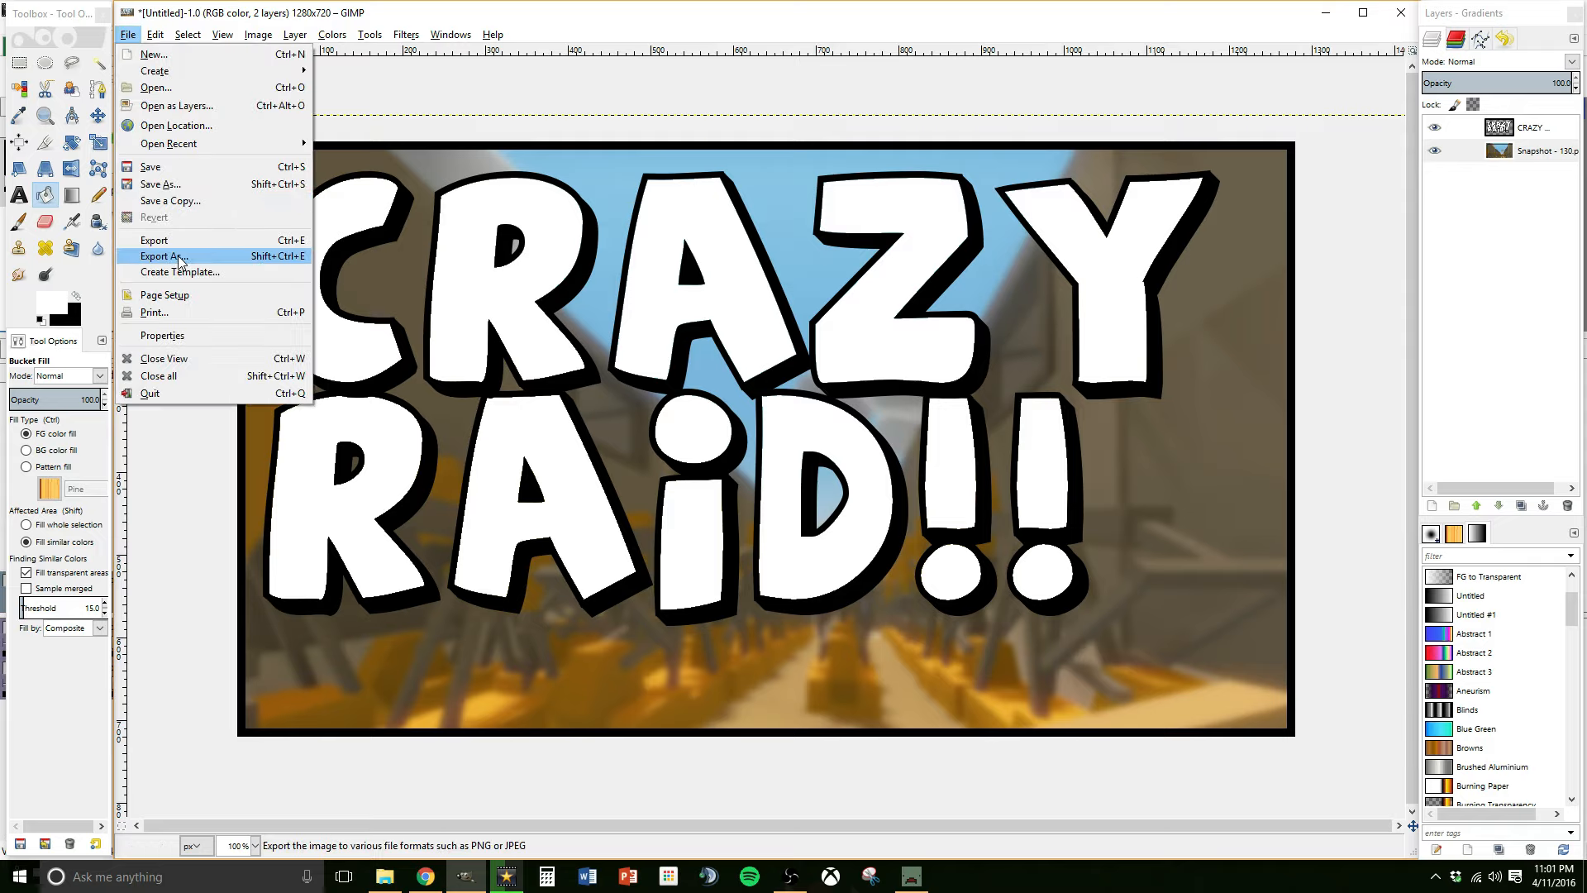
click(228, 259)
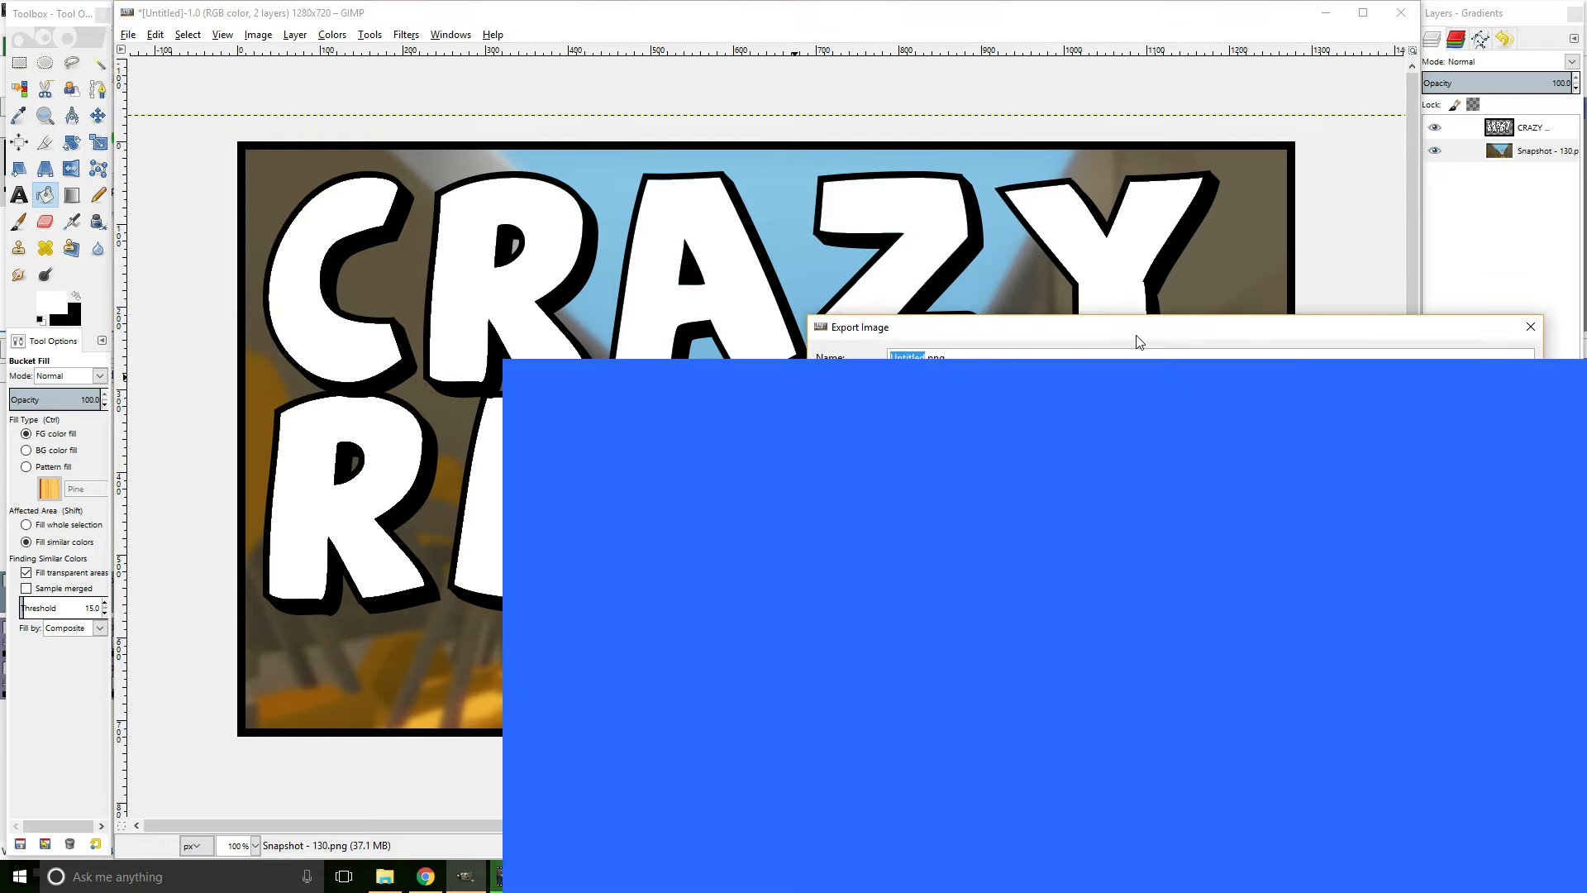
drag(1139, 341, 847, 276)
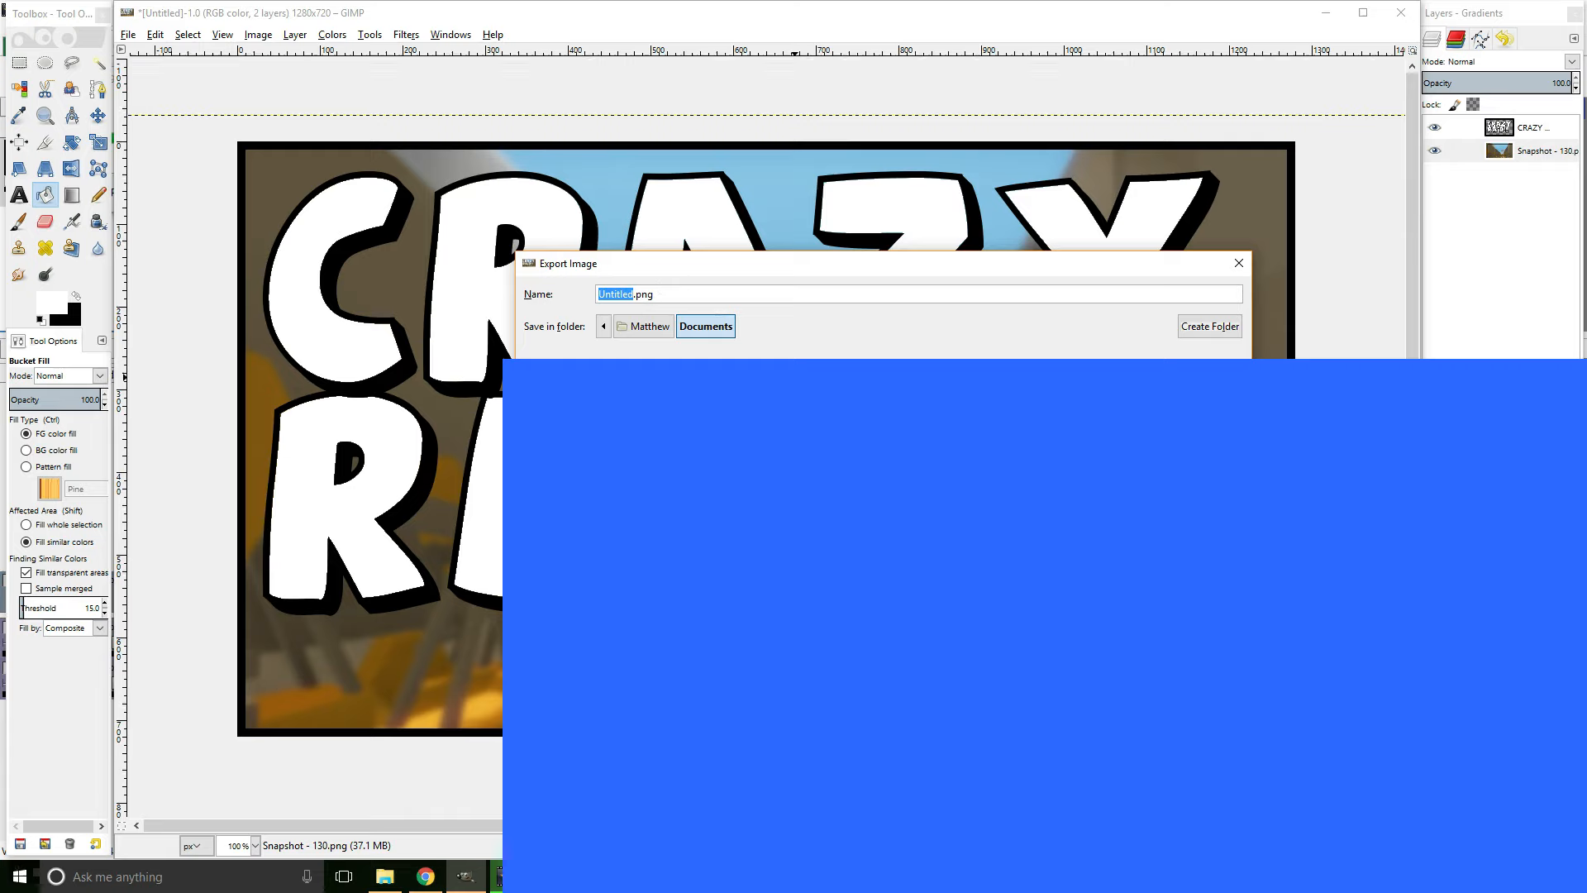
key(alt+d)
click(1126, 723)
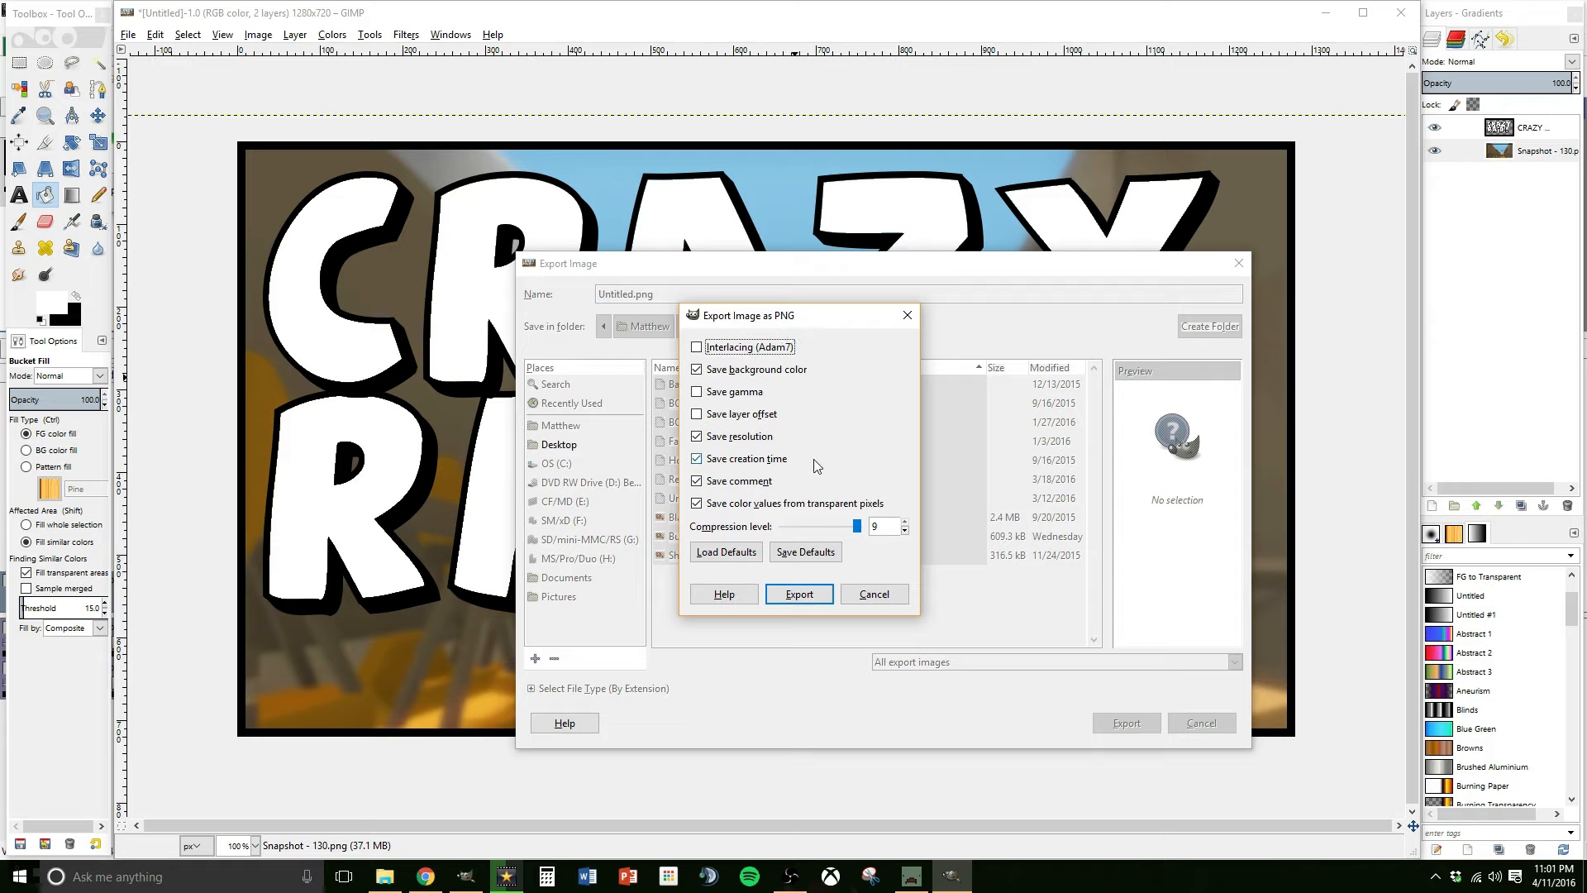
click(789, 593)
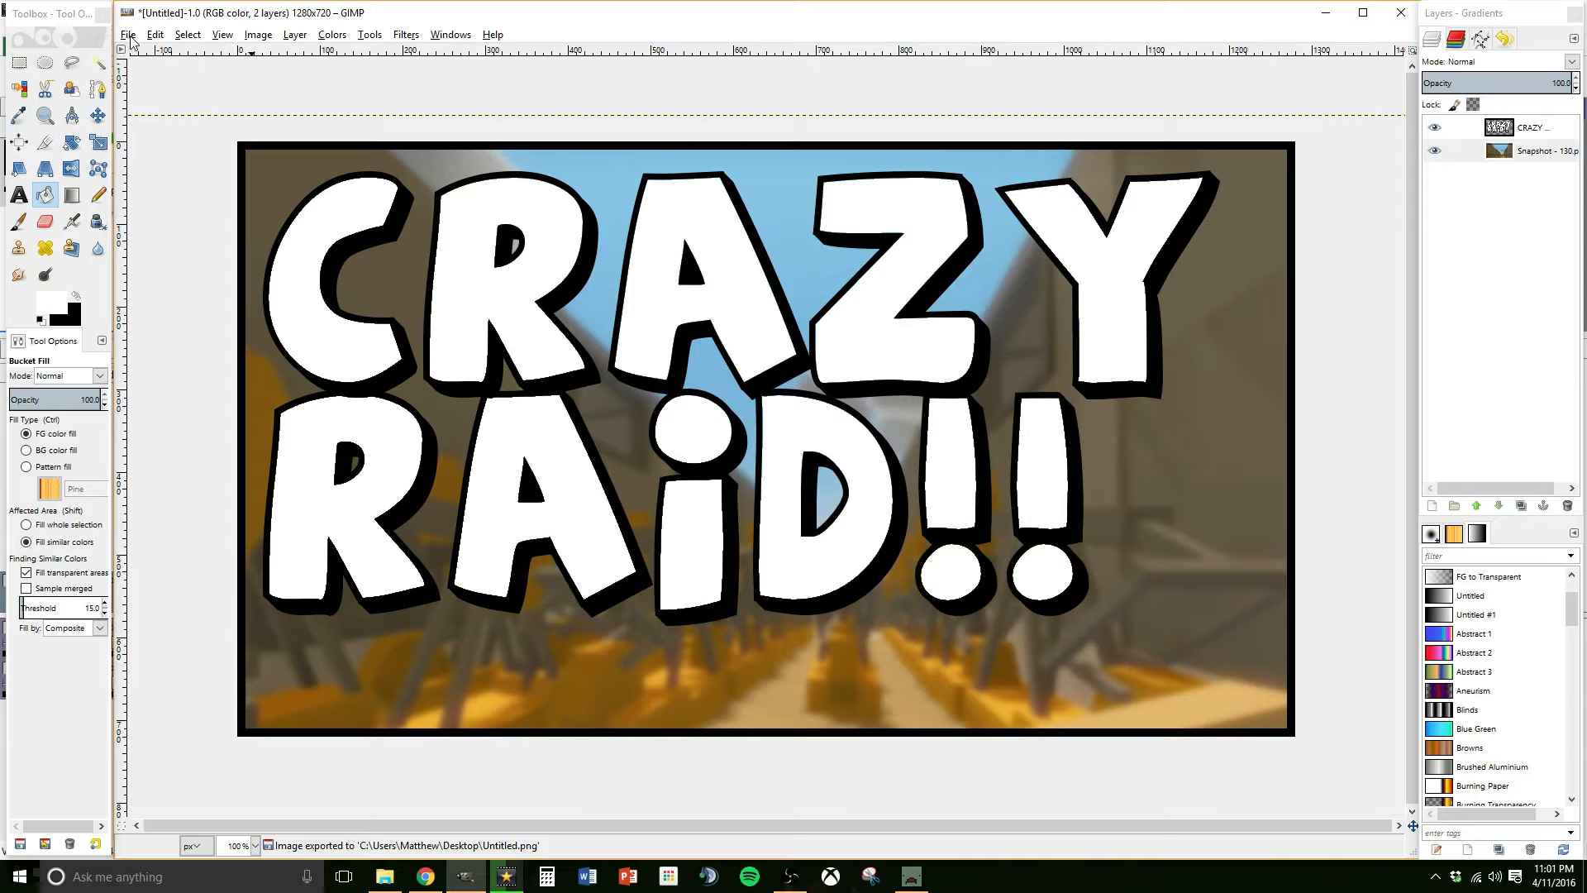
- Close the image discarding its changes and create a new 1280 × 720 px image
click(1400, 13)
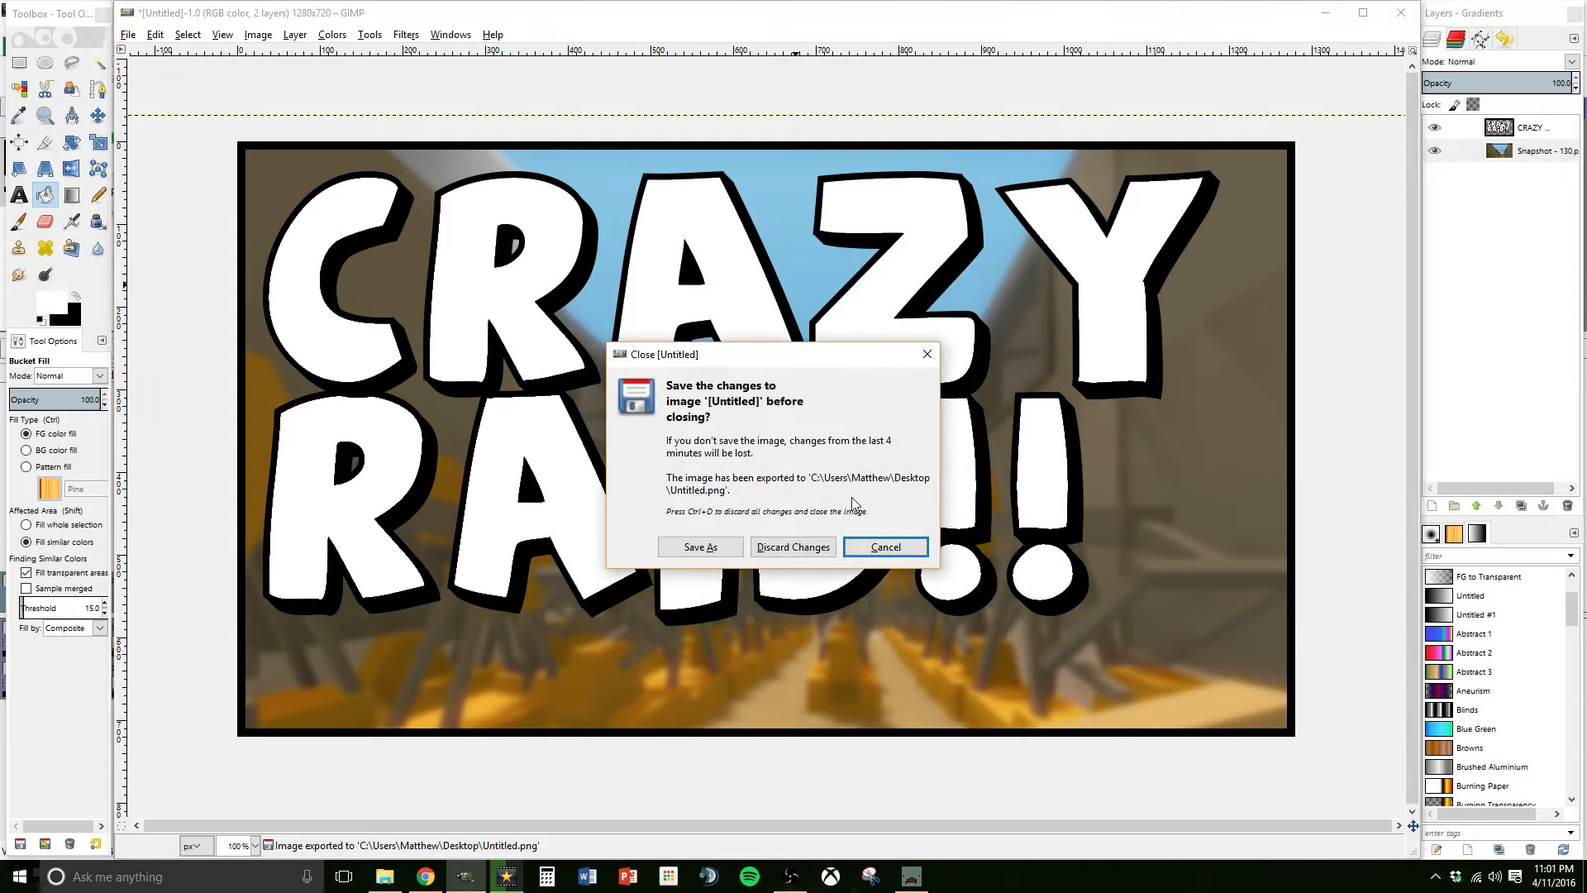
click(792, 550)
click(128, 34)
click(136, 56)
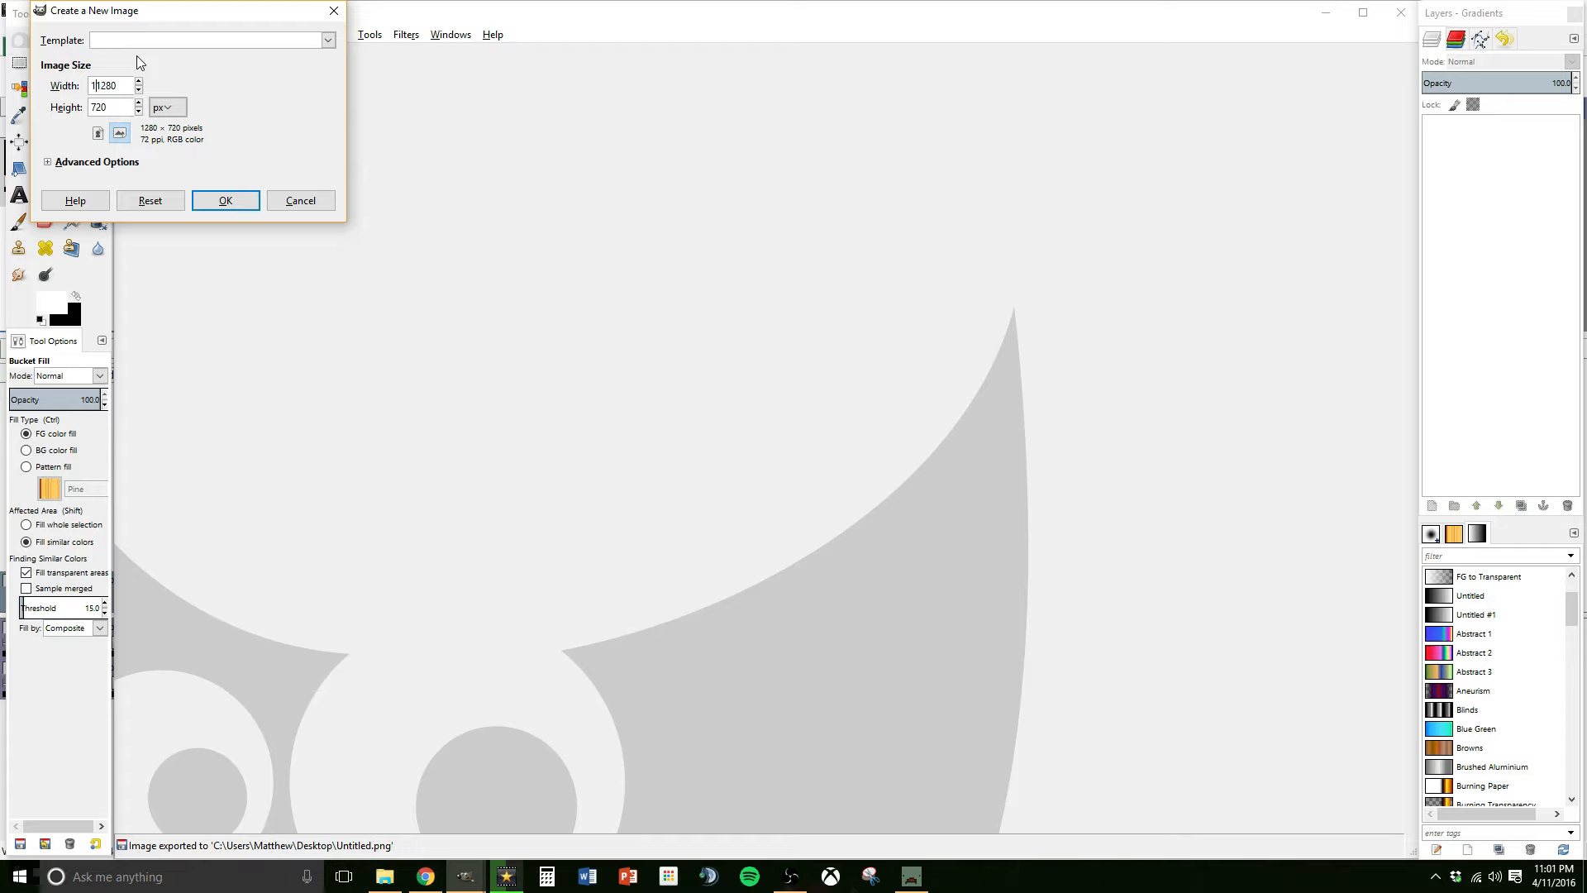
click(248, 200)
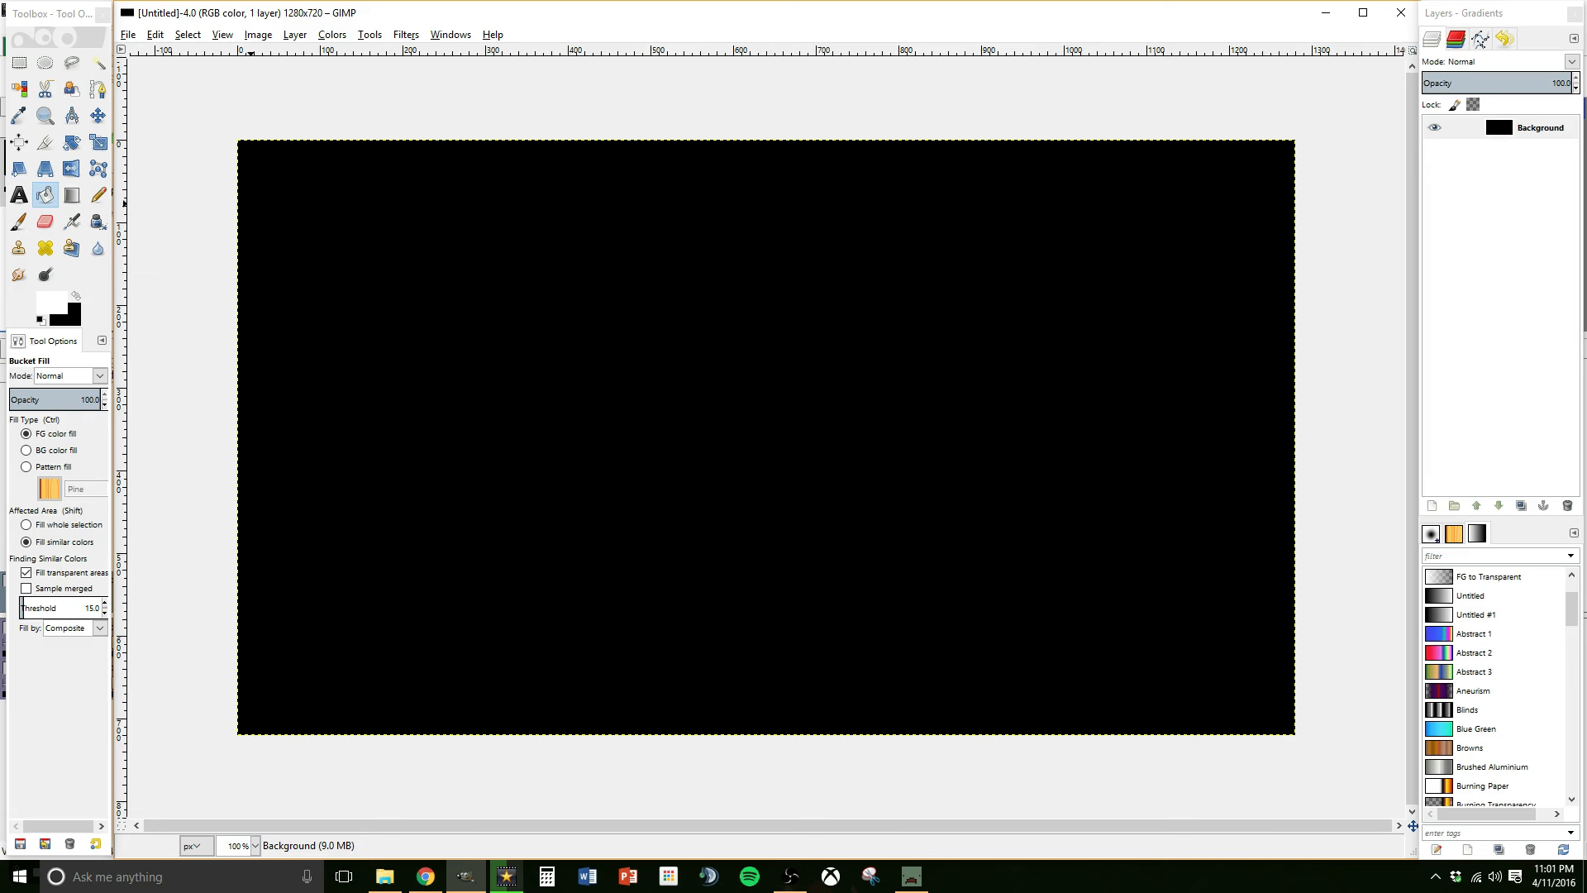
- Delete the black Background layer from the new image
click(1514, 132)
click(1567, 506)
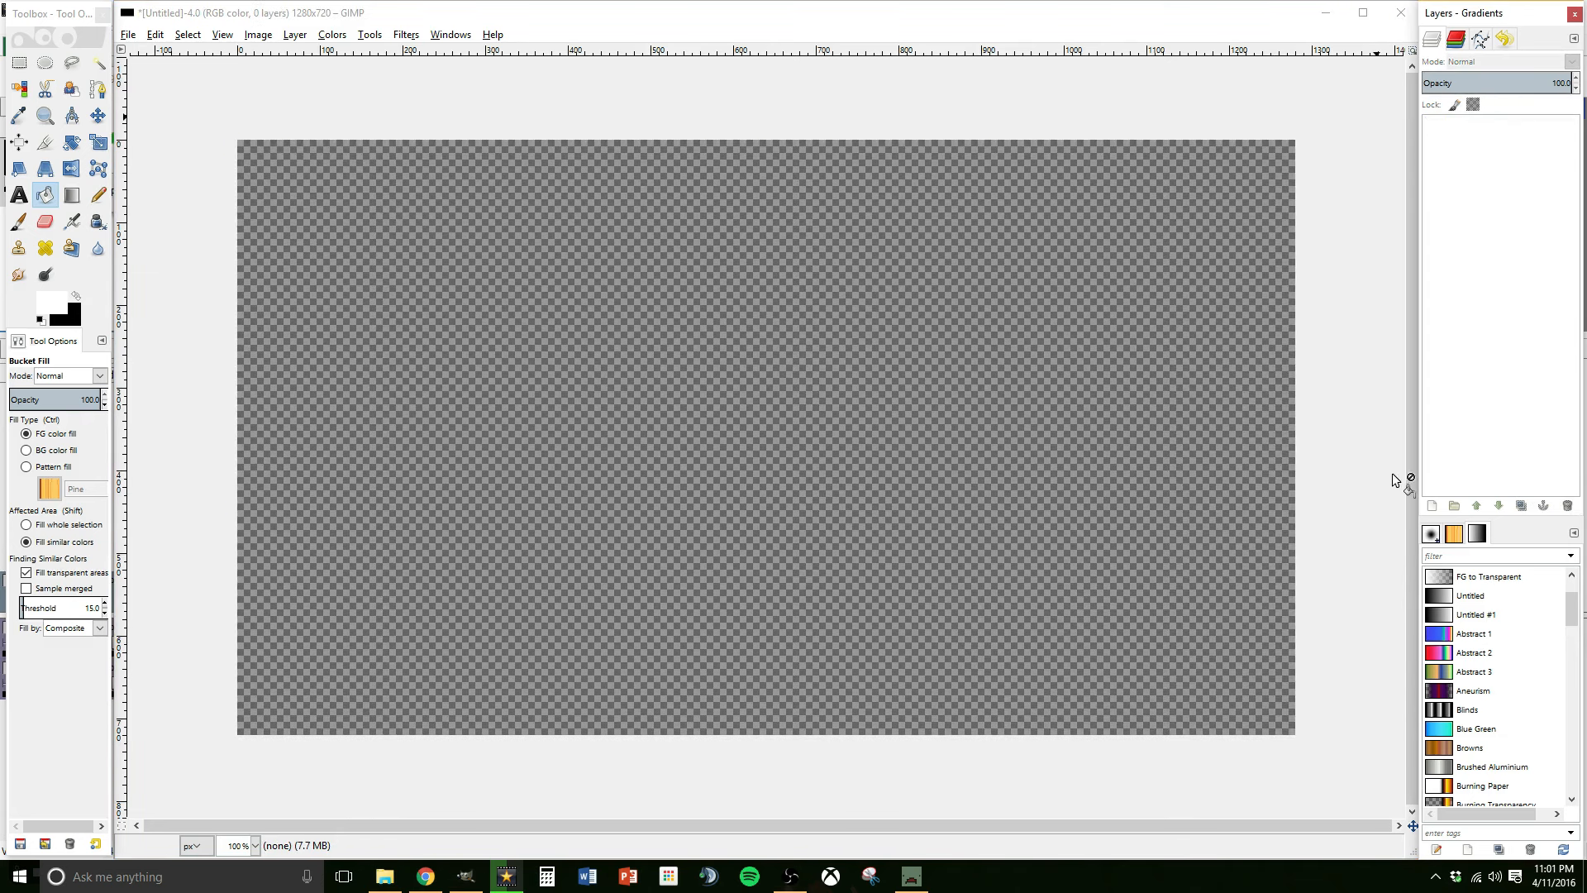
click(1394, 480)
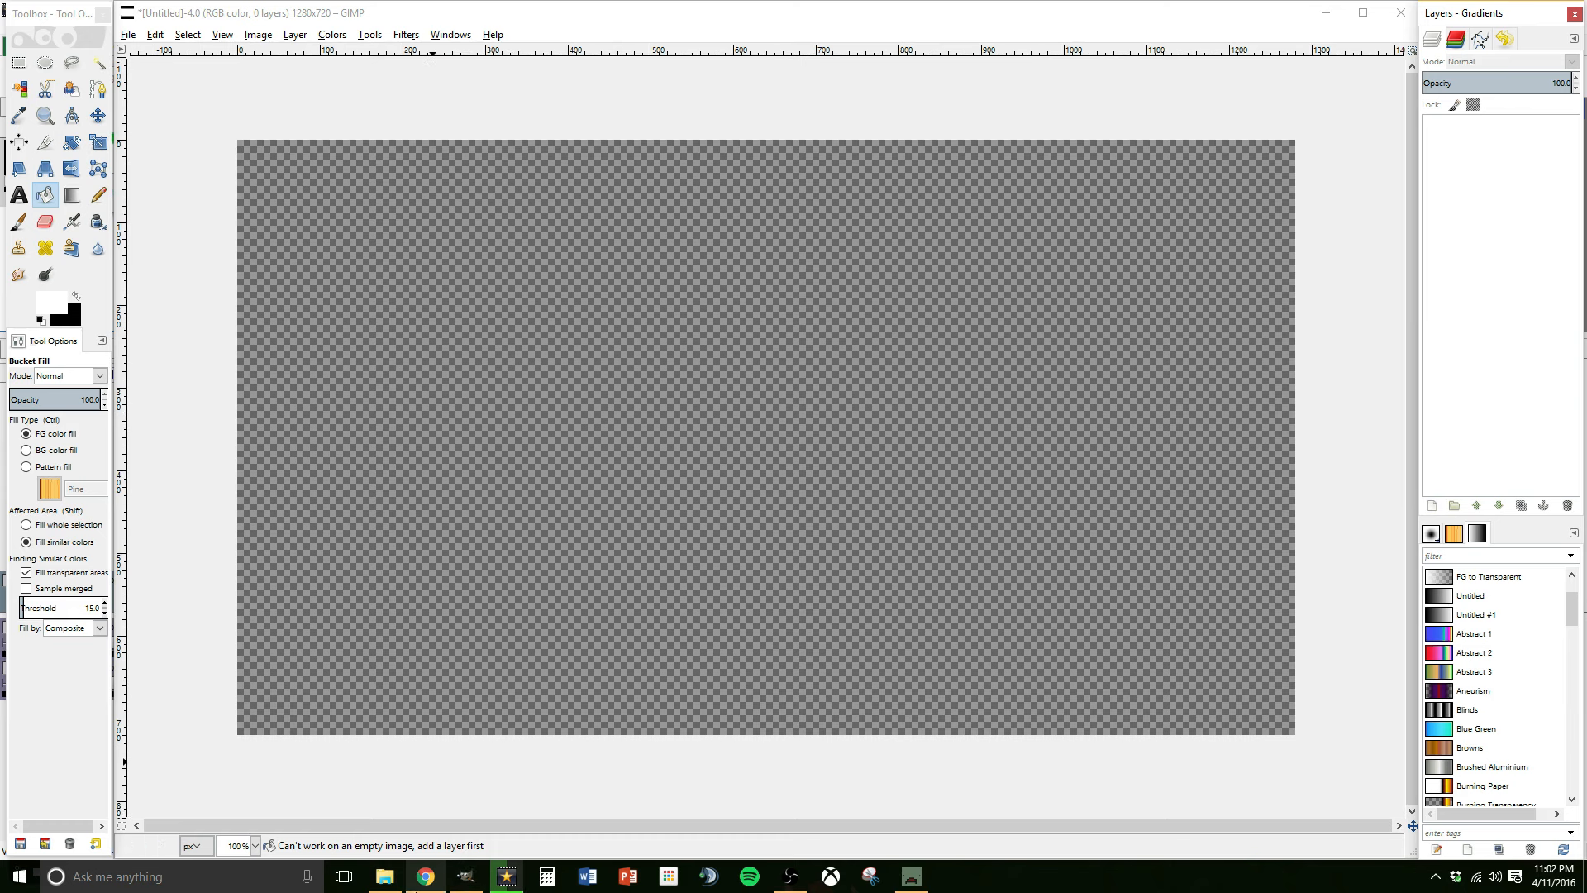
- Switch to Chrome and search Google Images for "sunburst"
mouse_move(424, 876)
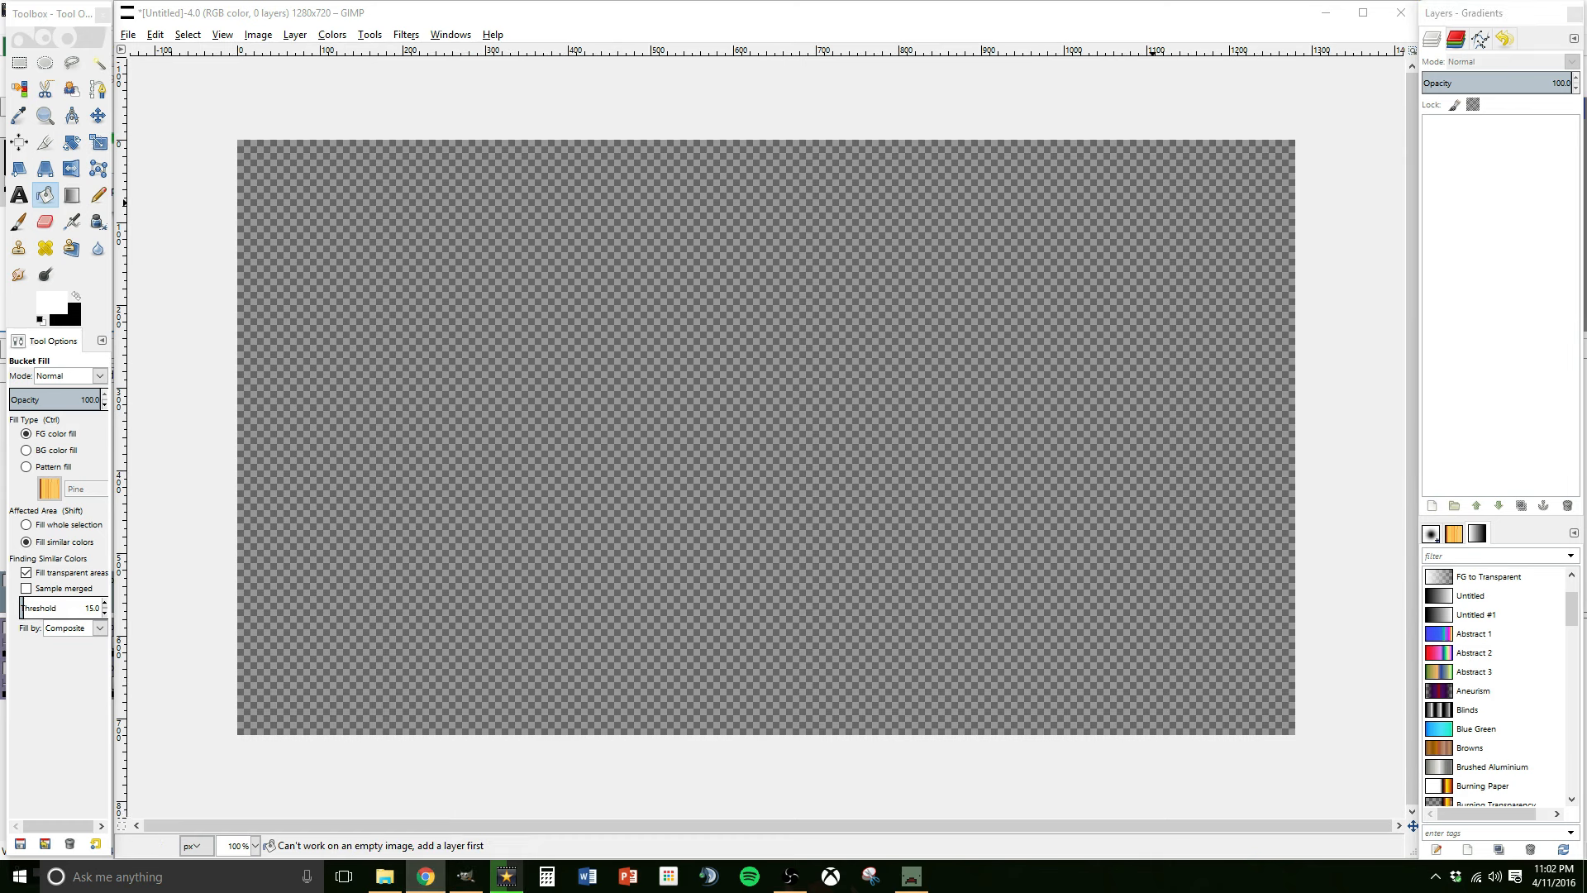
drag(1586, 389, 1586, 338)
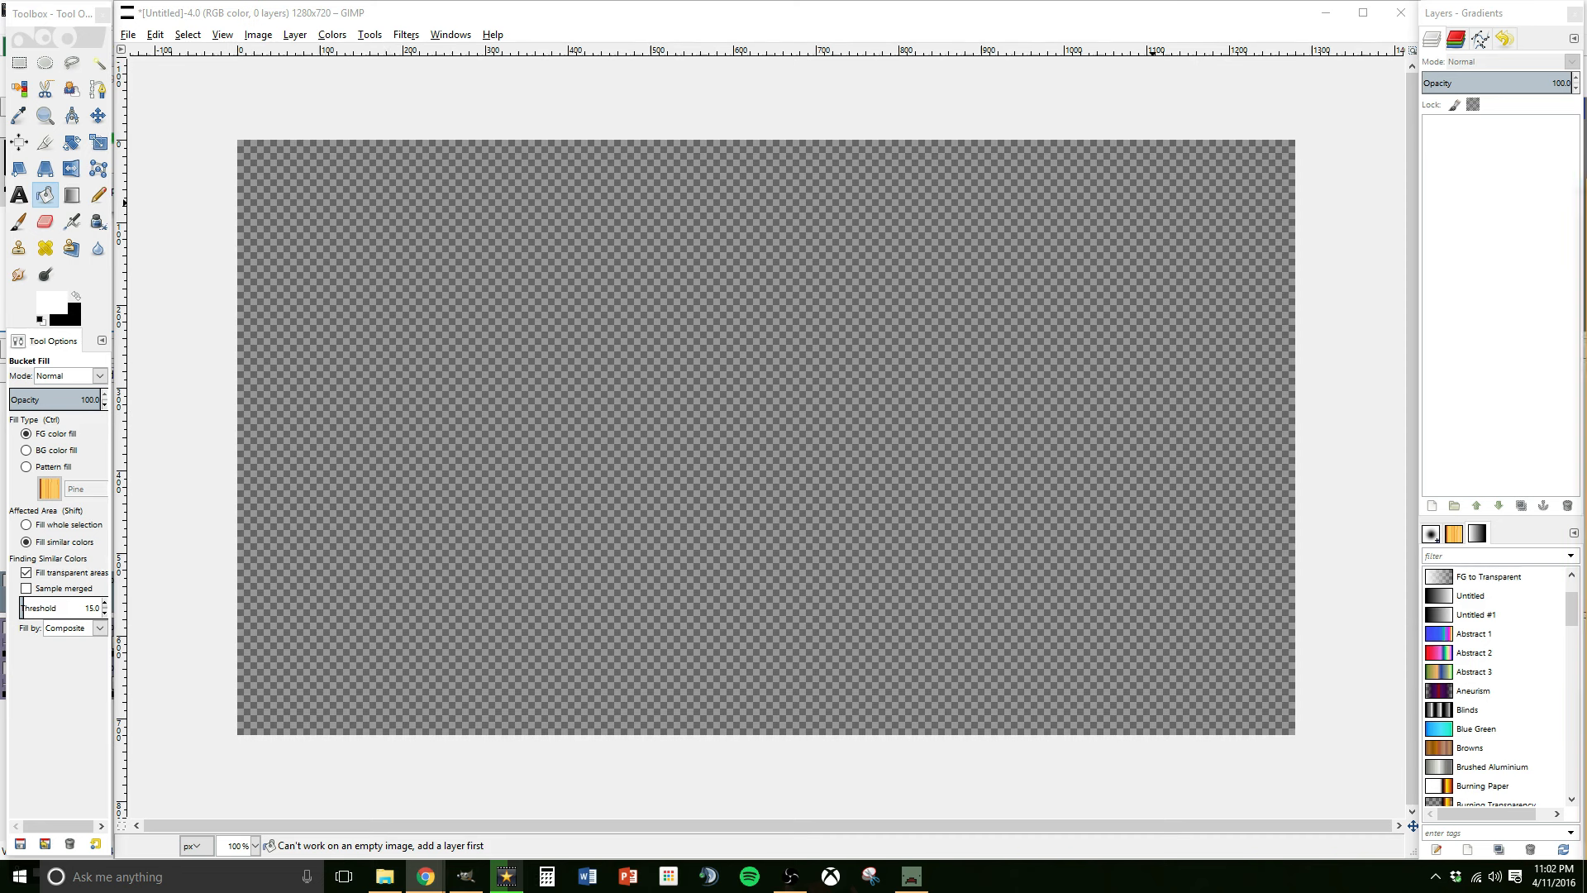
click(426, 876)
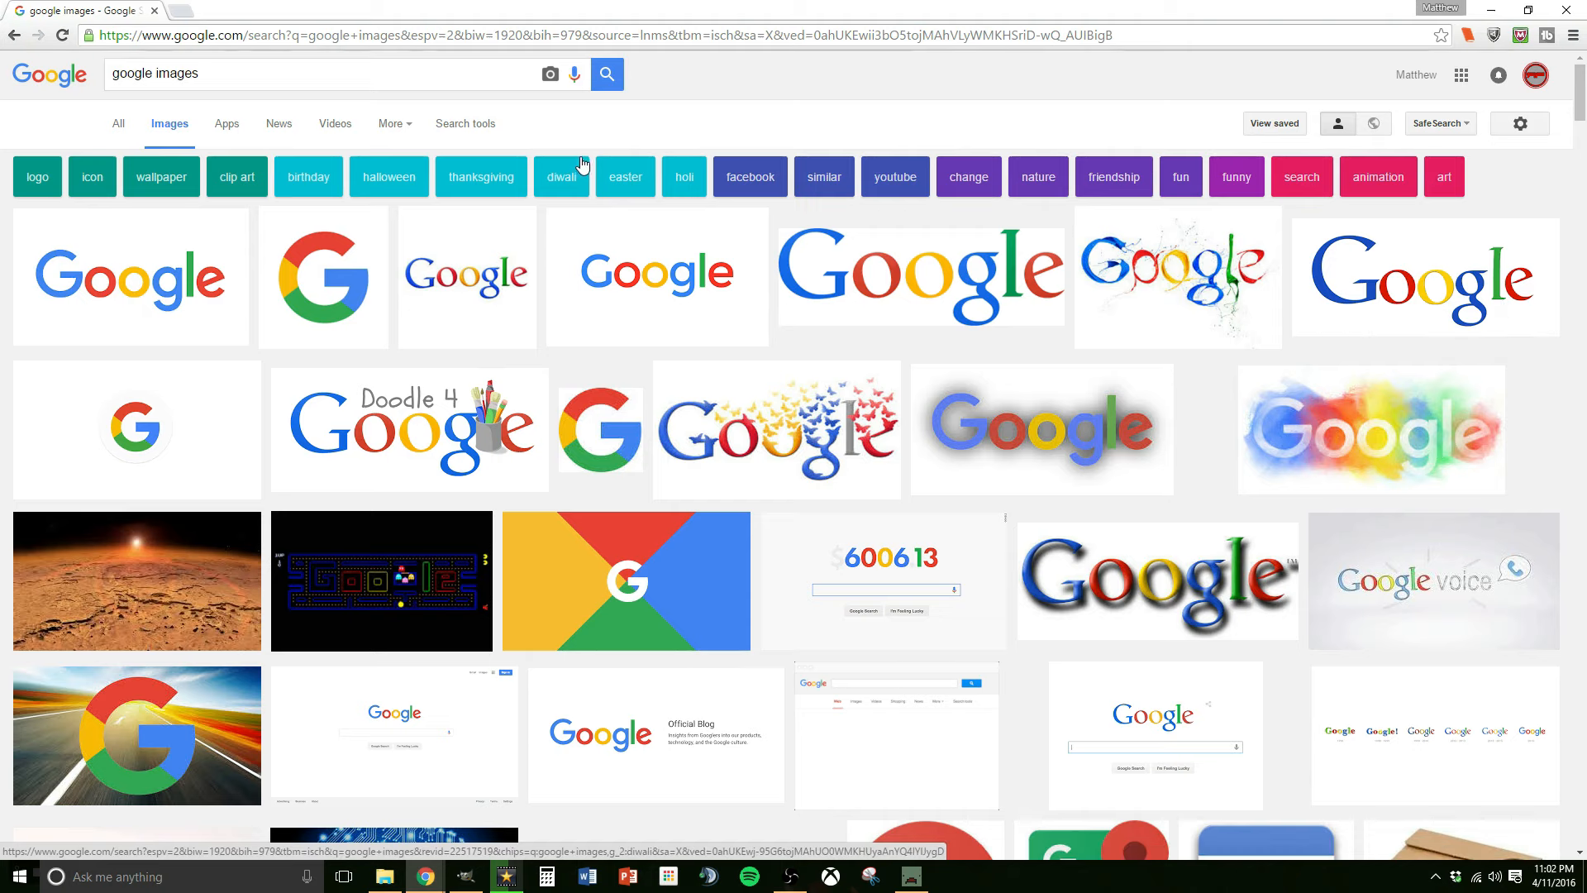
drag(287, 80, 4, 62)
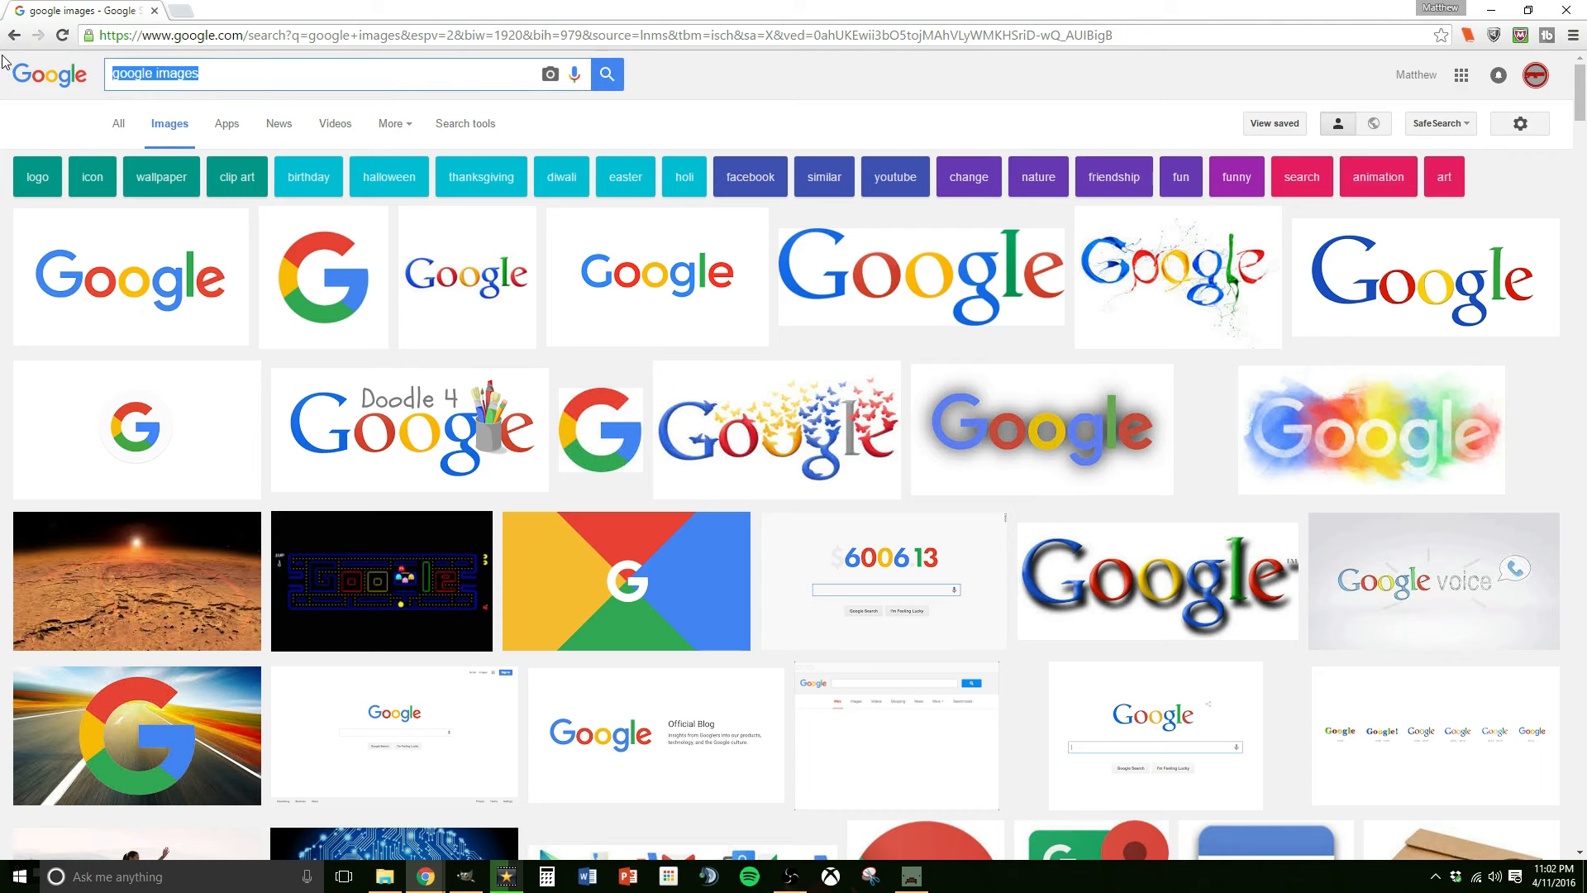
text(sunburst)
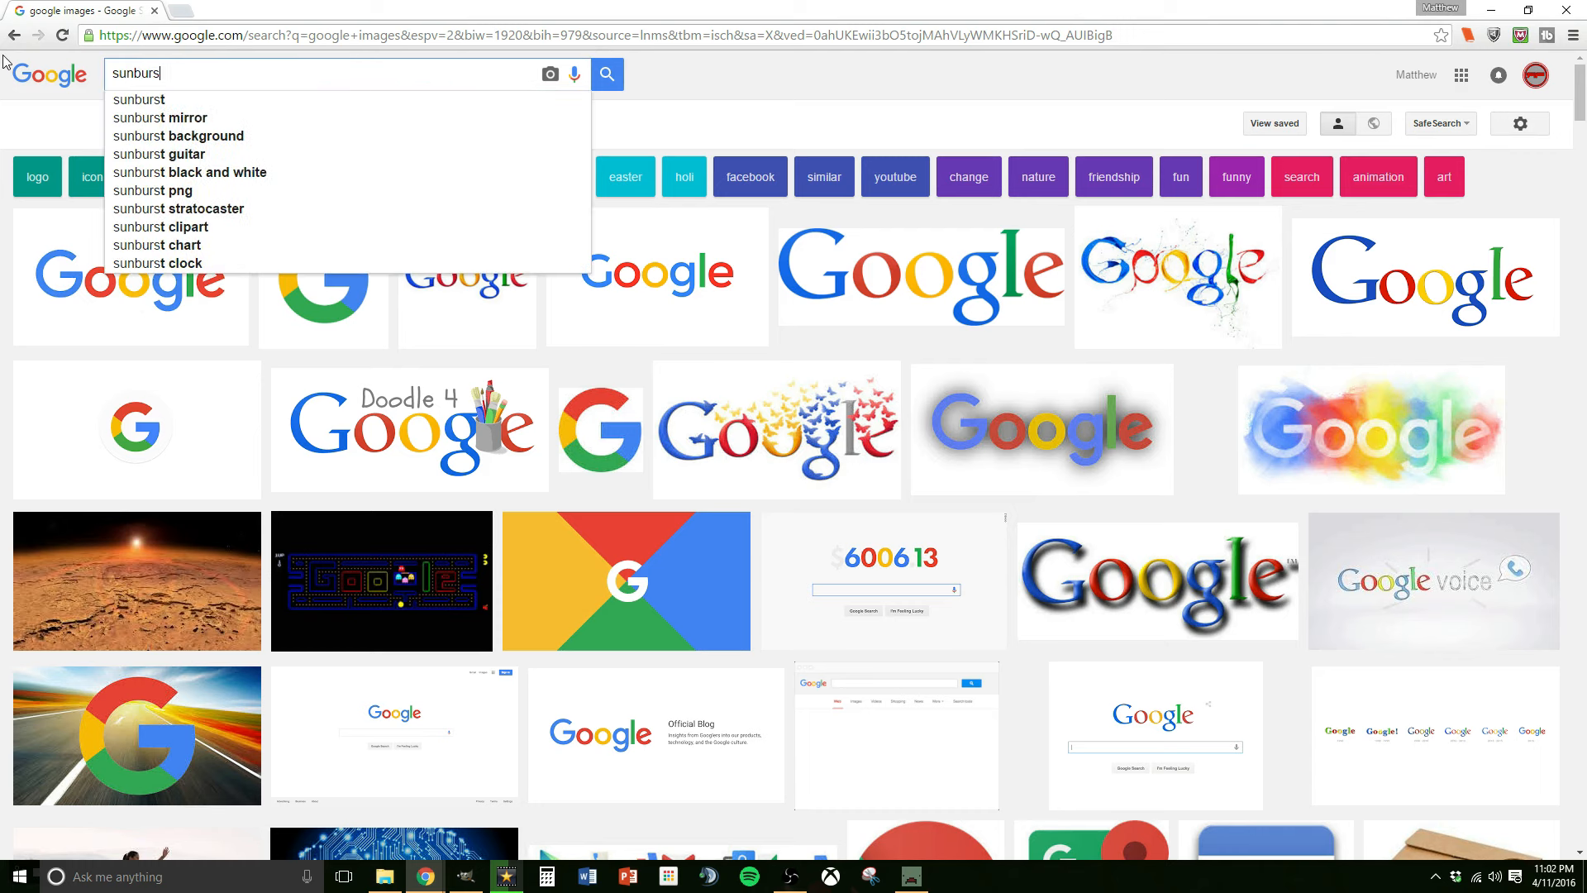
key(Return)
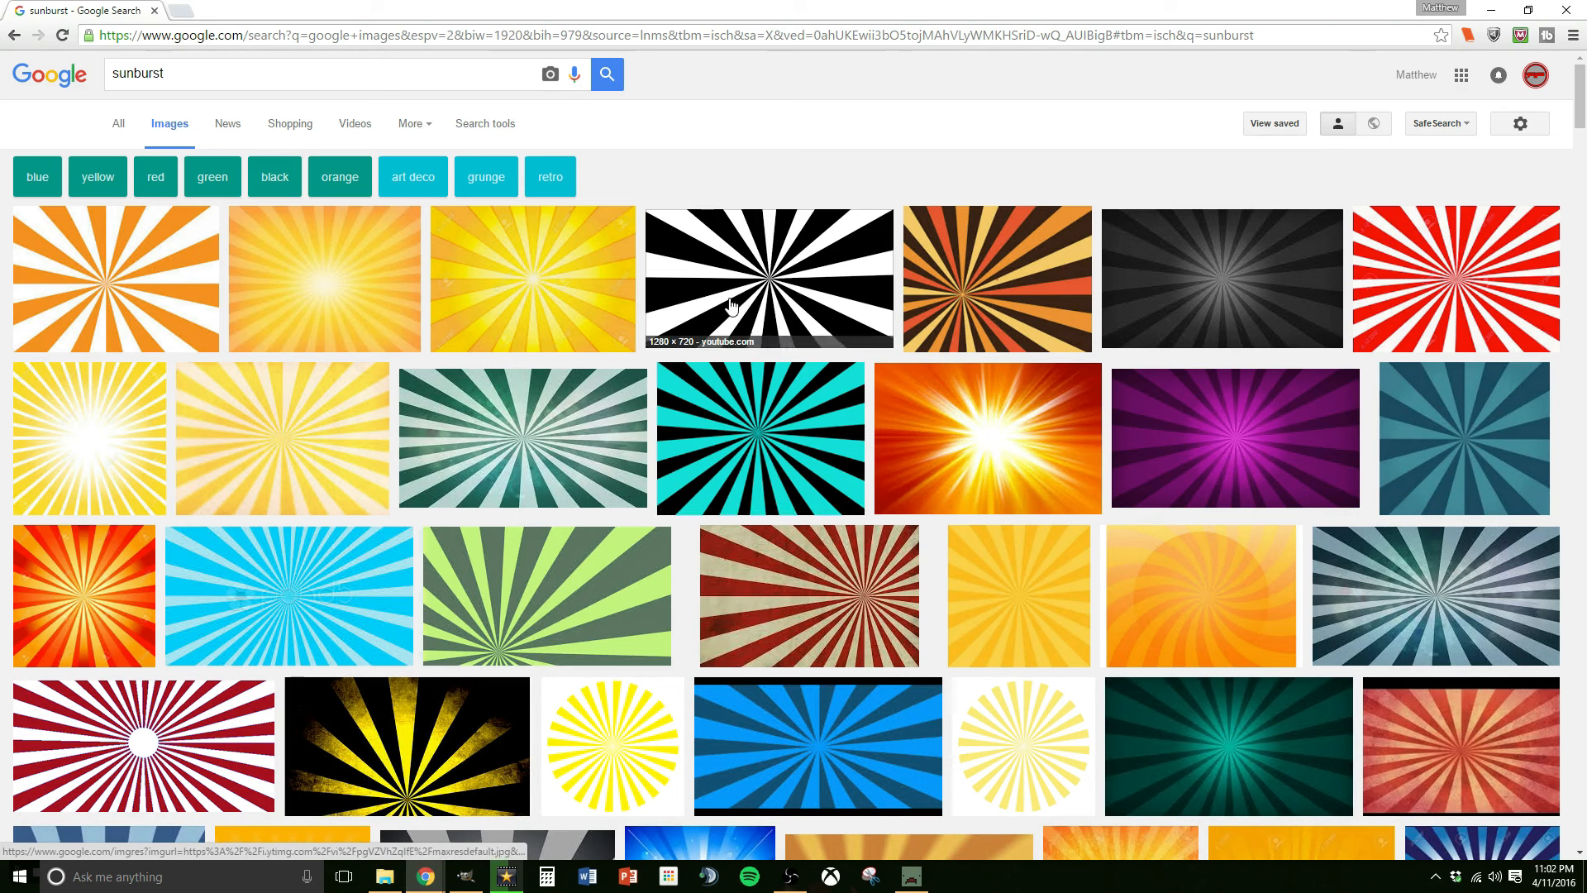
- Open the 1280 × 720 black-and-white sunburst result and save the image as maxresdefault.jpg
click(830, 267)
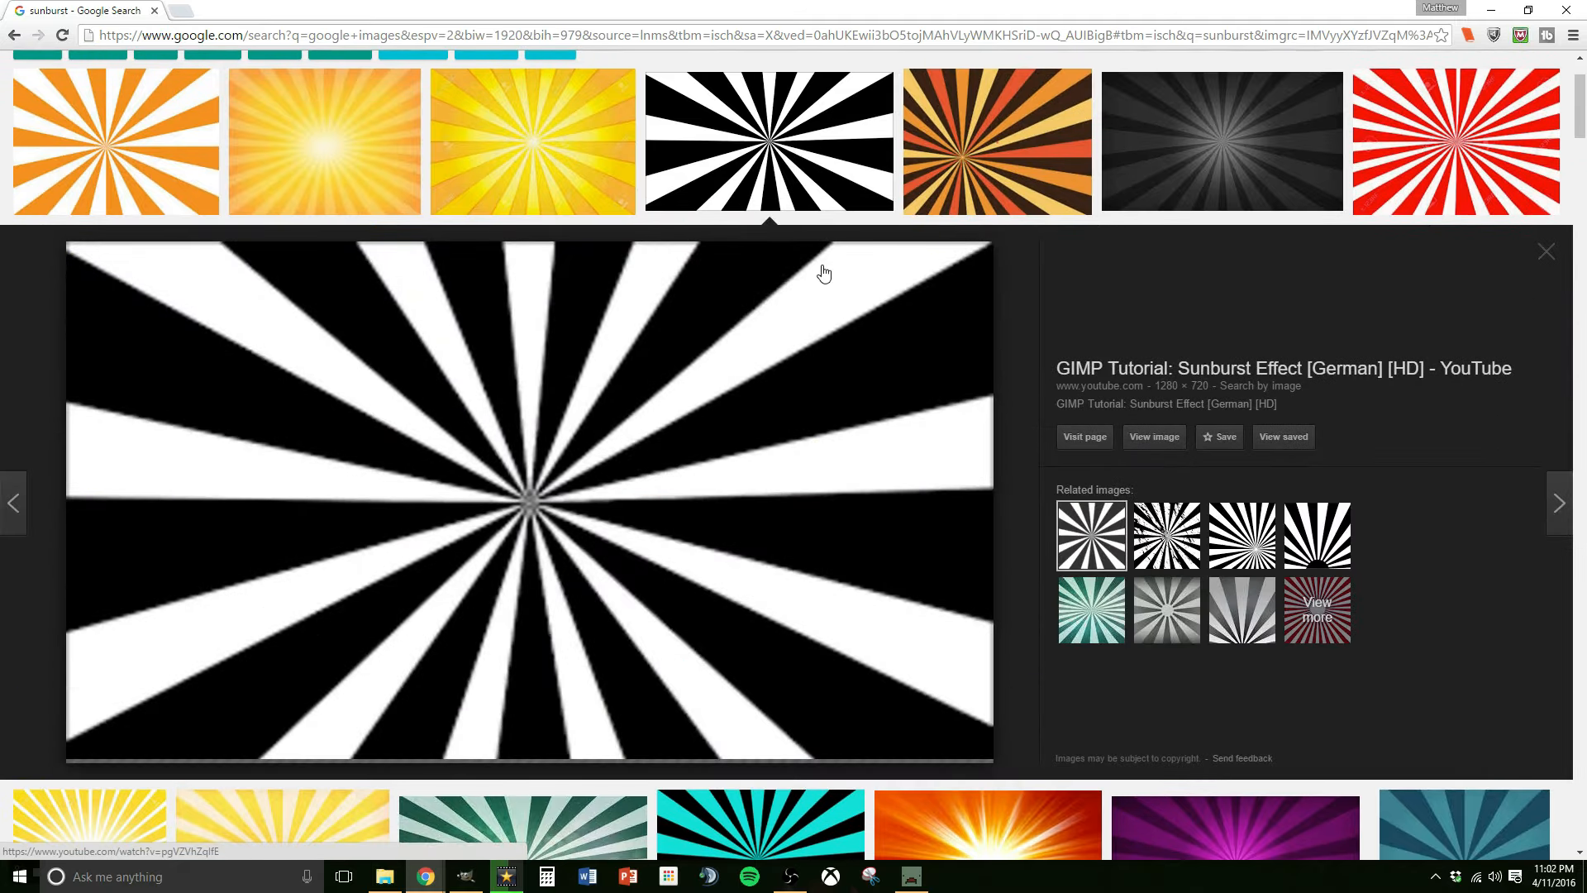
right_click(604, 431)
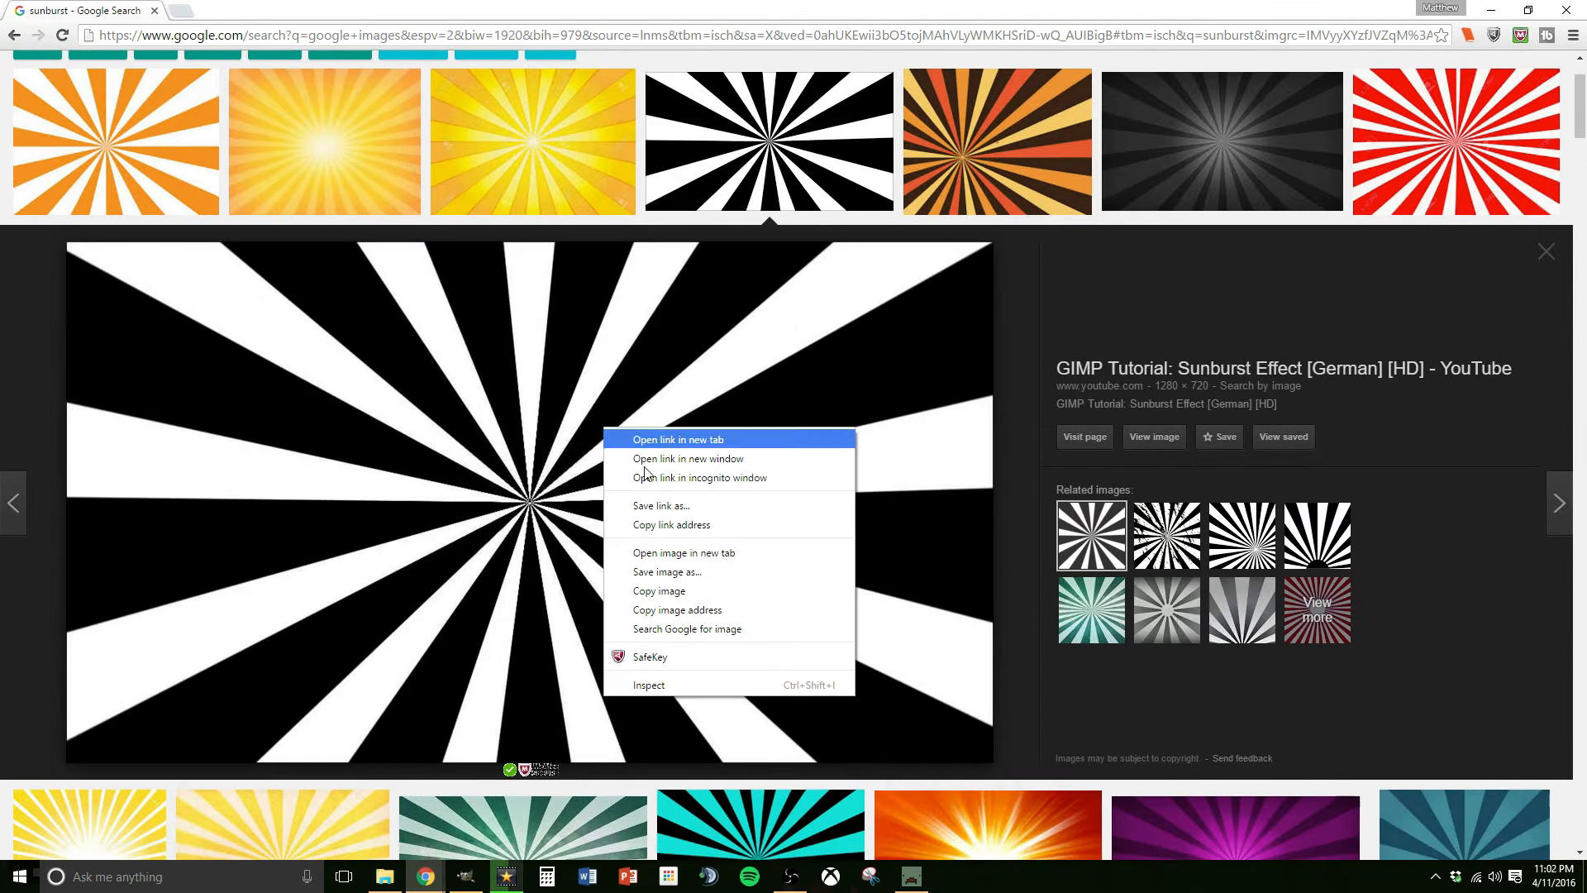
click(708, 577)
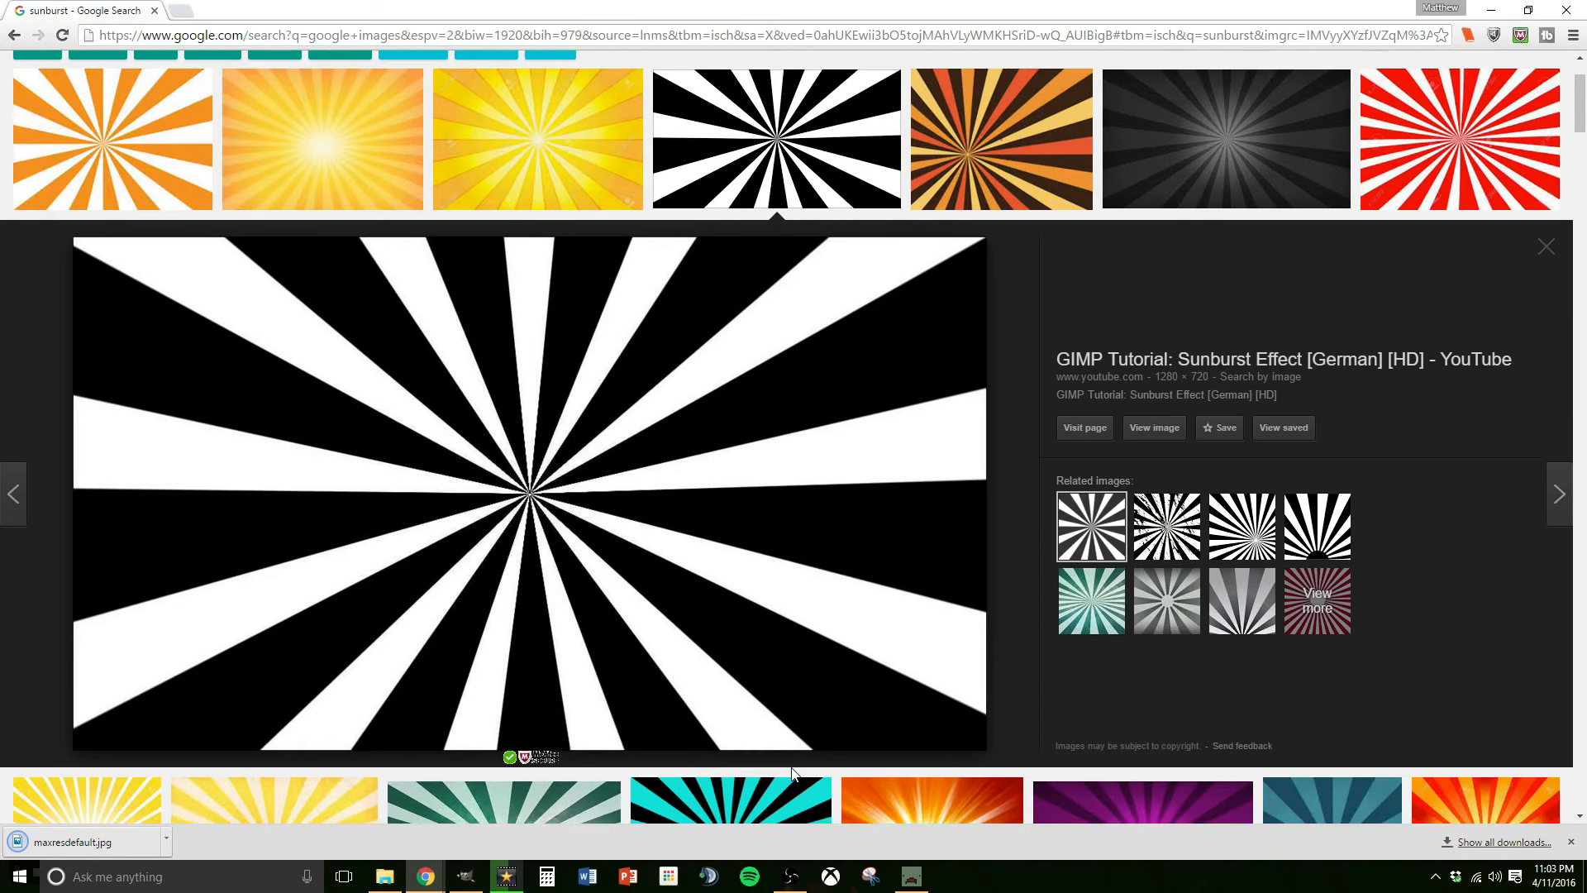
click(1570, 842)
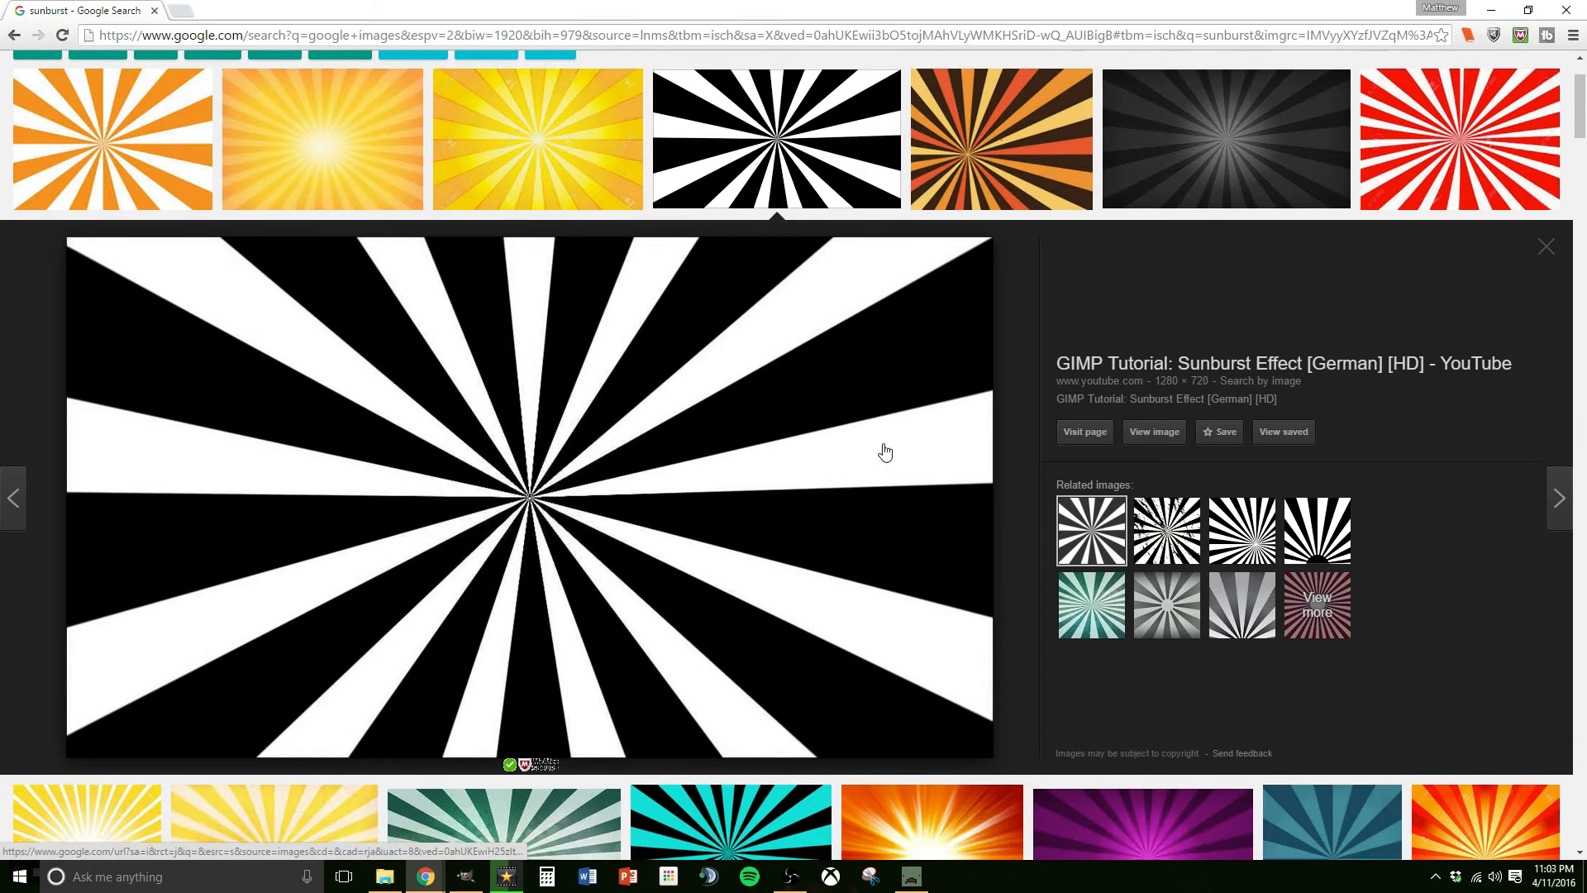
- View the black-and-white sunburst at full size and copy the image
click(1186, 431)
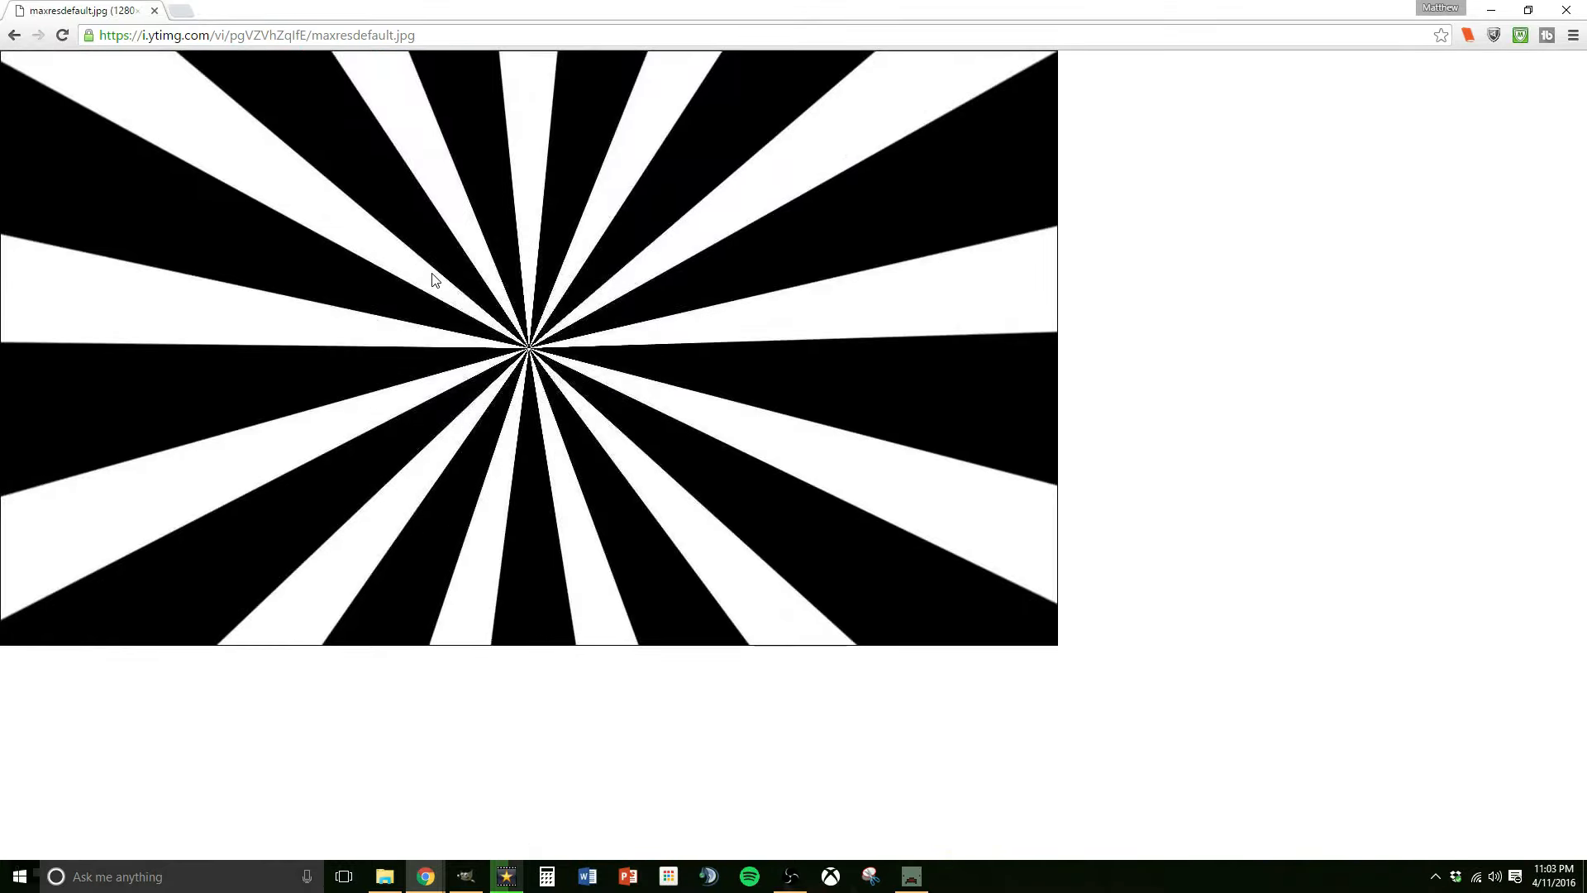
right_click(433, 275)
click(519, 324)
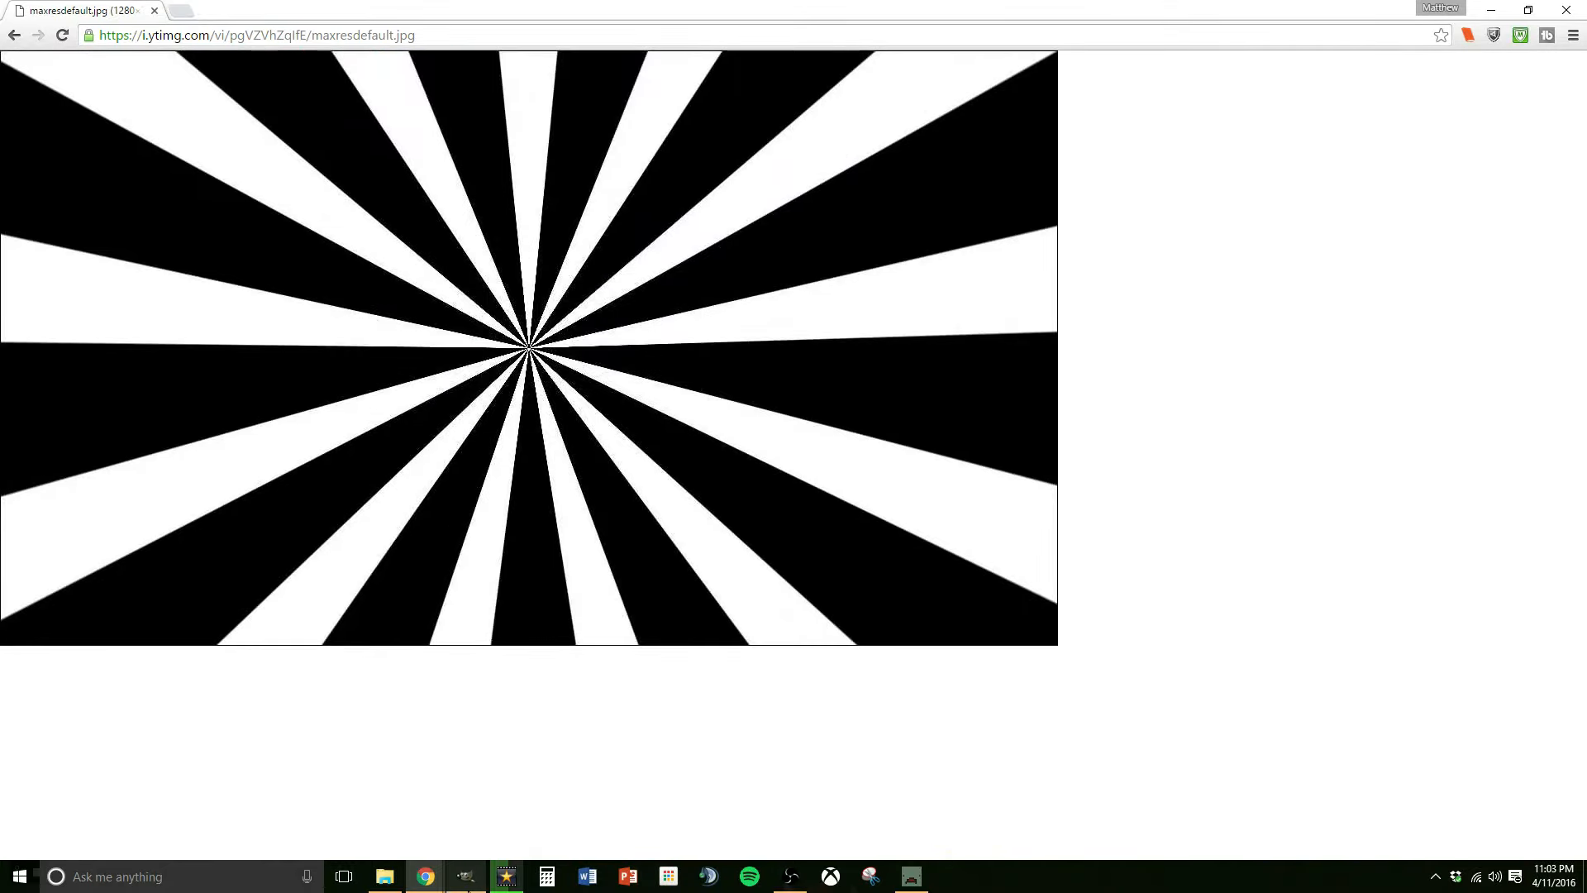
- Switch to GIMP and paste the copied sunburst as a new layer in the empty image
click(506, 874)
right_click(611, 403)
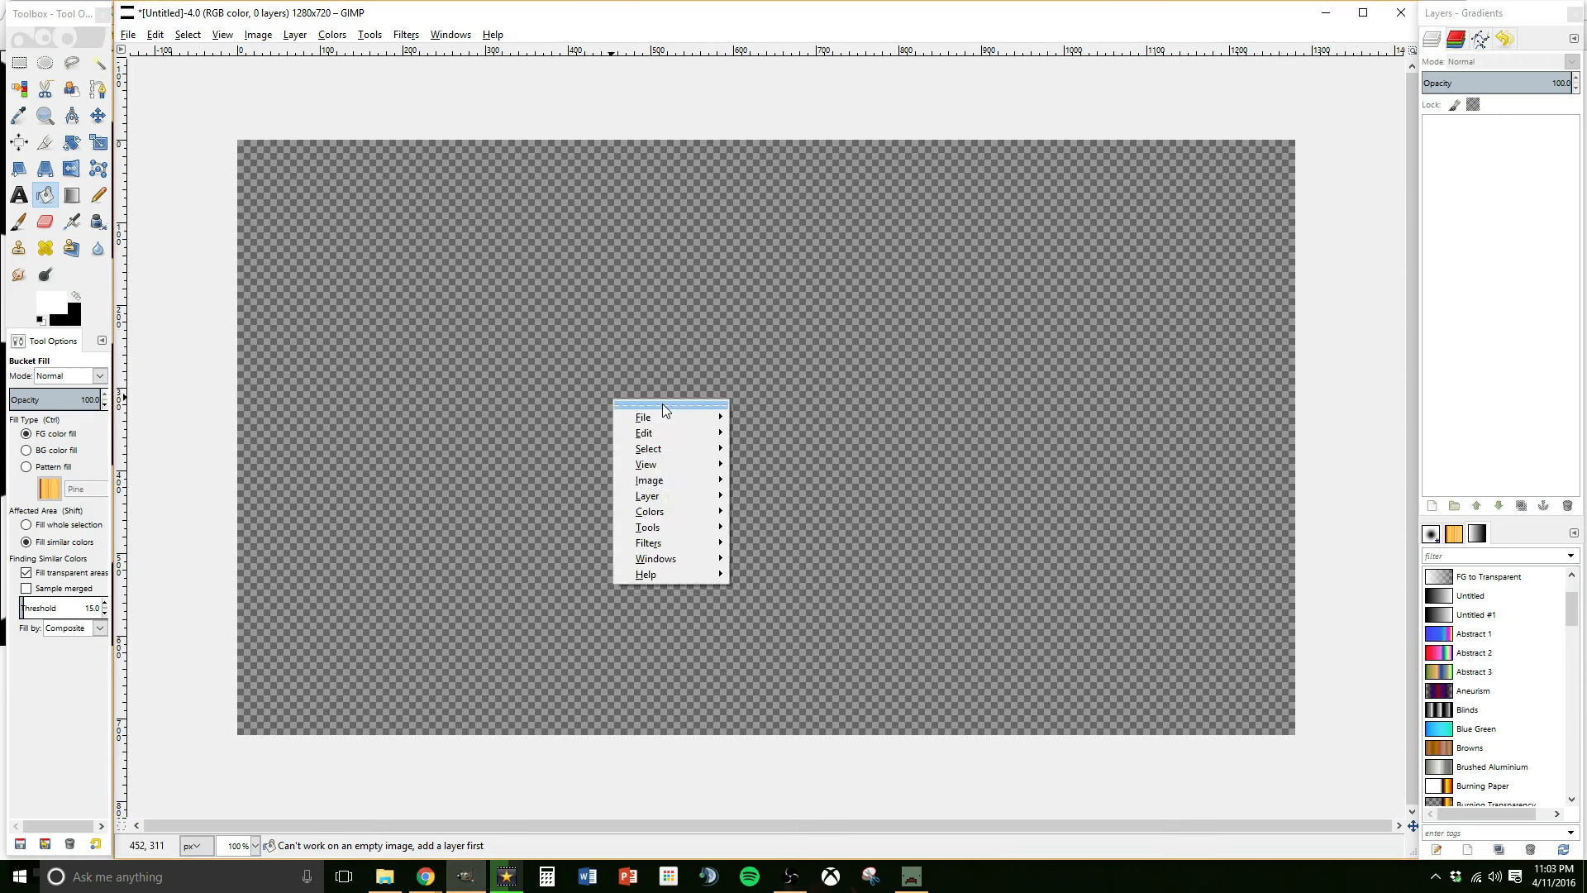
mouse_move(662, 432)
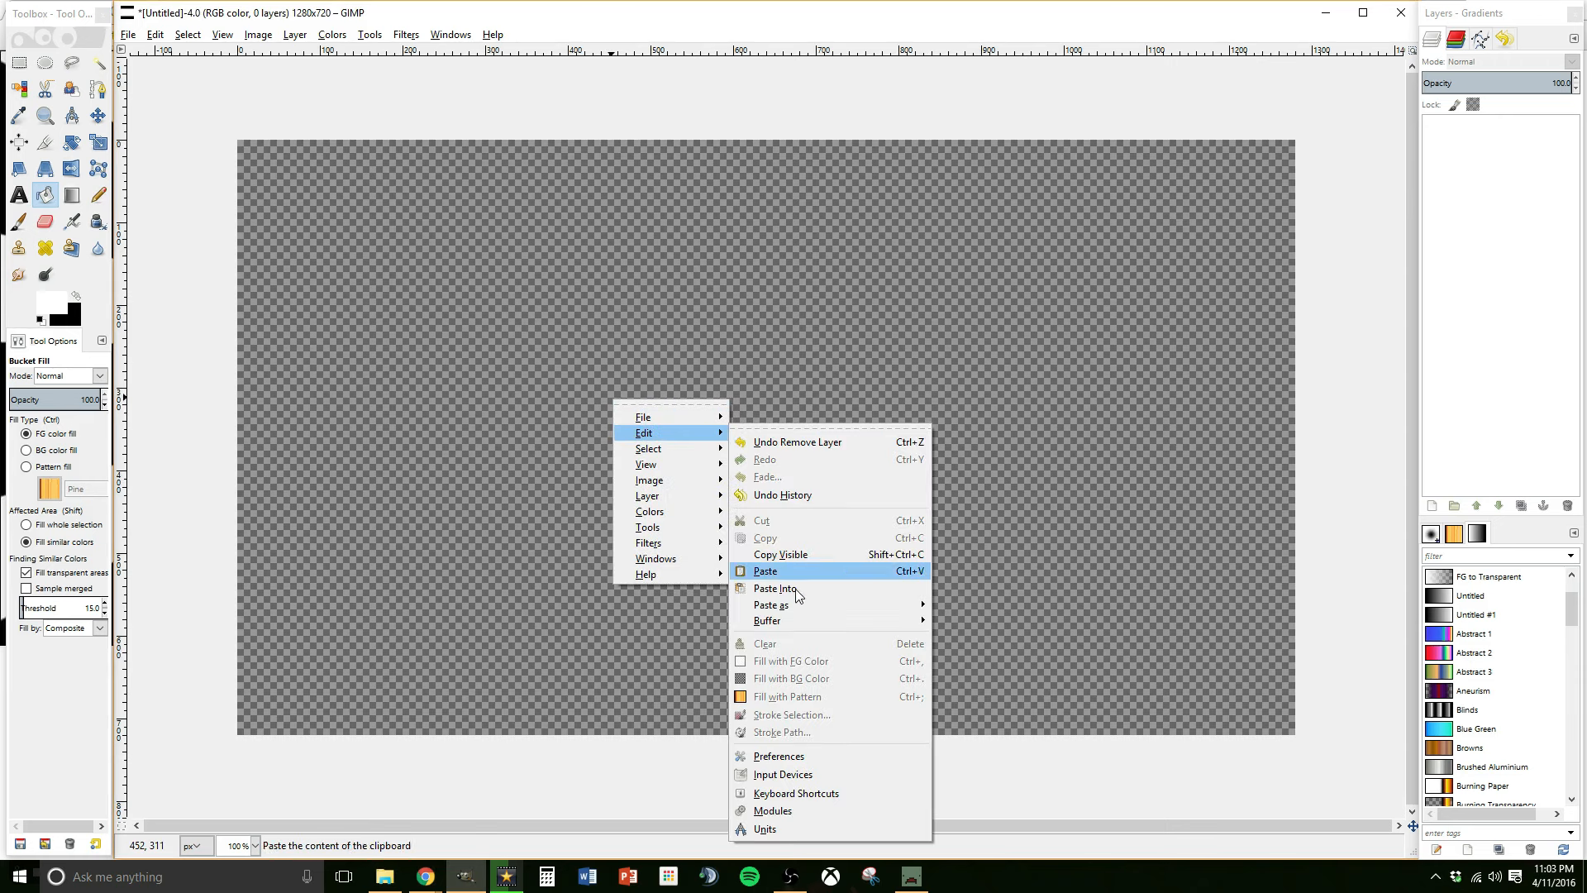
mouse_move(802, 607)
click(1002, 630)
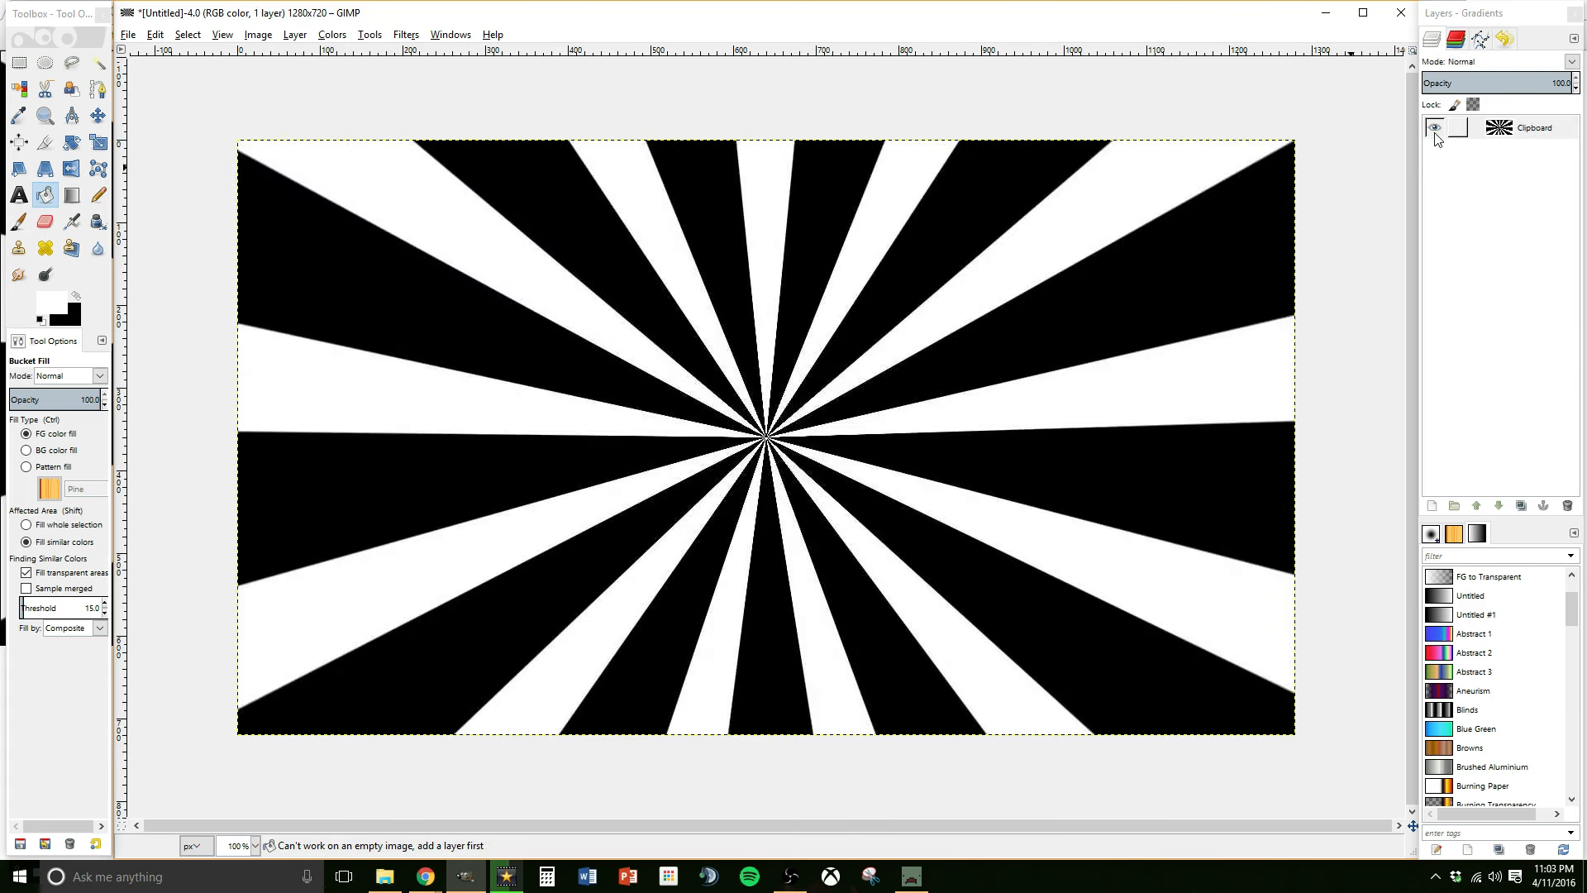
click(1435, 137)
click(1435, 137)
click(1435, 137)
click(1435, 137)
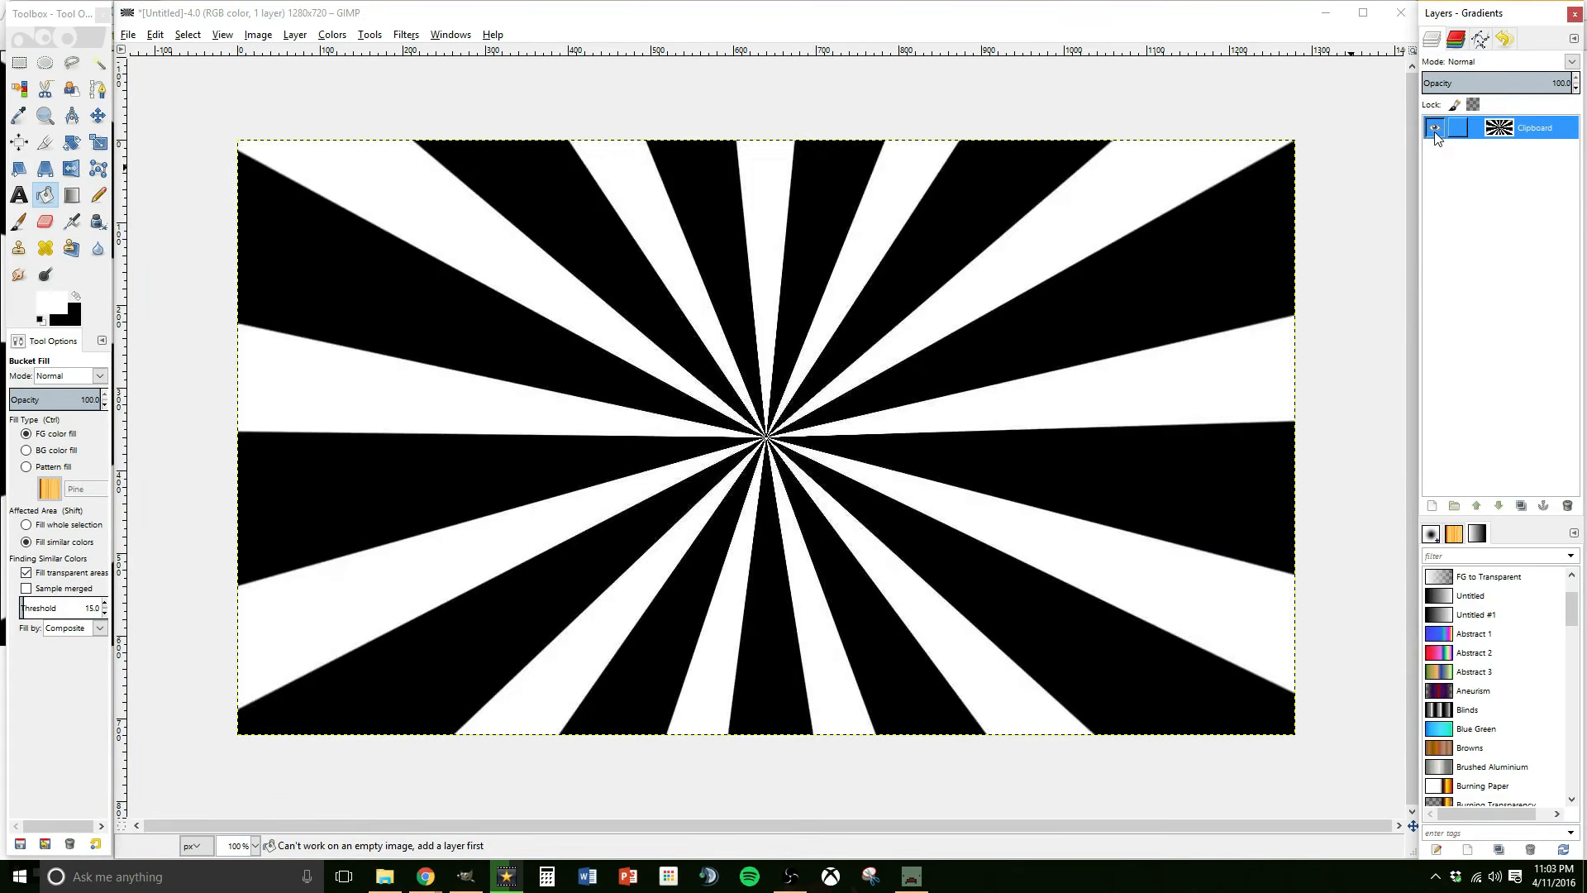
click(1435, 132)
click(1435, 133)
click(1435, 132)
click(1435, 132)
click(1435, 132)
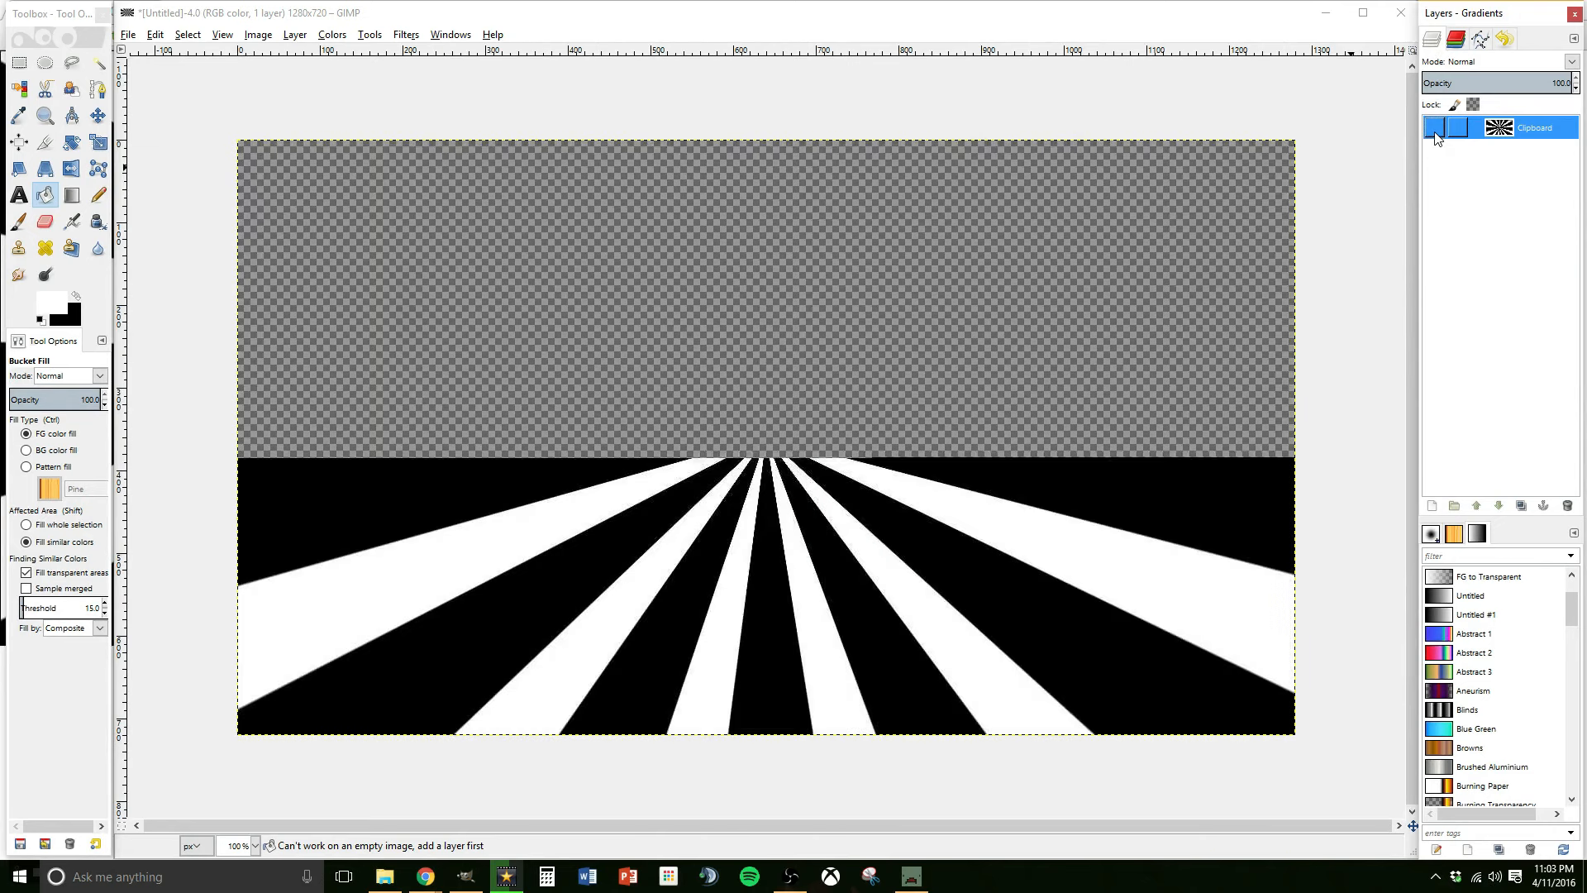
click(1435, 132)
click(1435, 132)
click(1435, 132)
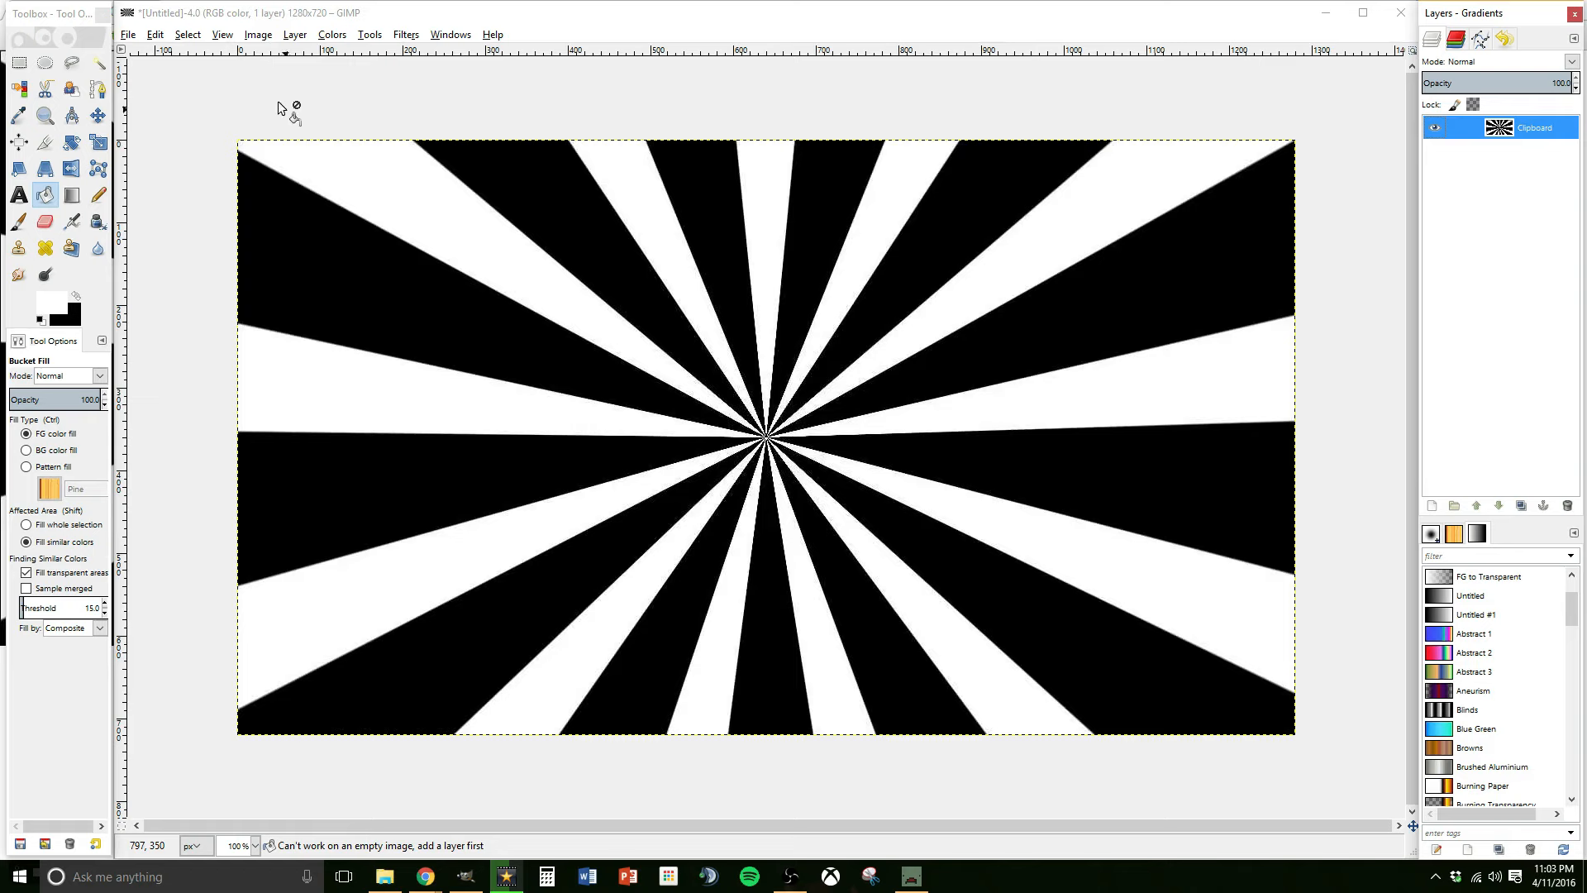
- Select all black rays of the sunburst by color and fill them with a dark blue background color
click(18, 89)
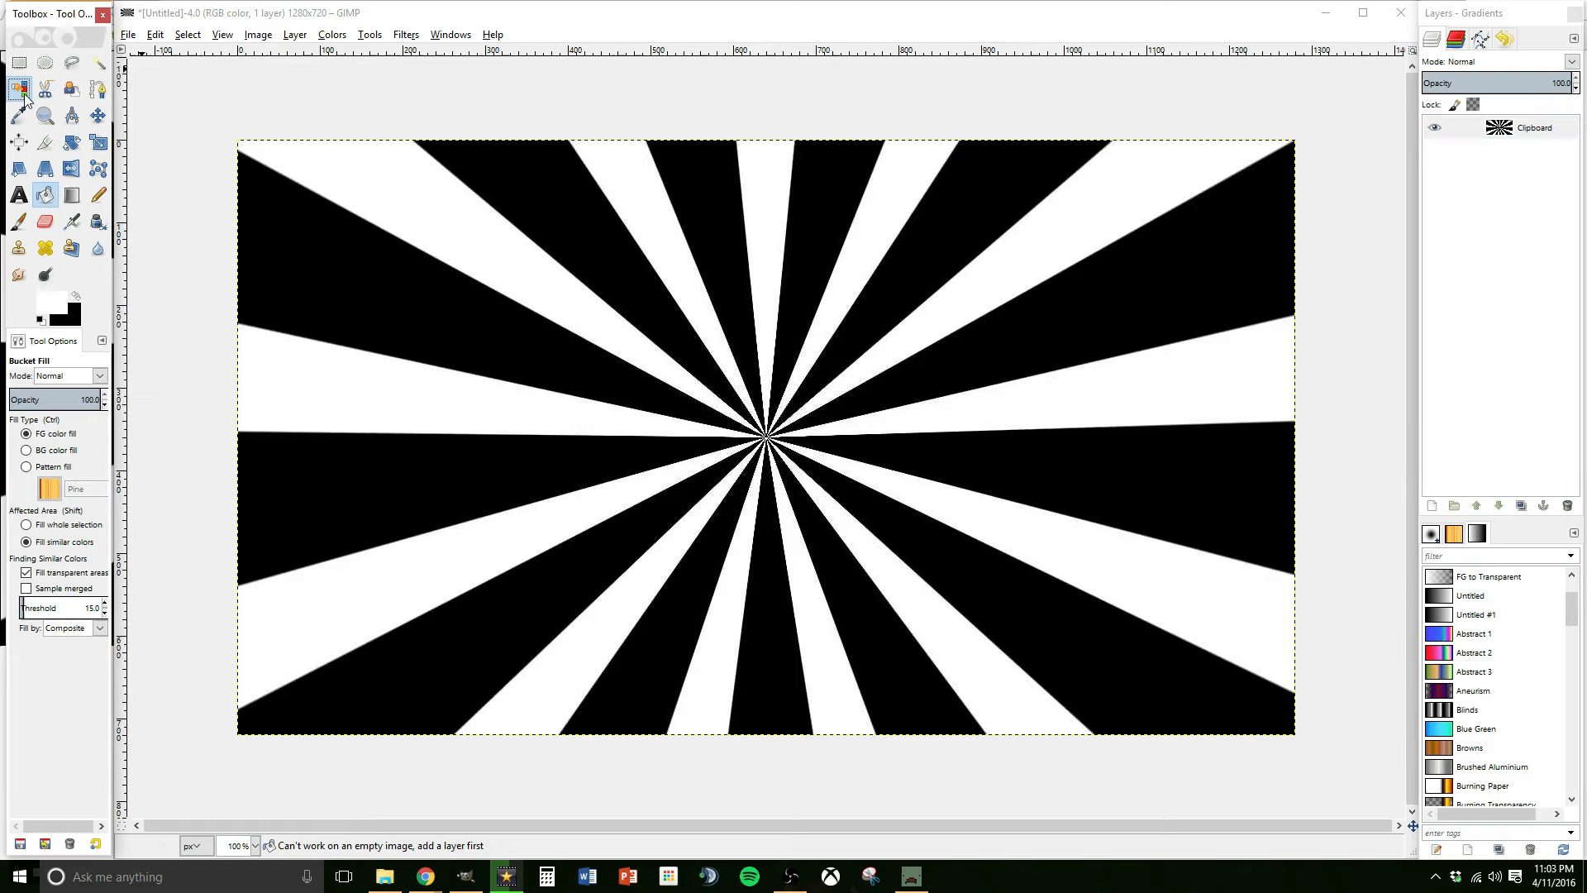
click(716, 225)
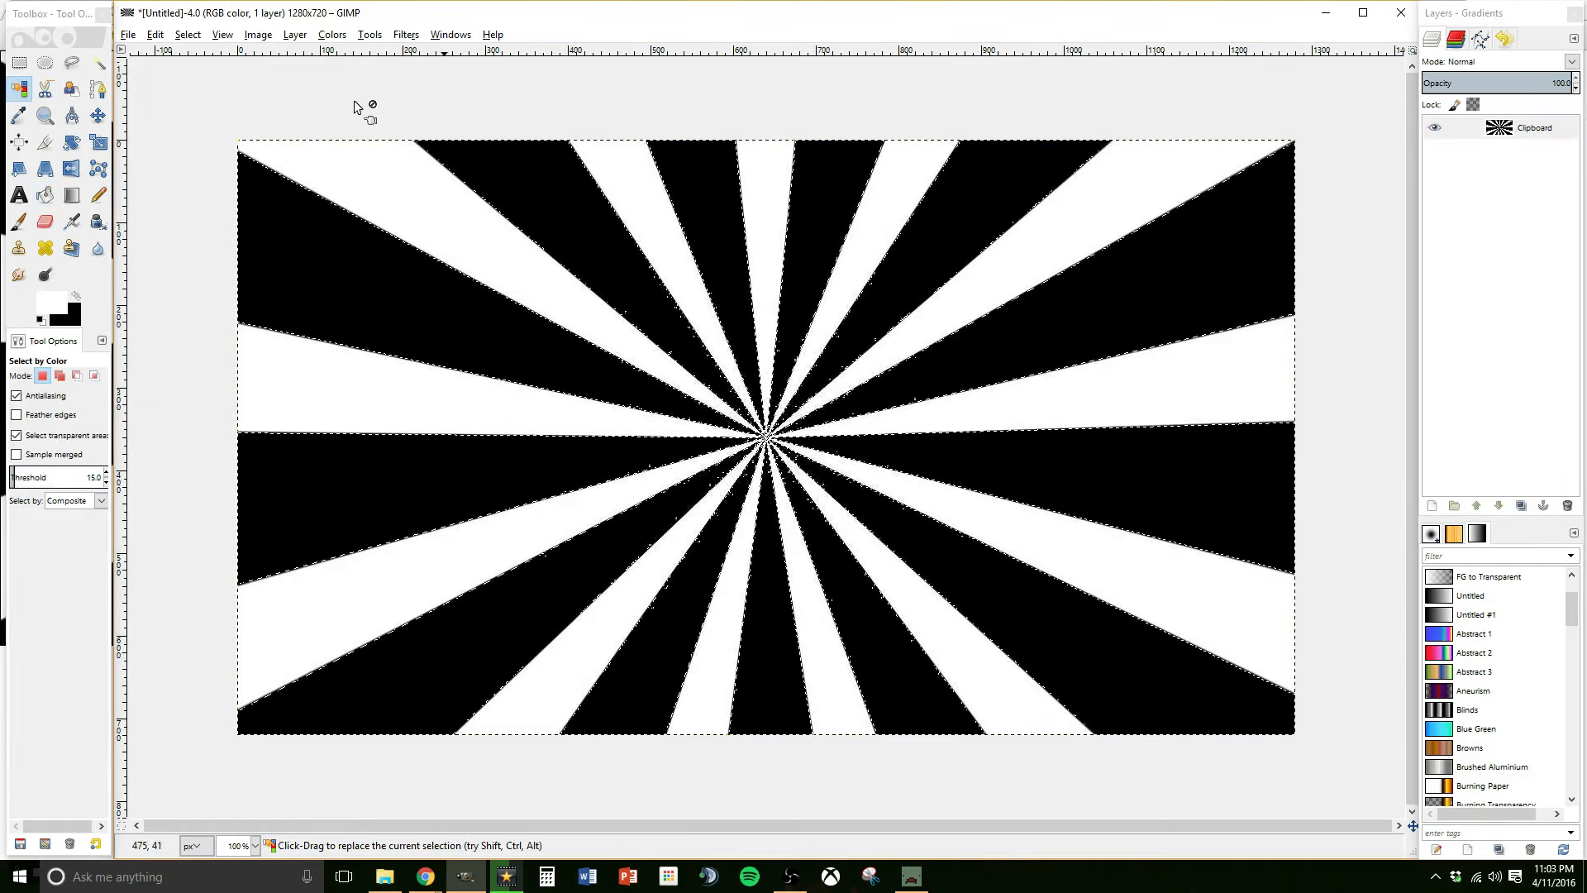
click(160, 37)
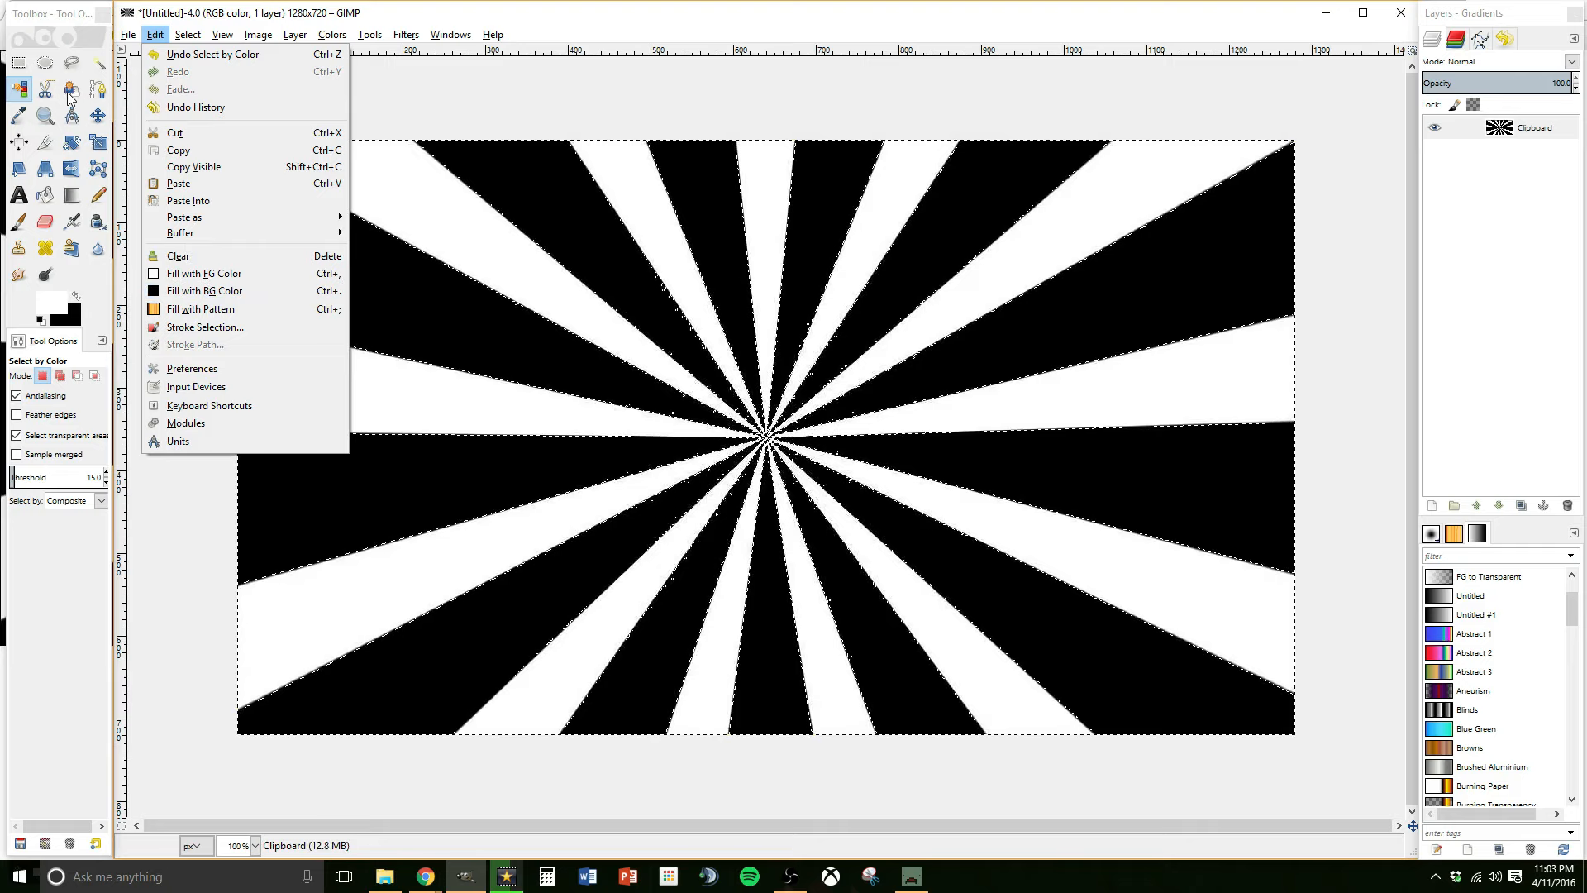
click(73, 316)
click(73, 315)
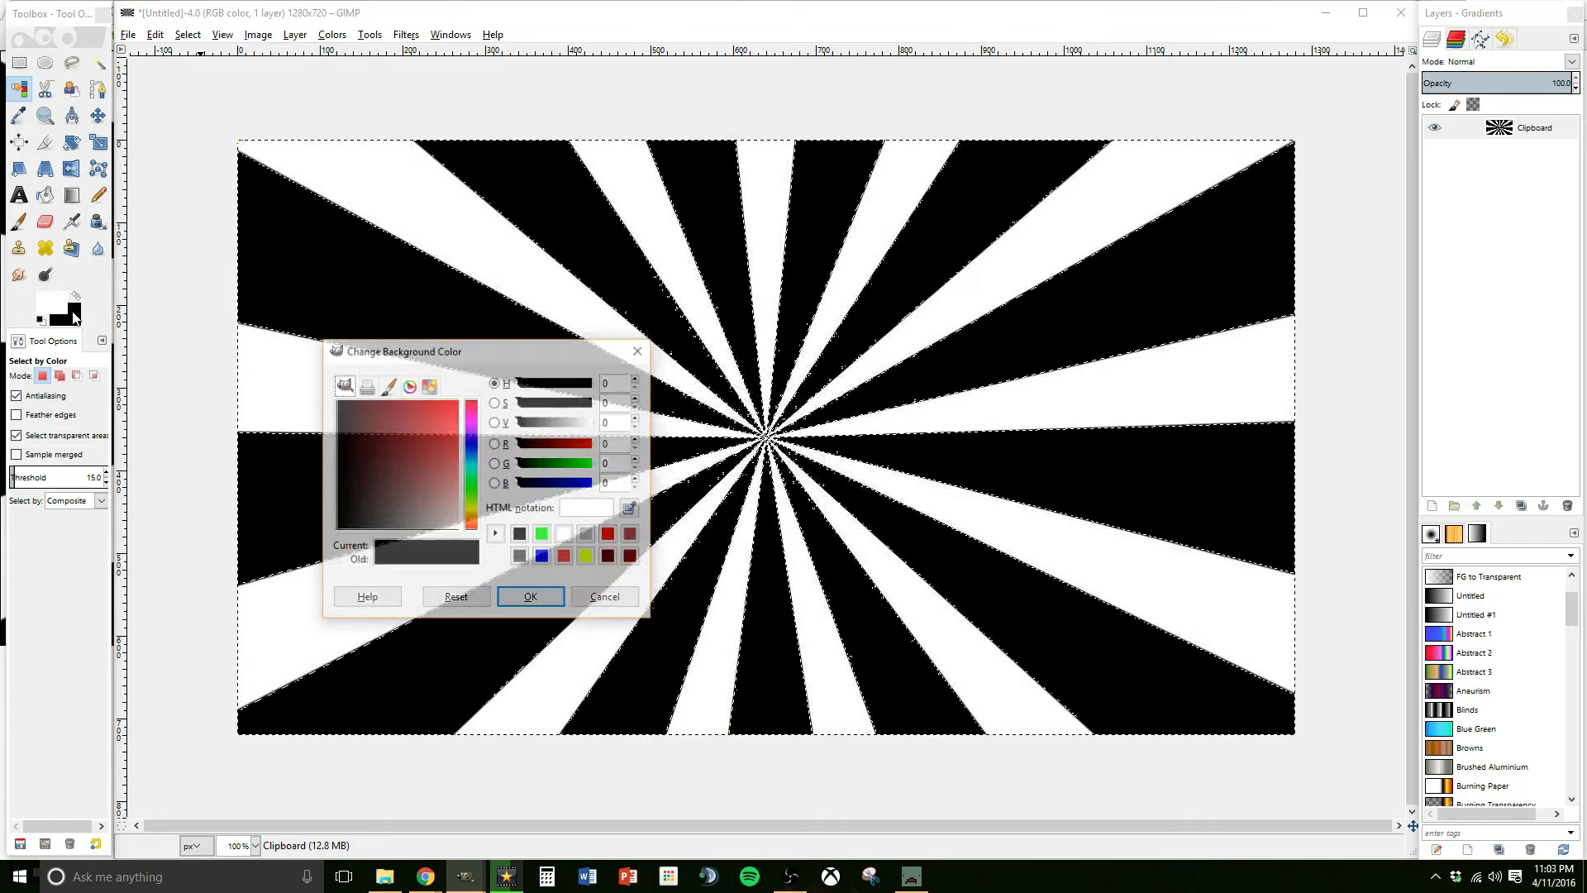
click(543, 557)
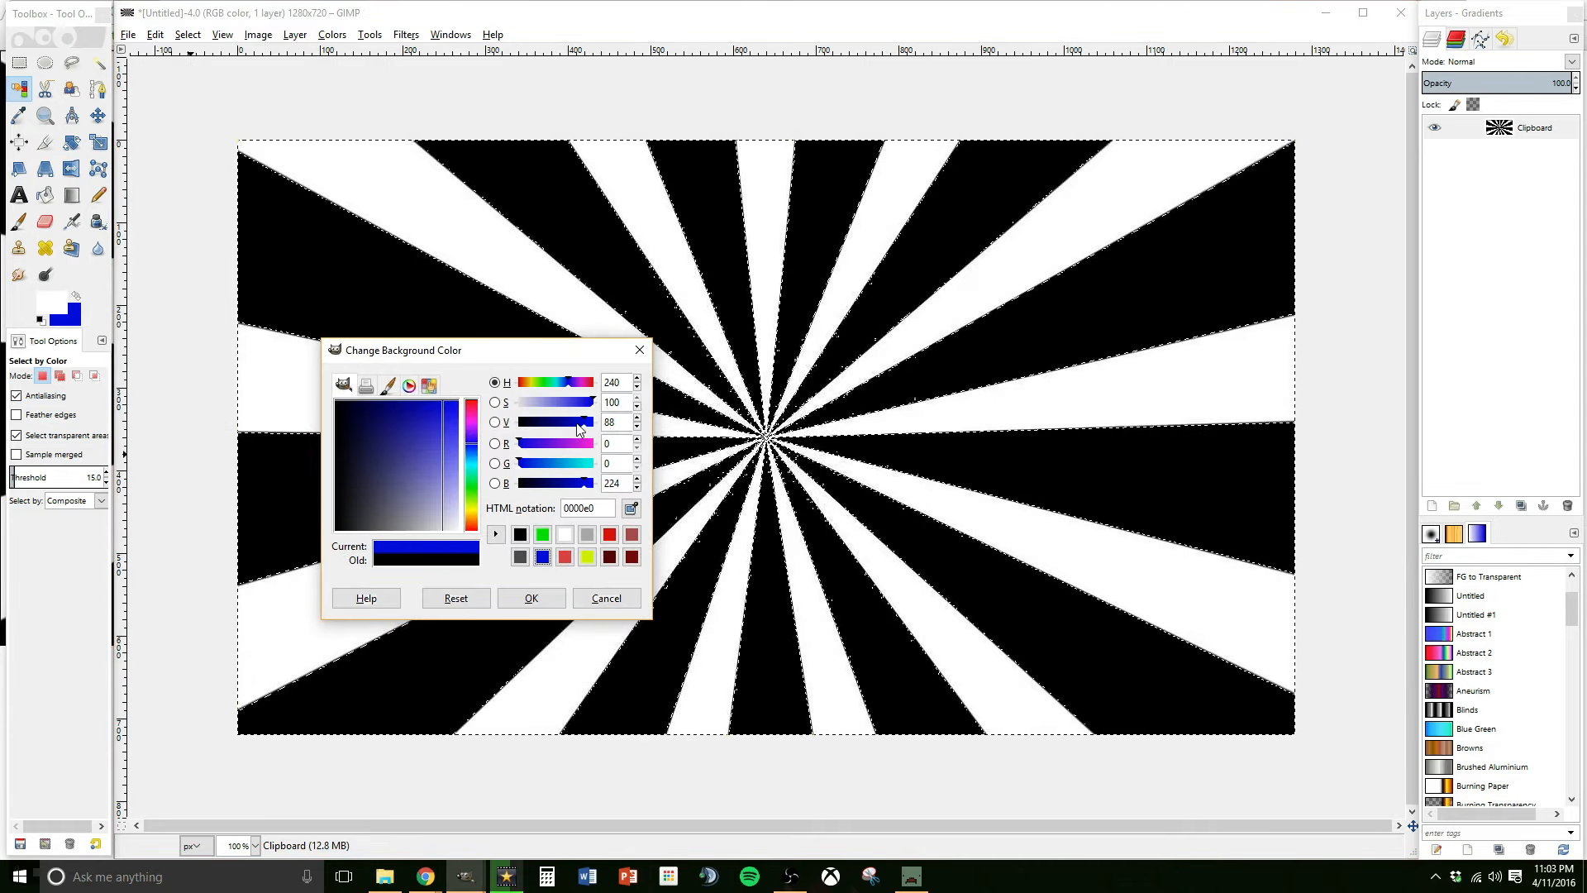
click(563, 422)
click(531, 598)
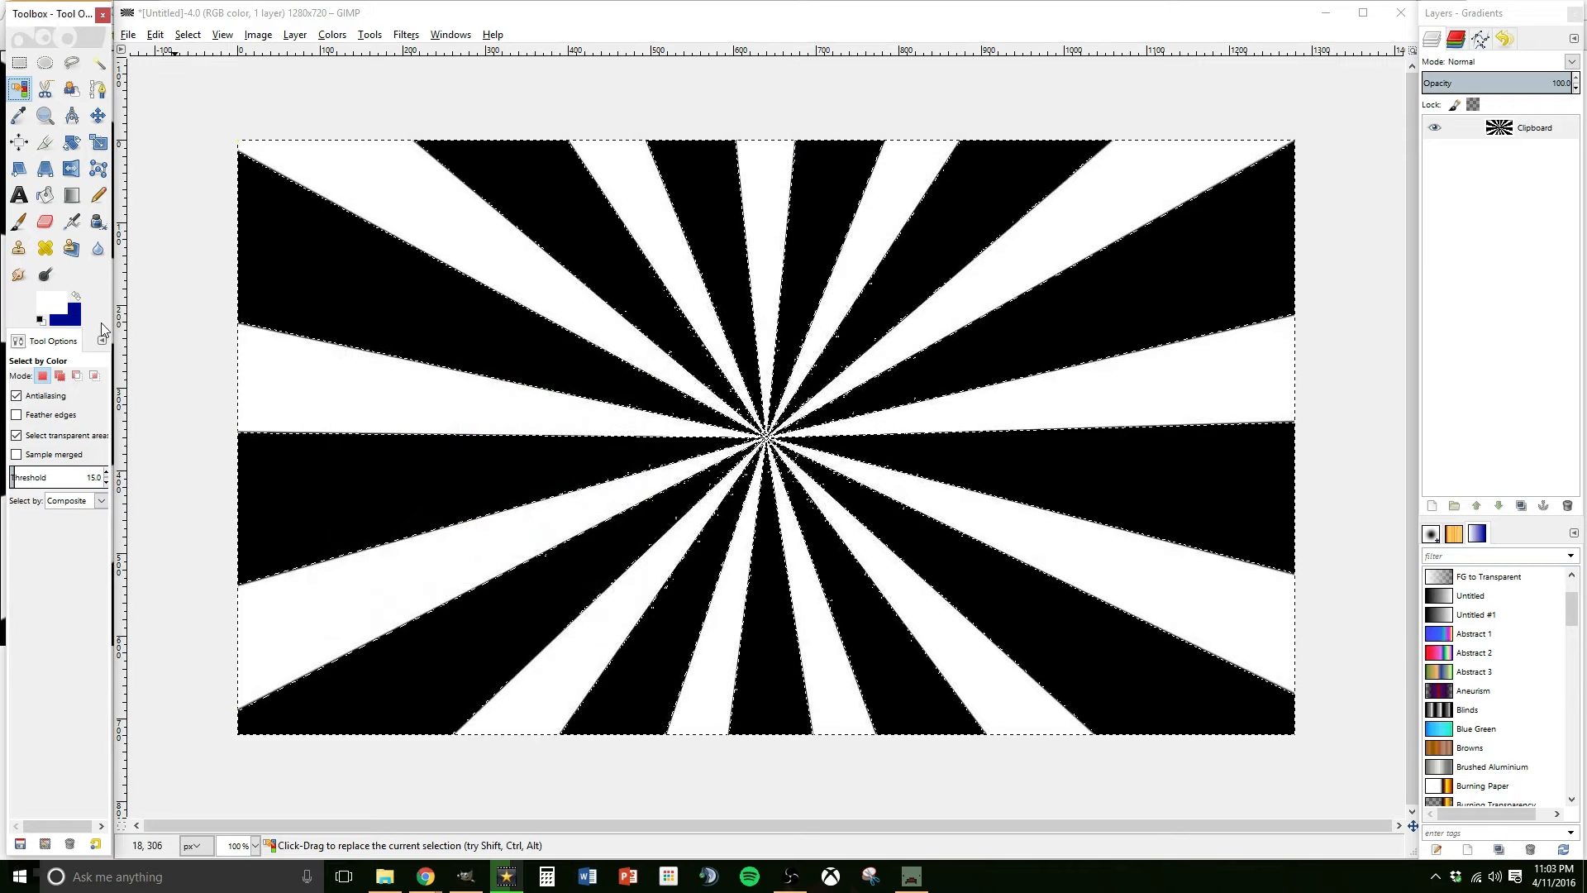
click(156, 37)
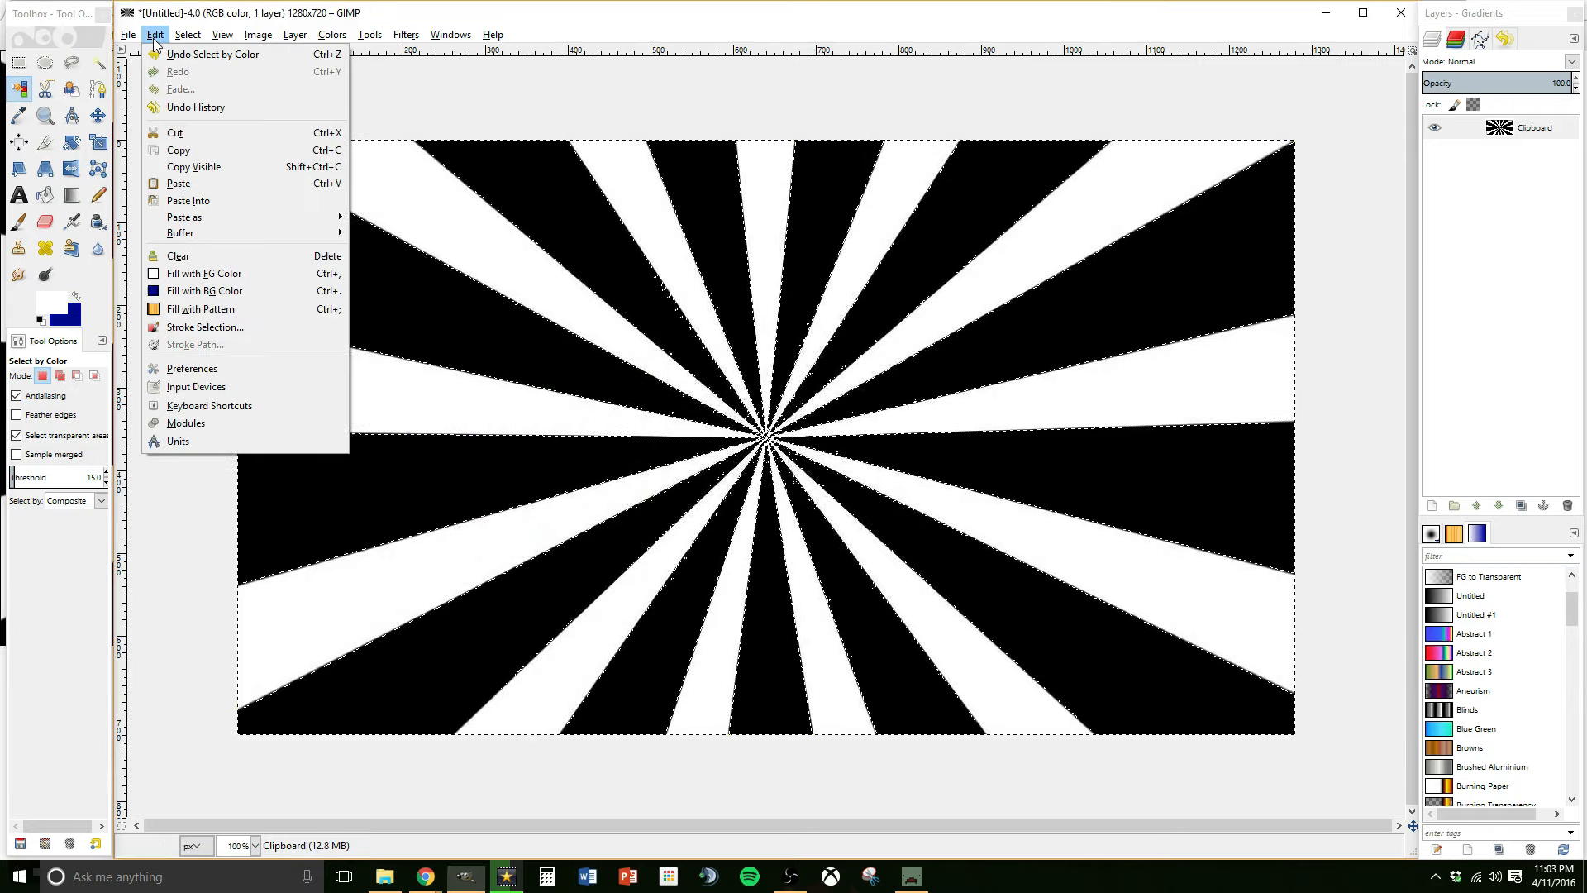
click(190, 292)
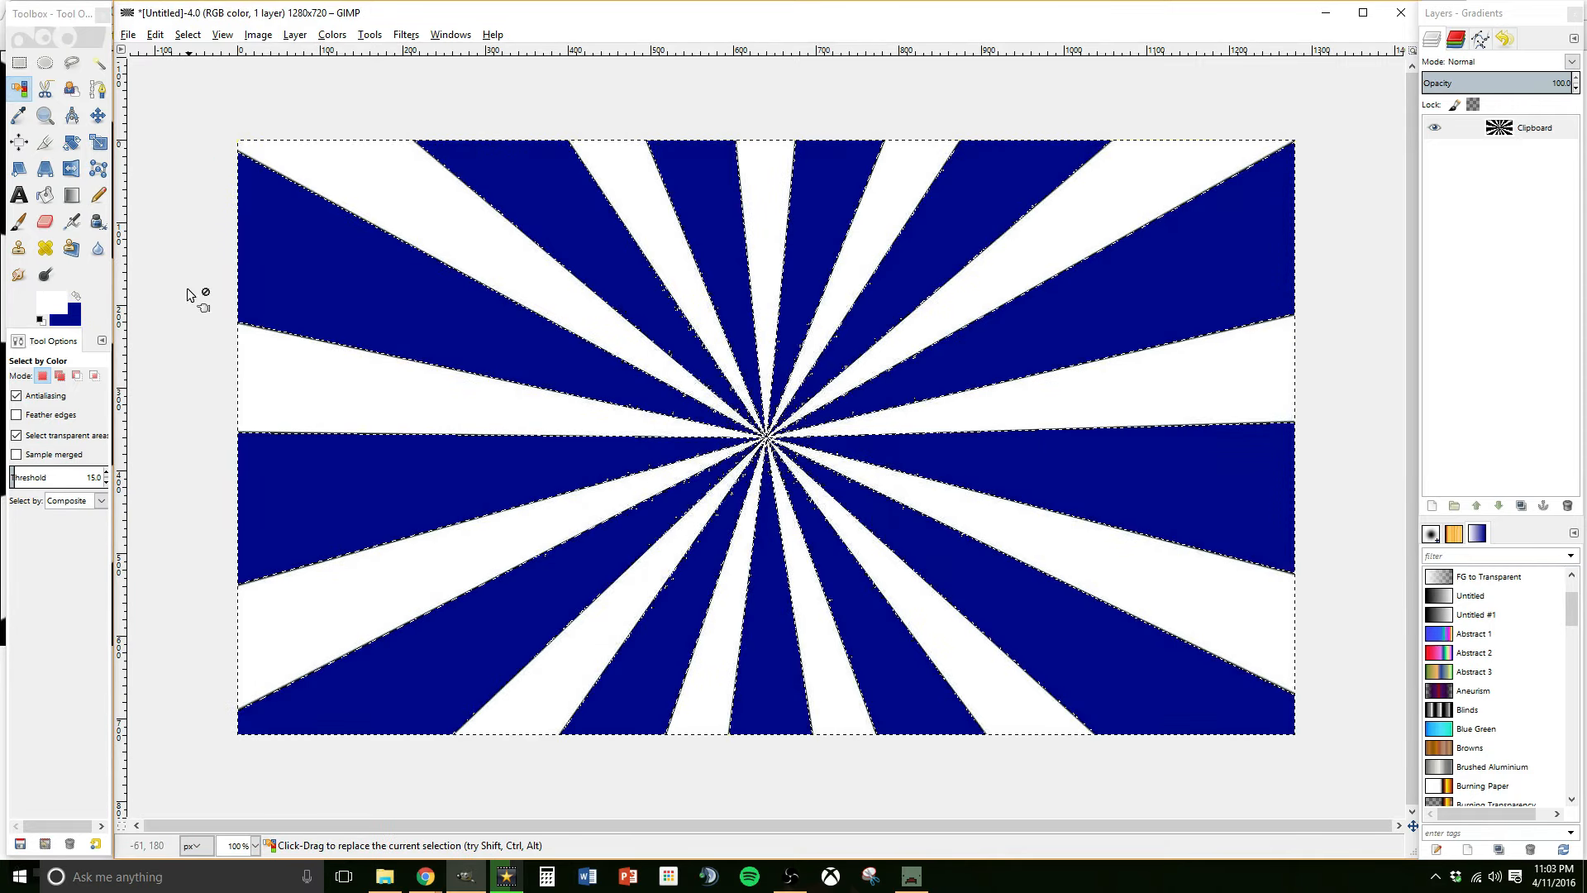
- Invert the selection and fill the white rays with the cyan foreground color 1cffff
click(188, 37)
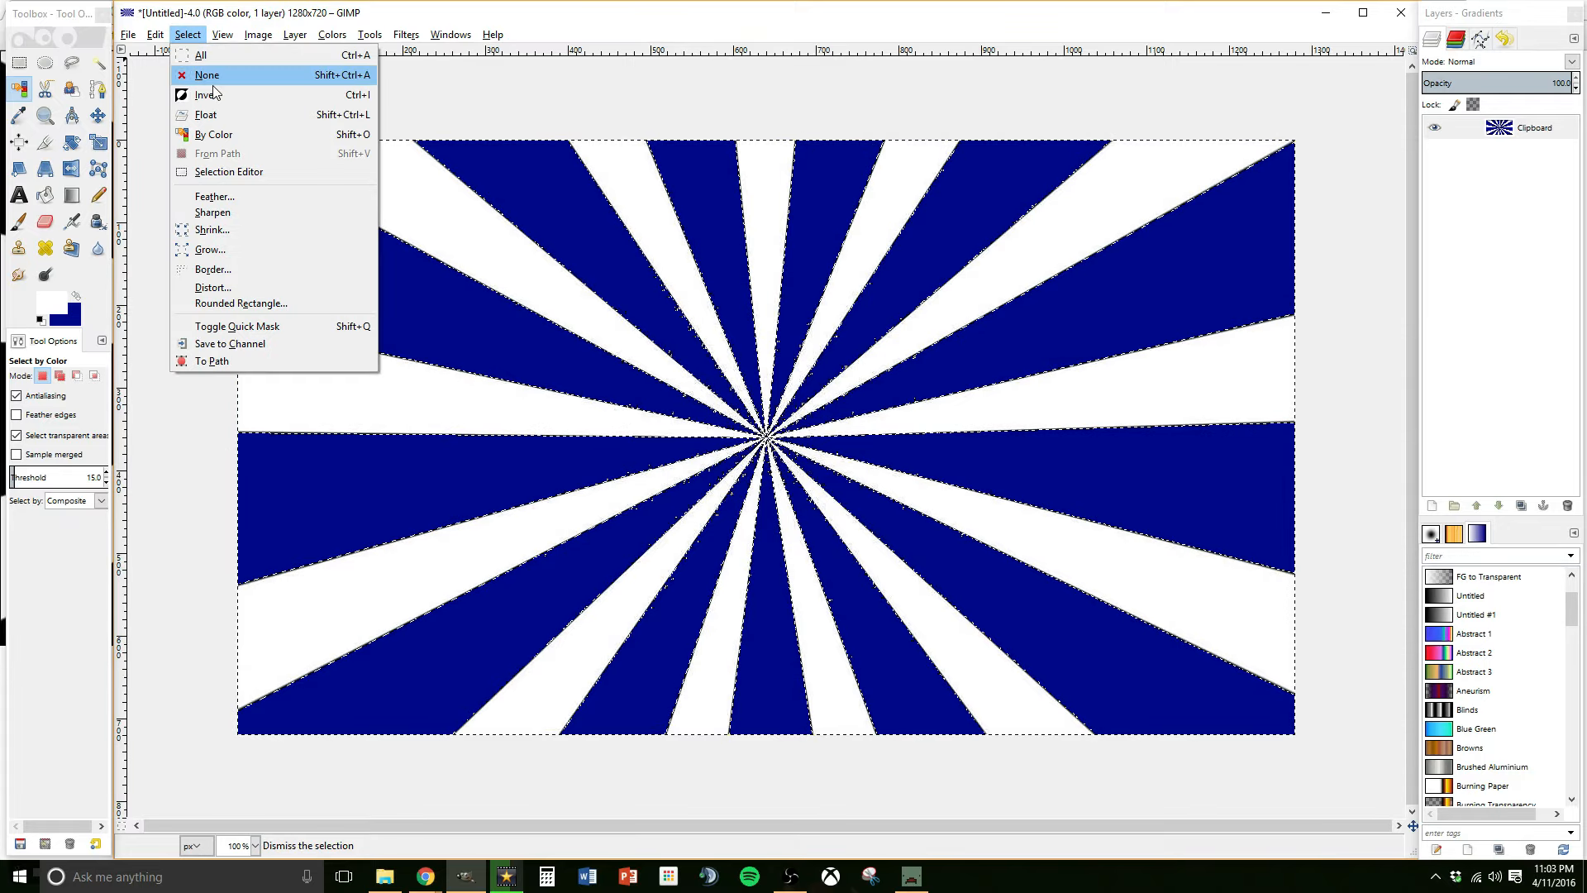
click(208, 105)
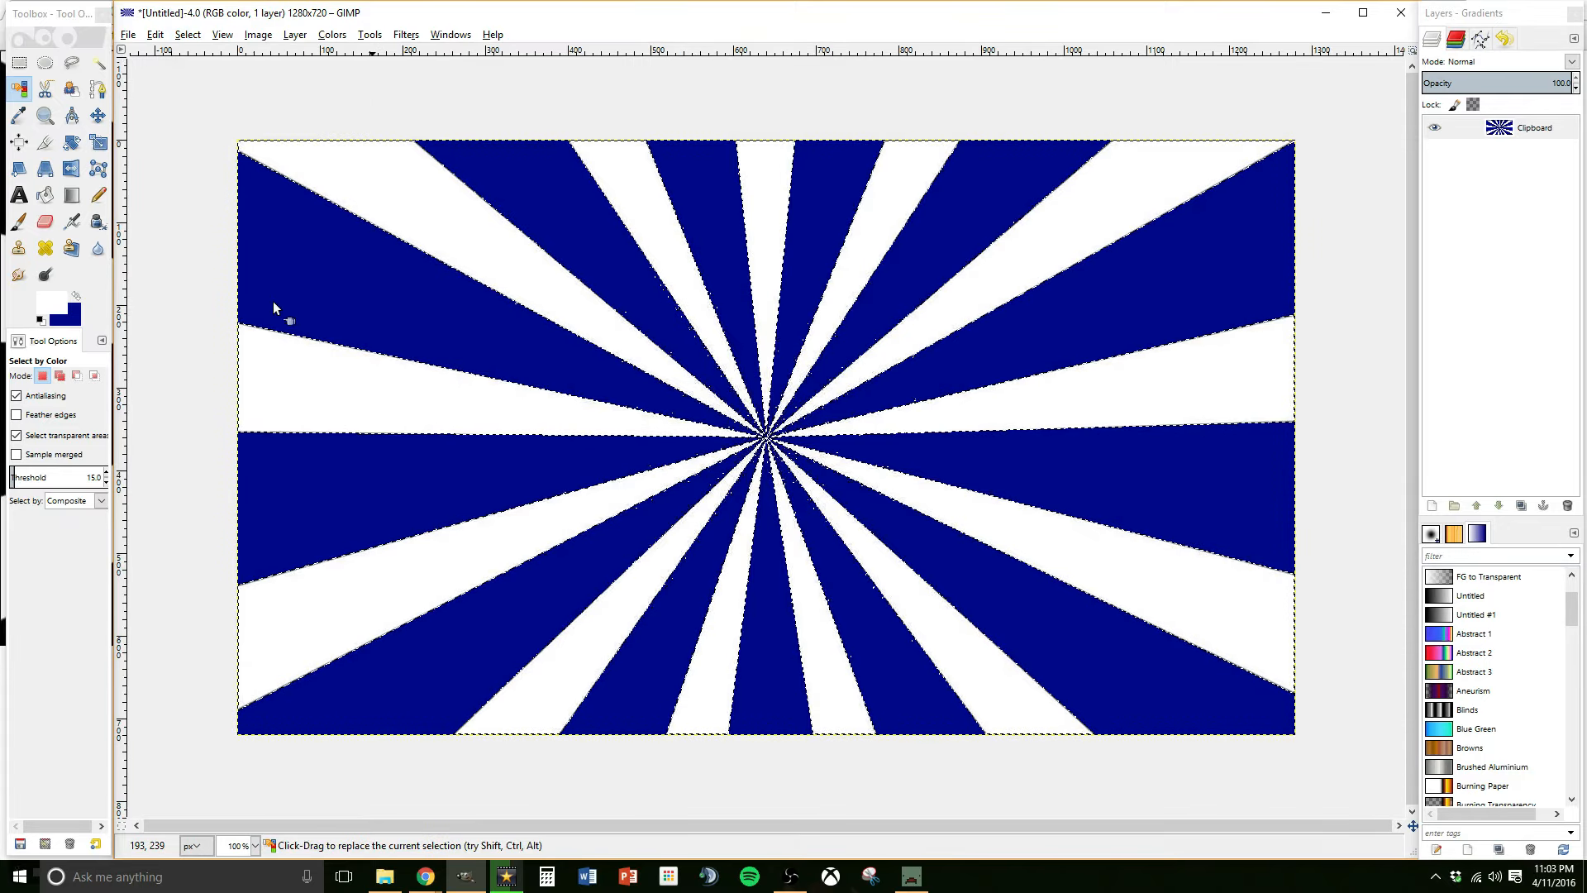
click(51, 306)
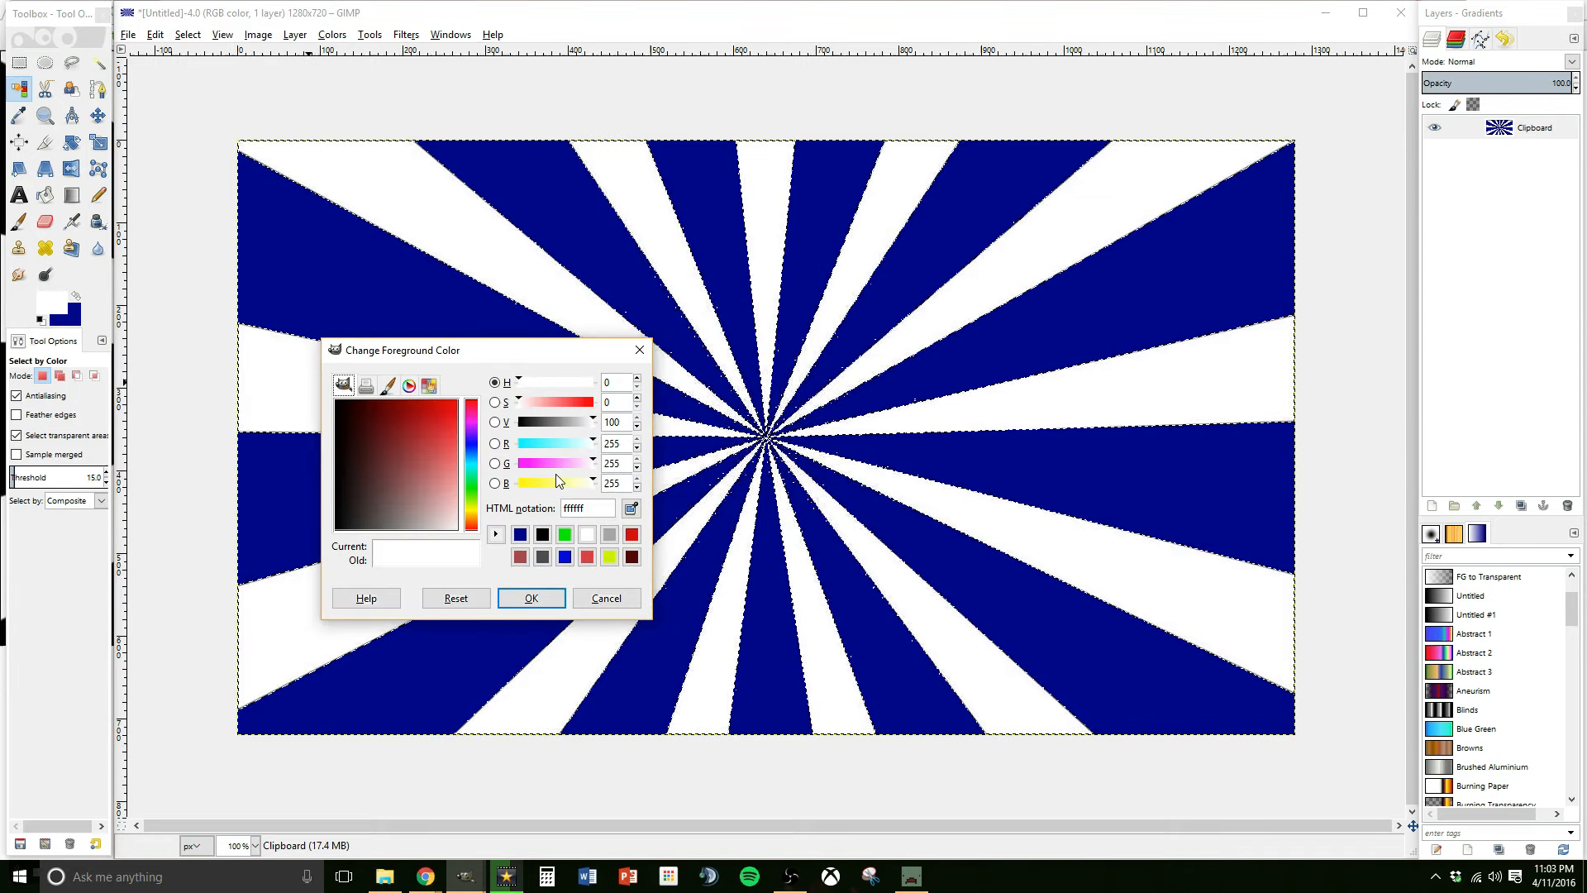
drag(535, 444, 526, 444)
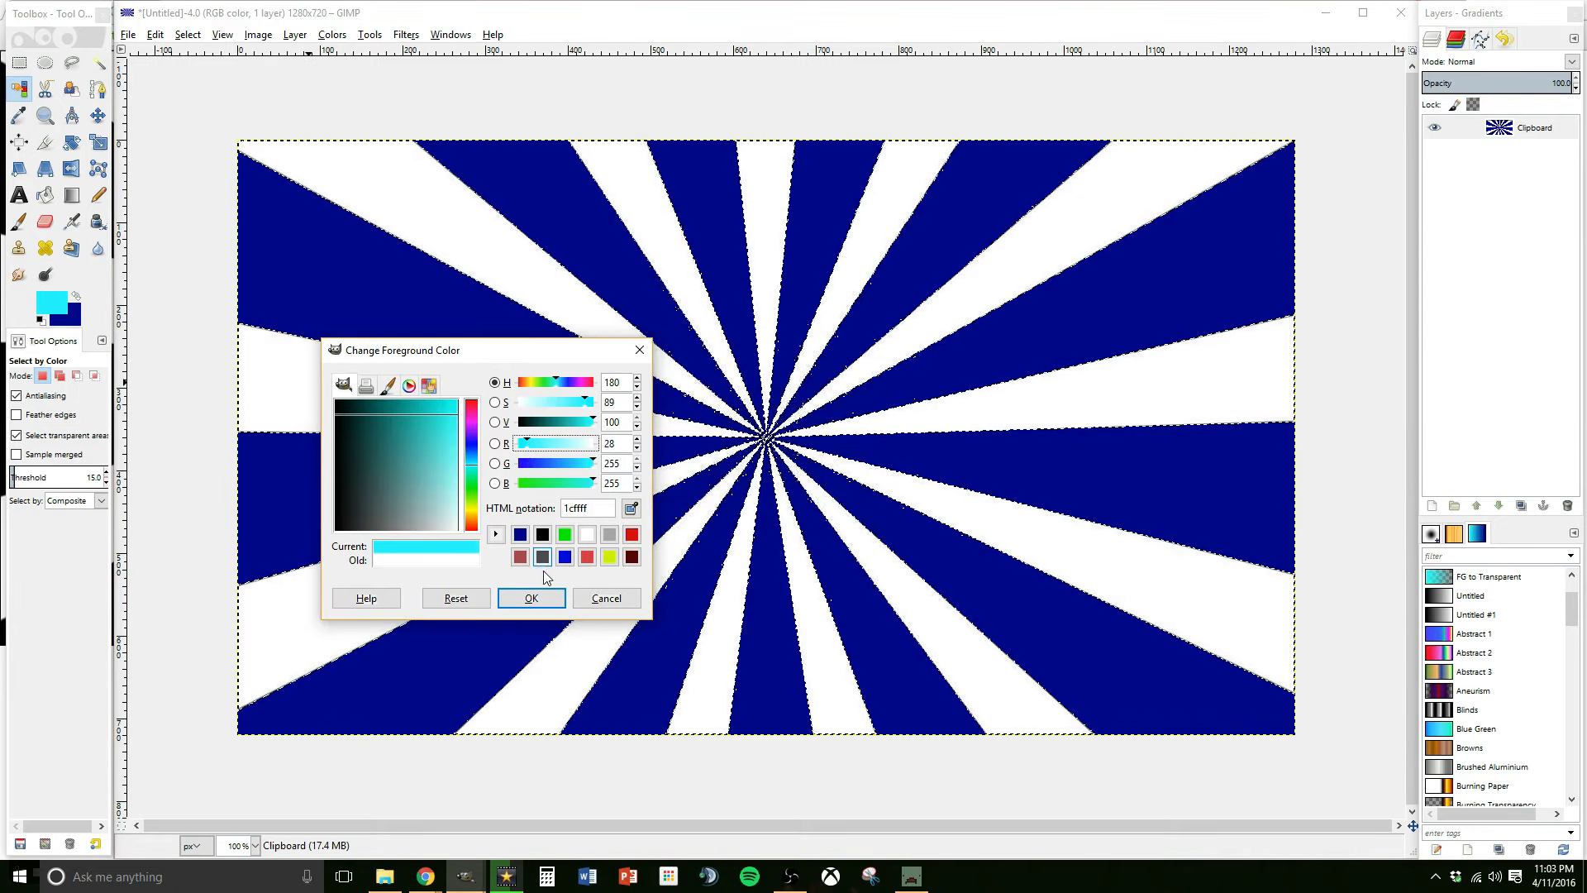
click(532, 597)
click(155, 34)
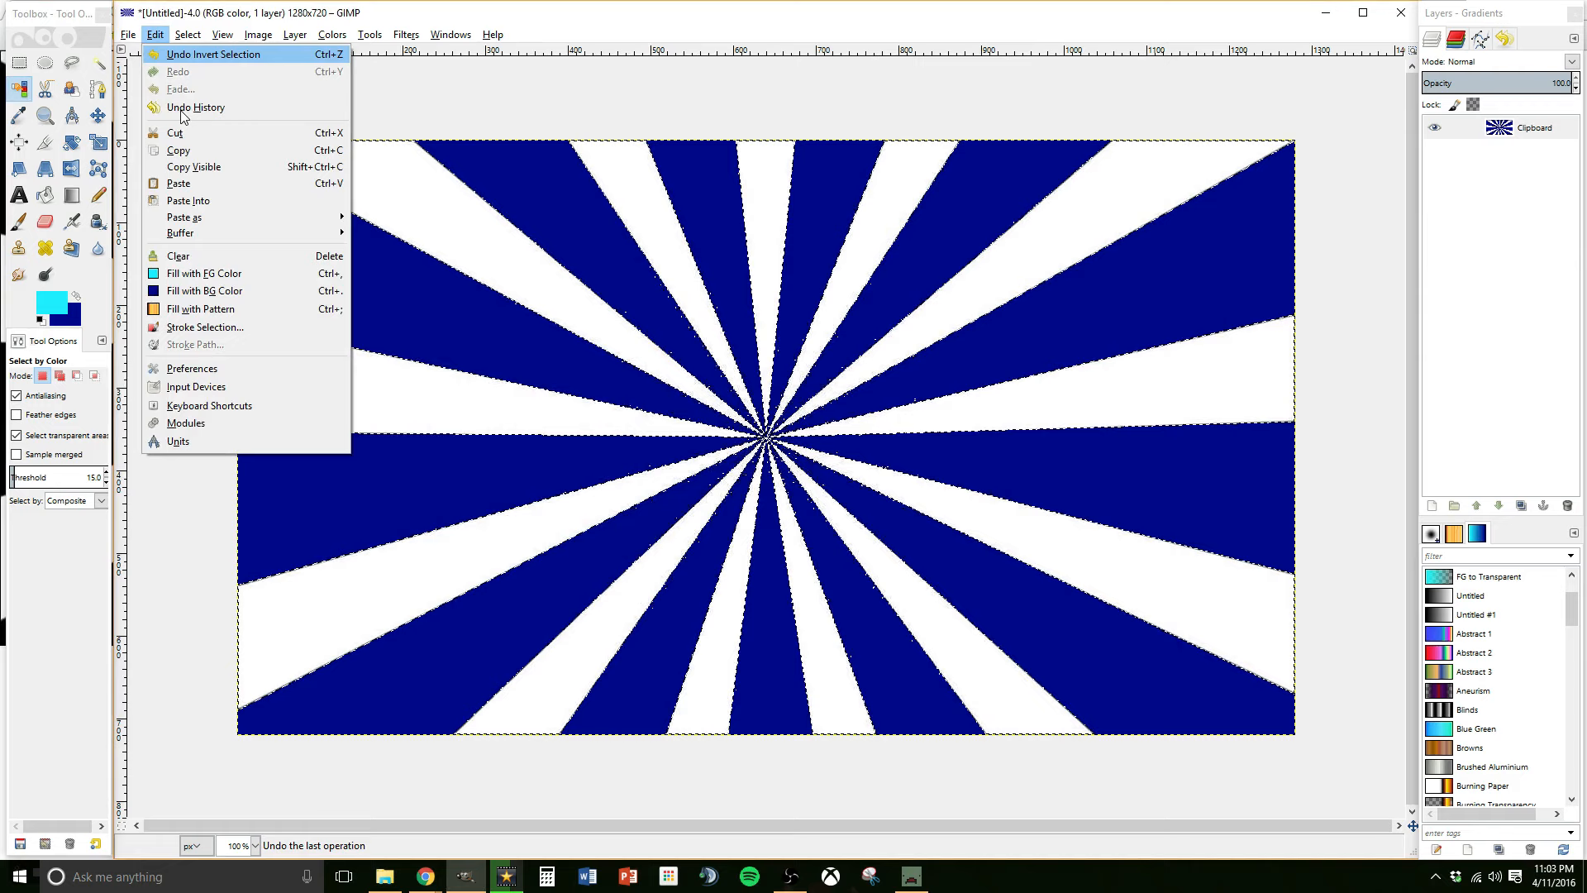
click(190, 274)
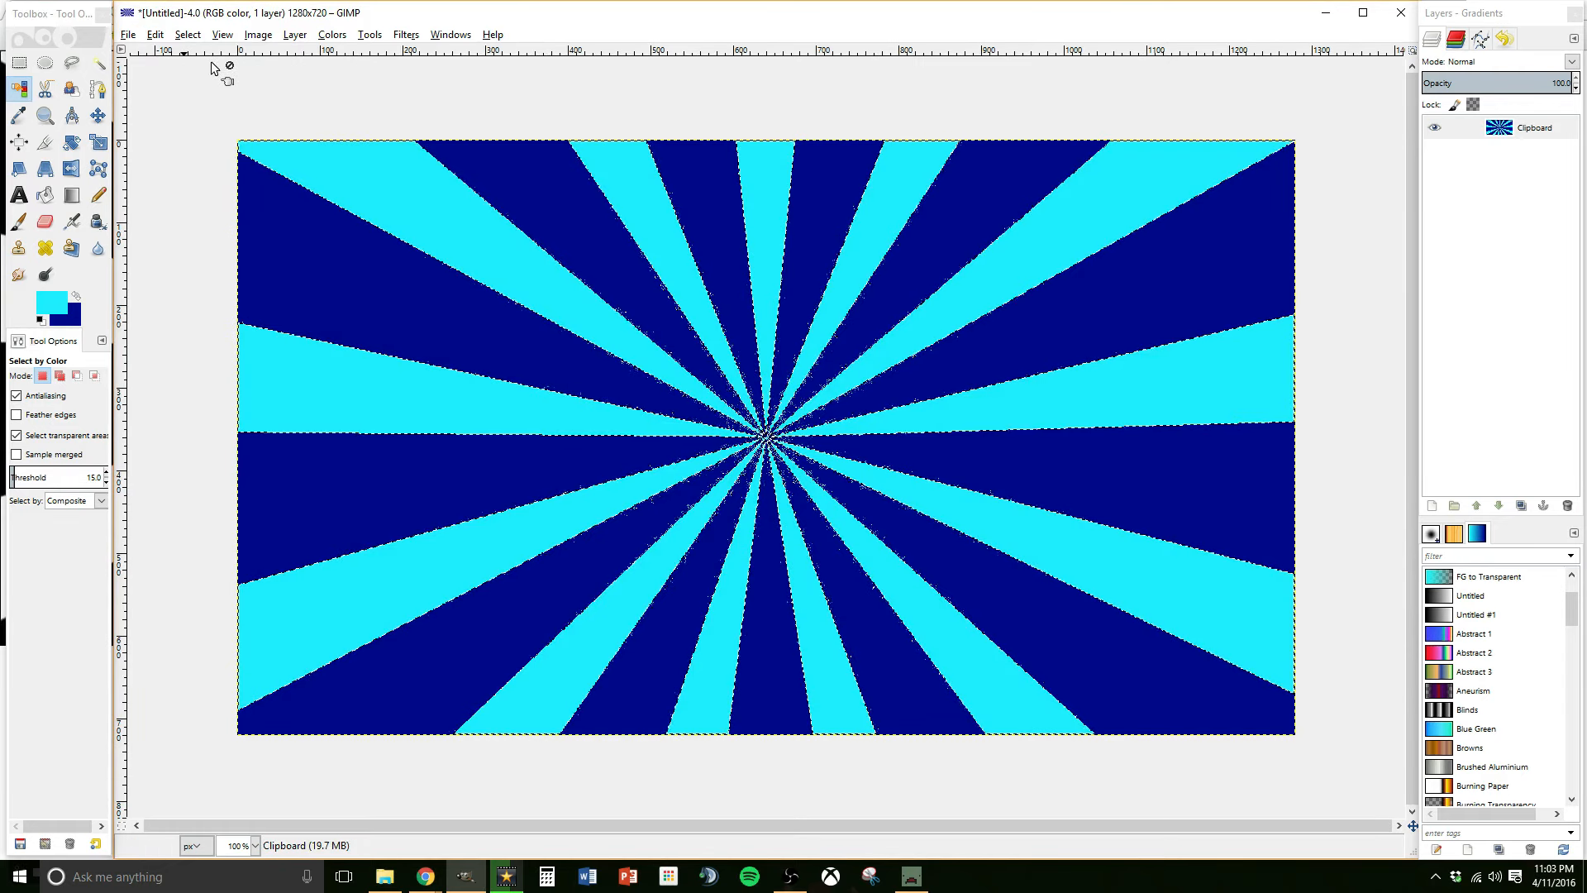
click(187, 35)
click(199, 55)
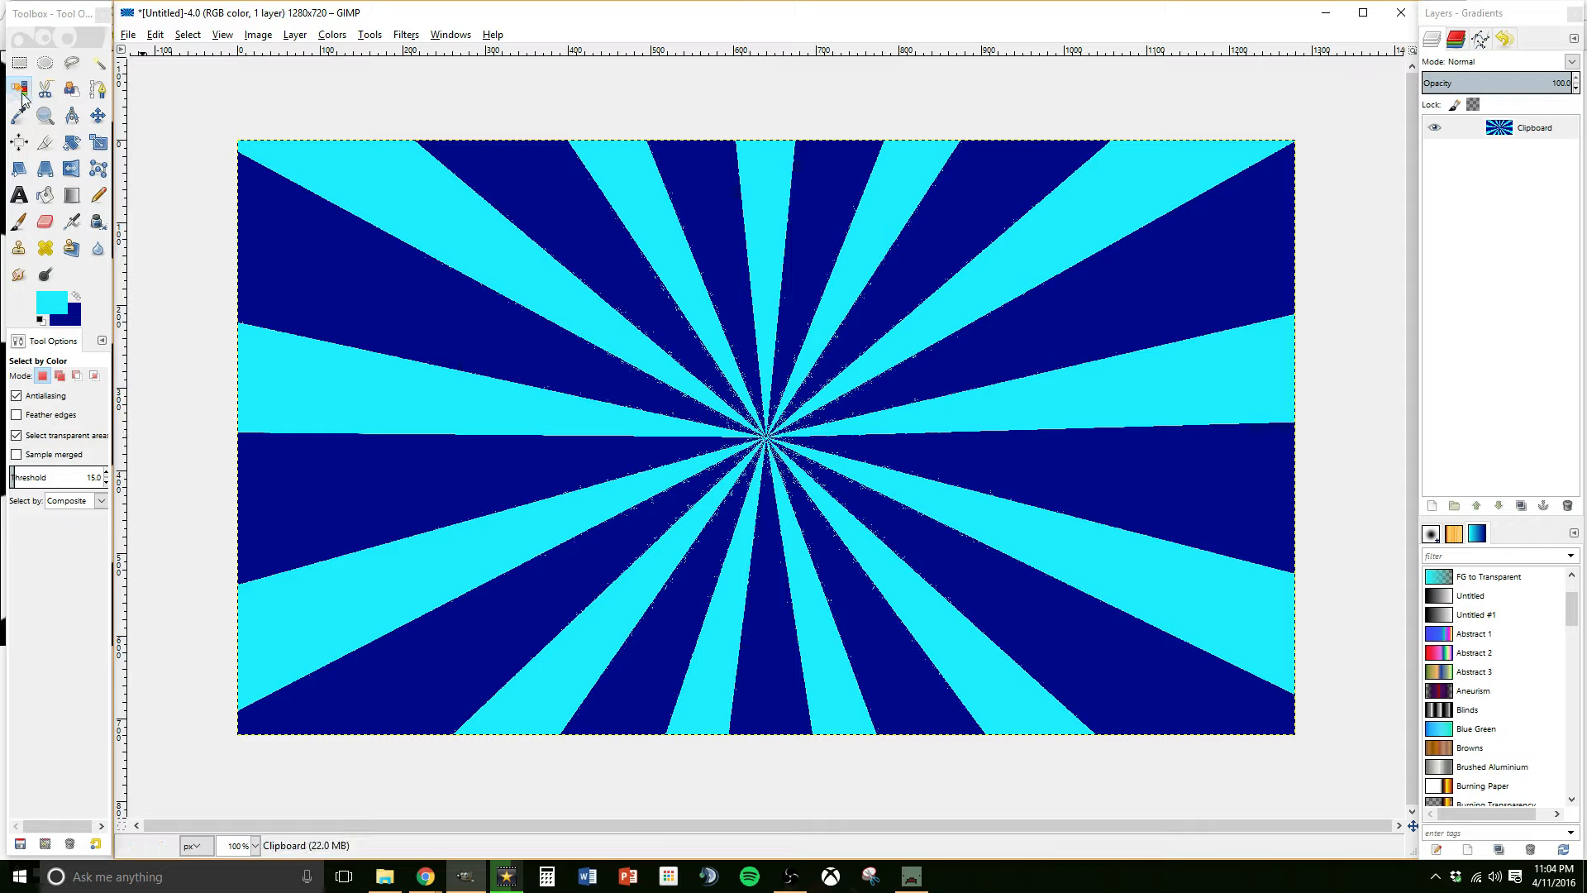
click(154, 35)
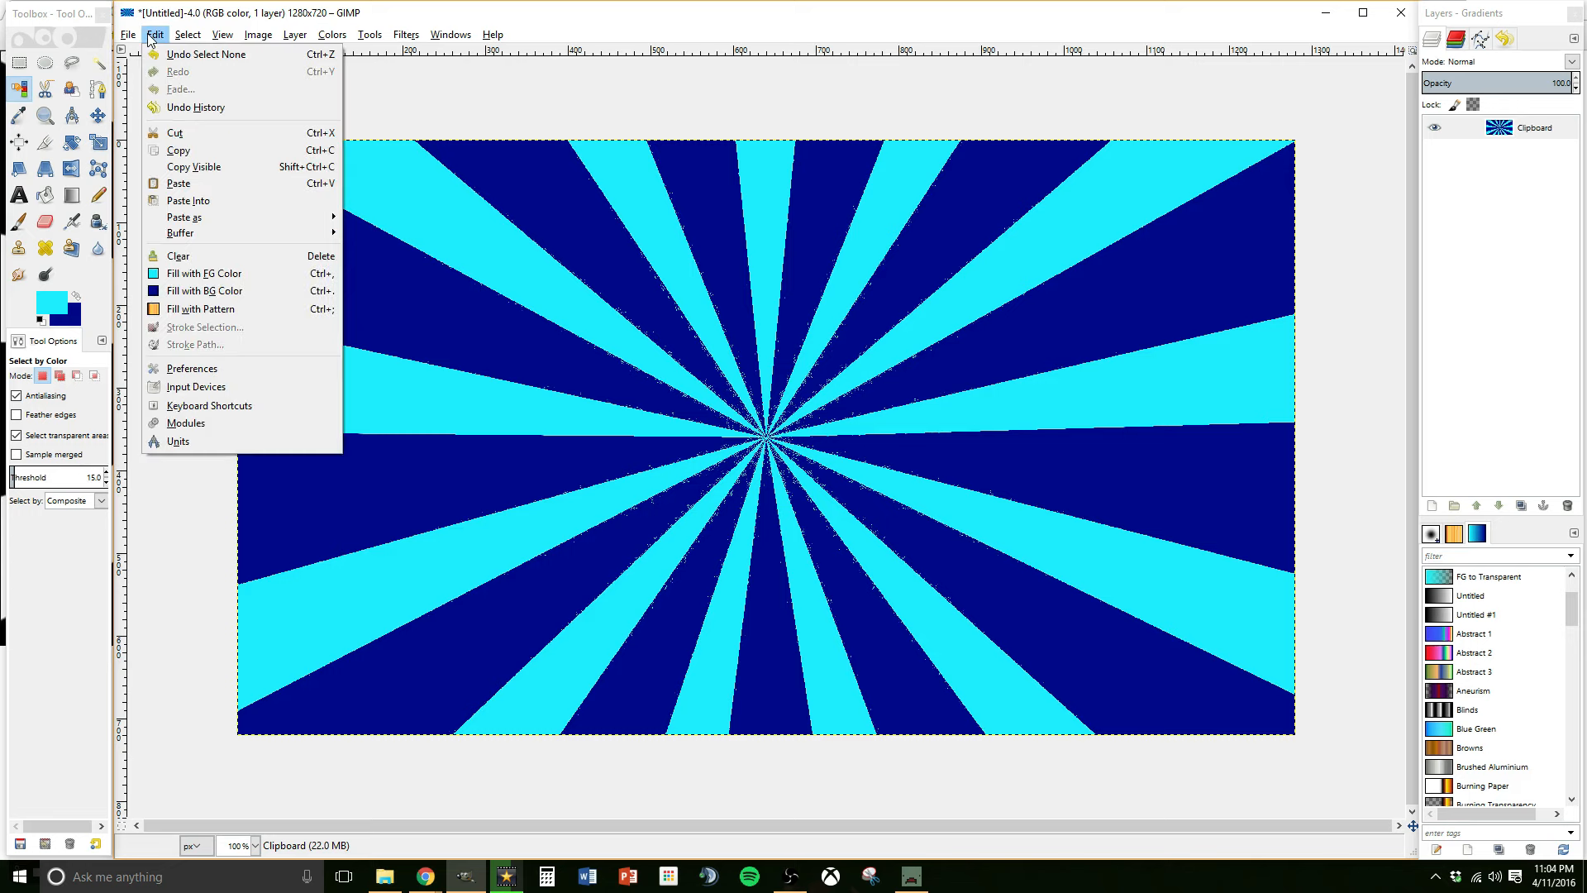
click(192, 53)
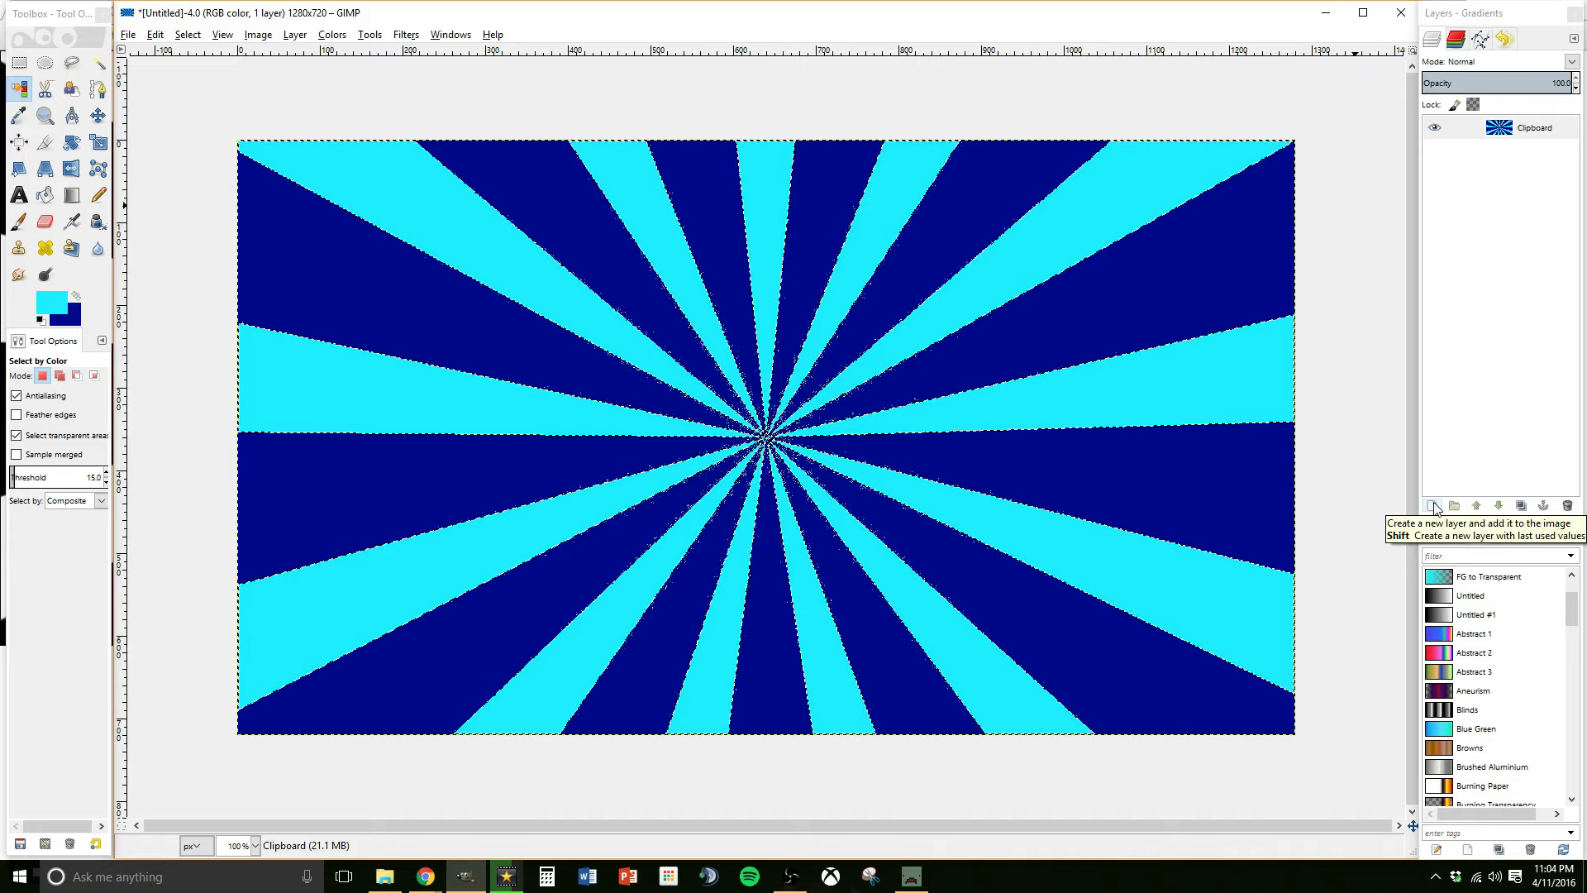
- Copy the selected cyan rays from the sunburst layer and delete them from that layer
click(1507, 135)
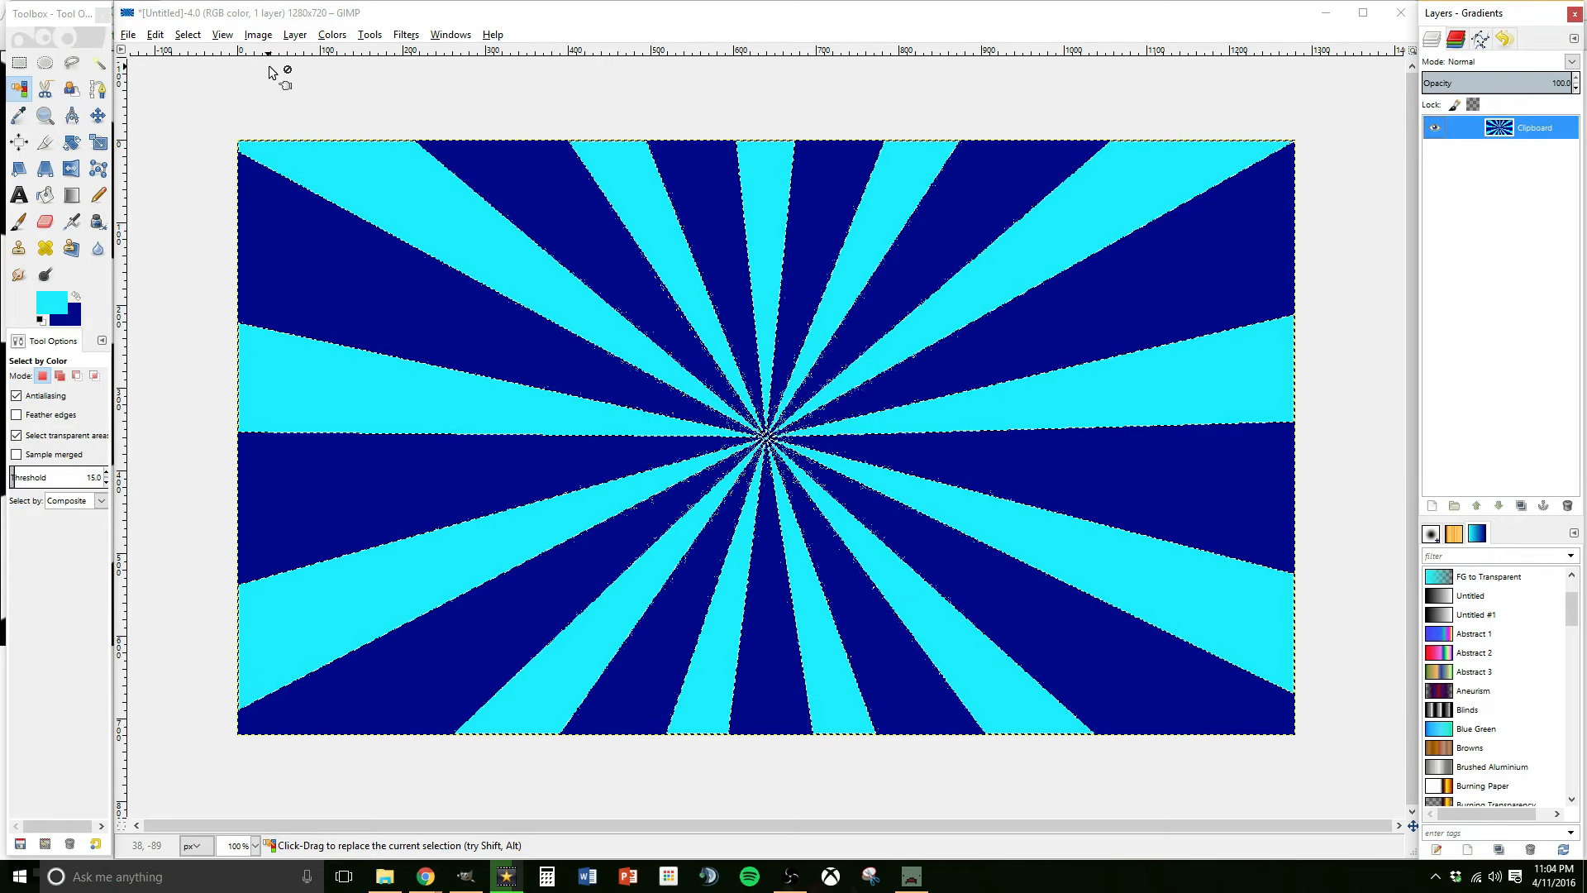
key(ctrl+c)
click(154, 35)
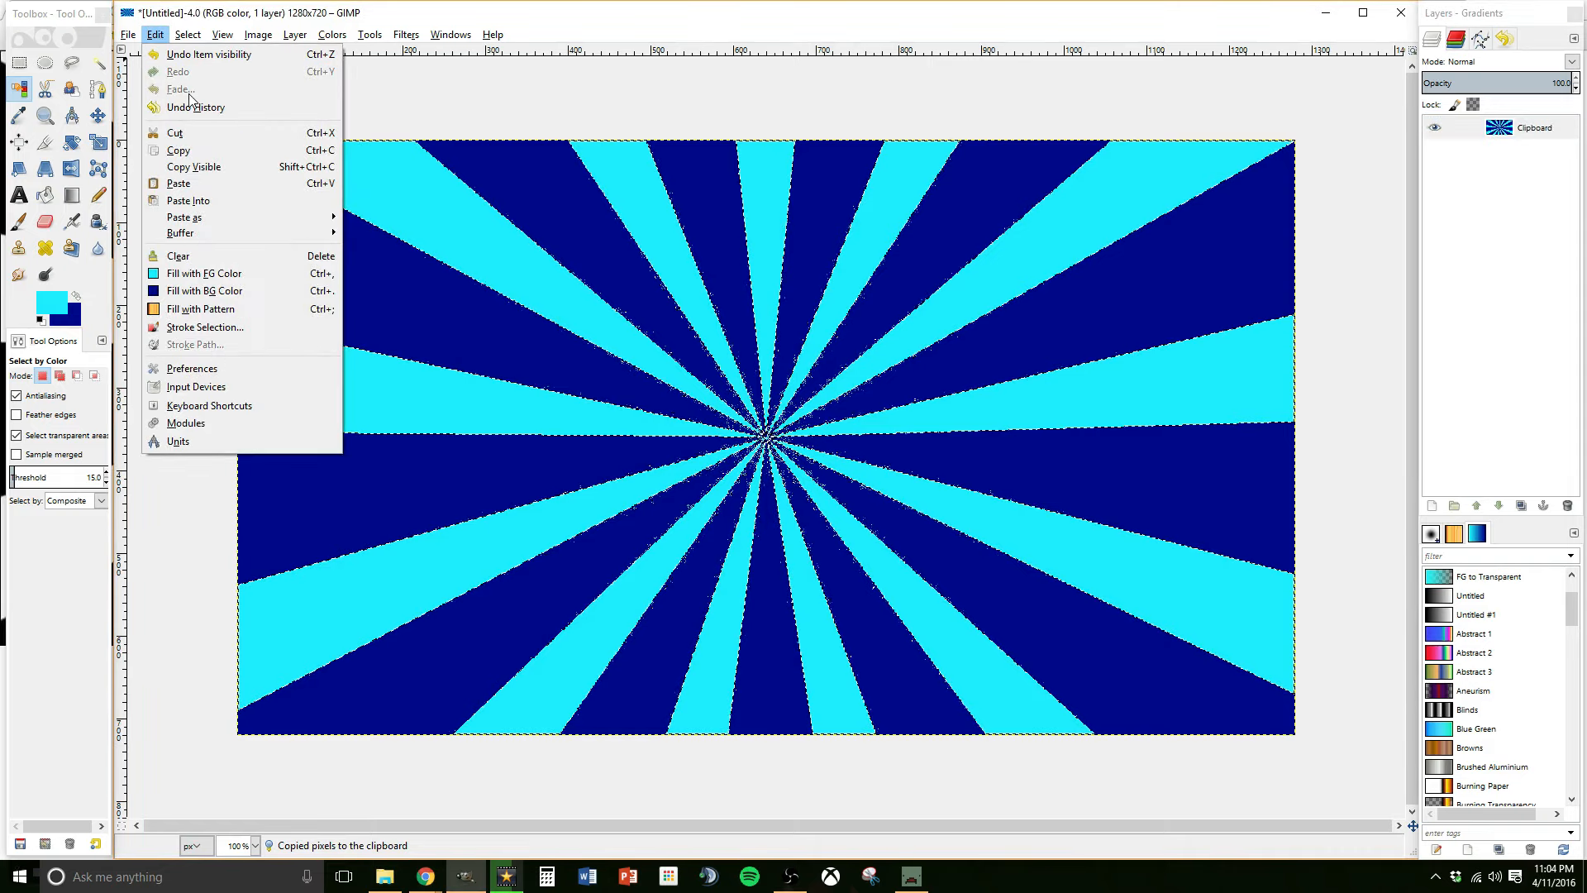
click(329, 157)
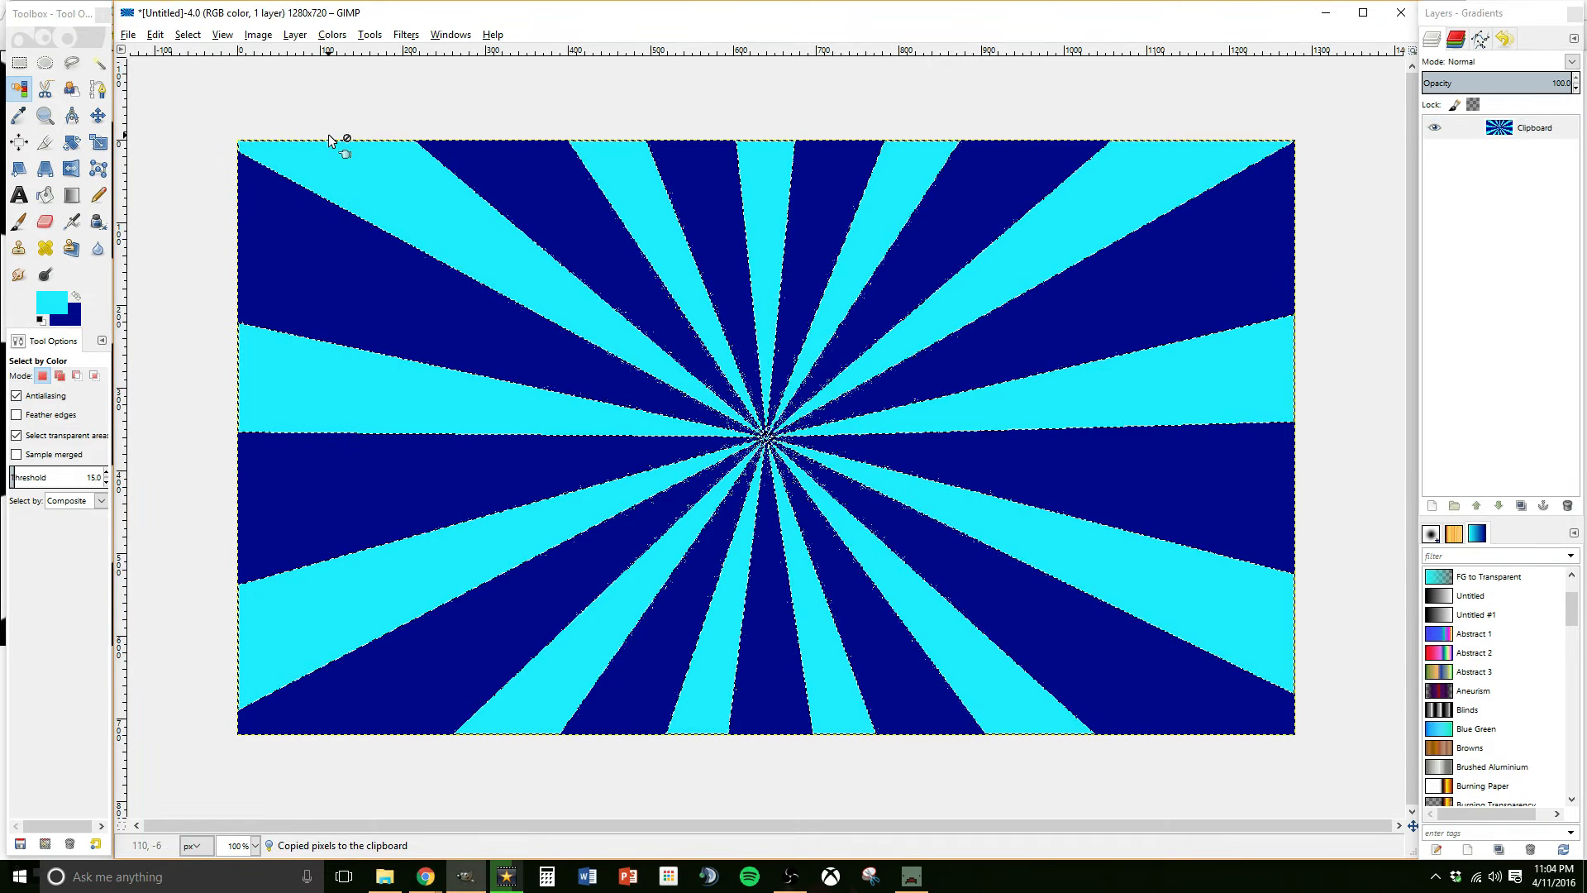
key(Delete)
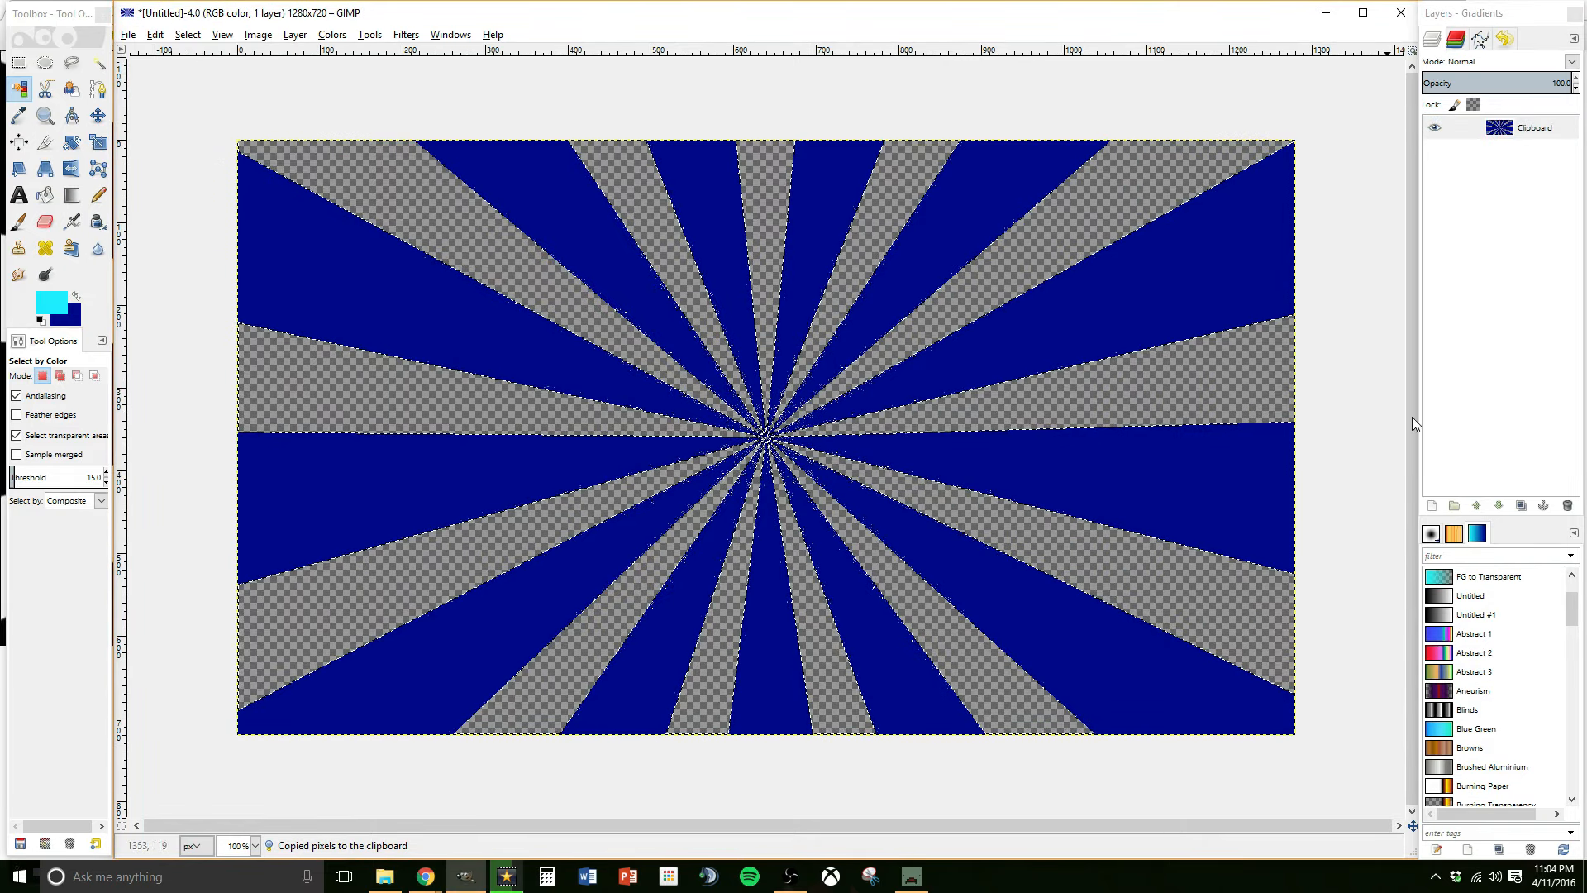
- Add a transparent 1280 × 720 px layer, paste the copied cyan rays and anchor them onto it
click(1432, 506)
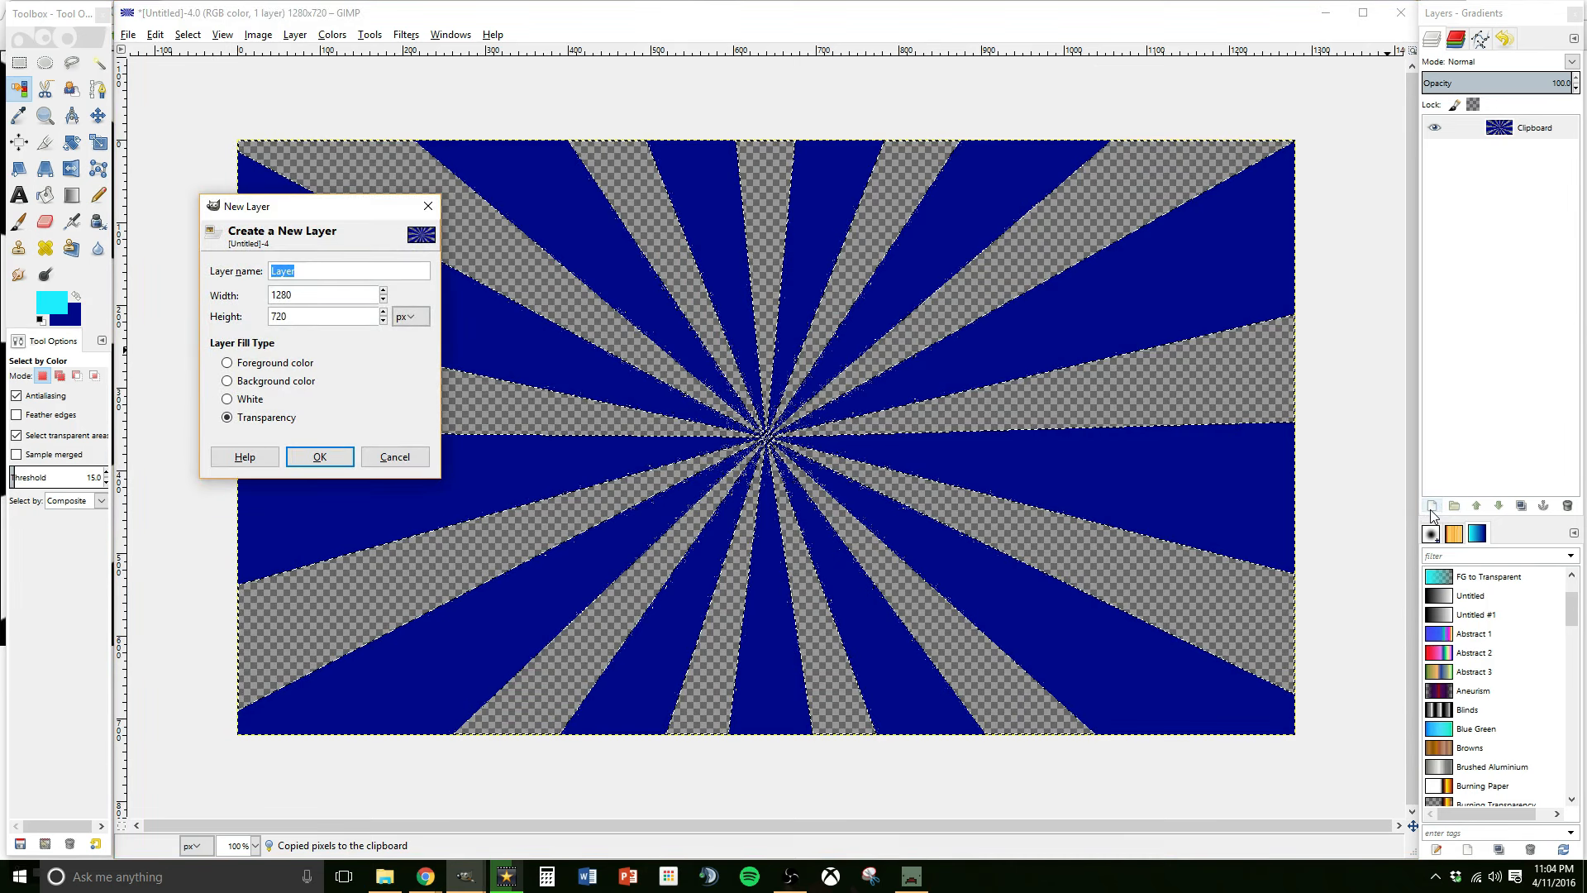
click(328, 464)
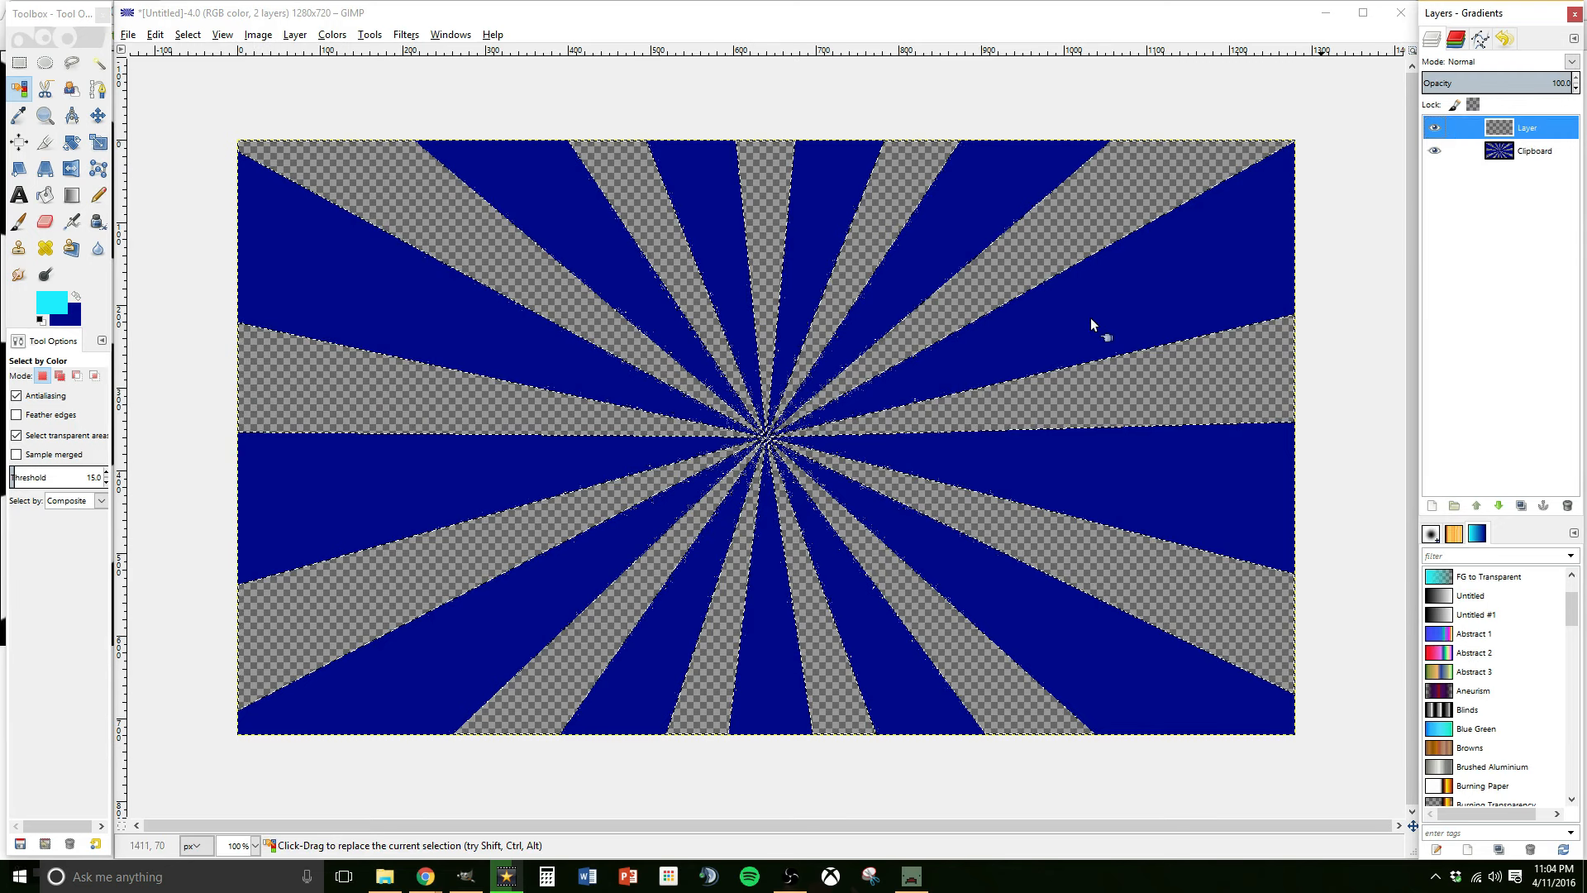
key(ctrl+v)
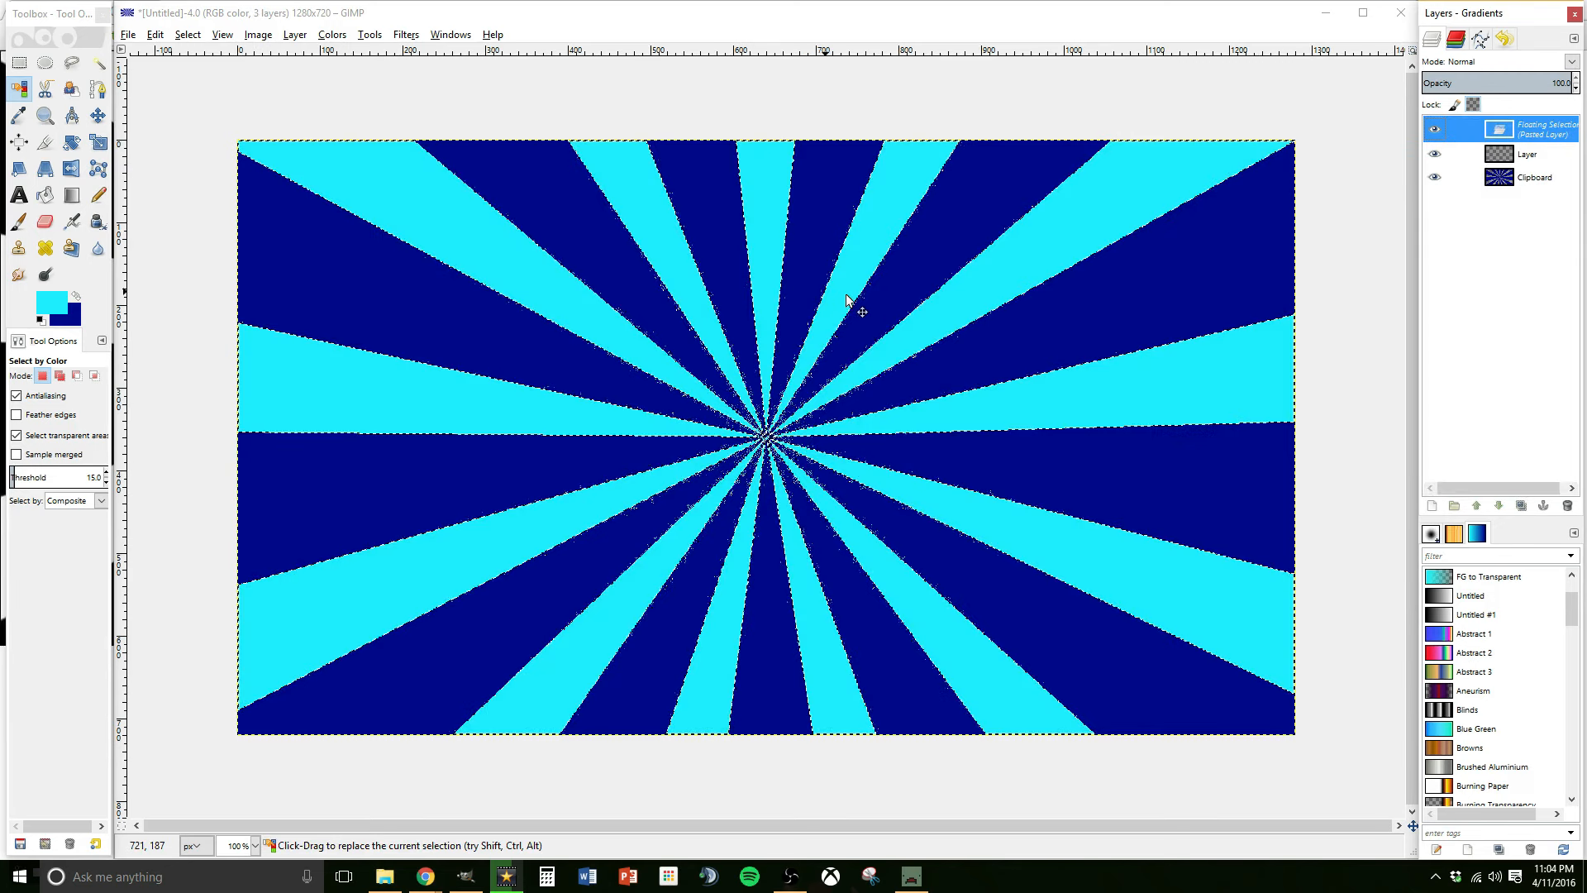
click(1542, 505)
- Toggle the visibility of the two layers to examine the cyan and dark blue rays separately
click(1435, 128)
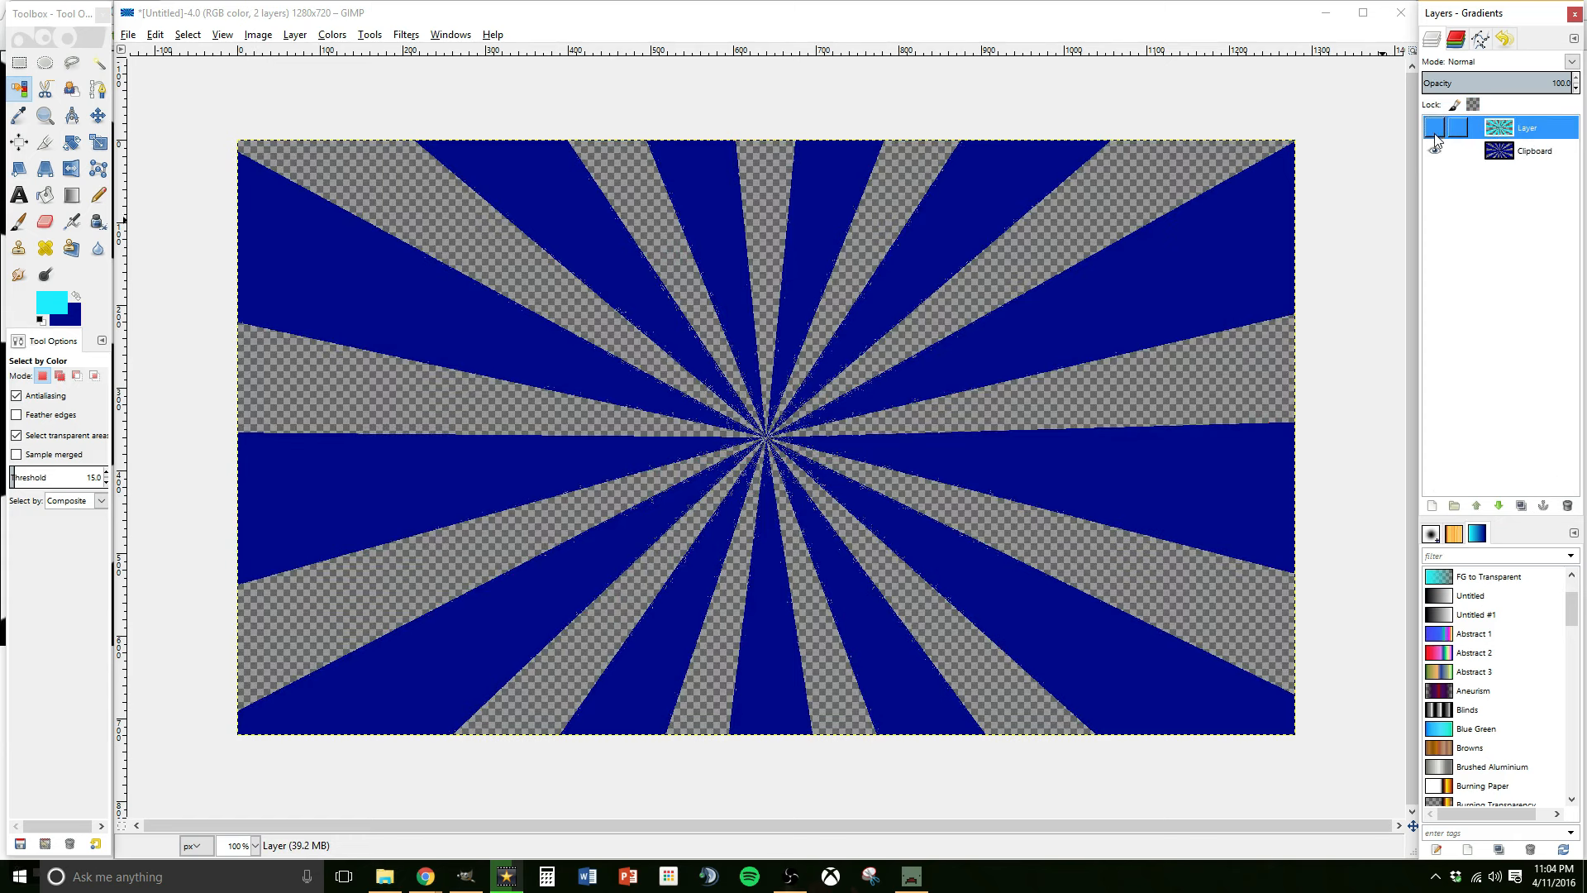
click(1435, 129)
click(1435, 128)
click(1434, 150)
click(1435, 128)
click(1434, 150)
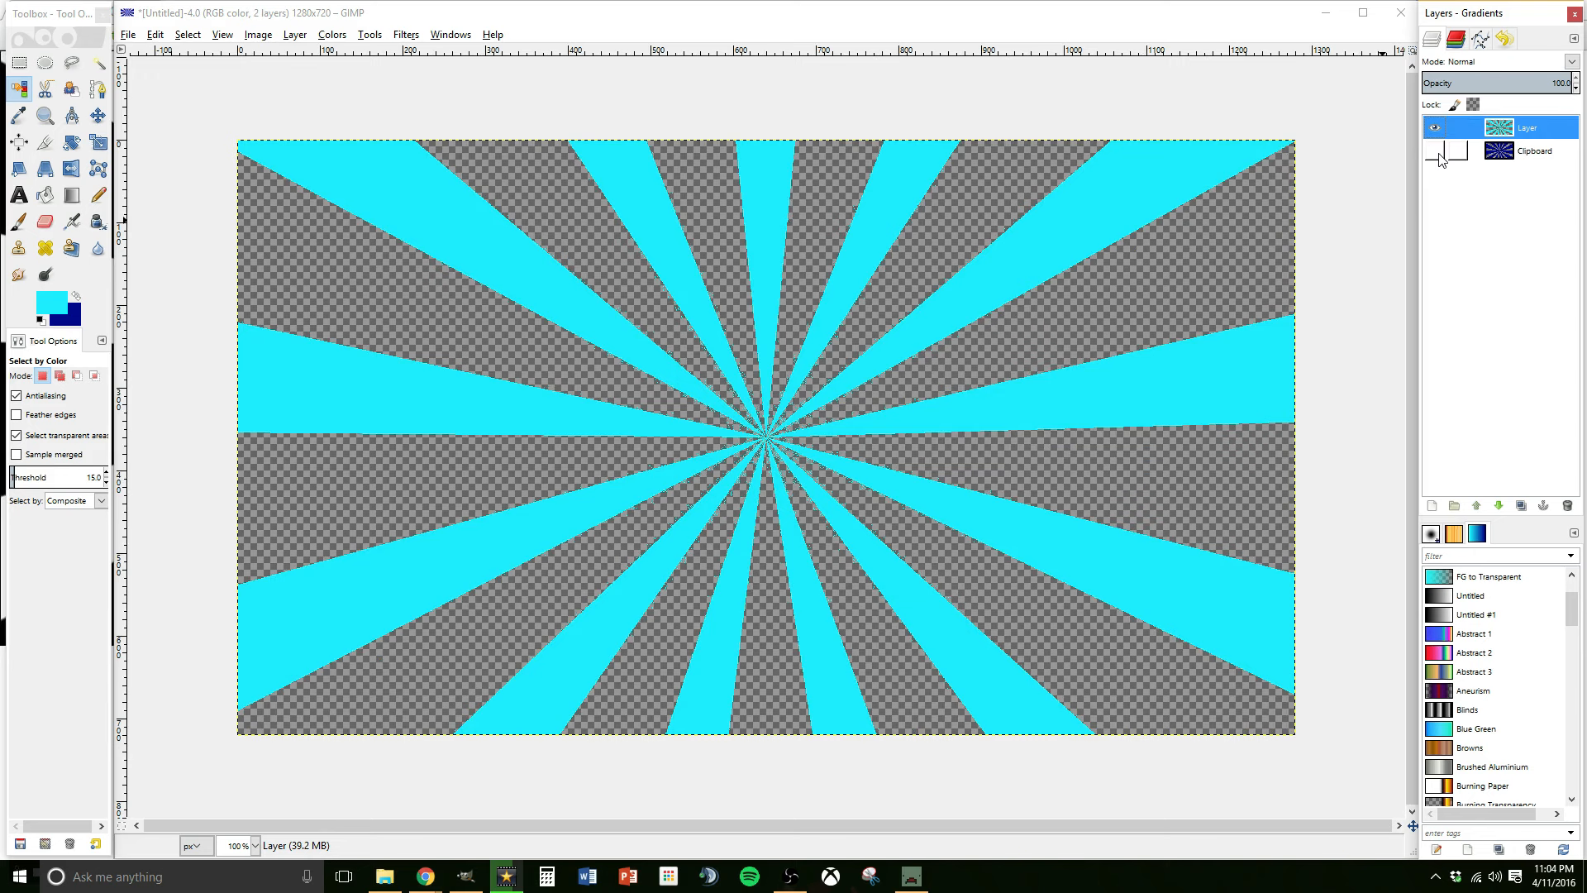
click(1435, 128)
click(1436, 129)
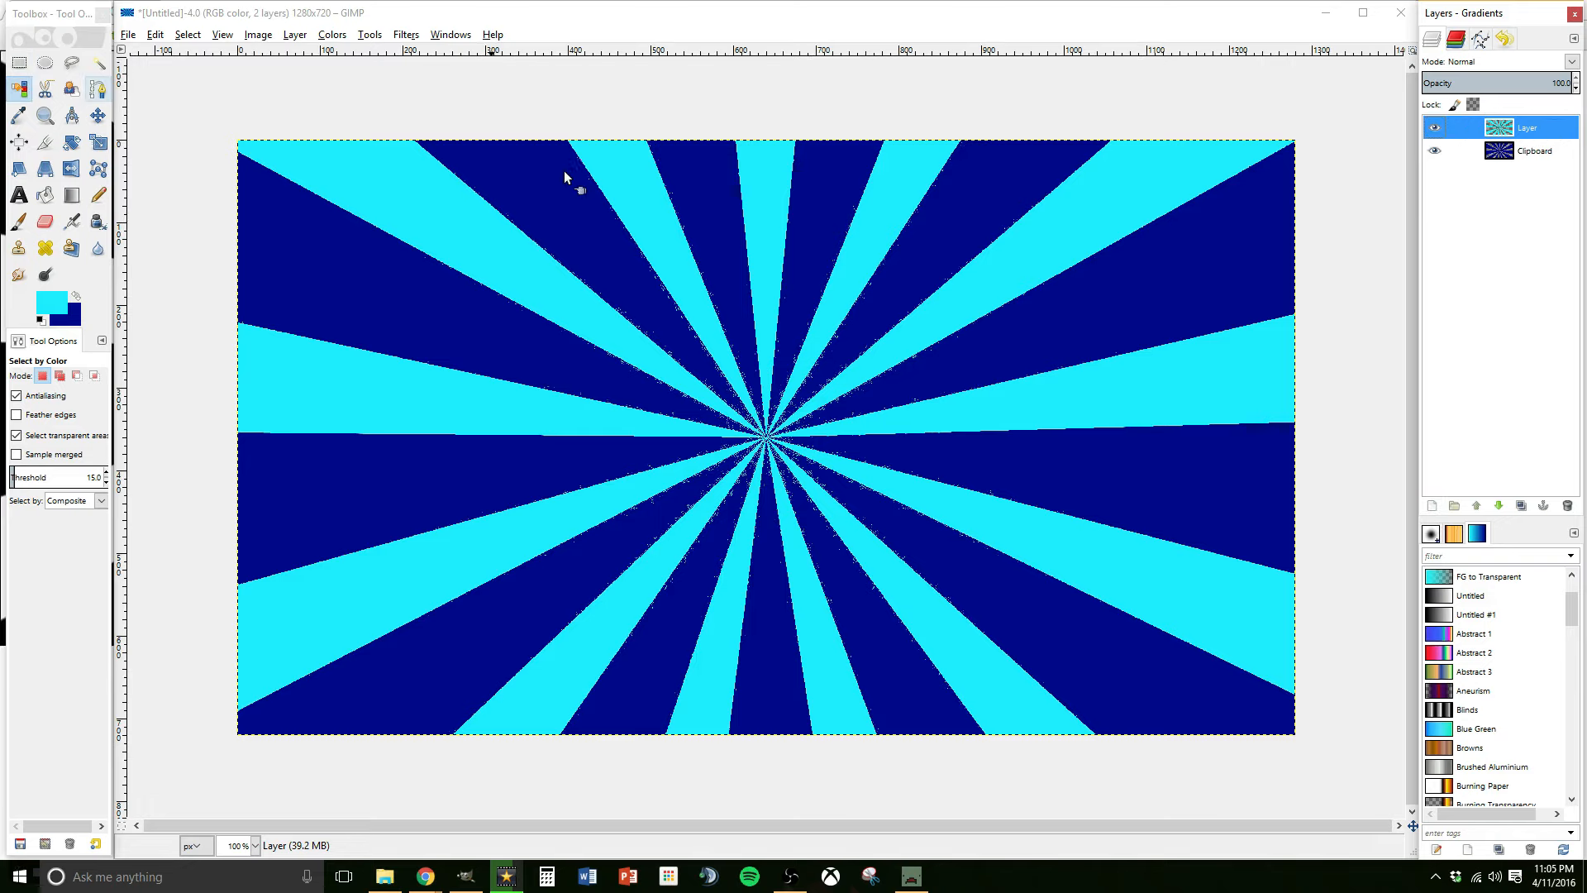
- Select the cyan rays by color and add a new transparent 1280 × 720 px layer above them
click(641, 185)
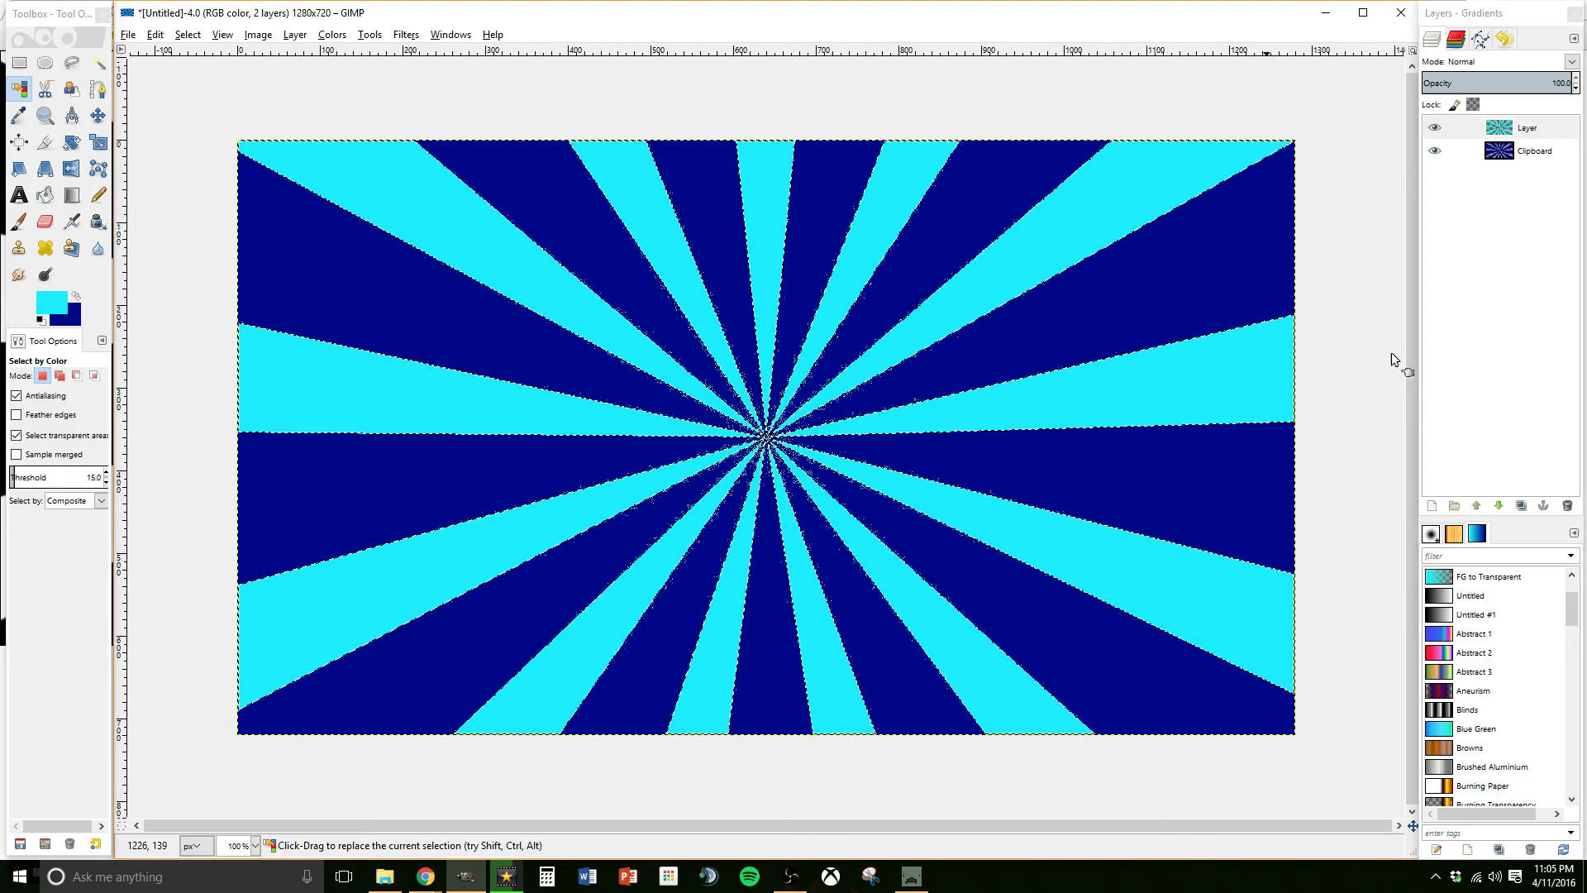
click(1433, 508)
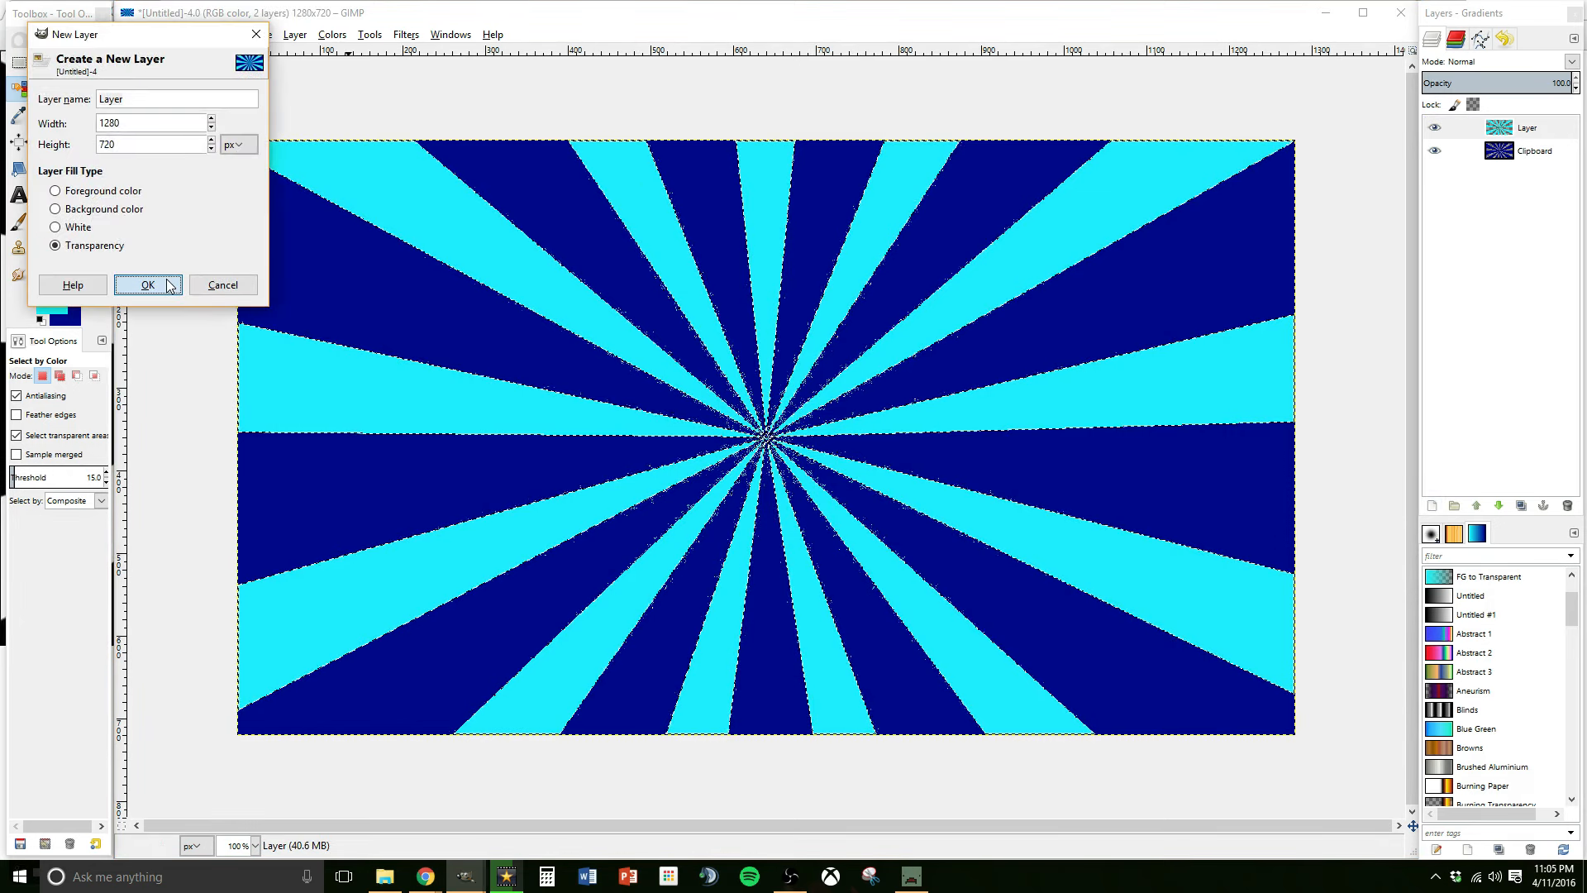
click(224, 283)
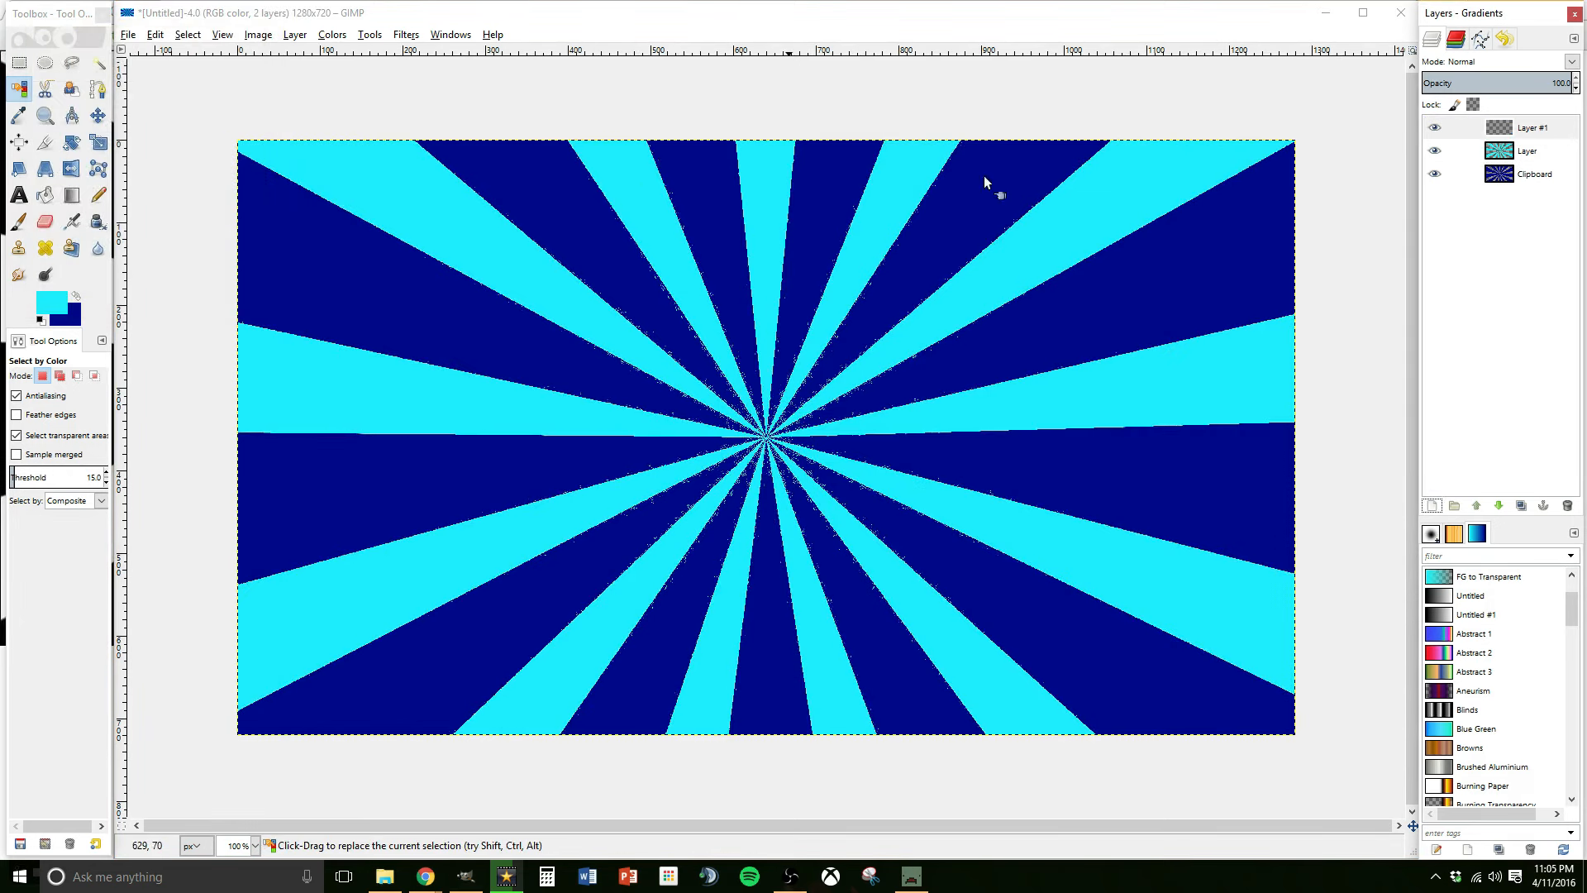
- Grow the selection around the cyan rays by 5 px
click(189, 36)
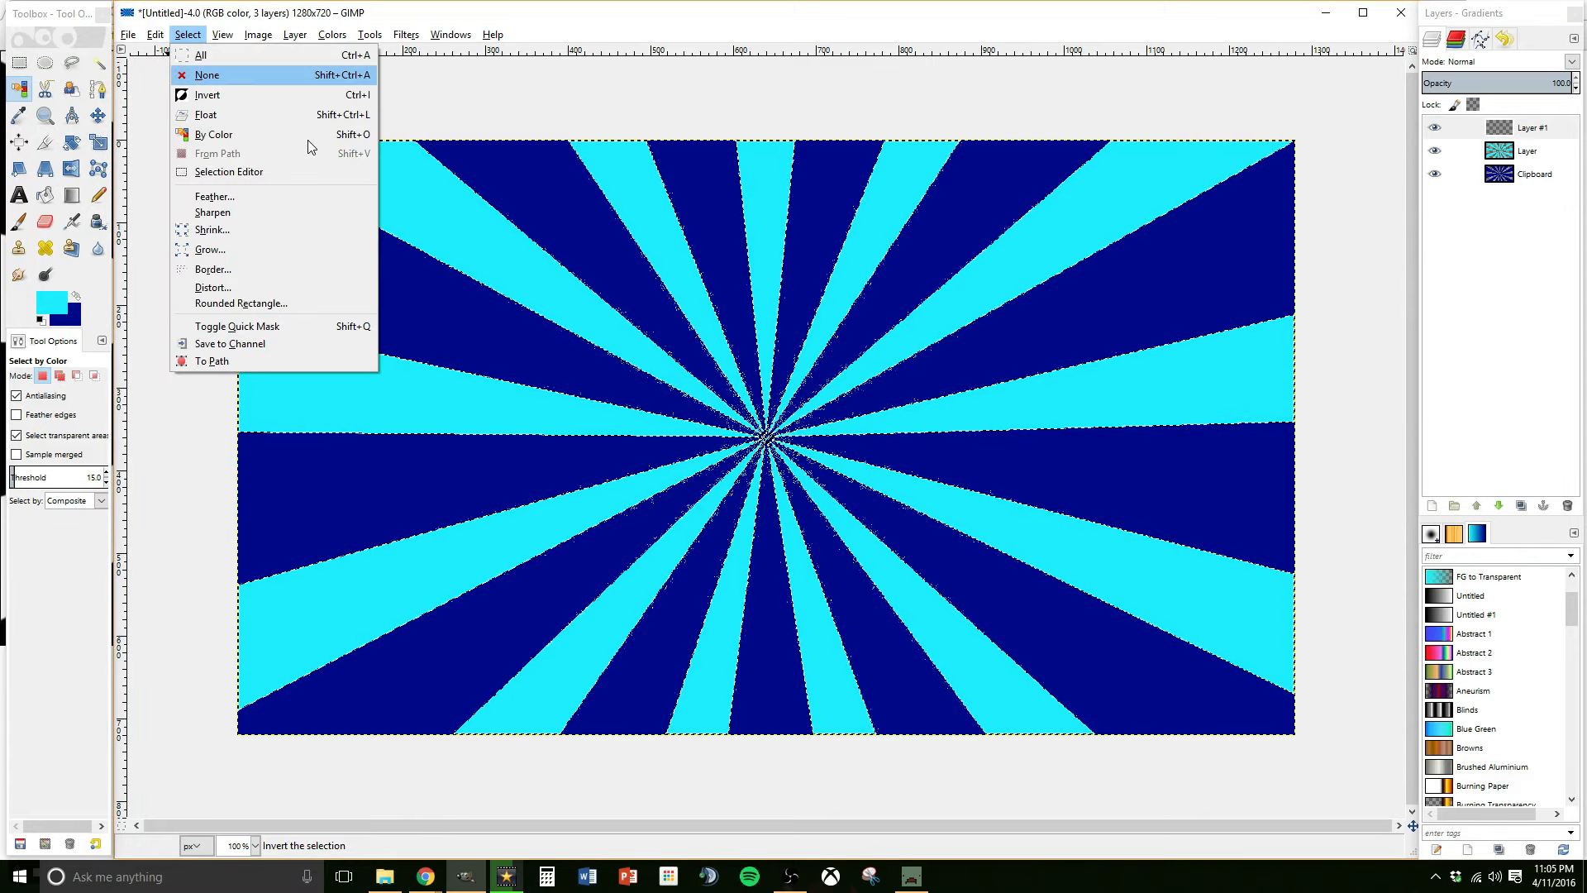
click(301, 250)
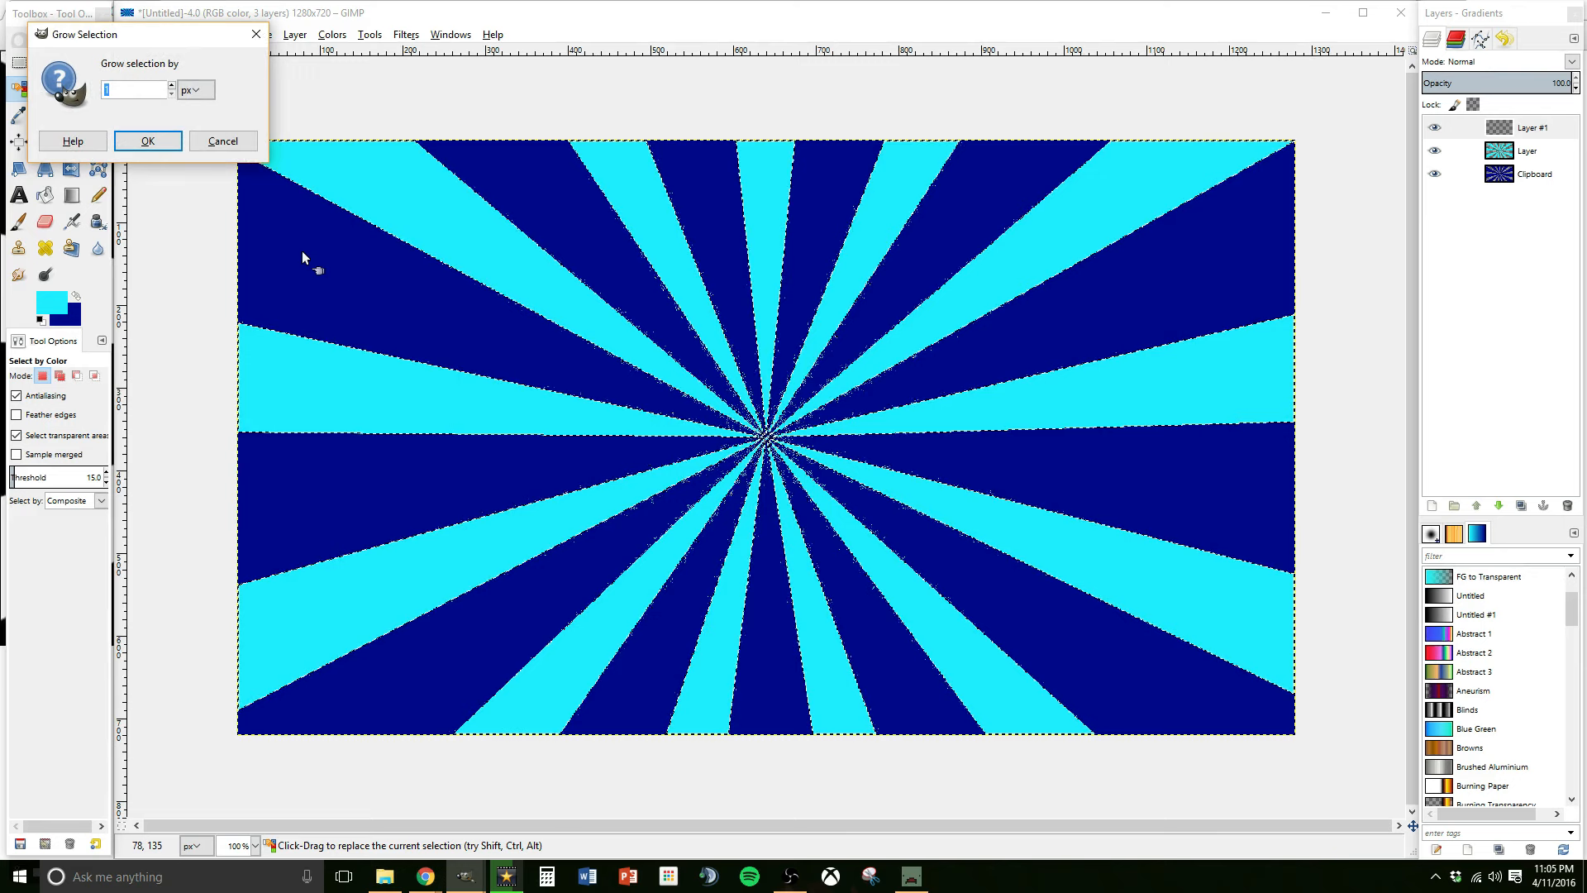
text(5)
key(Return)
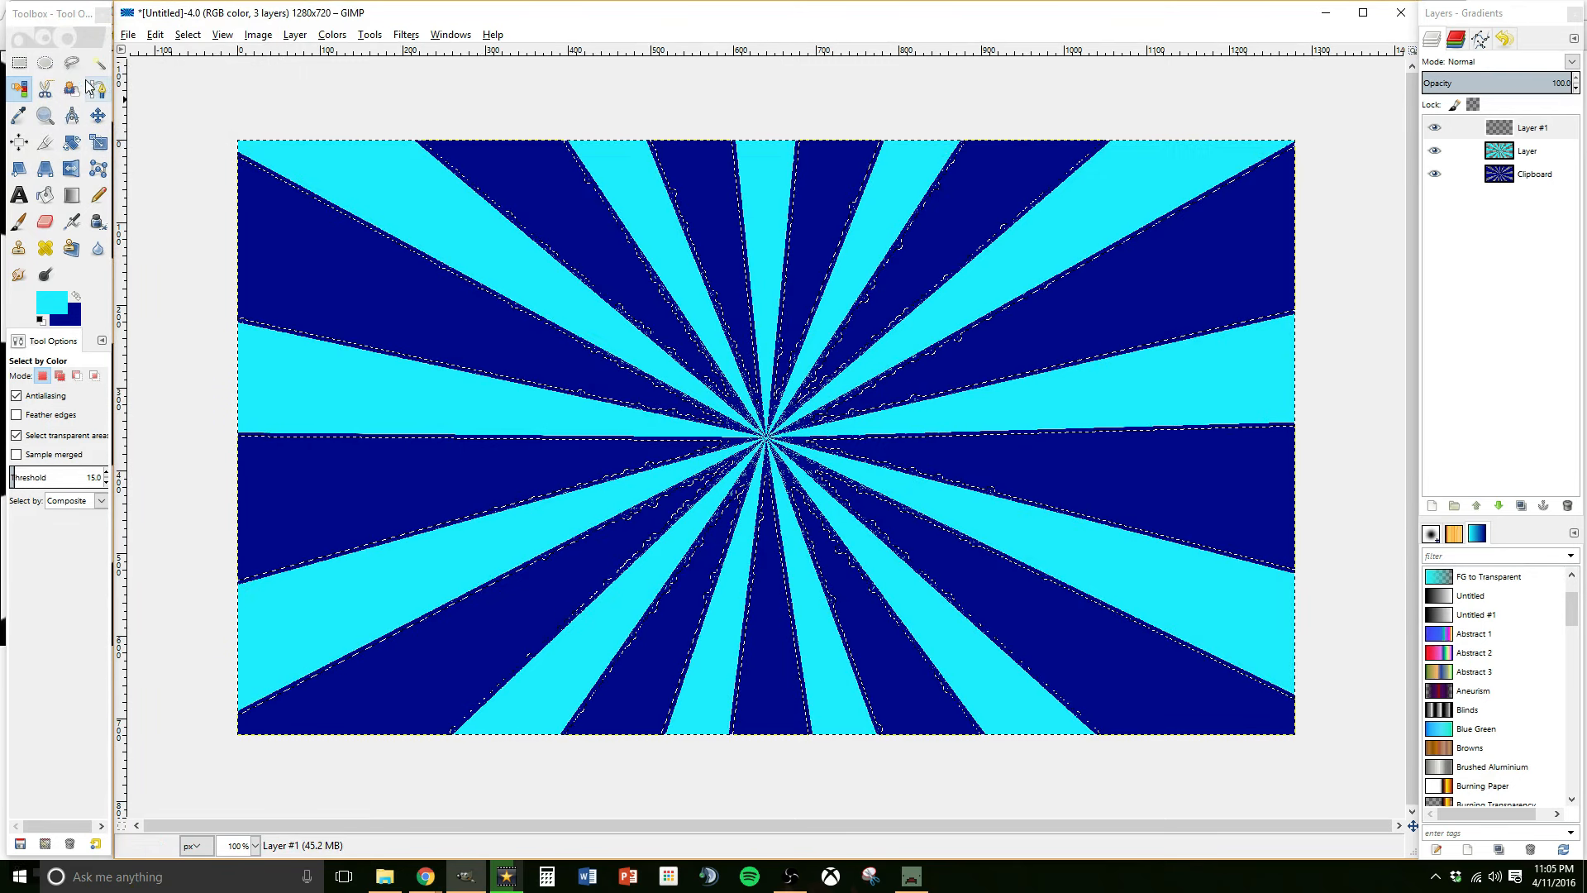
- Change the foreground color to black and fill the grown ray selection with it on the new layer
click(157, 39)
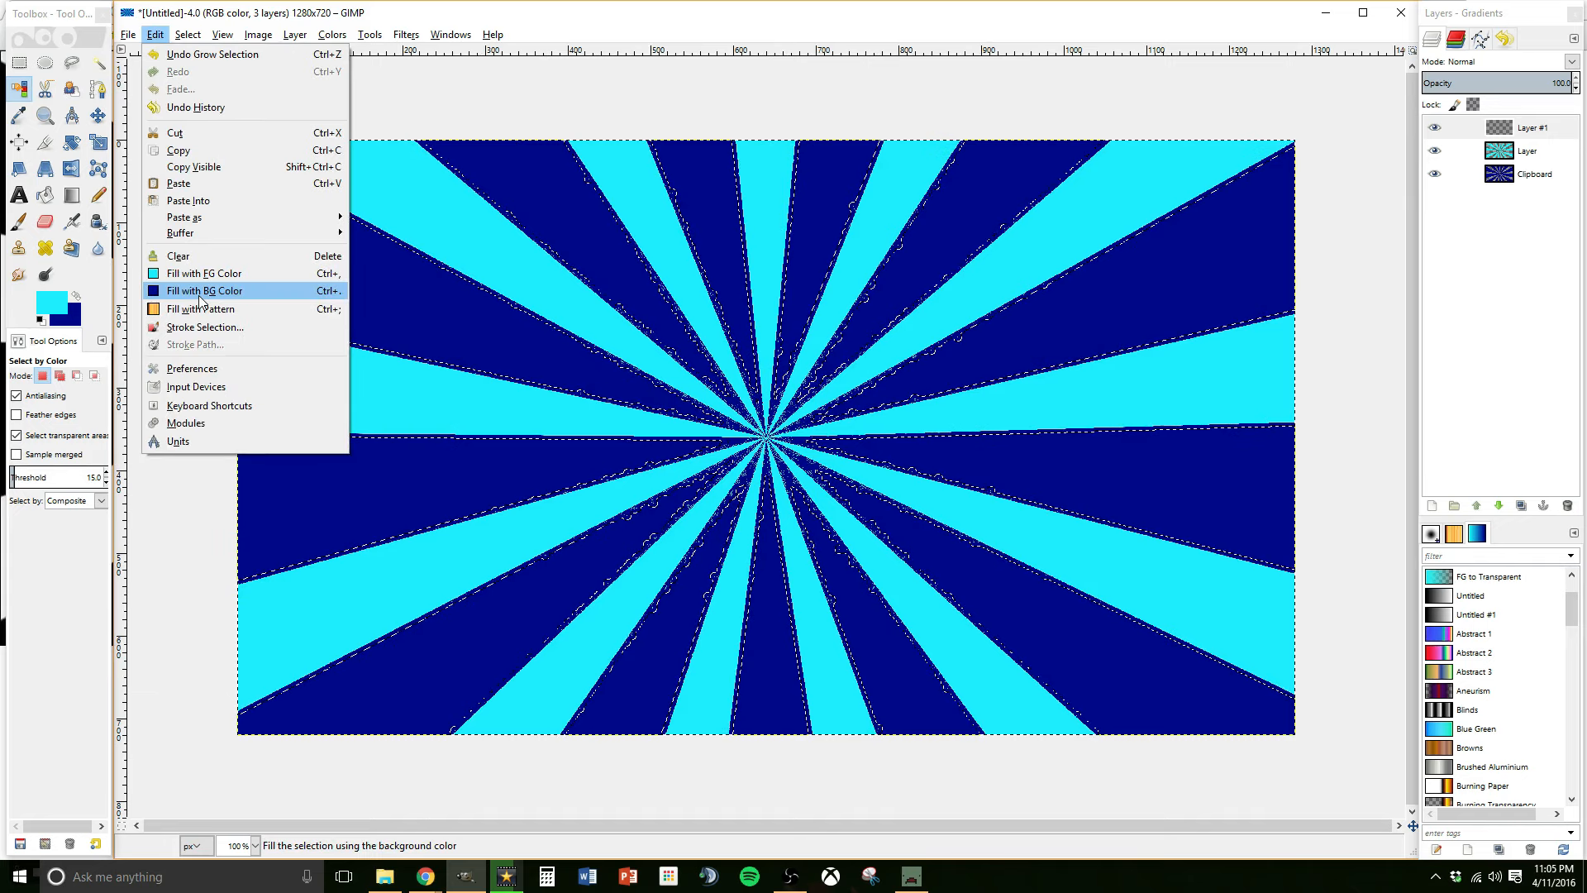
click(55, 309)
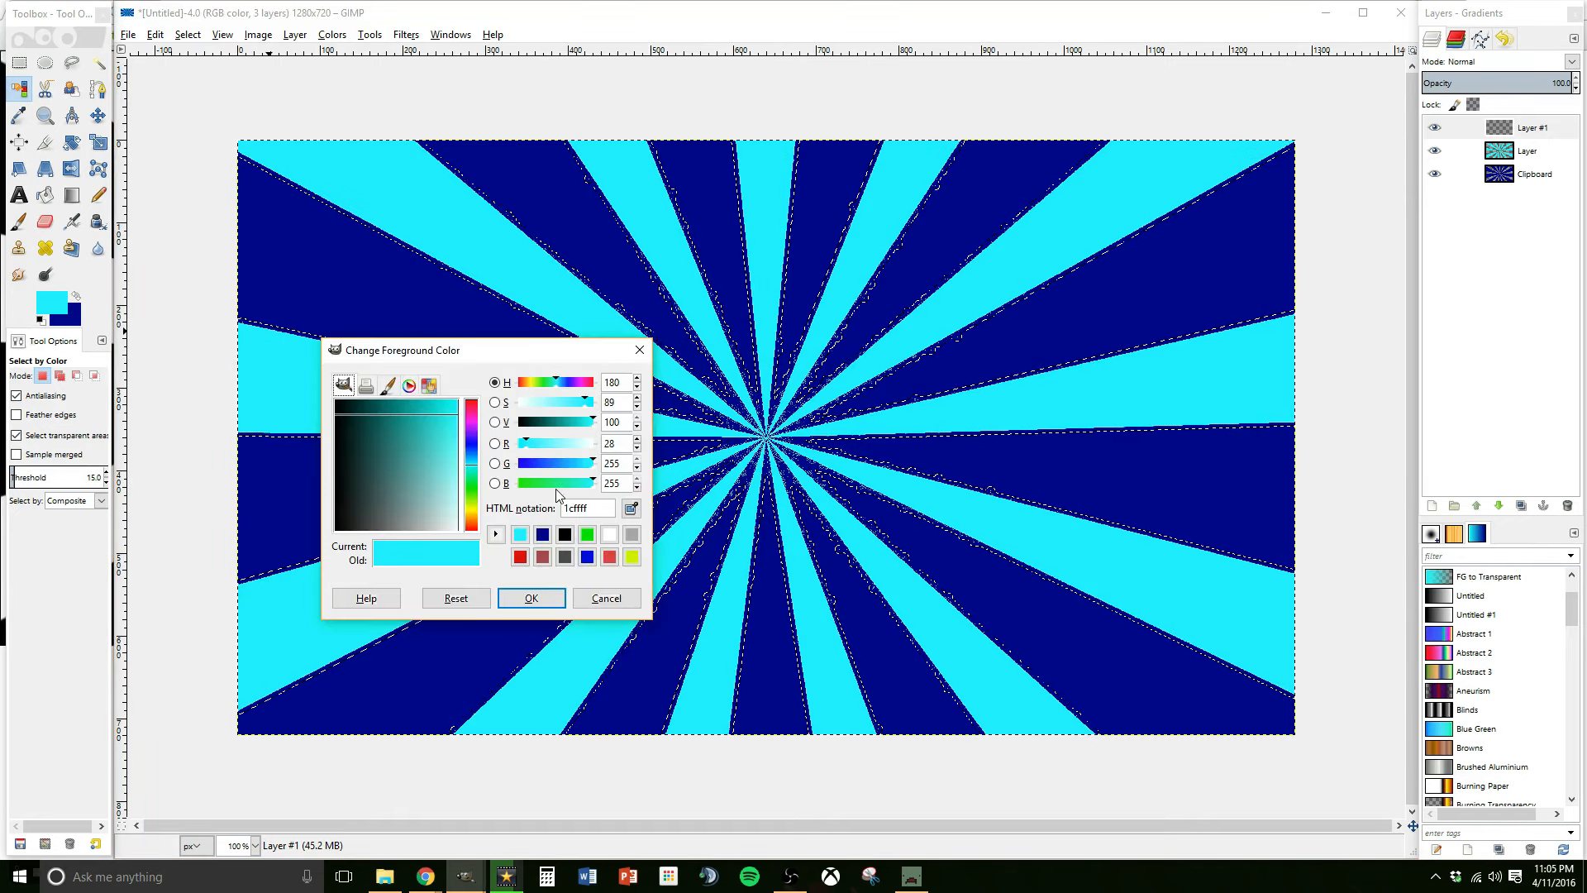
click(565, 534)
click(531, 596)
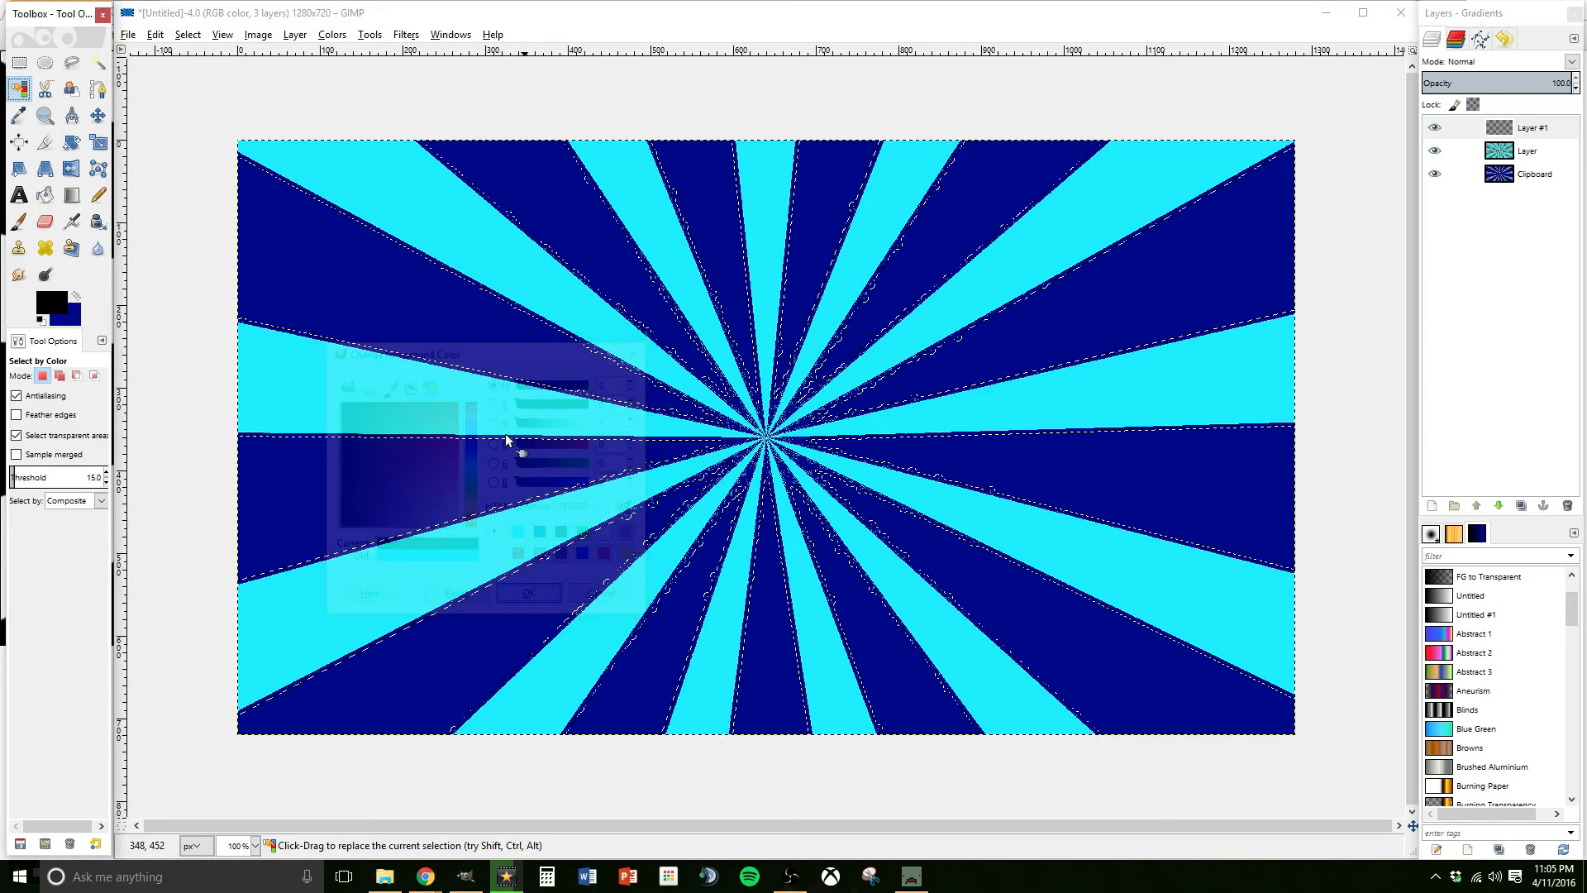
click(156, 34)
click(204, 274)
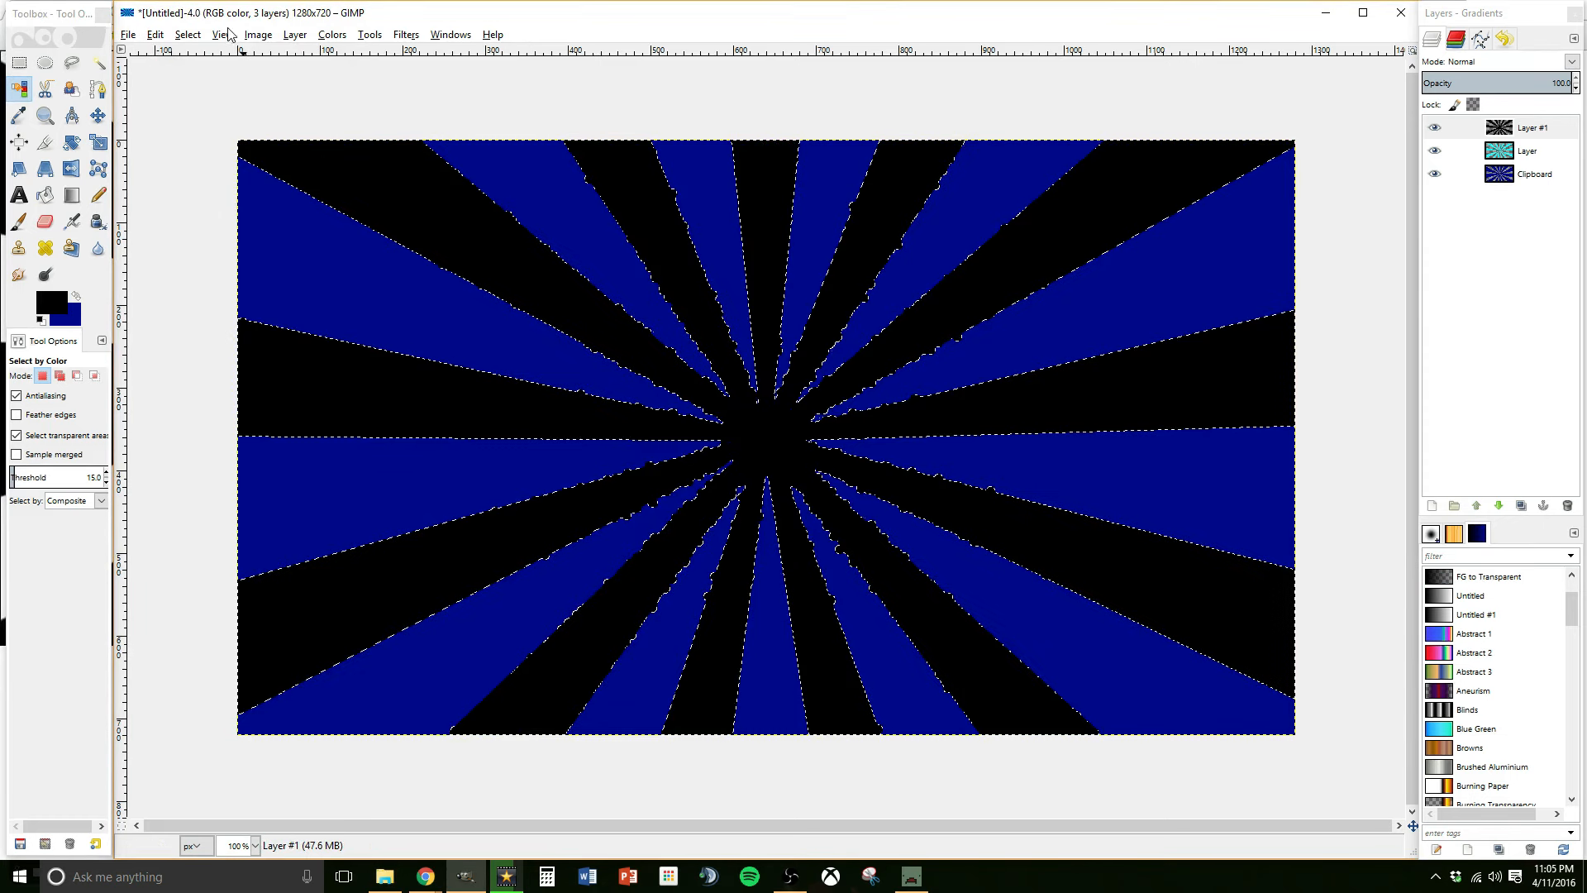
- Clear the selection and move the black ray layer beneath the cyan ray layer
click(188, 34)
click(205, 73)
click(1565, 135)
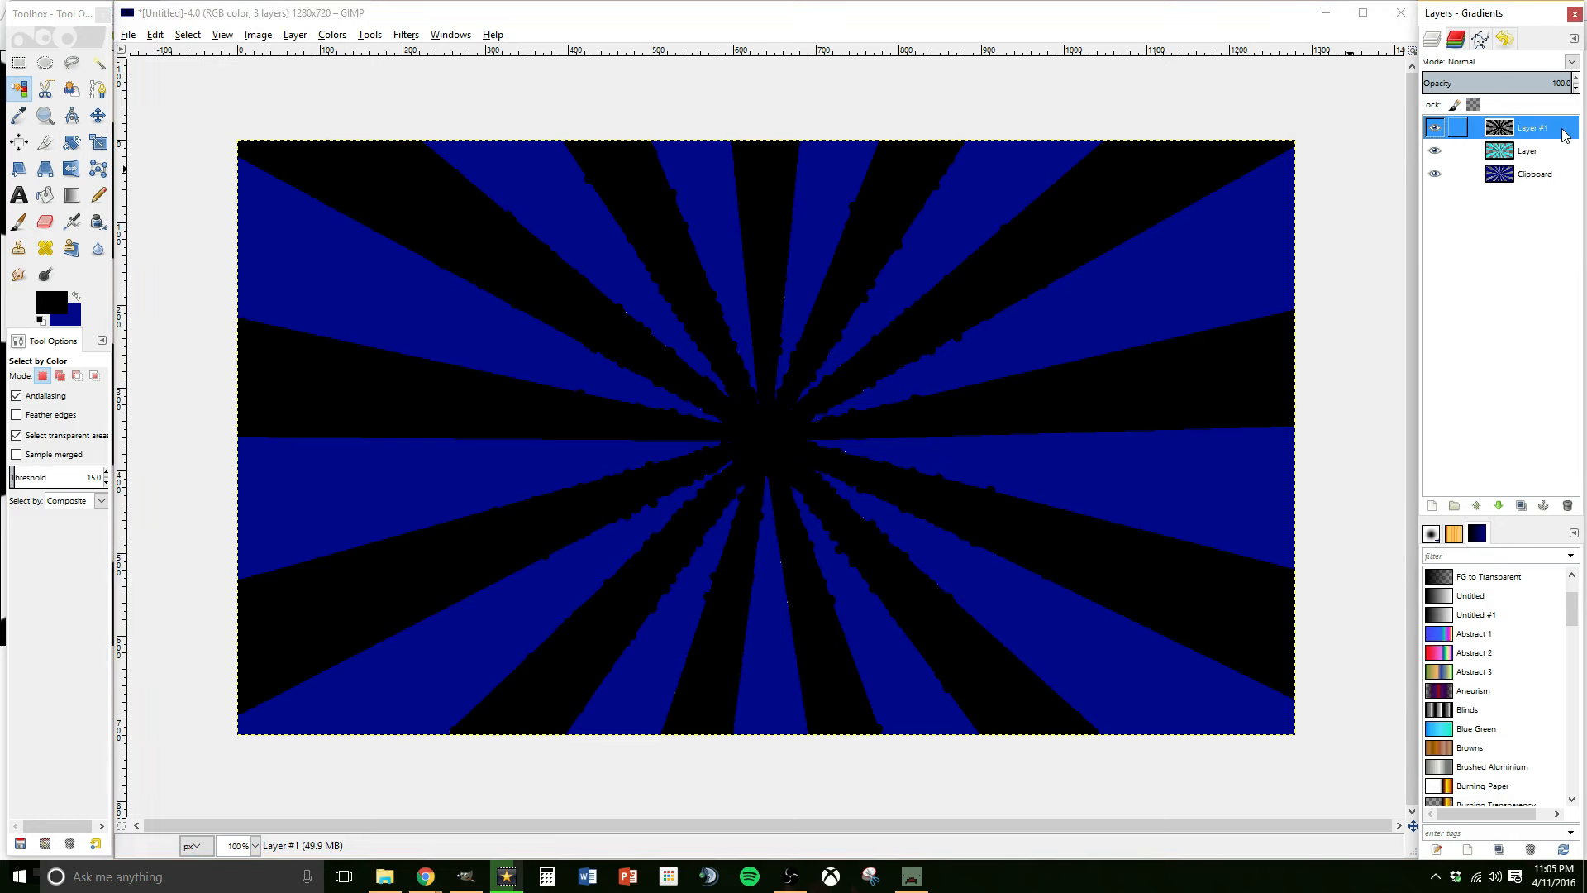
click(1499, 505)
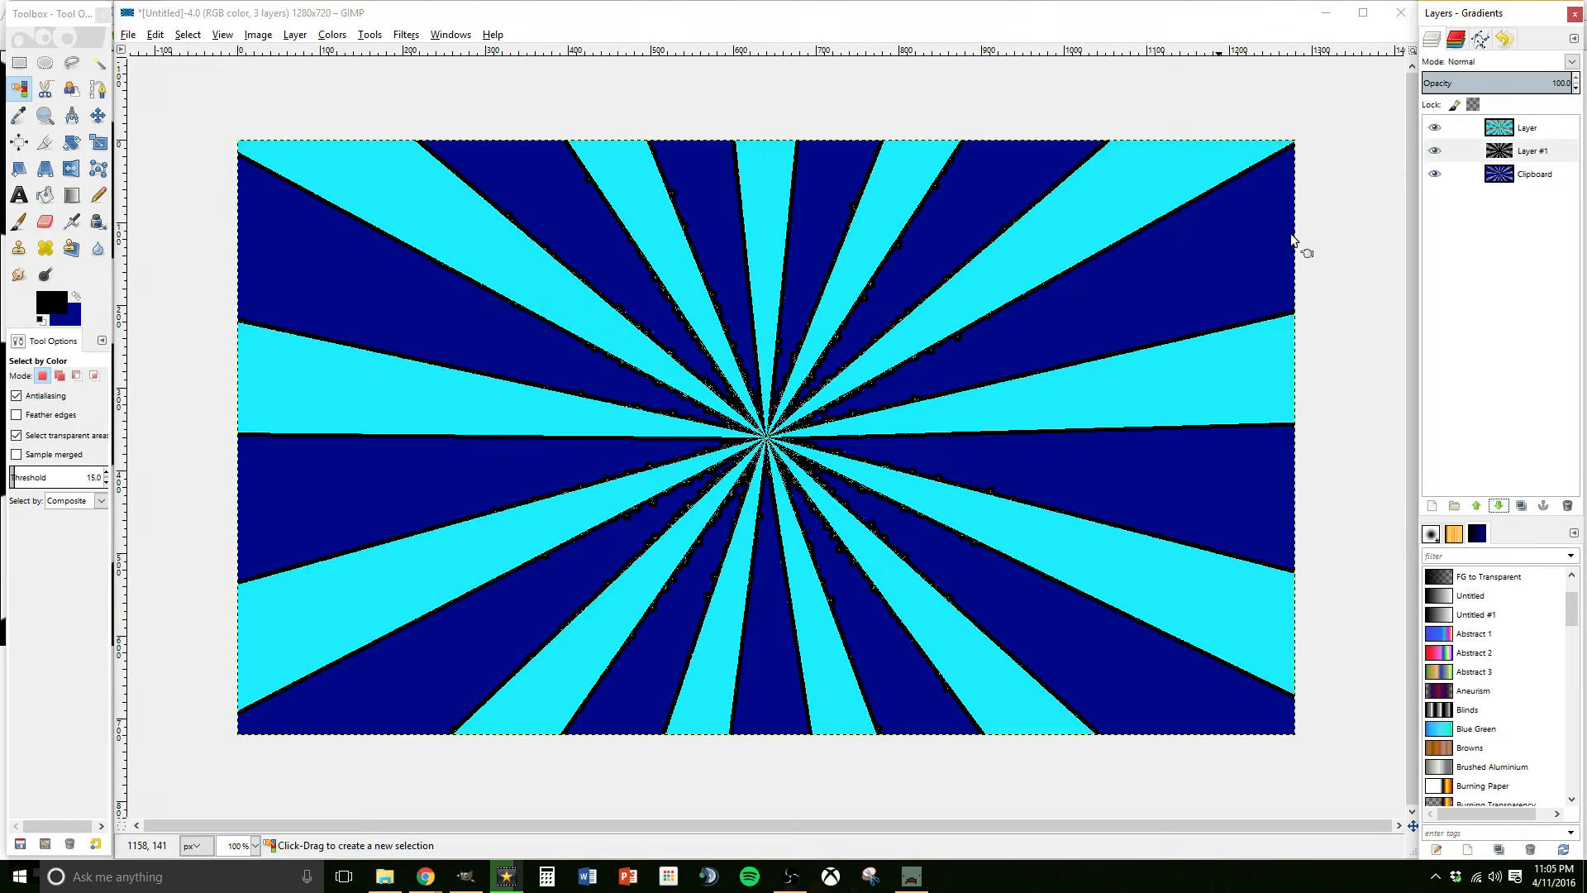
click(187, 35)
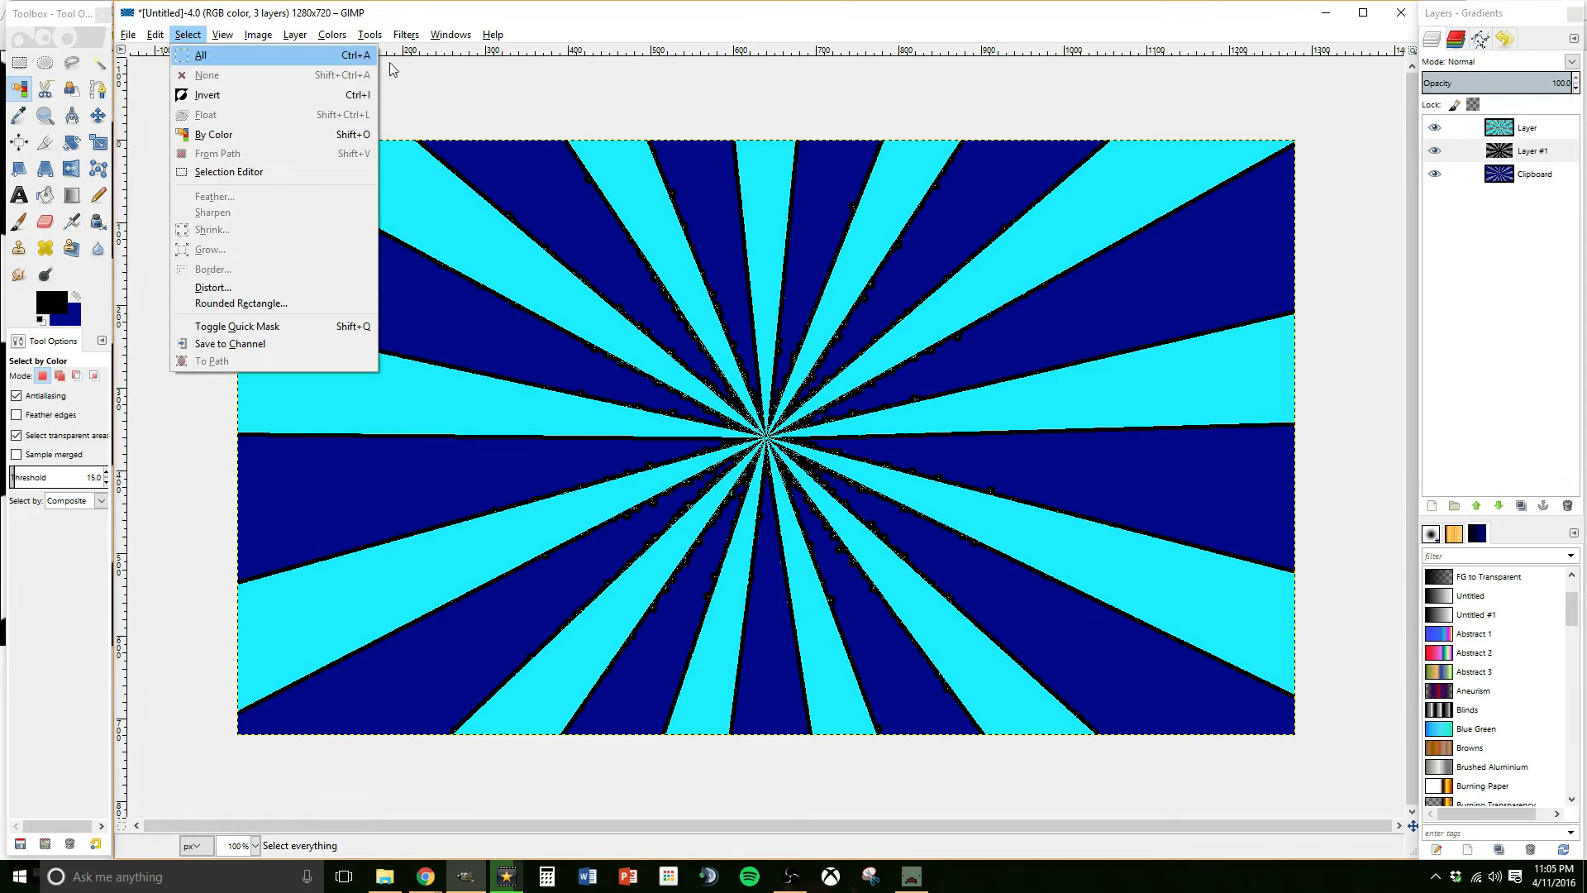
click(200, 55)
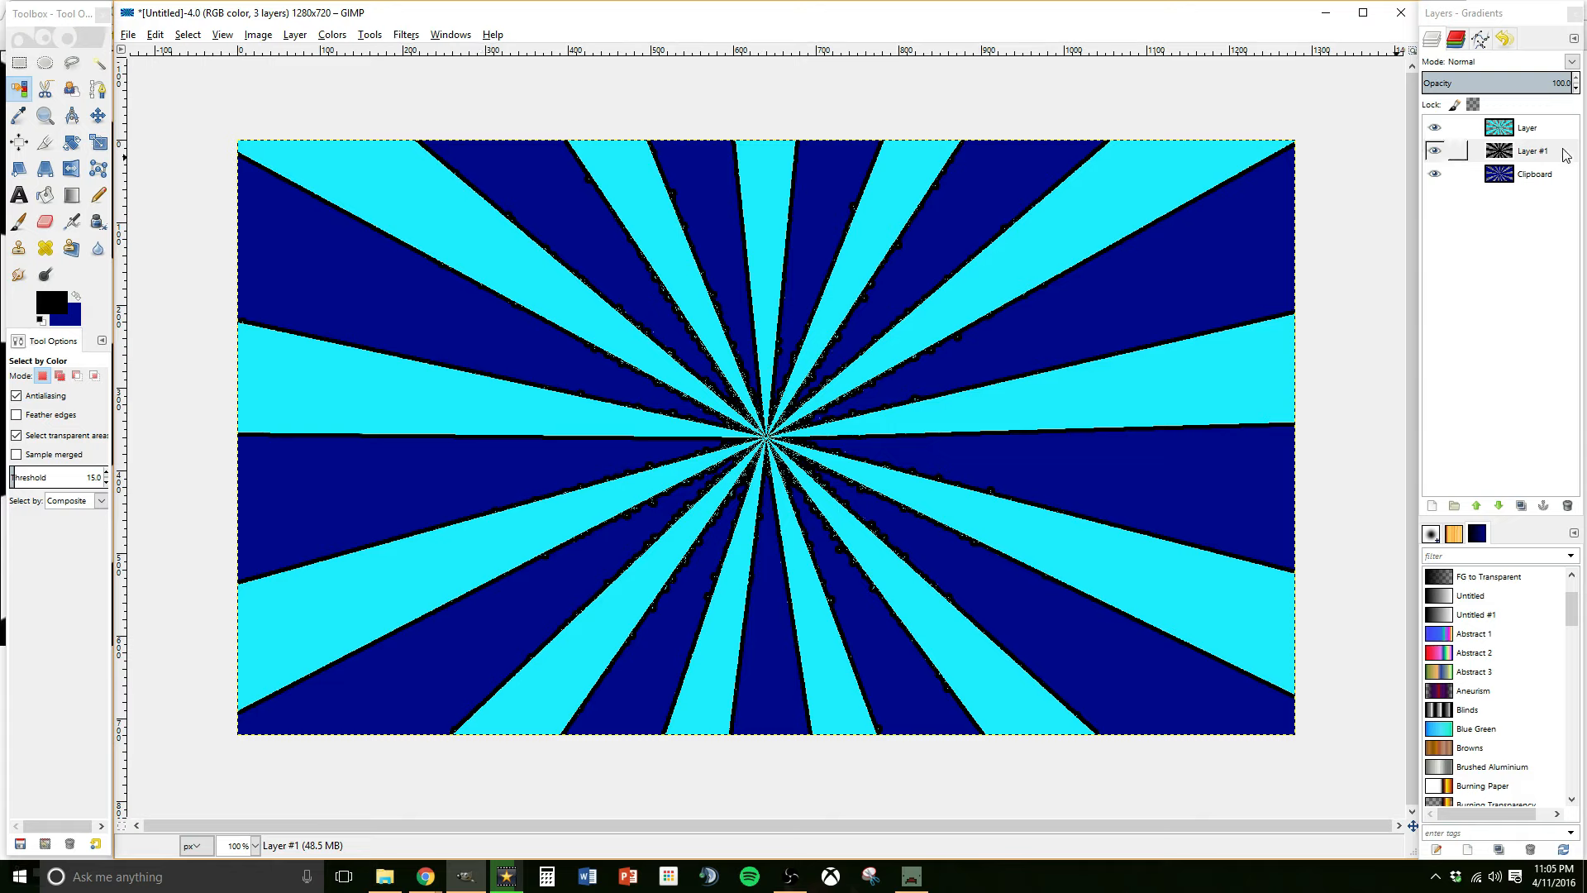
- Merge the cyan rays, black outlines and dark blue background down into a single layer
right_click(1453, 129)
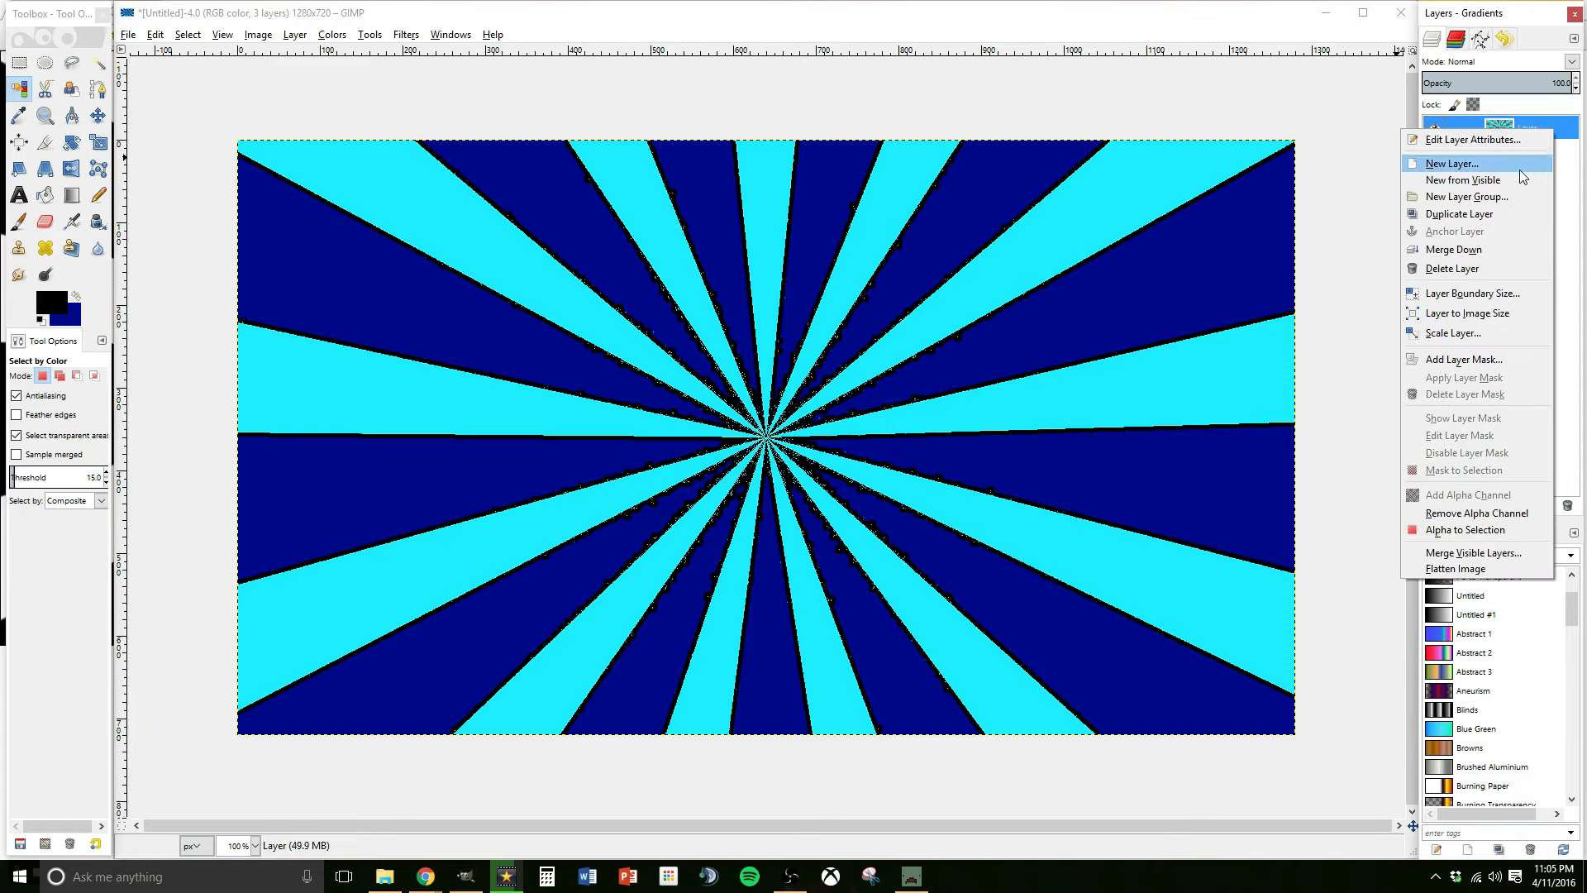
click(1457, 250)
right_click(1488, 130)
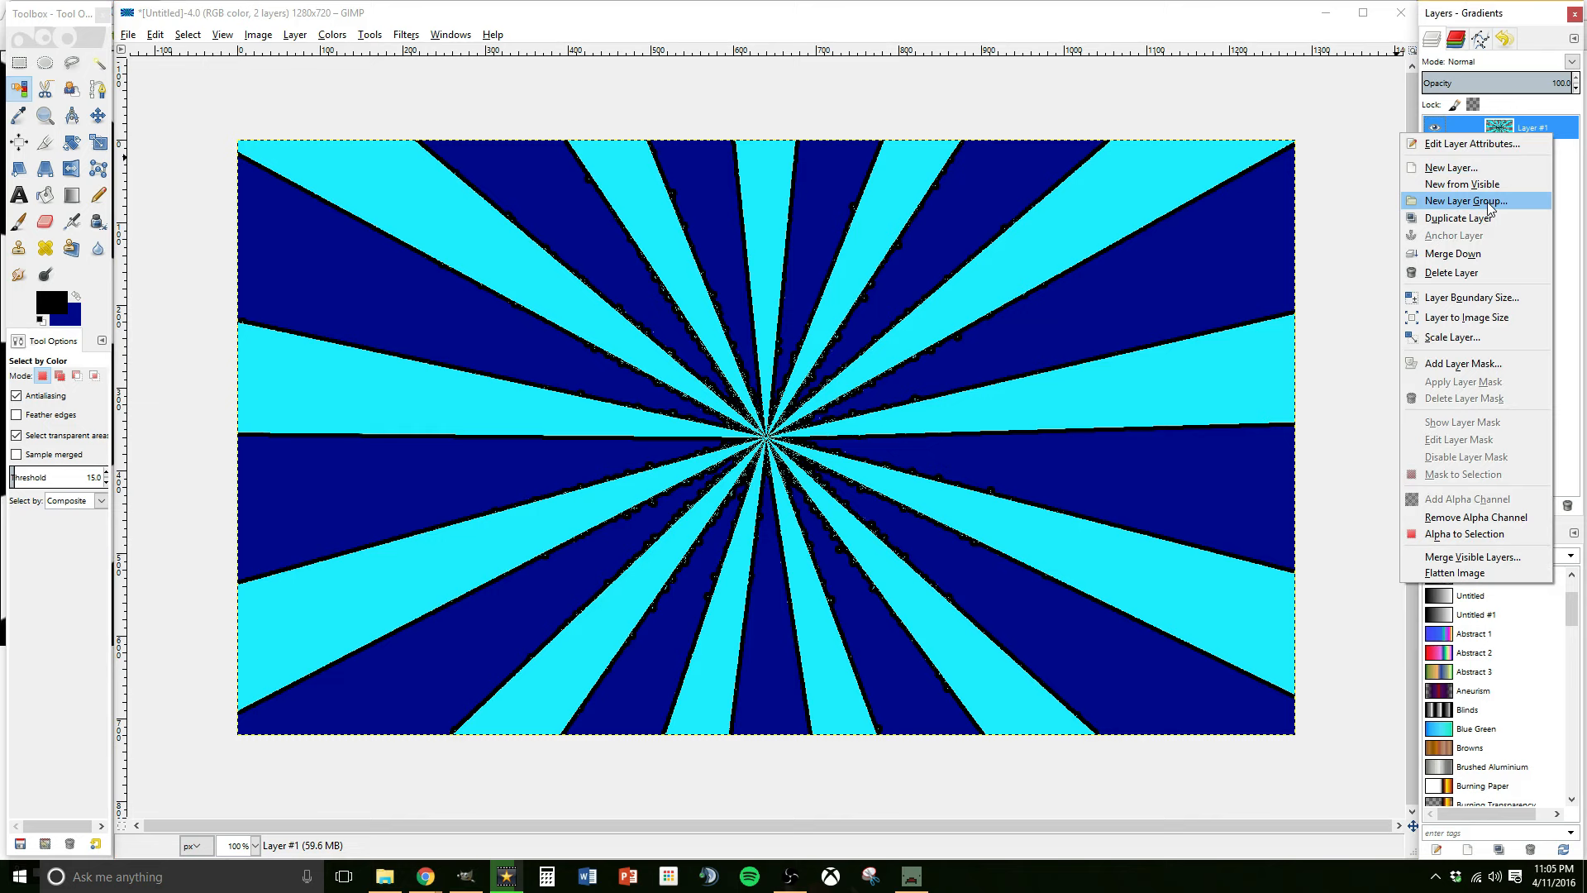
click(1453, 253)
click(1434, 129)
click(1434, 131)
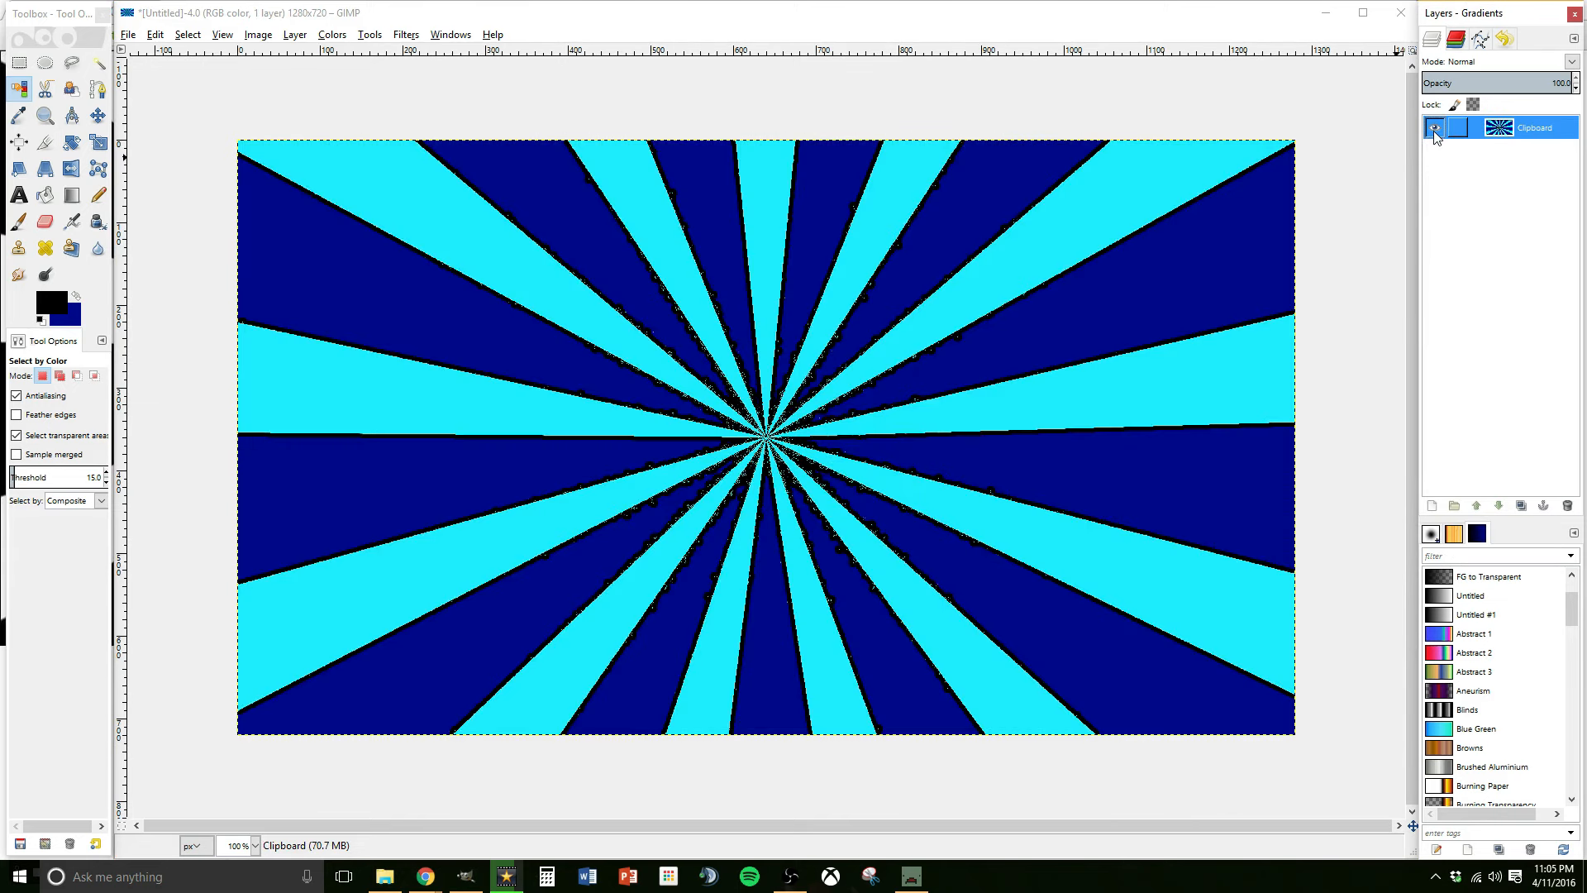
- Apply a Gaussian Blur with an 11 px horizontal and vertical radius to the merged sunburst
click(405, 34)
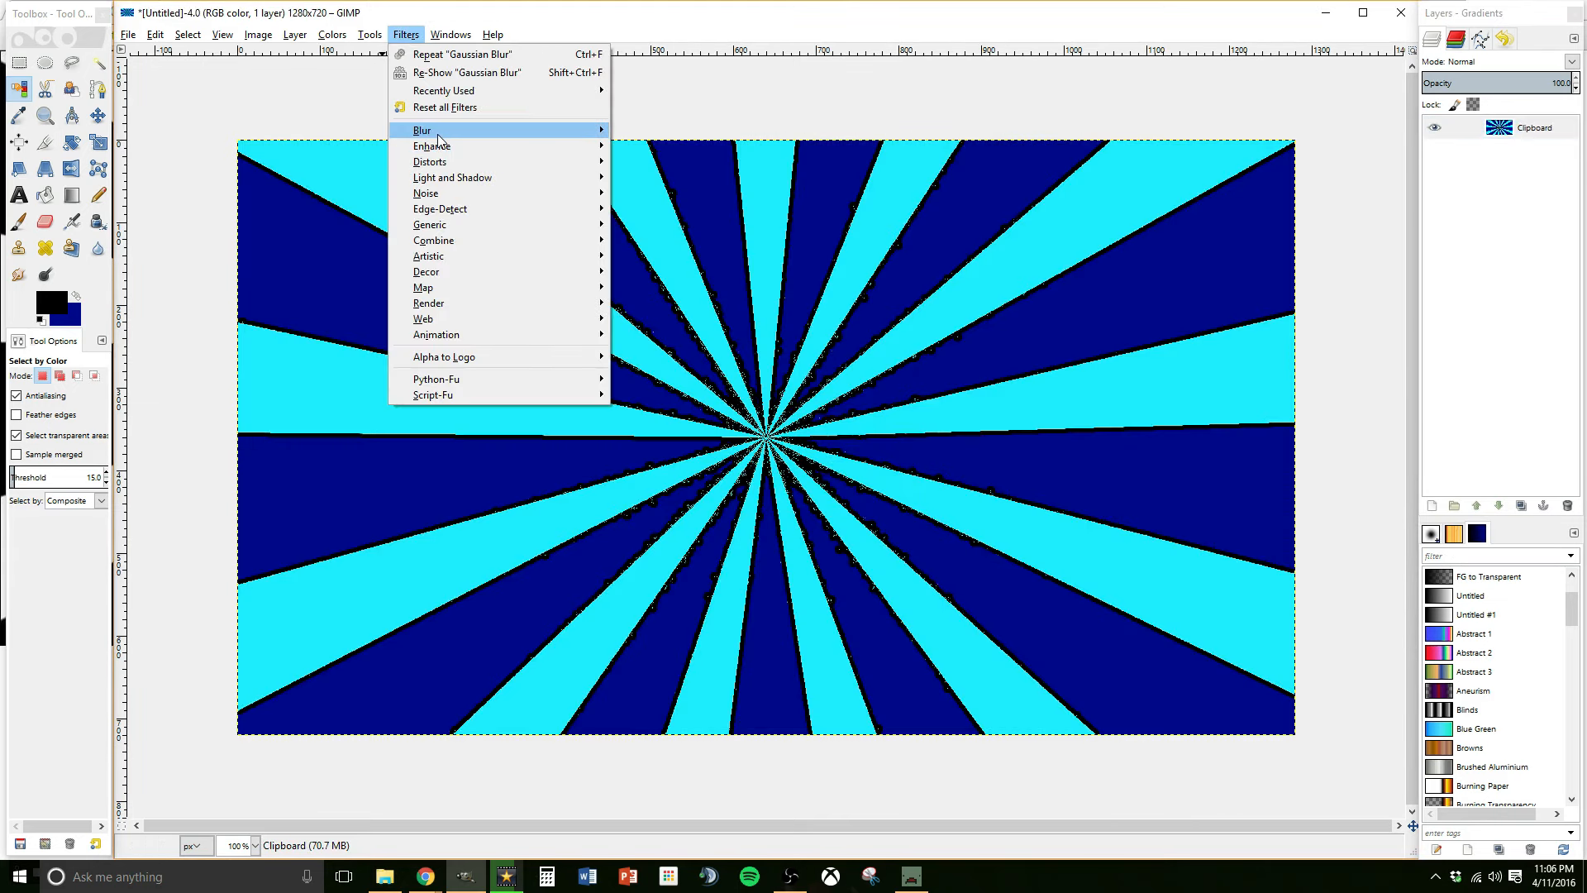
mouse_move(496, 131)
click(694, 157)
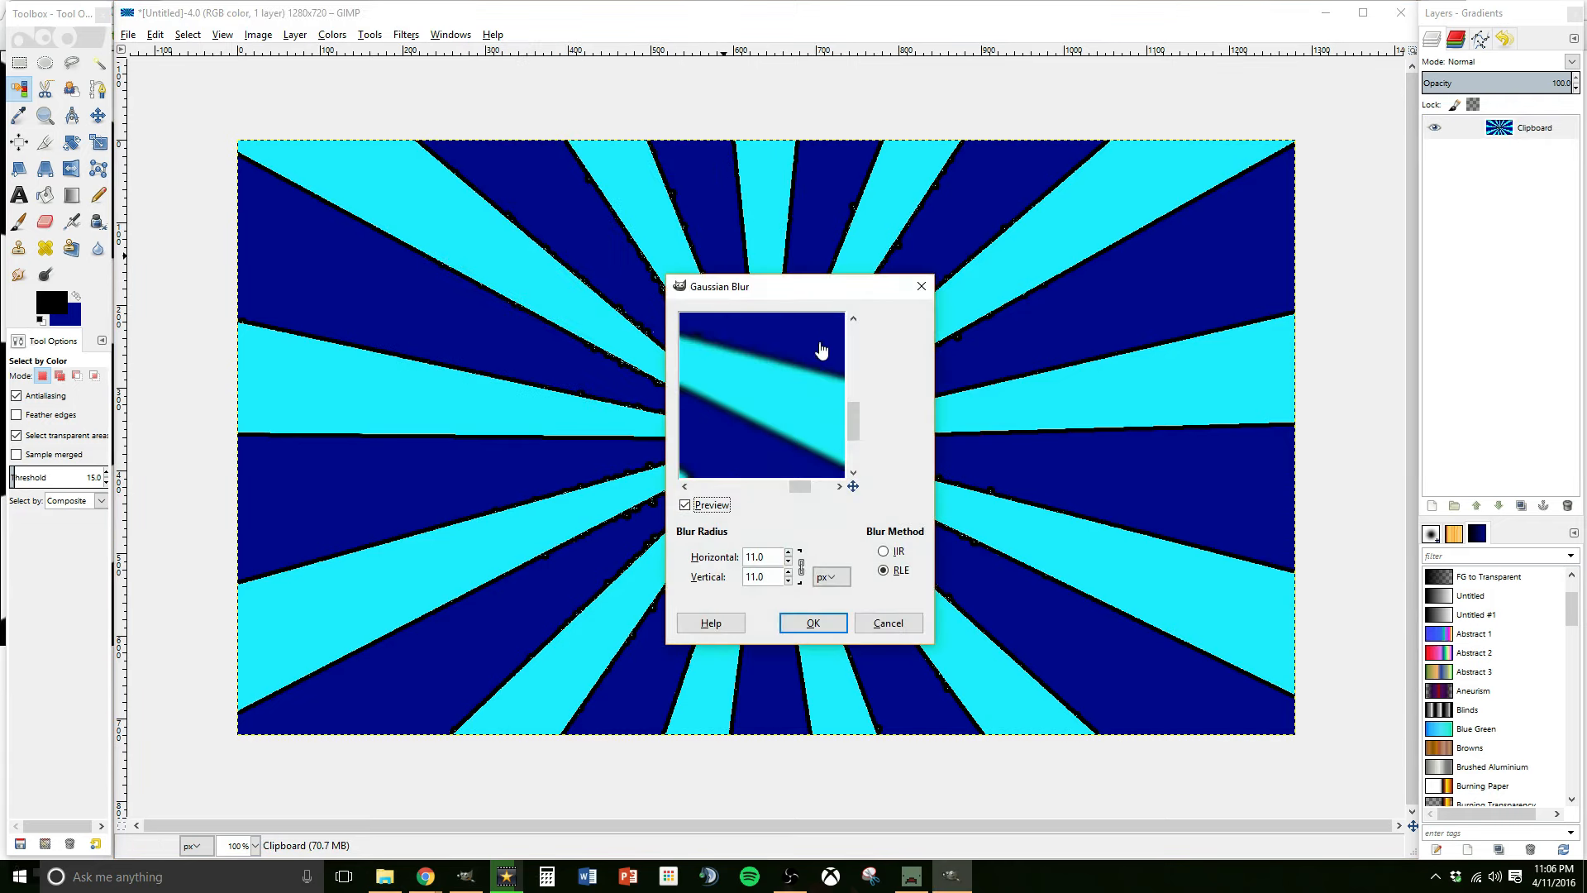
drag(856, 421, 770, 497)
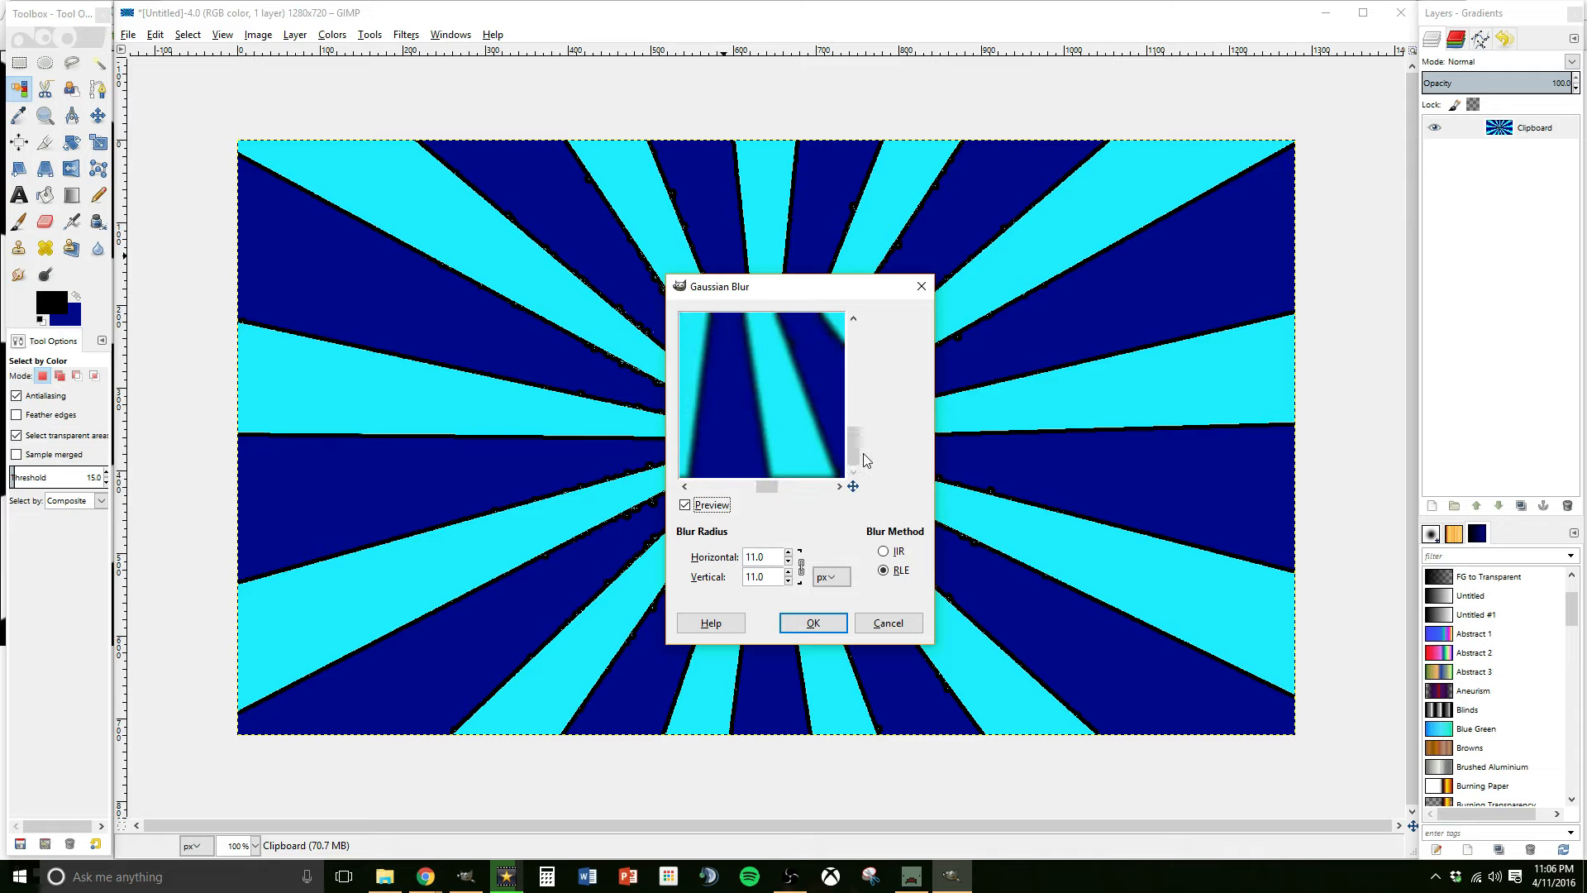
drag(856, 453, 857, 423)
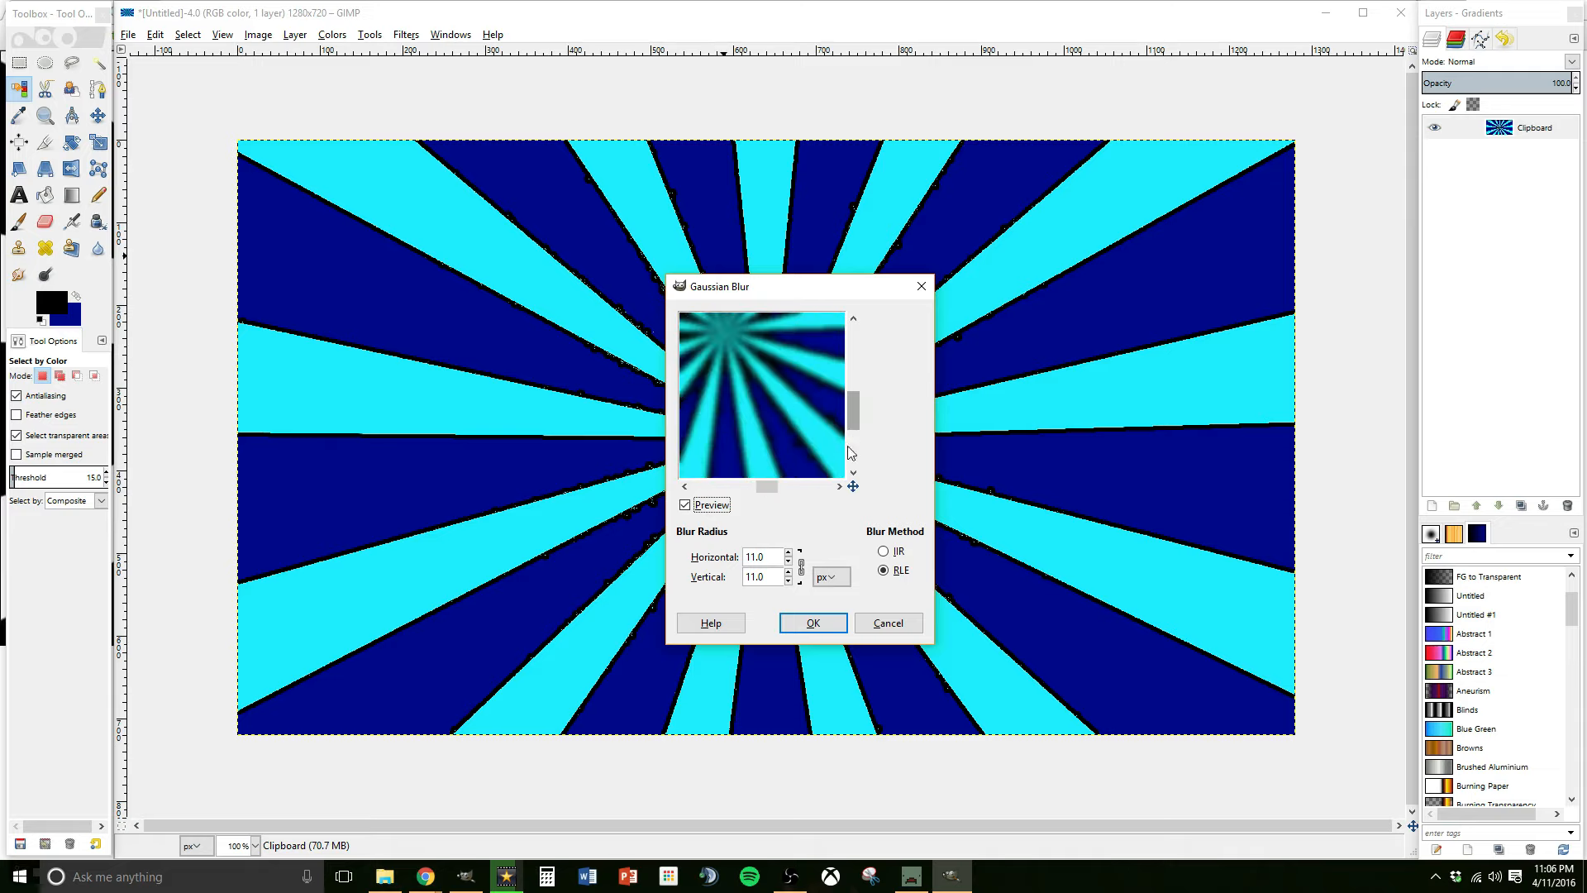
click(813, 624)
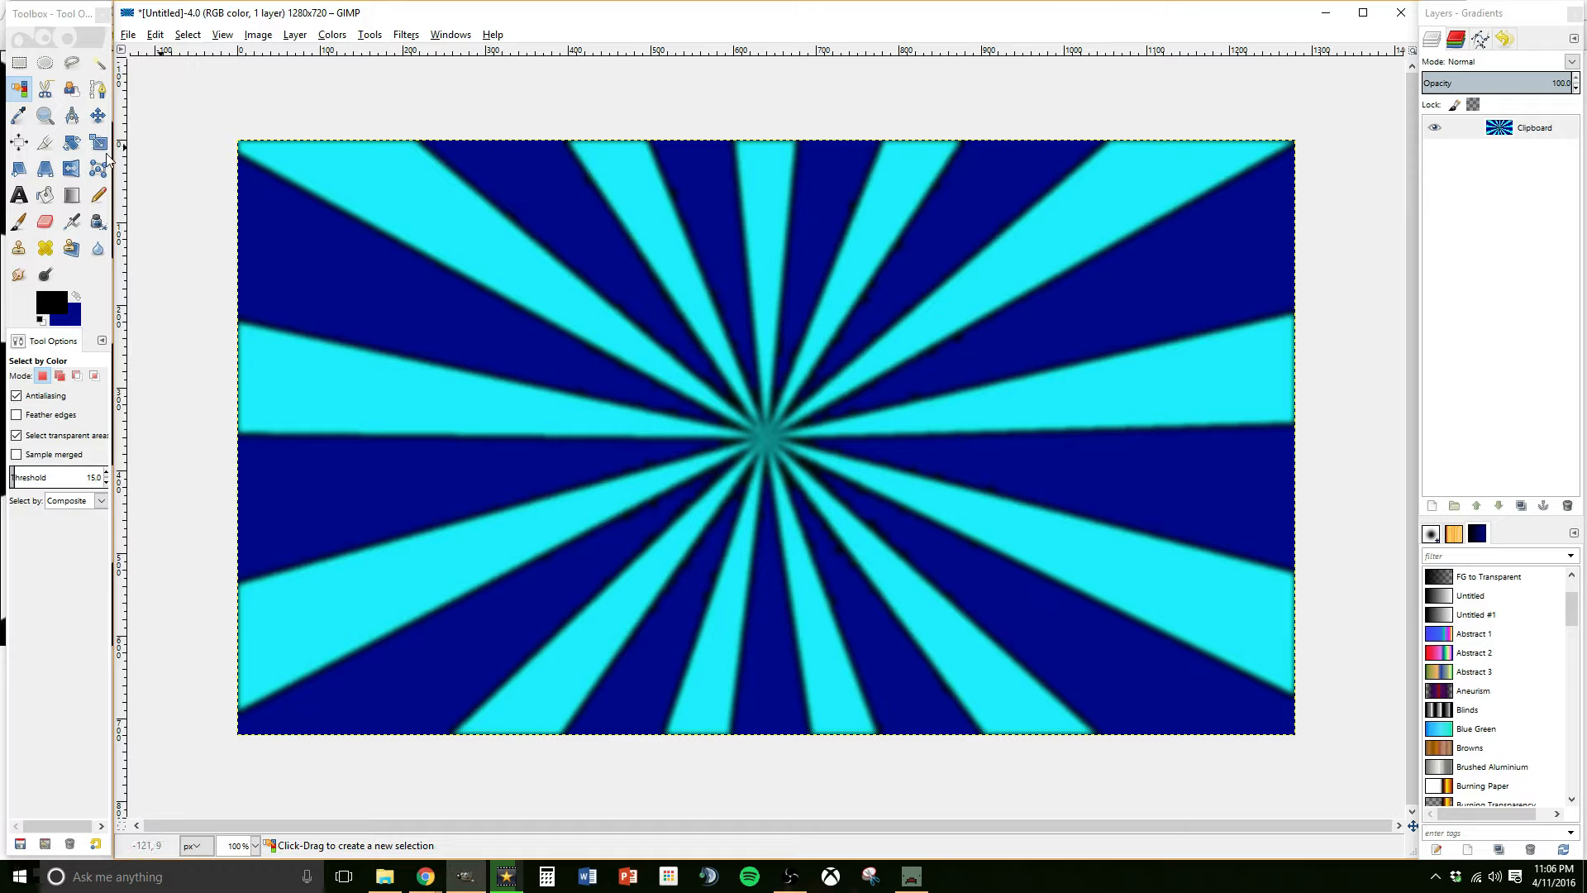
- Draw a text box about 1190 × 638 px over most of the canvas with the Text tool
click(18, 195)
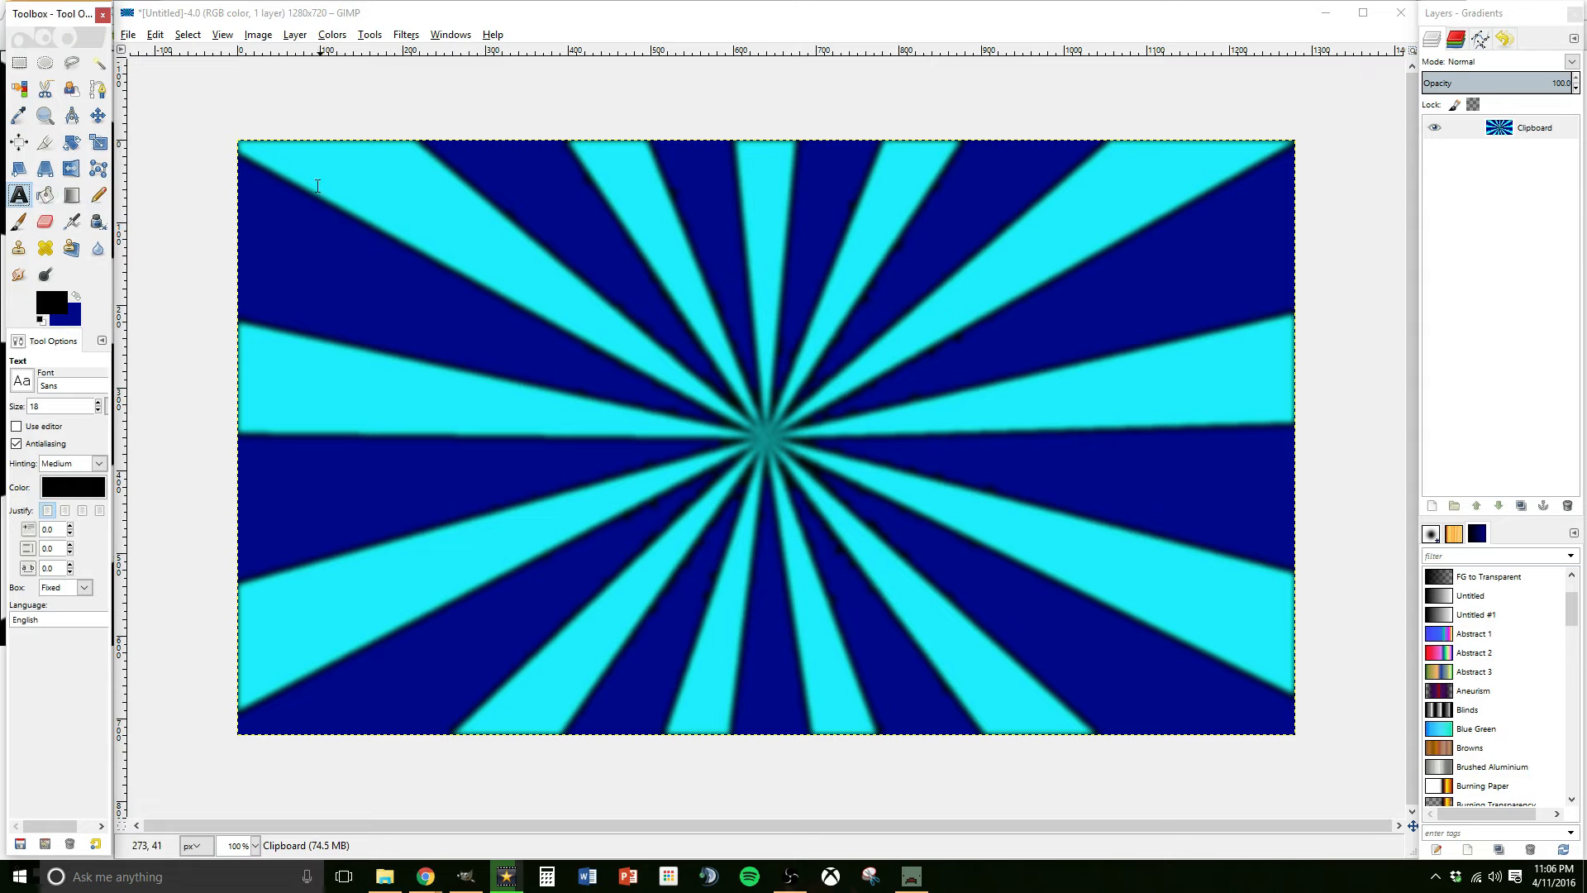
drag(281, 173, 1265, 702)
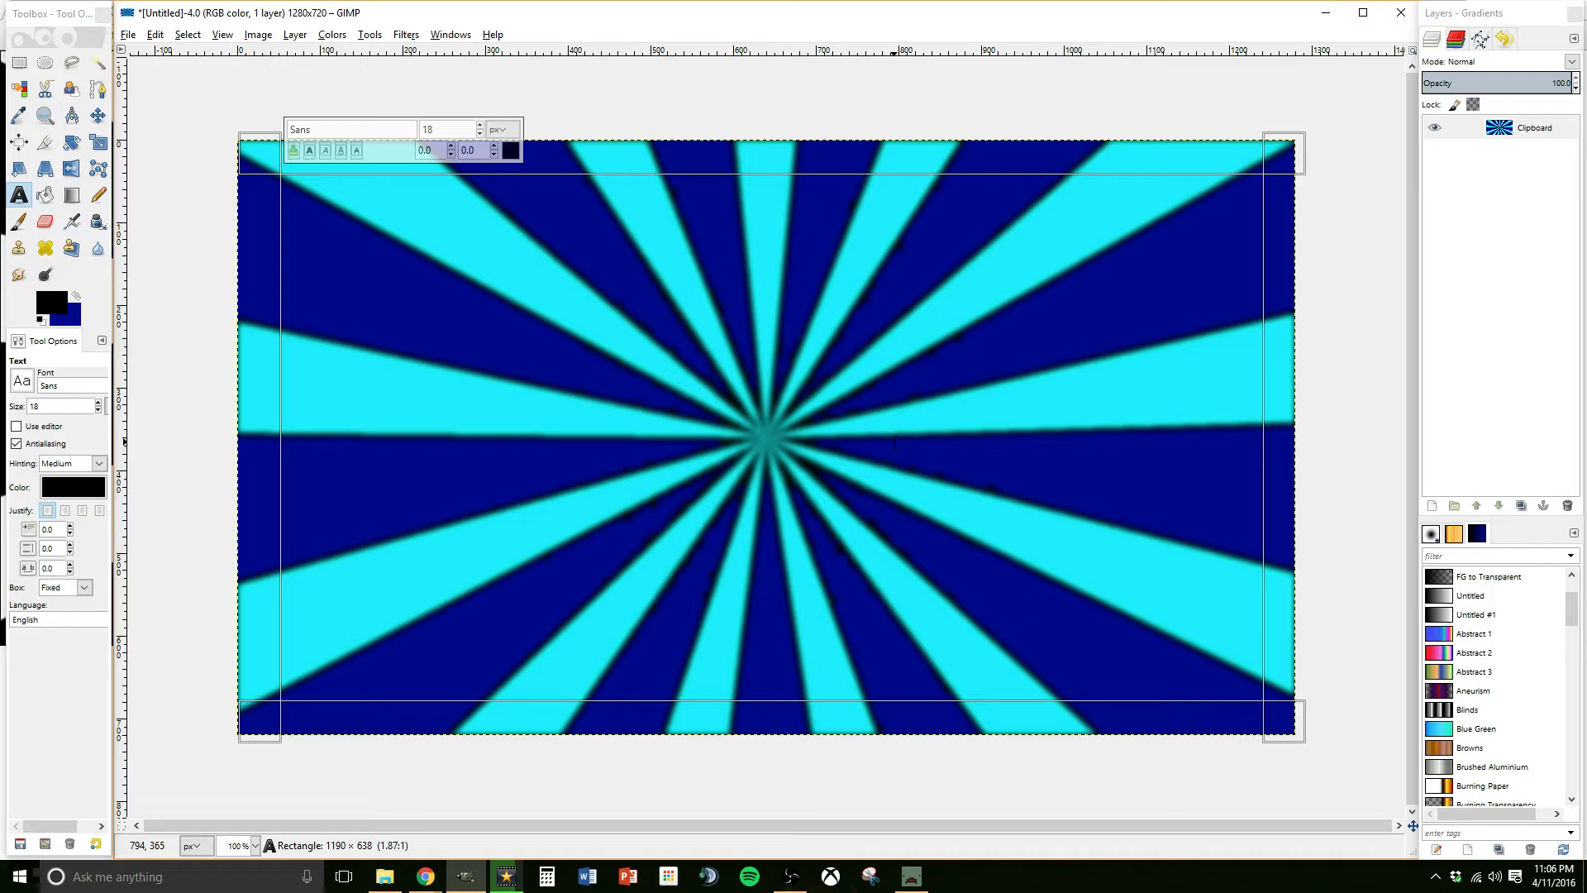
text(HOW)
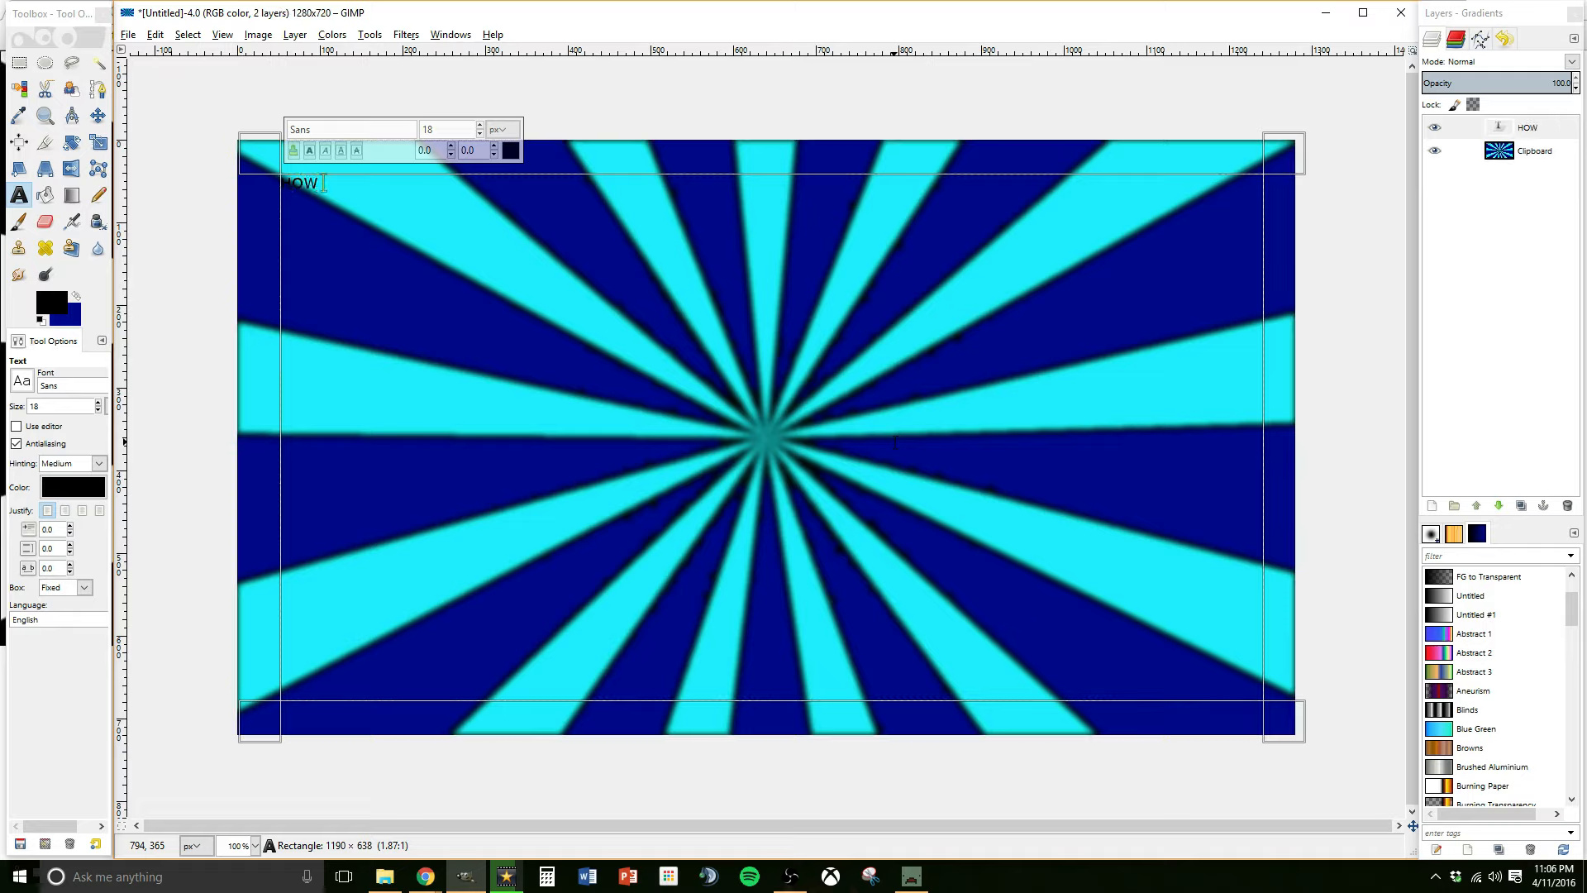
text( TO MAKE)
key(BackSpace)
key(BackSpace)
key(BackSpace)
key(BackSpace)
key(BackSpace)
key(BackSpace)
key(BackSpace)
key(BackSpace)
key(BackSpace)
- Enter THUMBNAIL and TUTORIAL on two lines in the text box and set their font to Agent Orange
text(AIL)
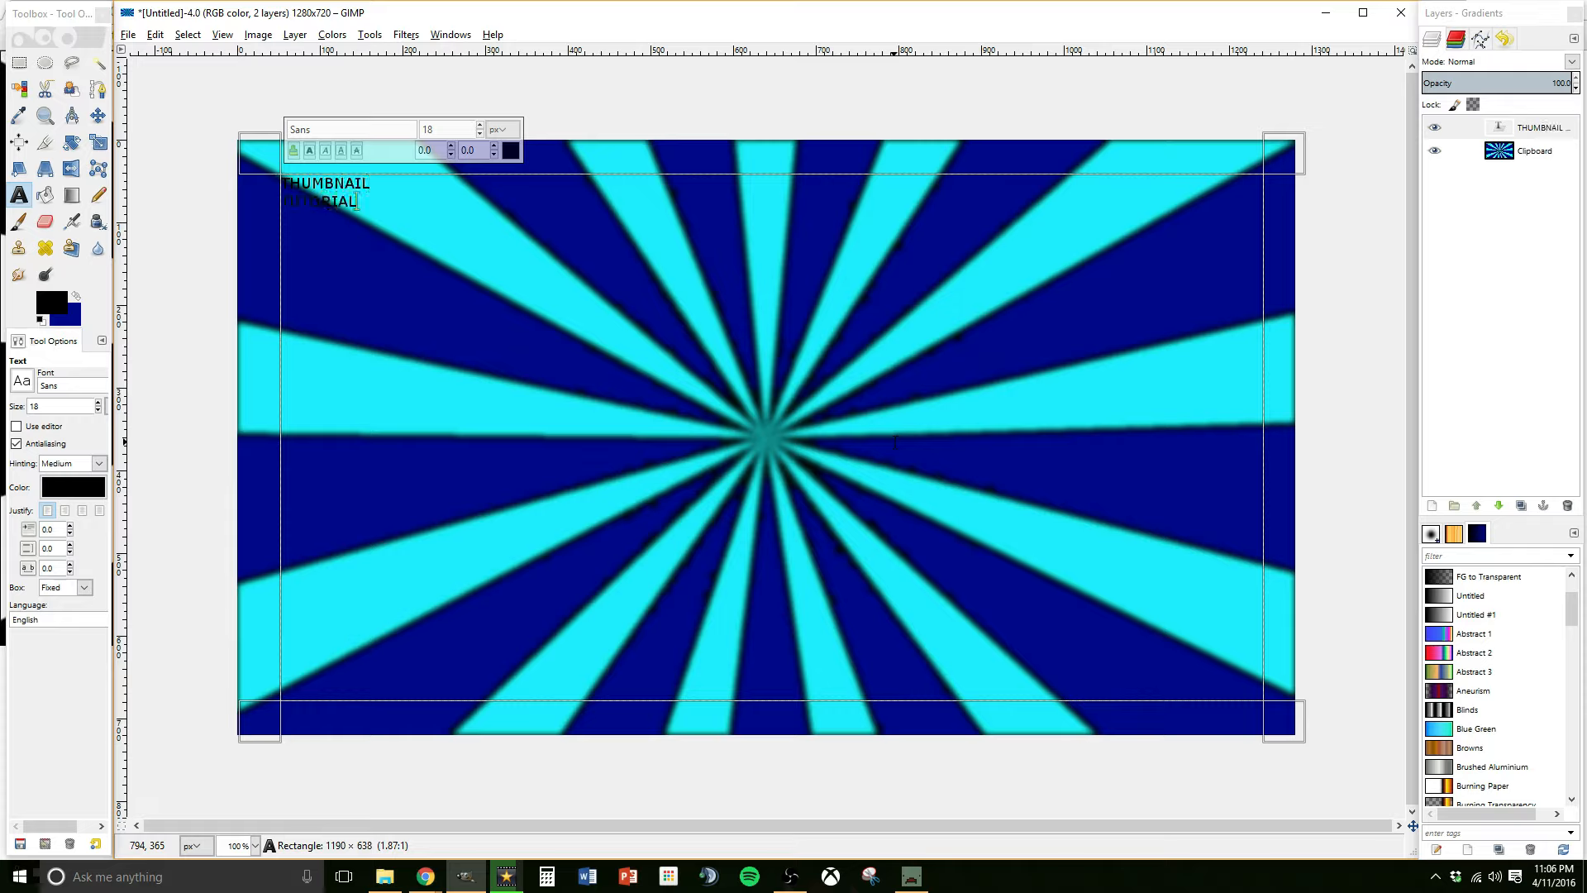
key(ctrl+a)
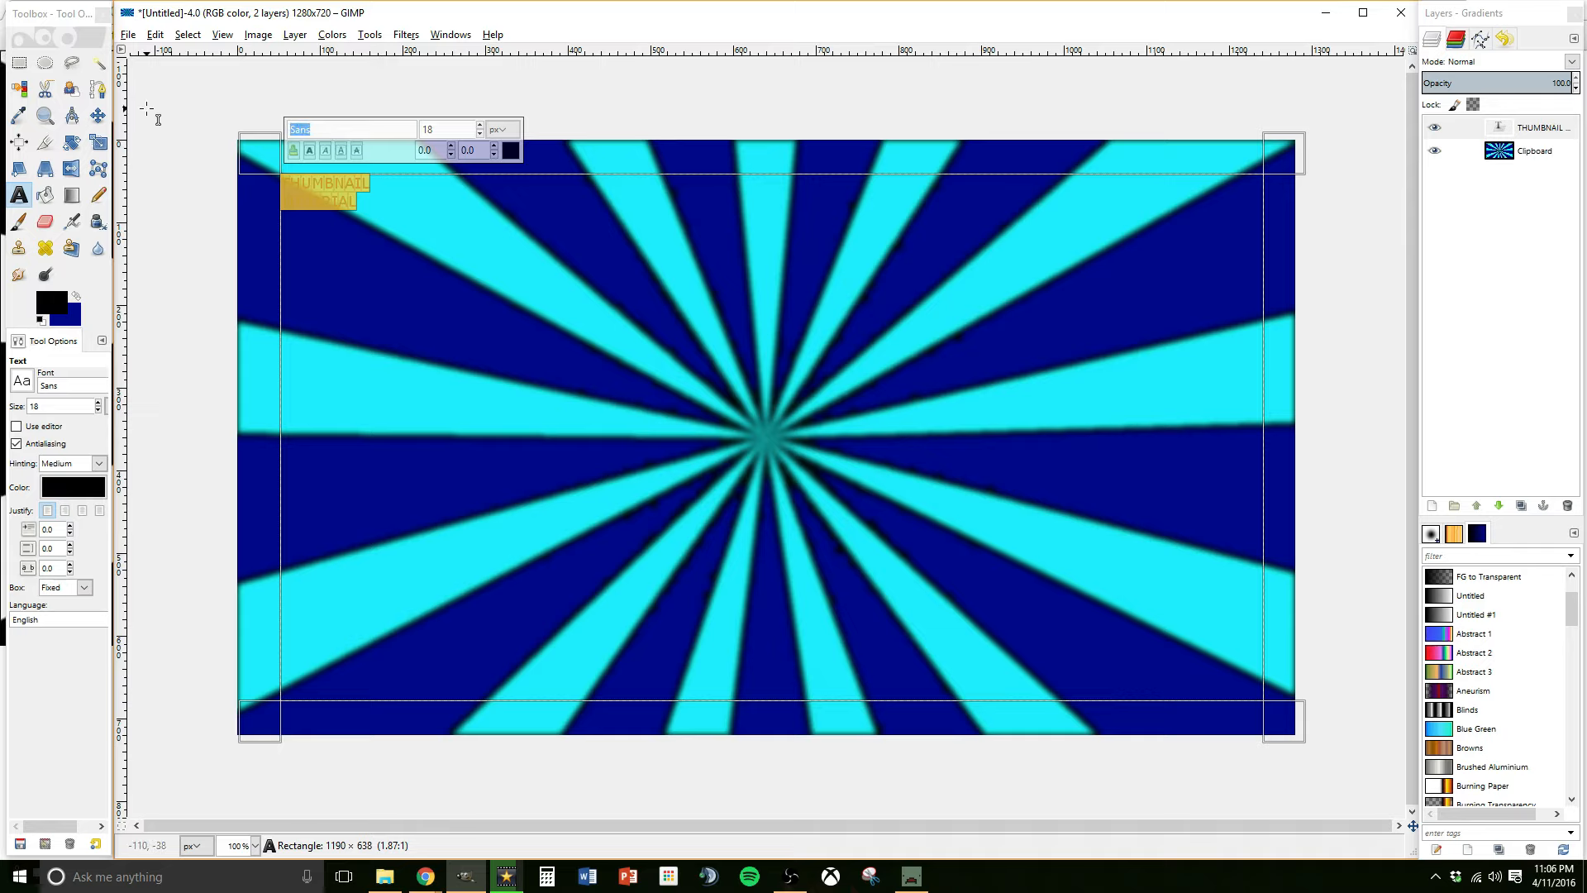
text(Agen)
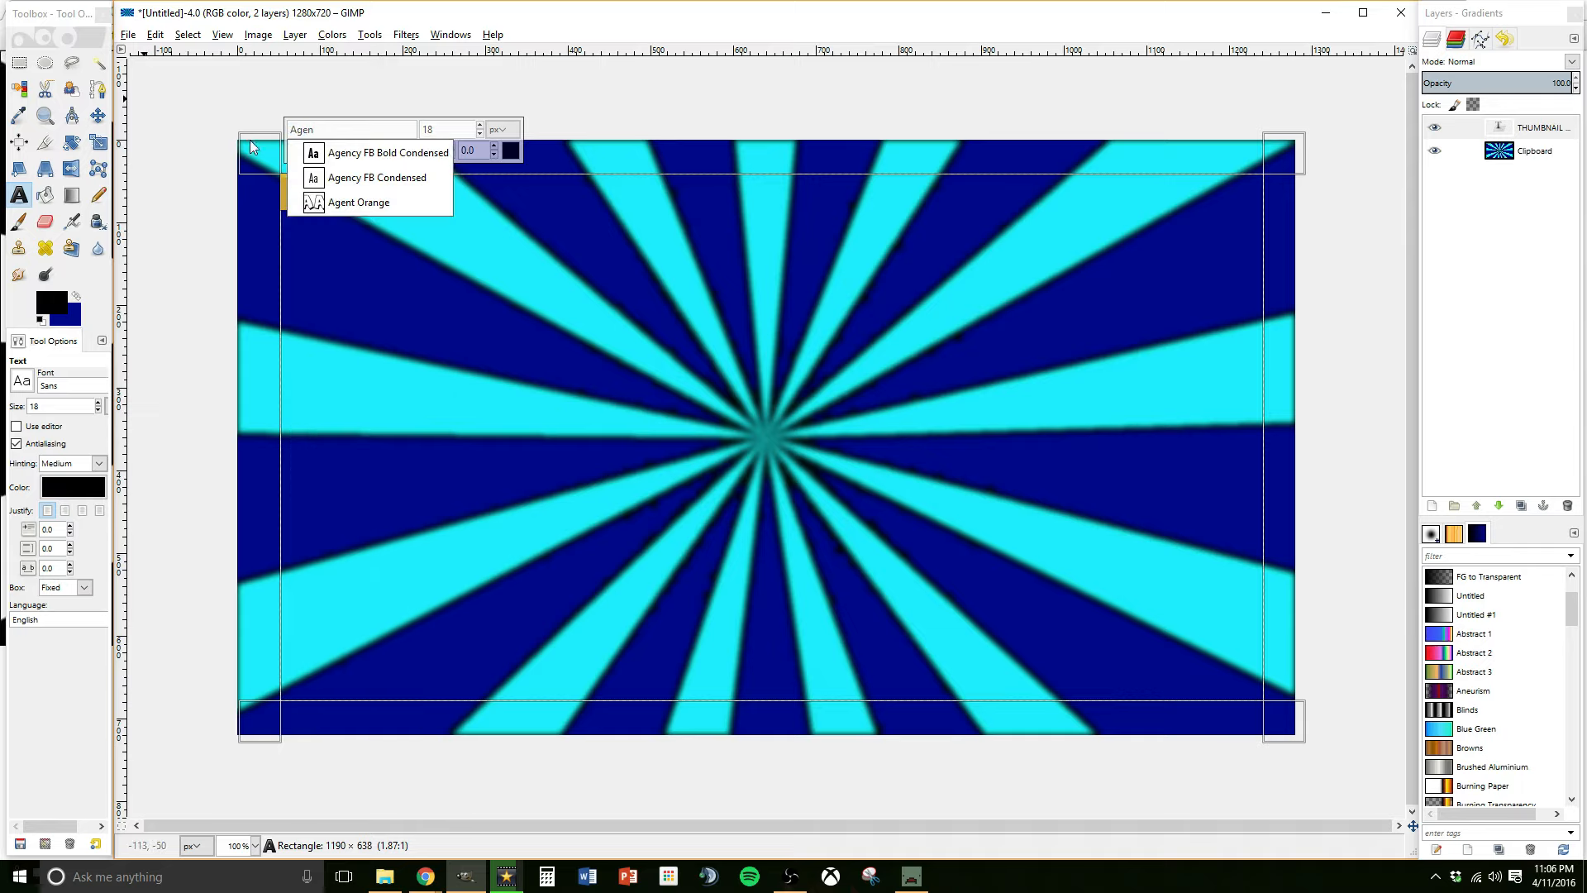
click(368, 202)
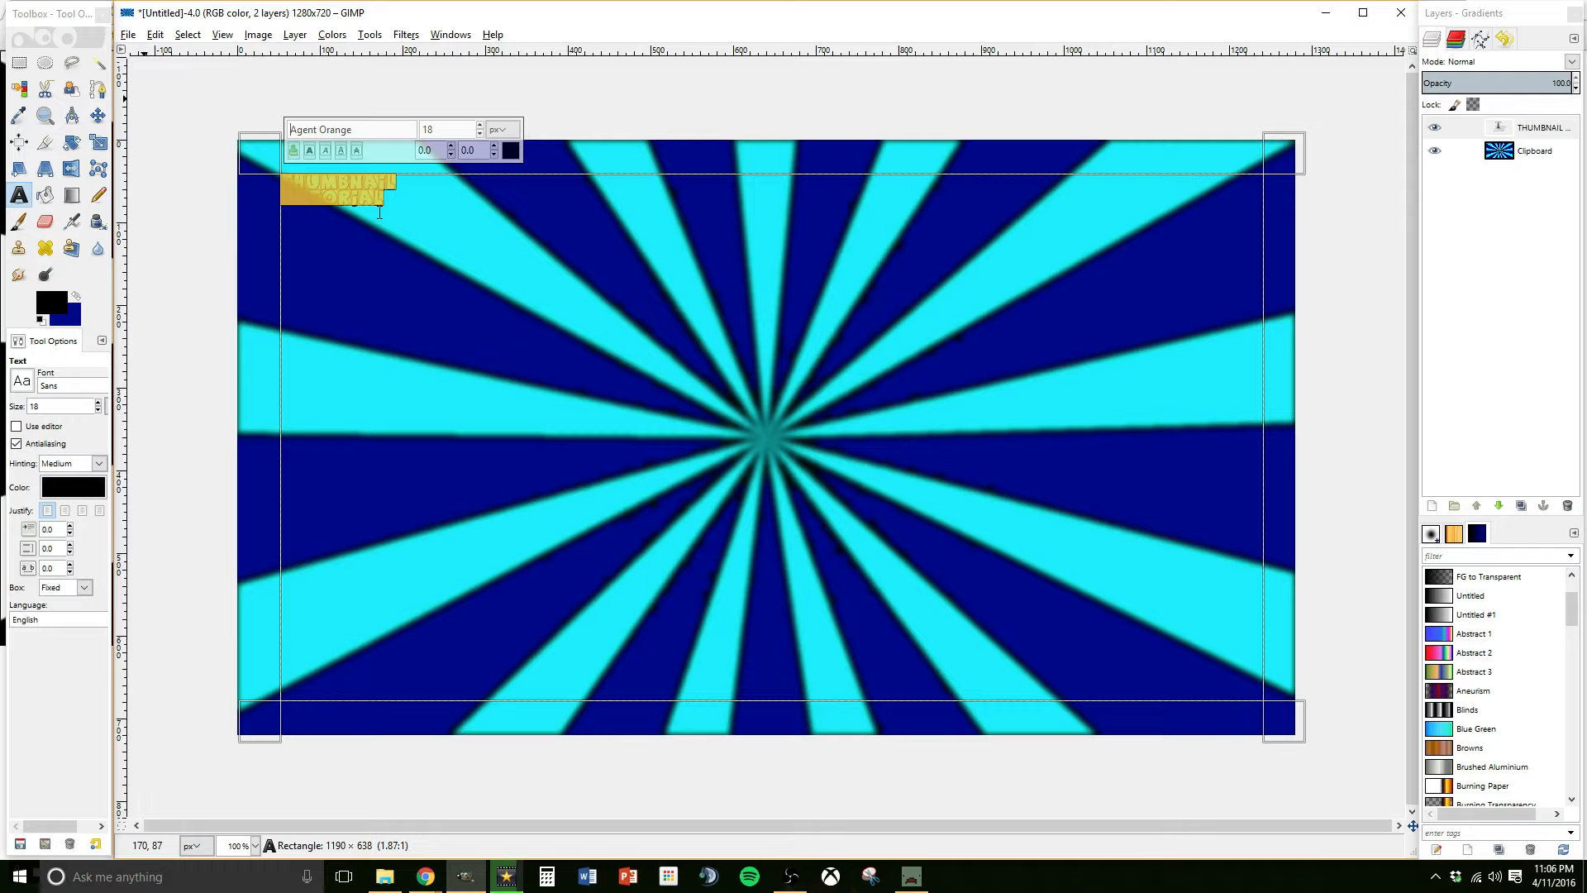
- Enlarge the title text to 153 px and expand its text box to about 1261 × 674 px
click(480, 125)
drag(480, 126, 480, 125)
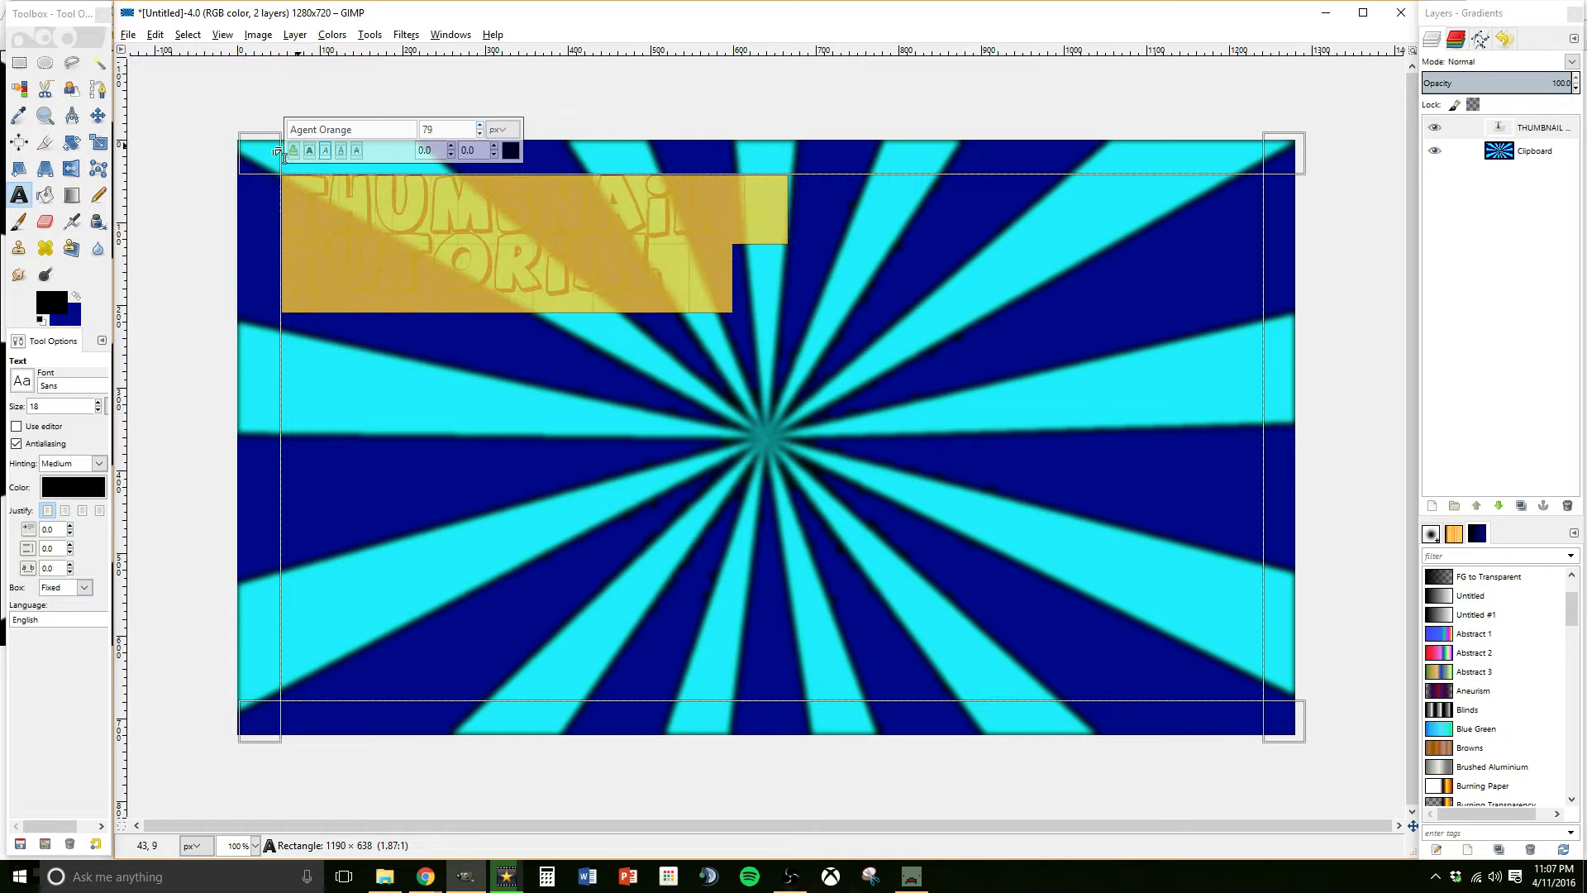
drag(257, 163, 232, 150)
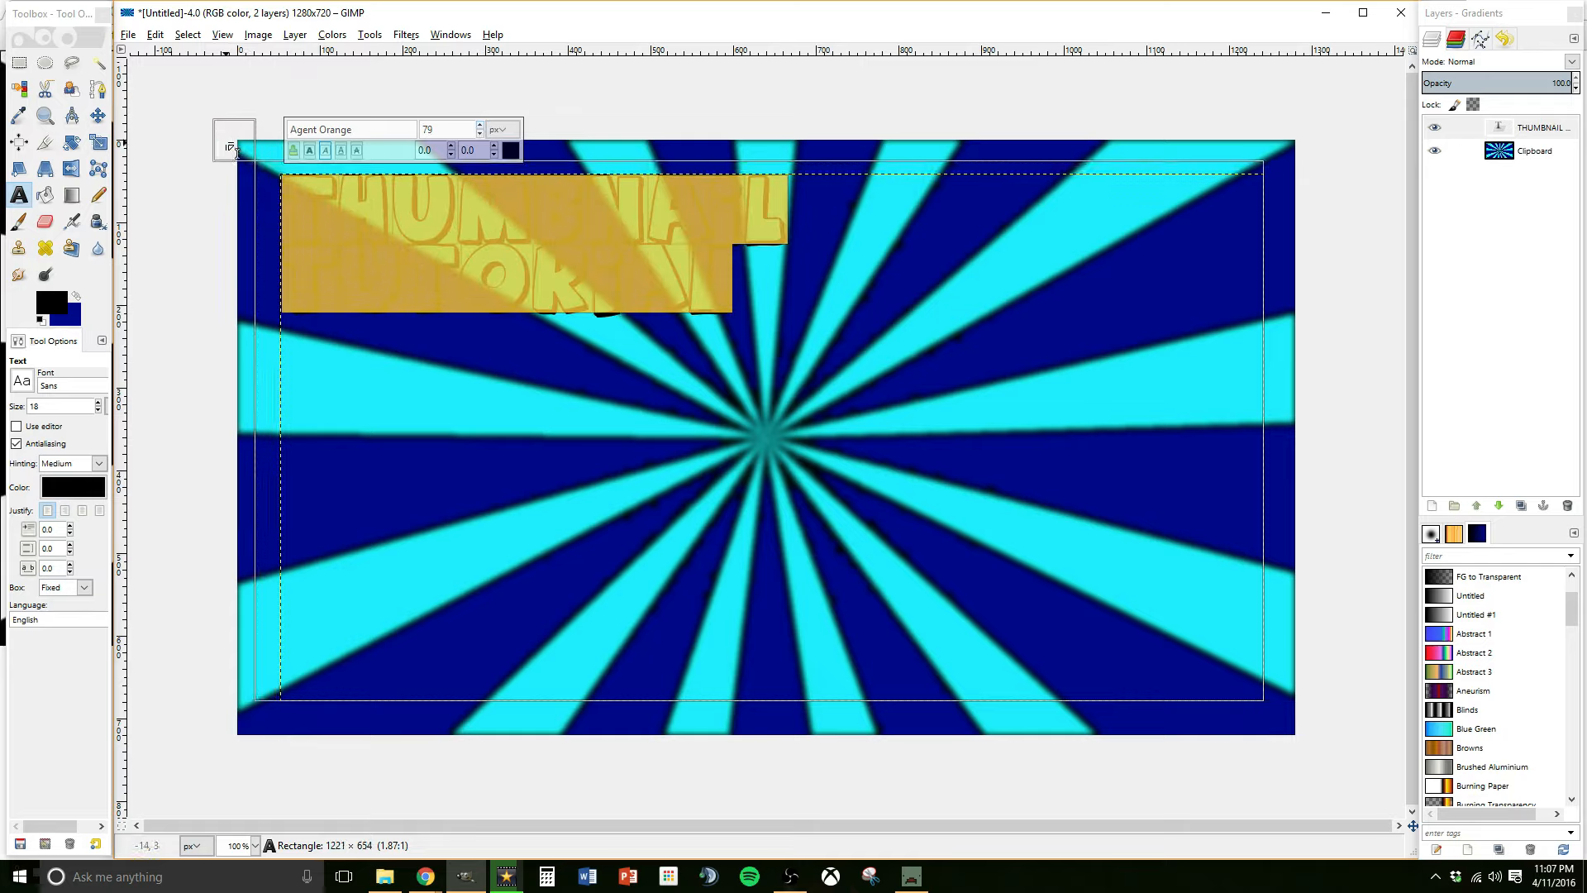
drag(454, 113, 454, 115)
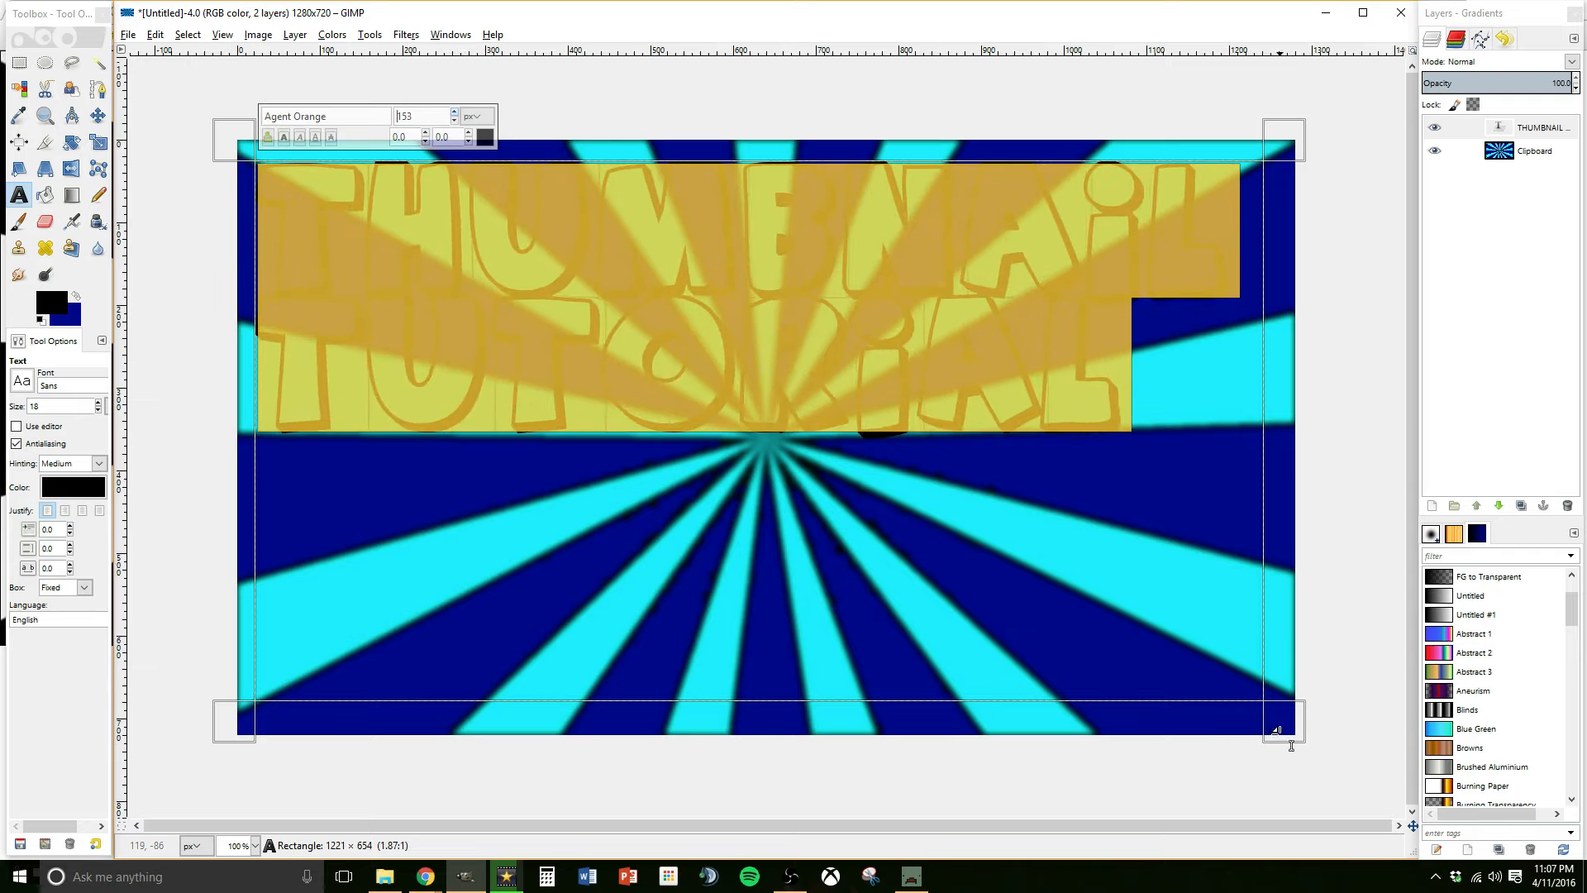
drag(1291, 745, 1314, 755)
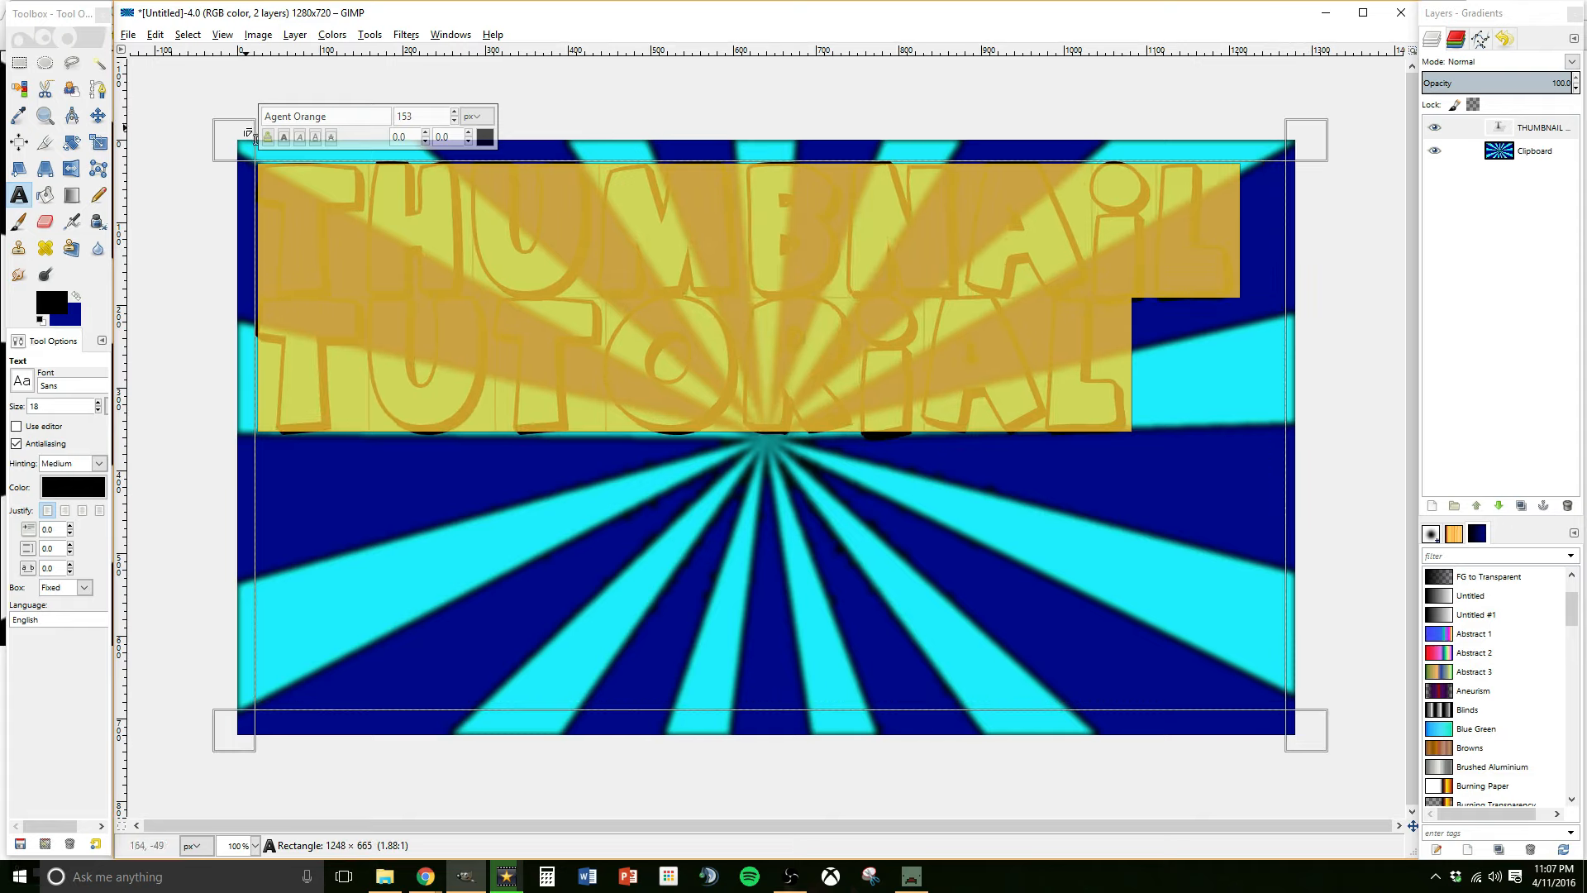
drag(238, 144, 225, 136)
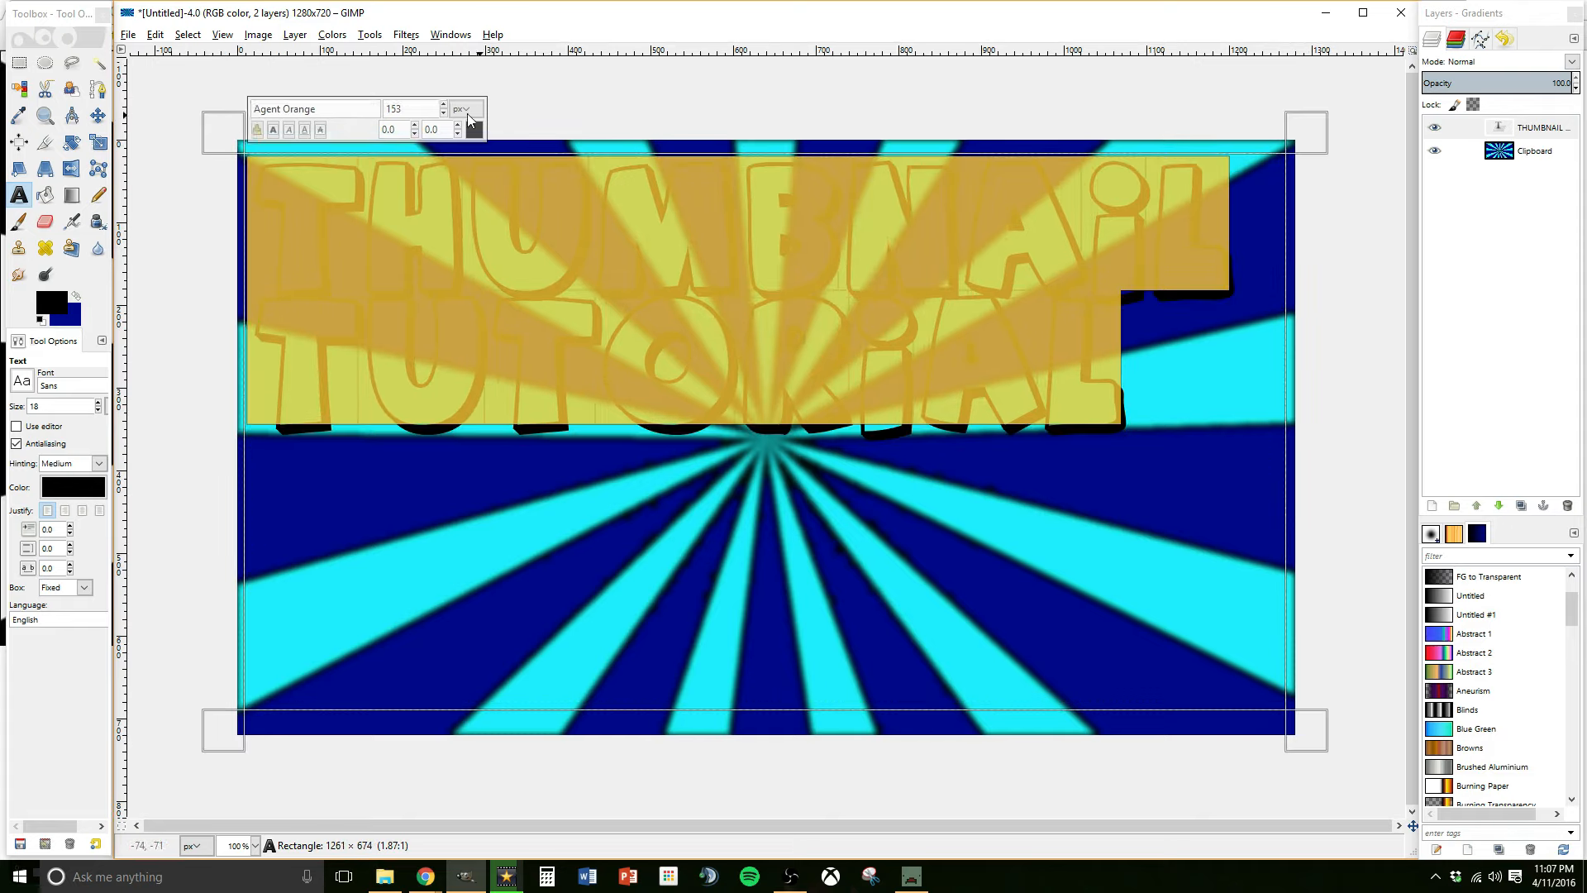
- Set the title text size to 162 px so THUMBNAIL spans the text box
click(442, 105)
click(442, 105)
click(442, 105)
click(442, 105)
click(443, 105)
click(442, 105)
click(442, 105)
click(443, 105)
click(442, 105)
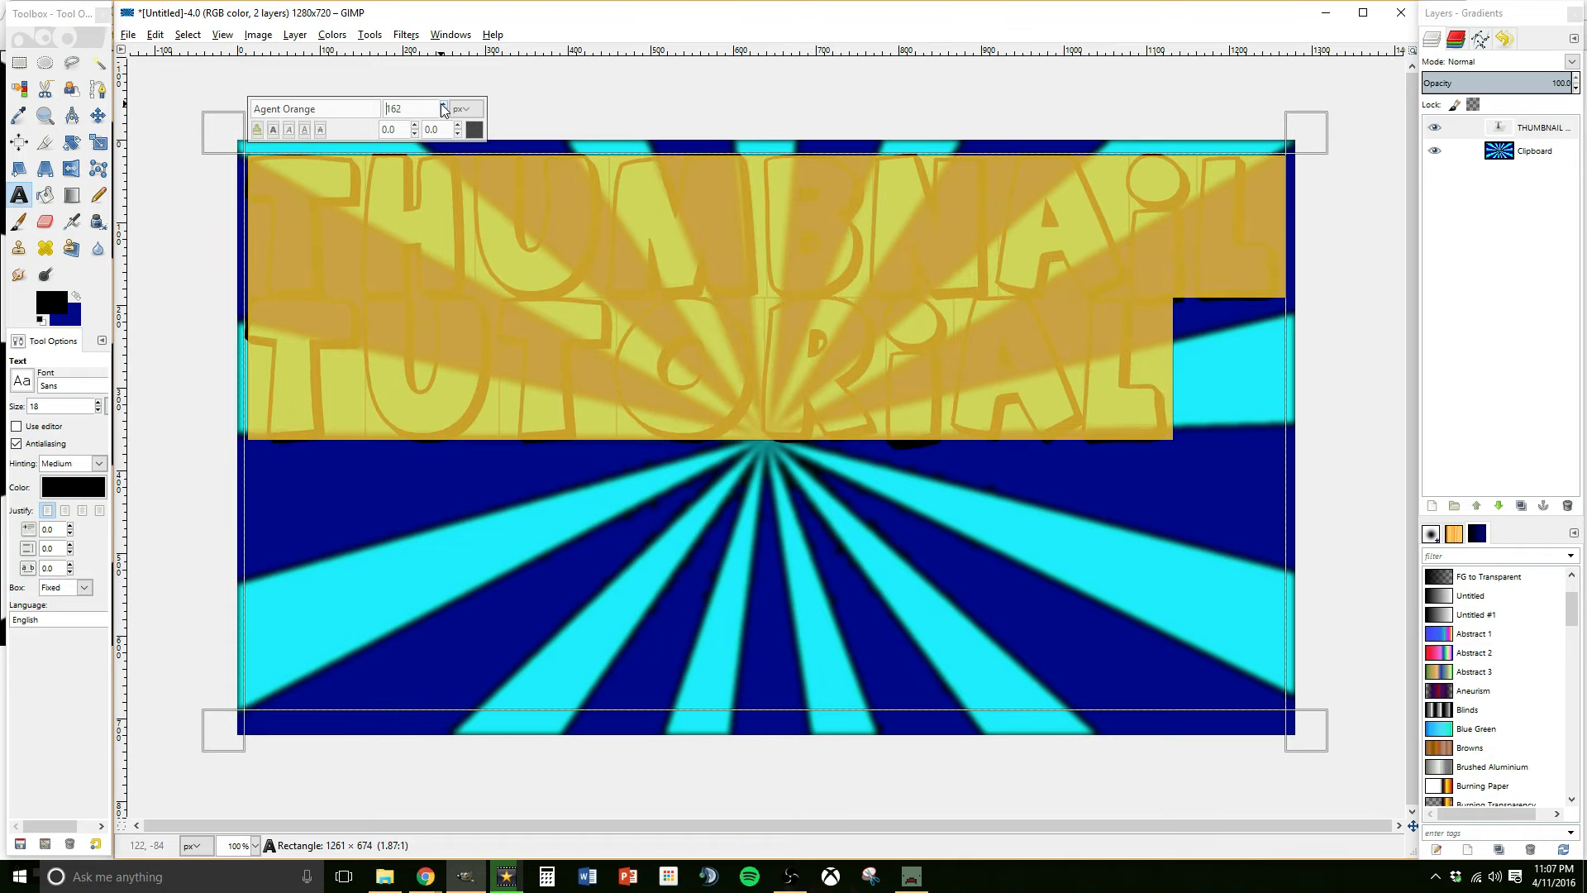
click(442, 105)
click(445, 114)
- Move TUTORIAL two lines down and toward the center, extending the text box to about 1277 × 715 px
click(363, 302)
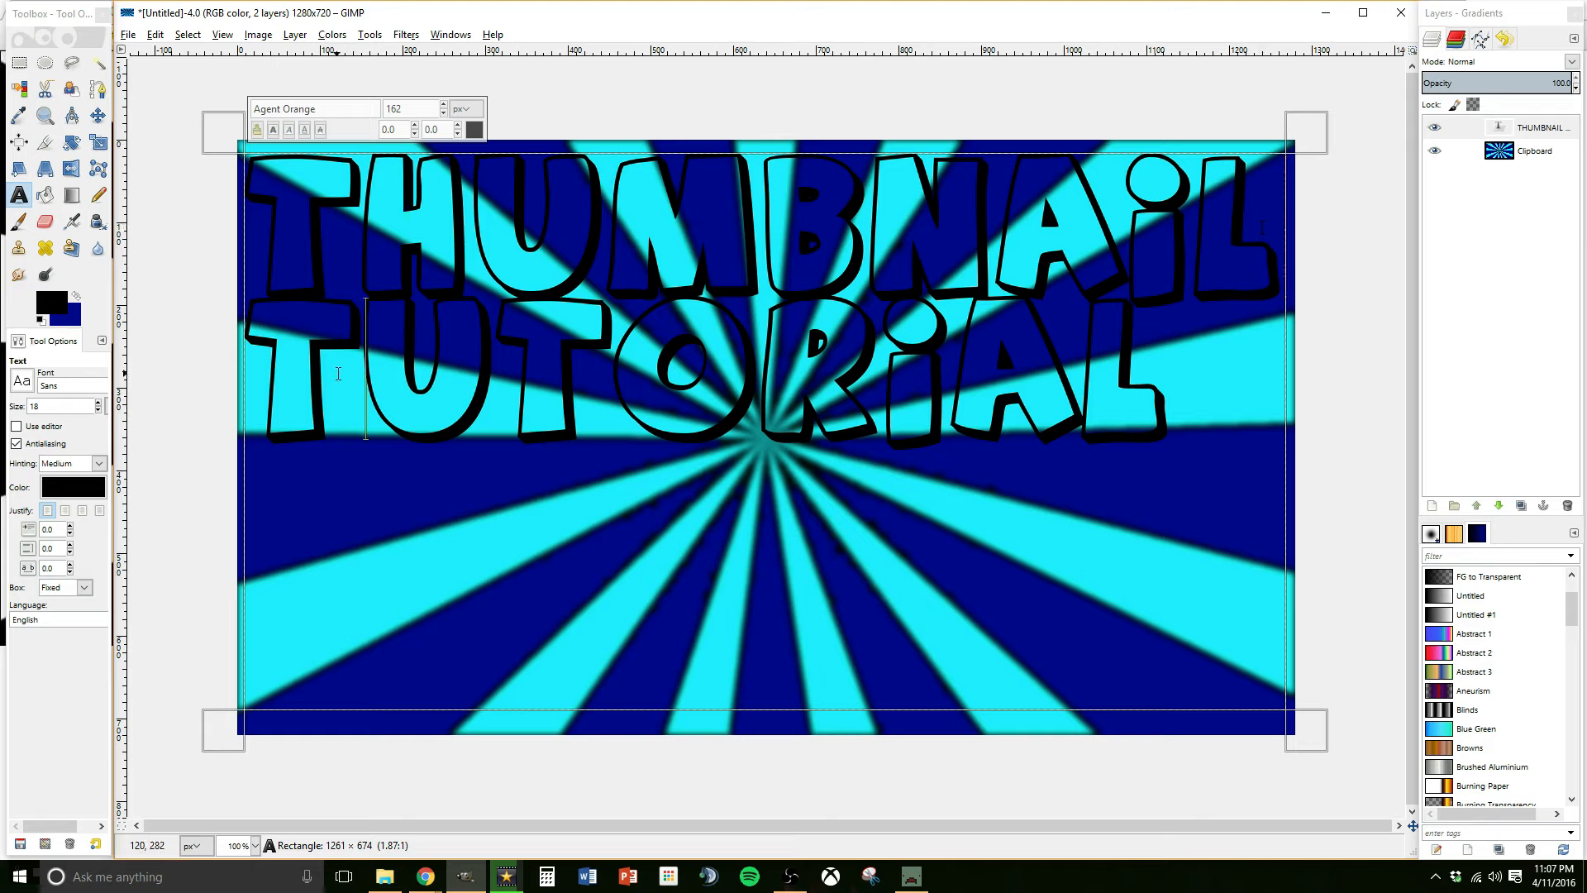
key(Left)
key(Return)
key(Return)
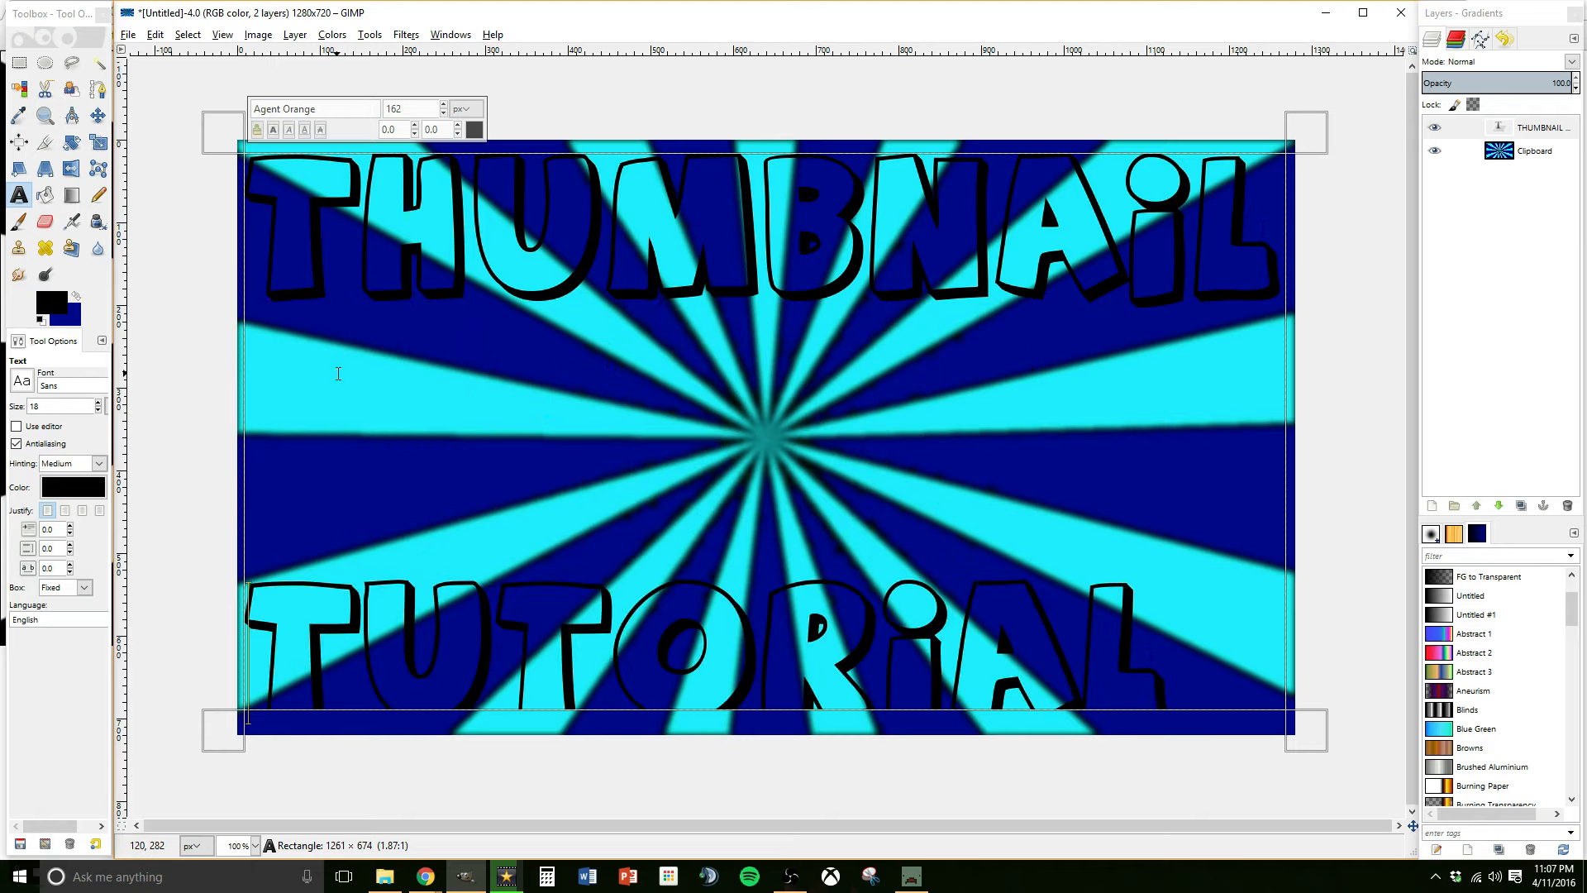
drag(1308, 743, 1320, 773)
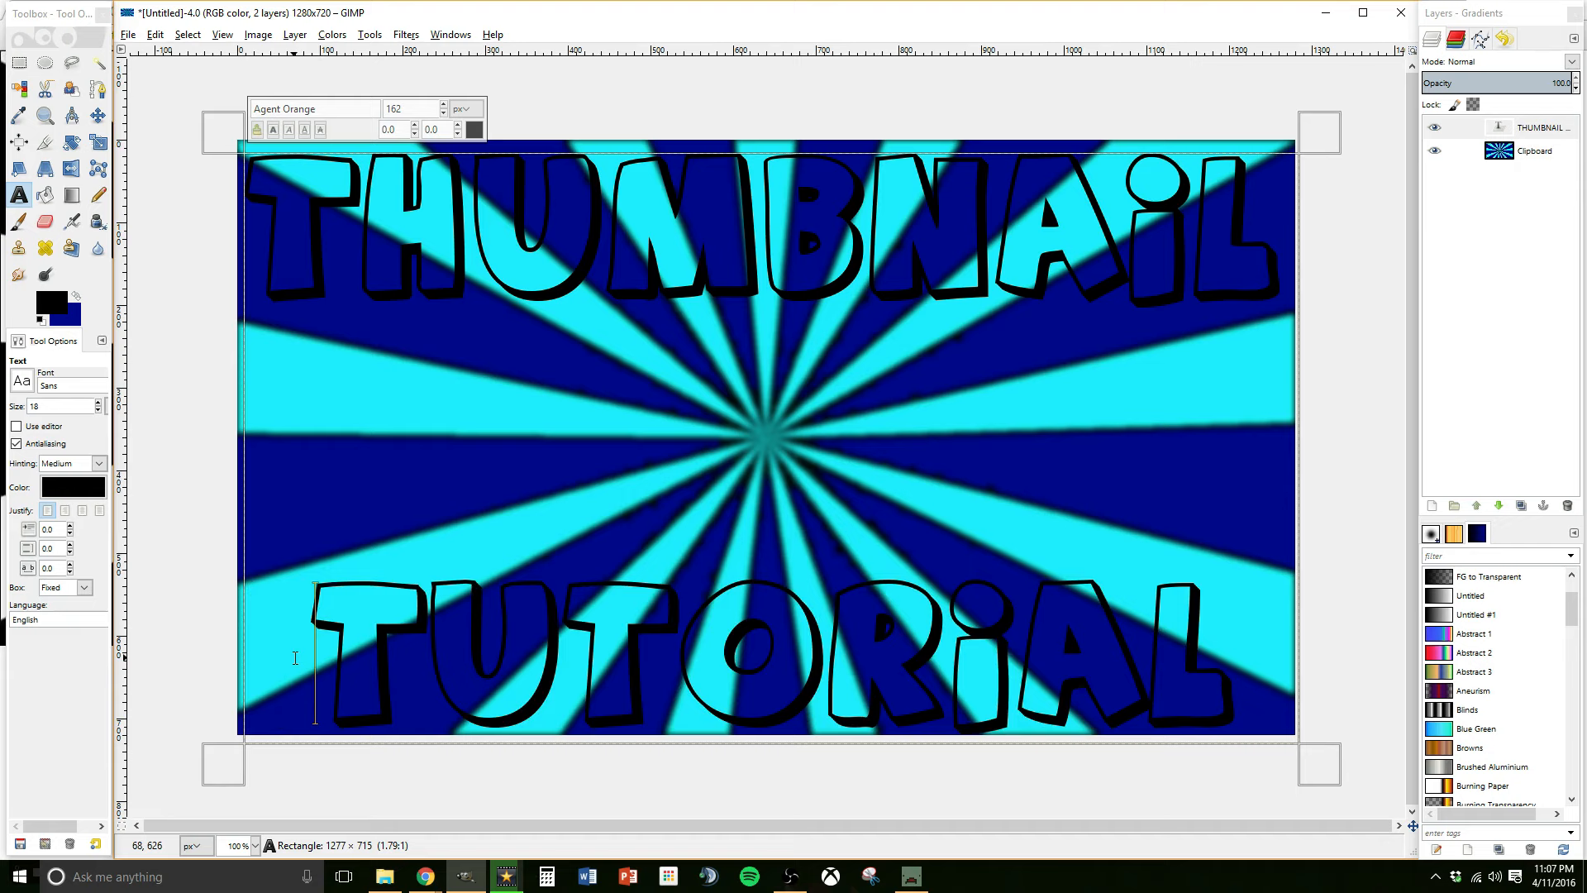
- Set the foreground color to white and bucket-fill the inside of every letter of THUMBNAIL
click(46, 195)
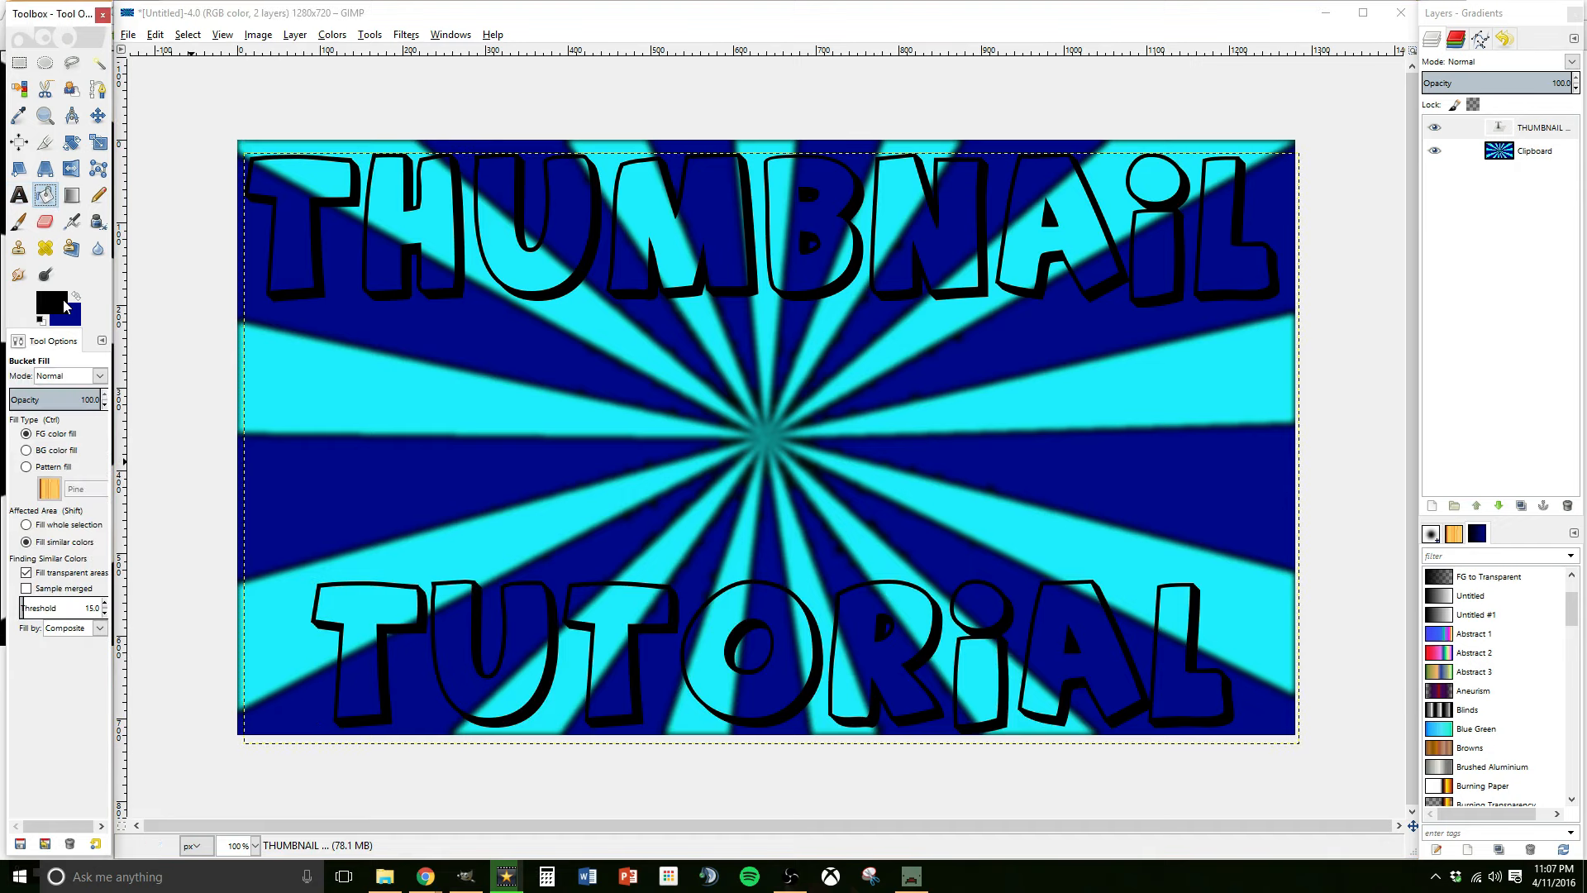
click(52, 303)
click(609, 534)
click(527, 599)
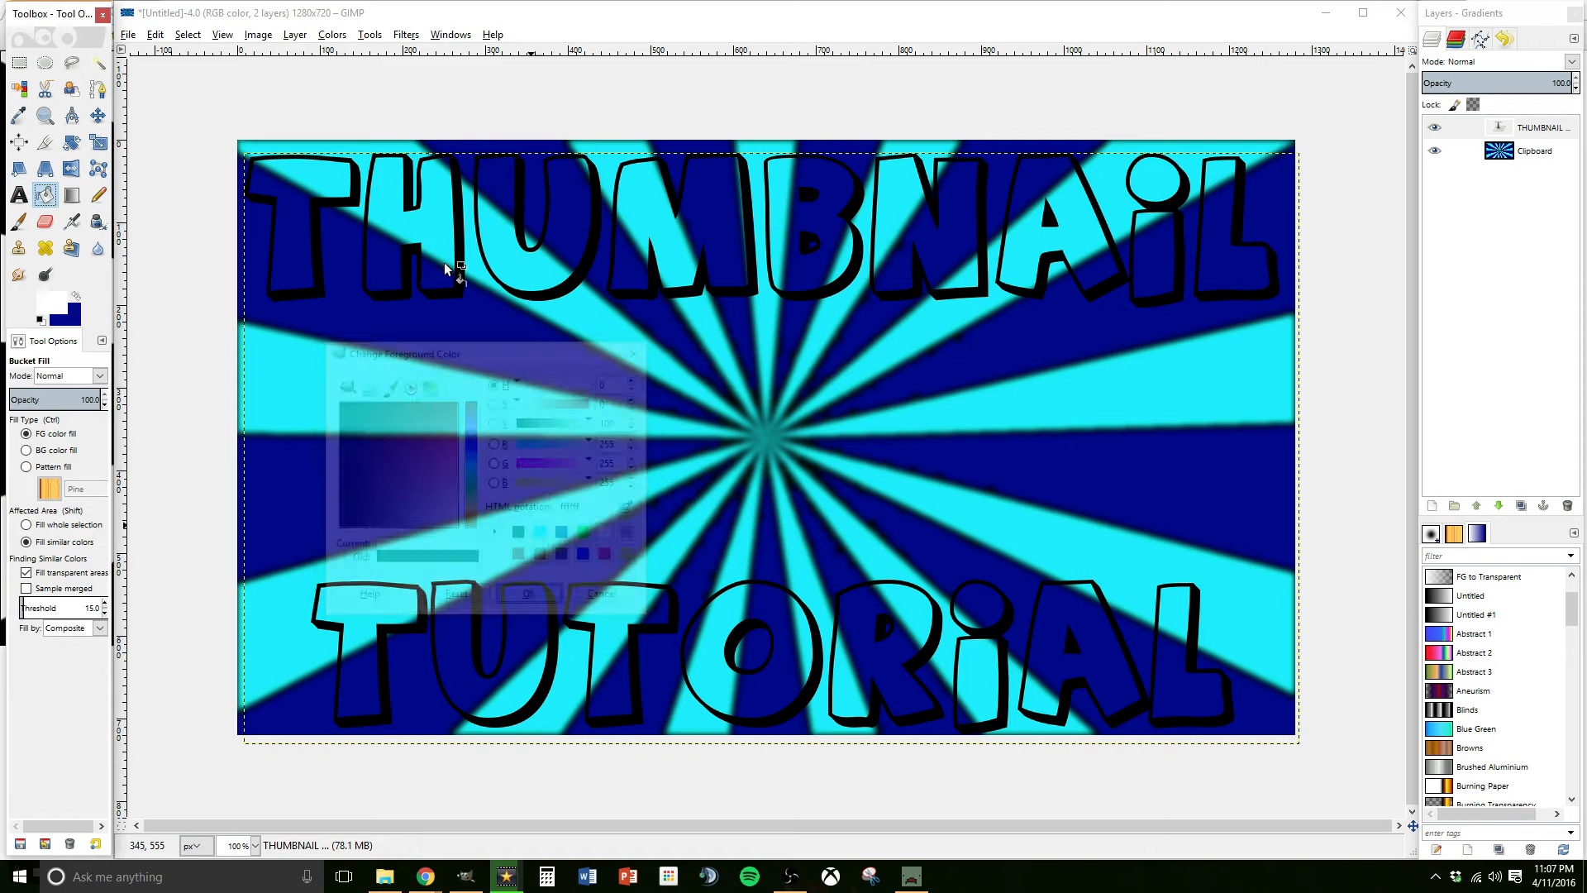
click(437, 231)
click(306, 231)
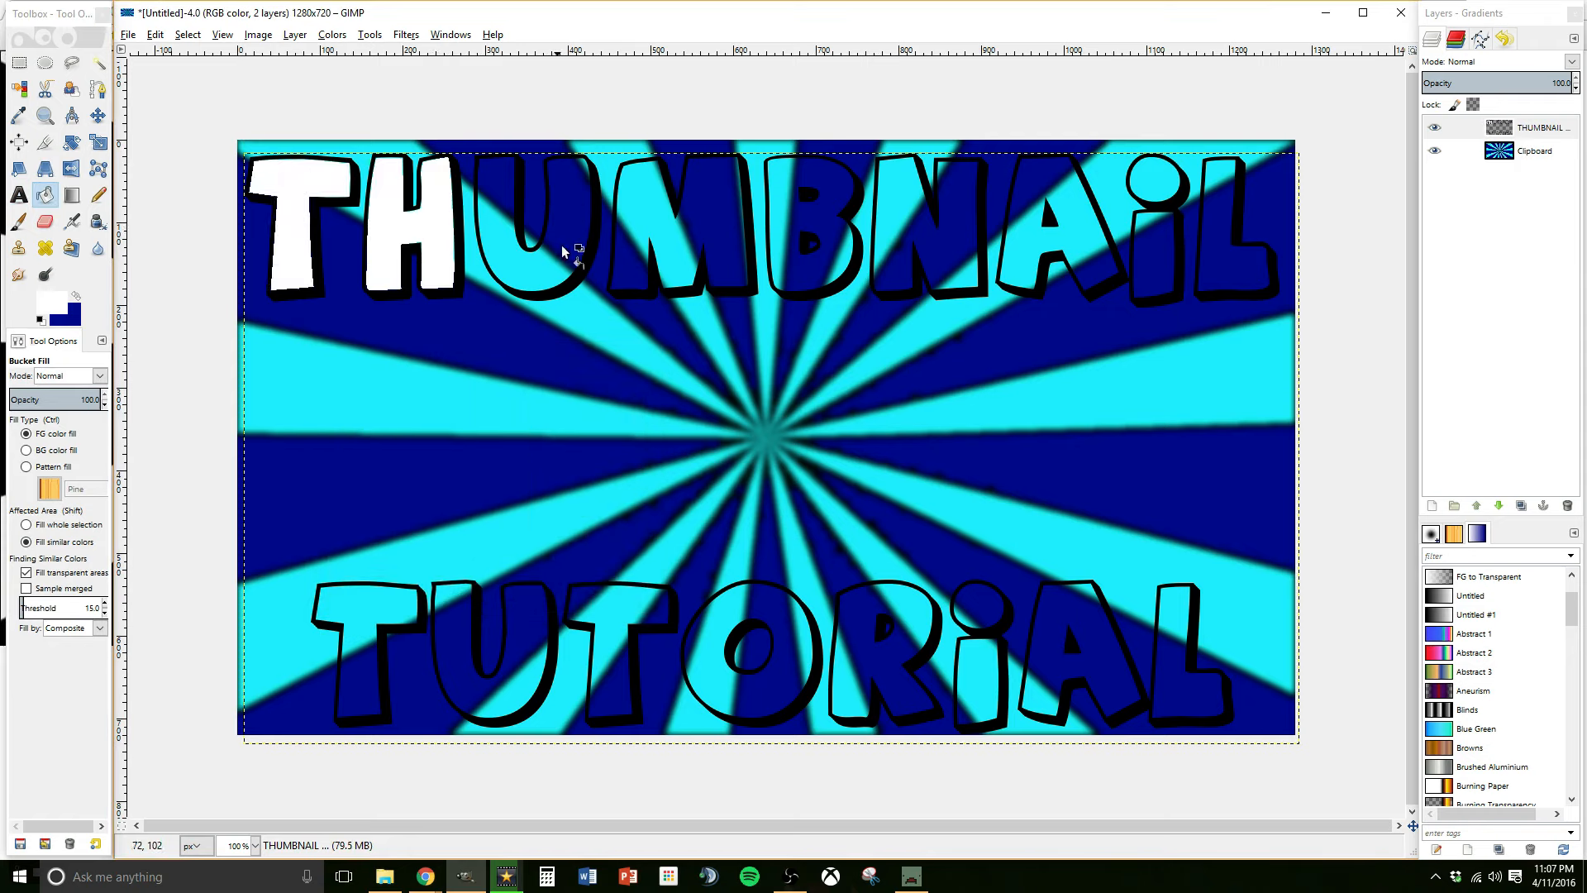
click(552, 250)
click(691, 240)
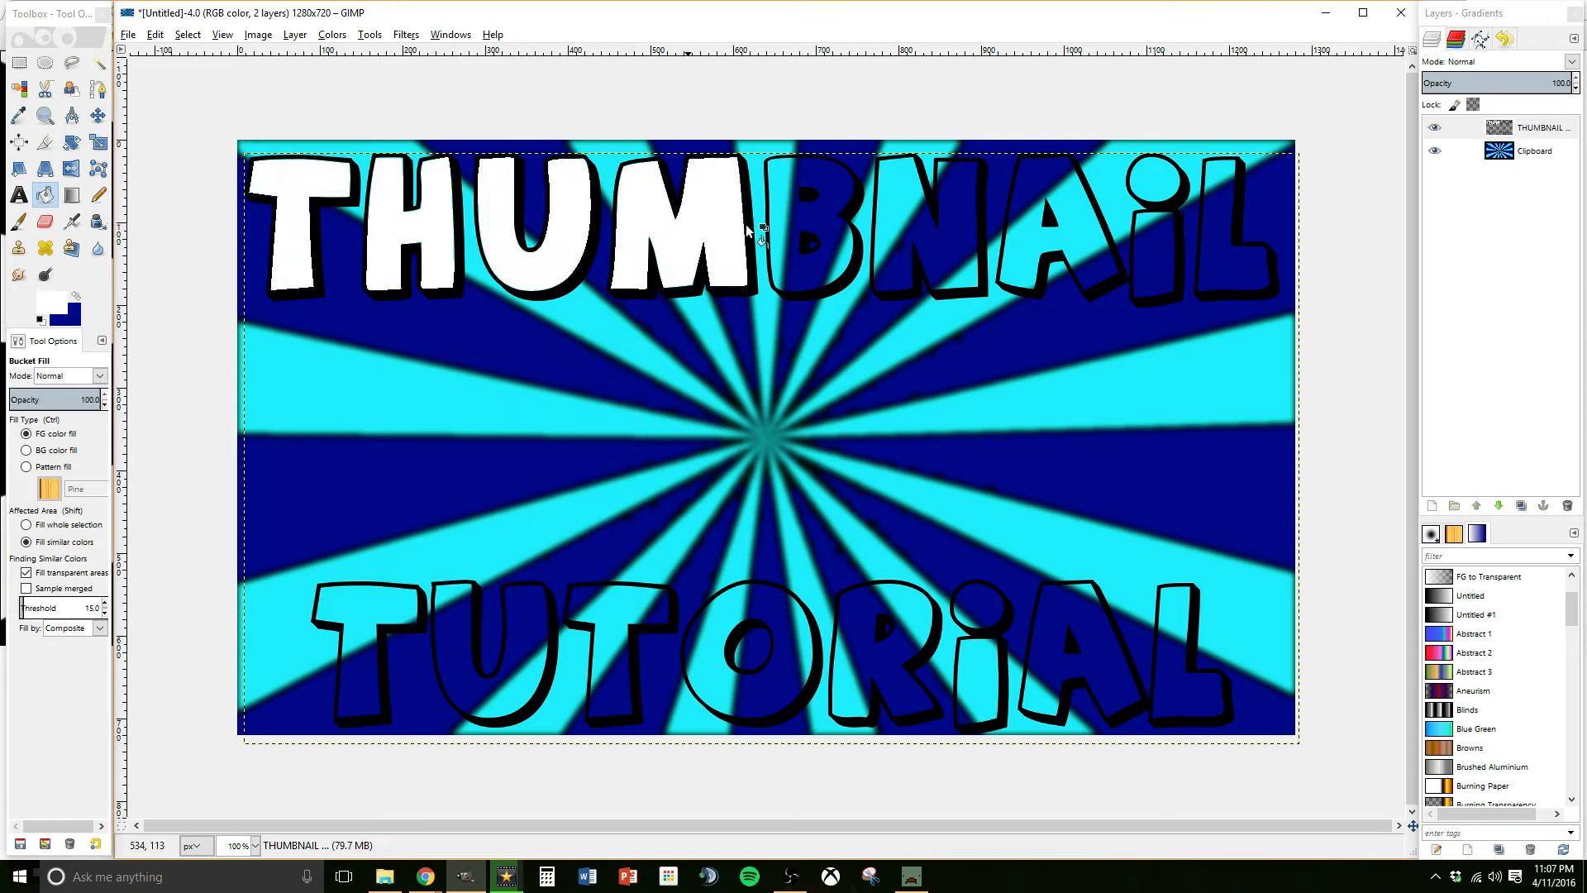
click(816, 167)
click(912, 193)
click(1033, 185)
click(1149, 185)
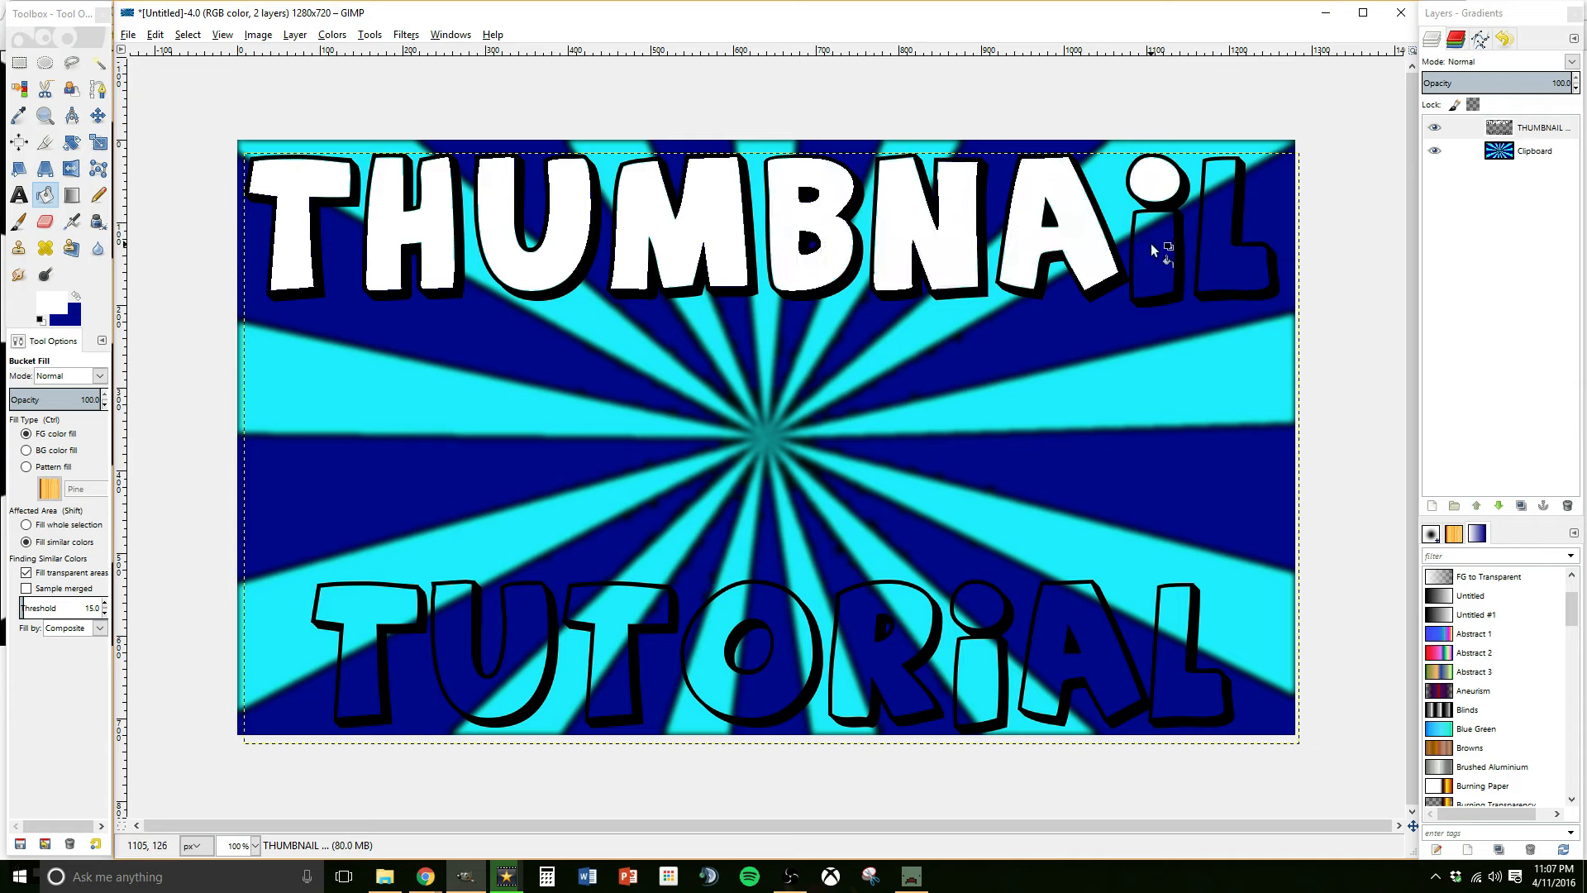
click(1152, 246)
click(1234, 284)
- Bucket-fill the inside of every letter of TUTORIAL with white
click(1189, 595)
click(1089, 621)
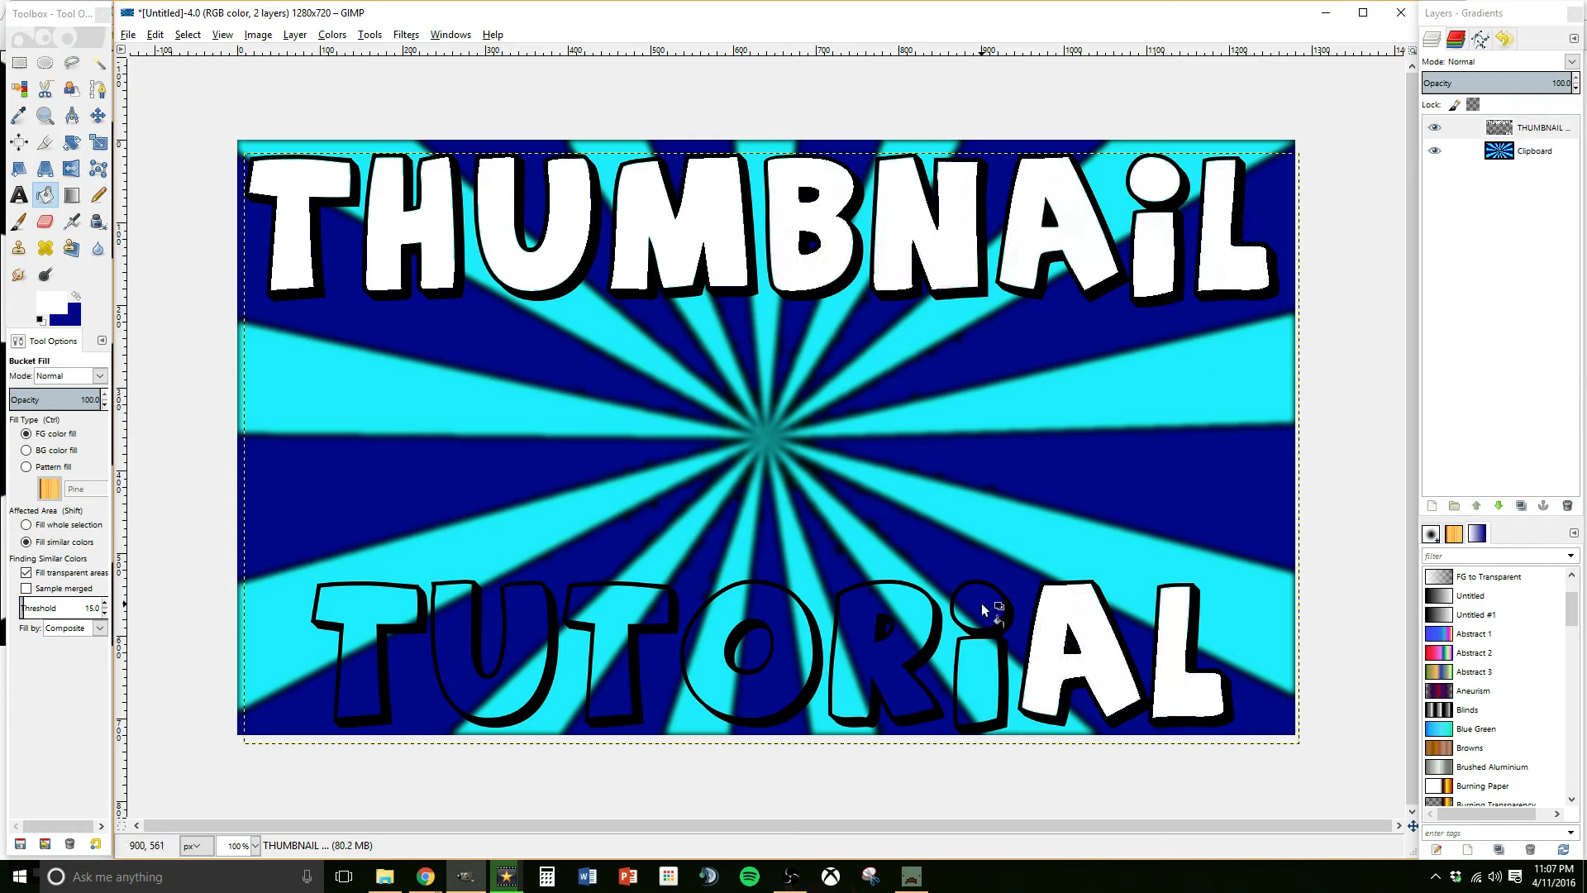
click(980, 610)
click(980, 678)
click(851, 653)
click(641, 617)
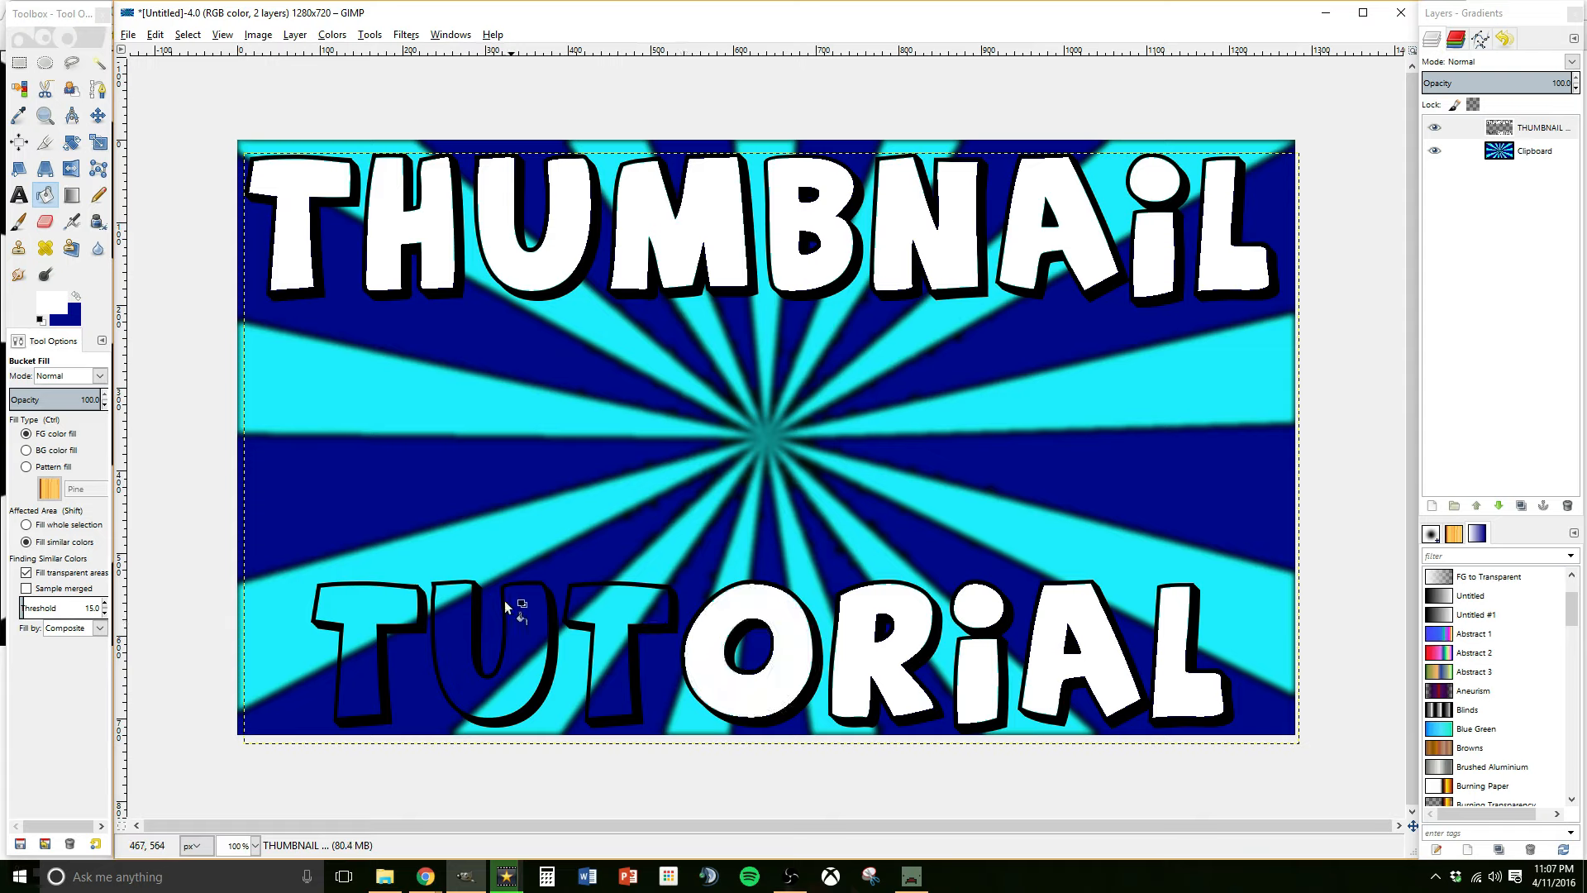
click(506, 602)
click(395, 620)
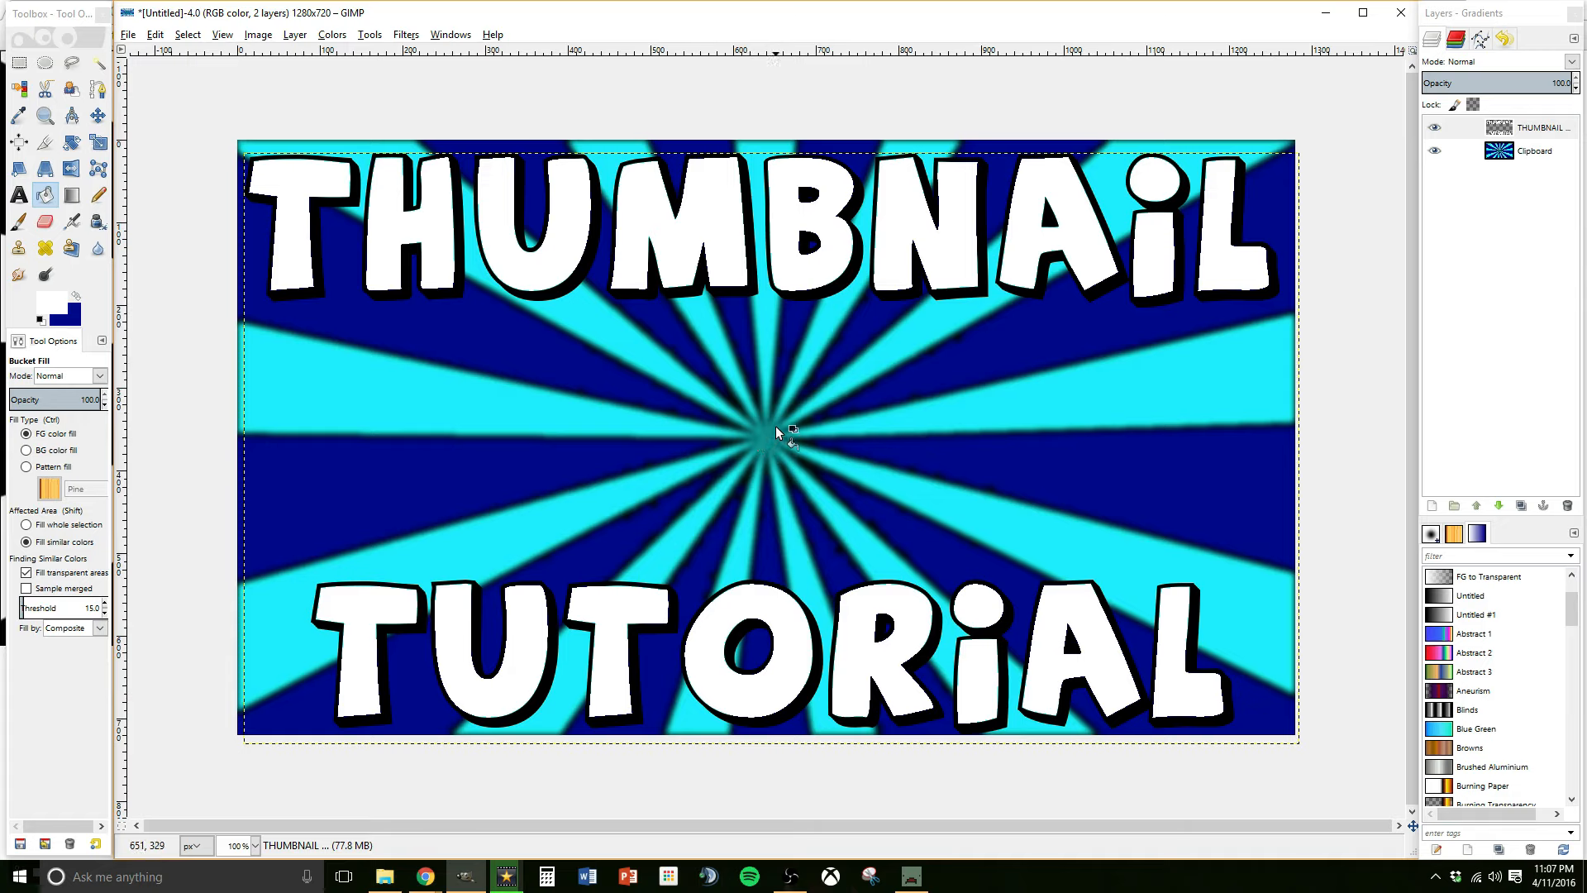
- Look through the Pictures folder inside the desktop's RedFlyer44 folder for a usable graphic, closing the file window when done
click(392, 875)
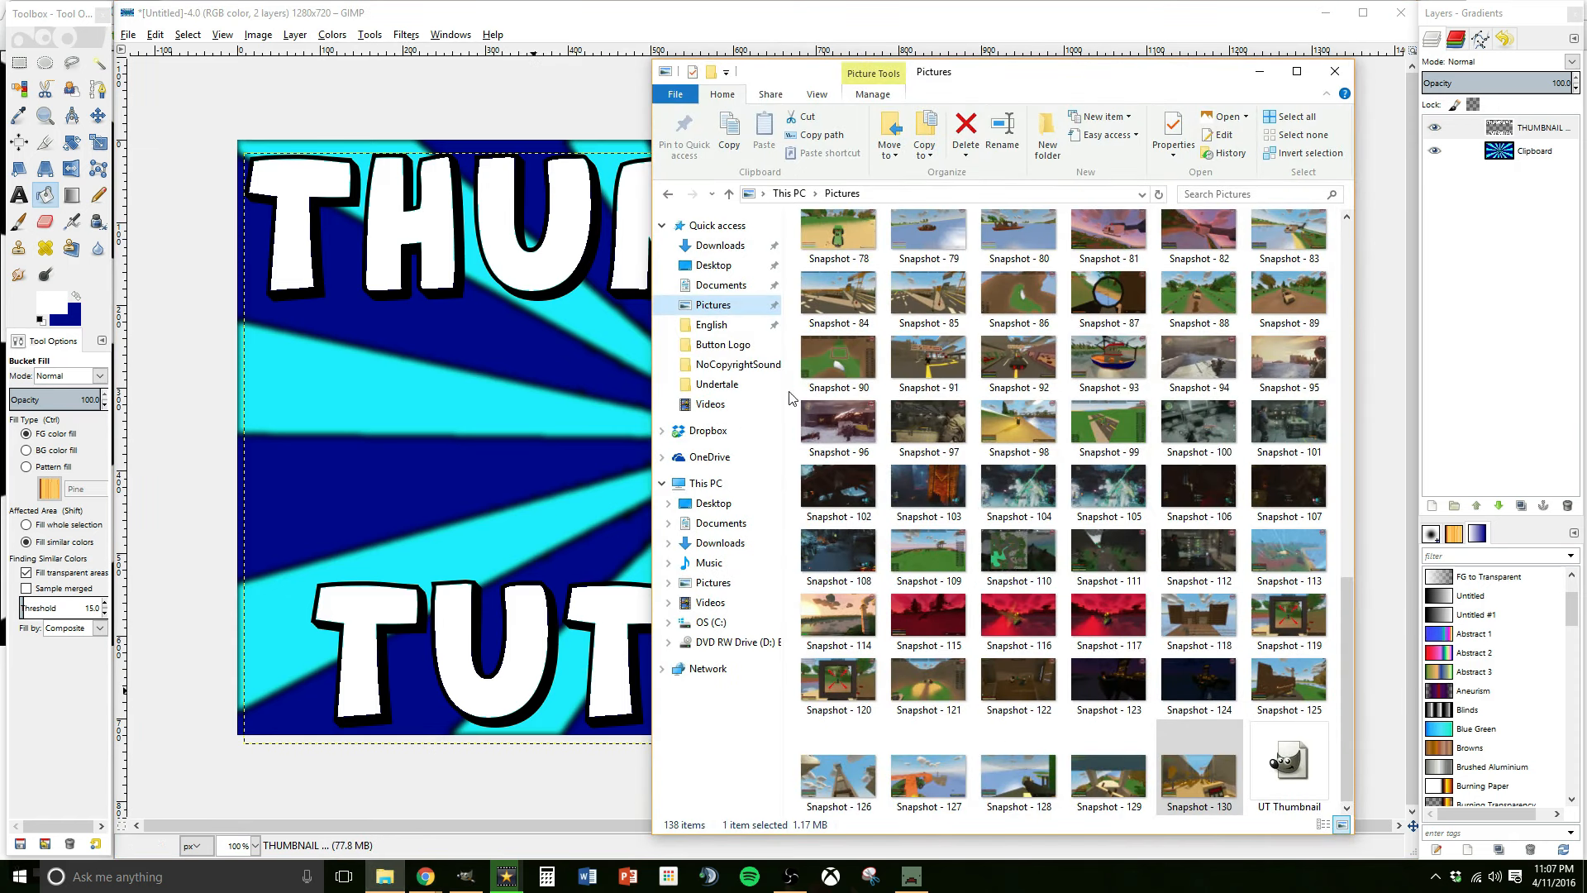
click(733, 269)
double_click(1265, 263)
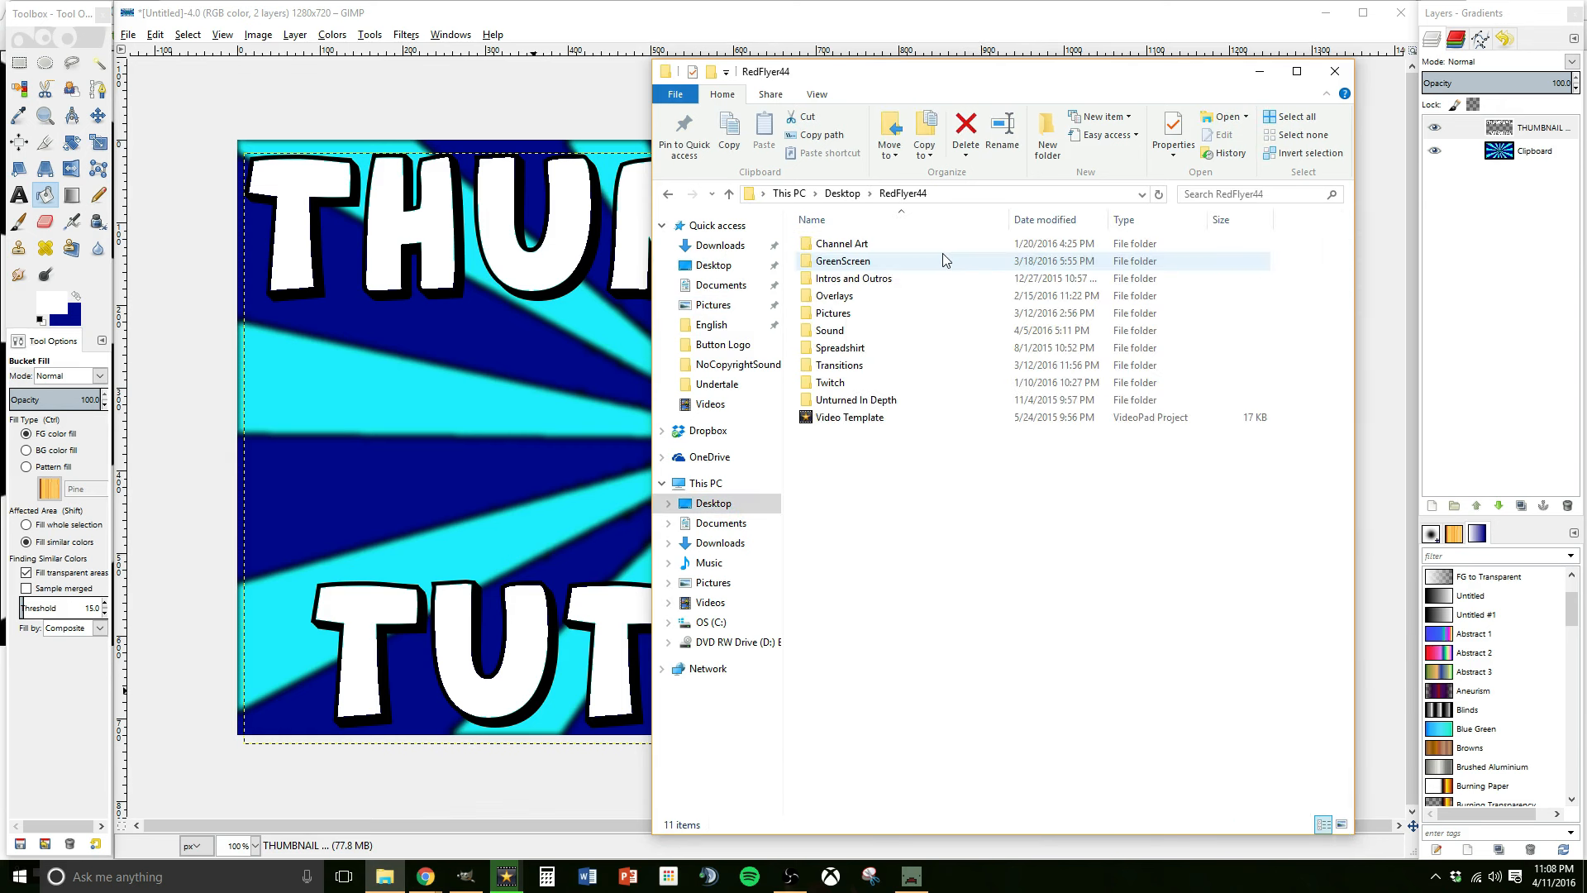
double_click(843, 312)
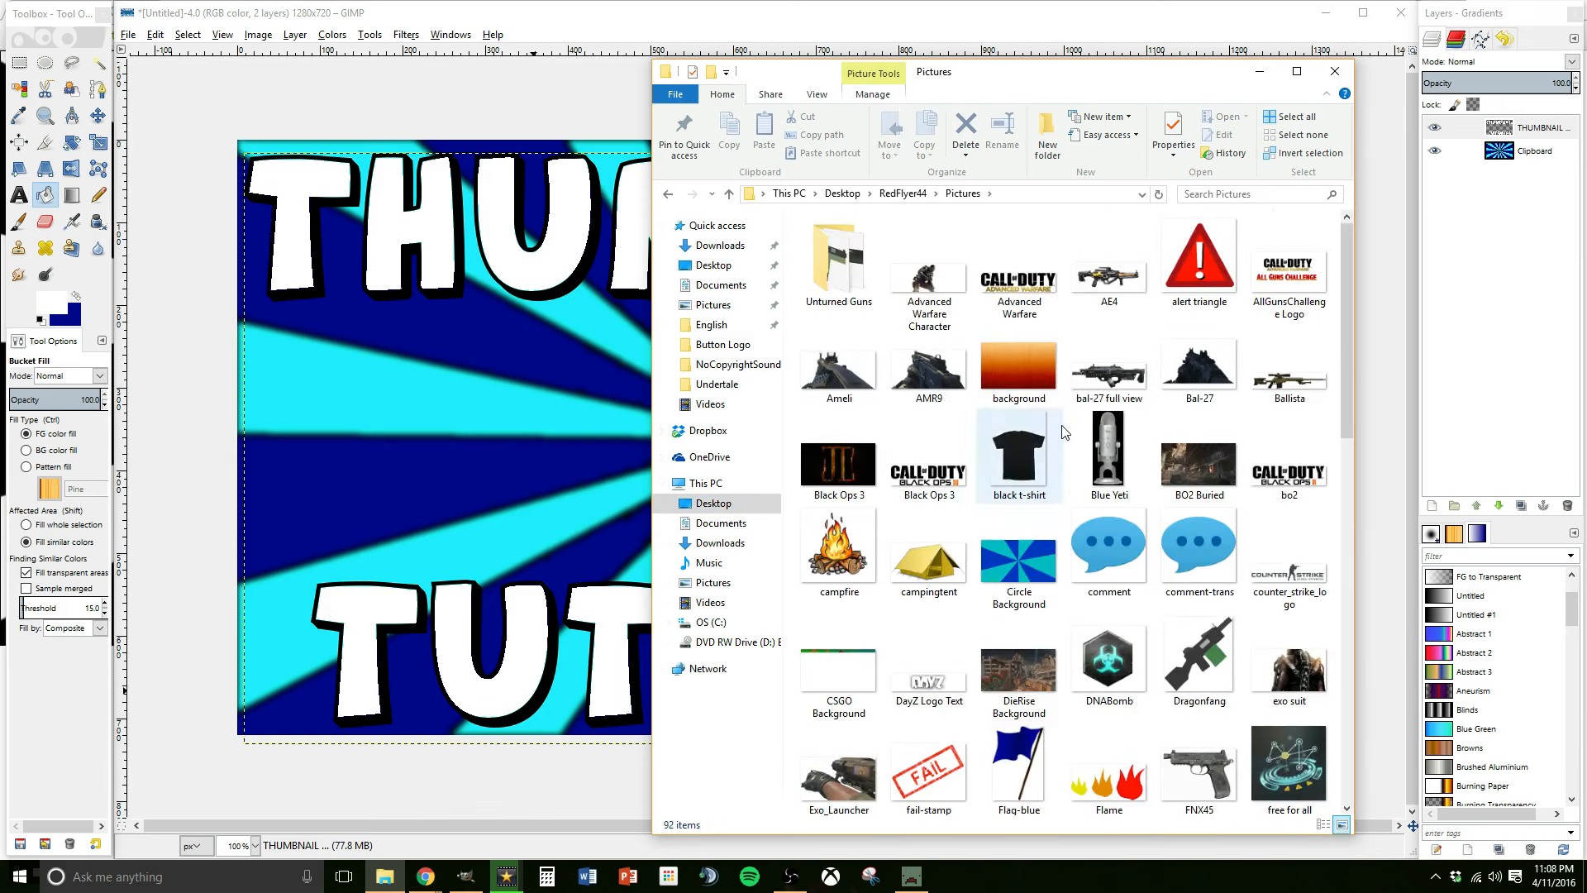
scroll(1075, 447, down, 13)
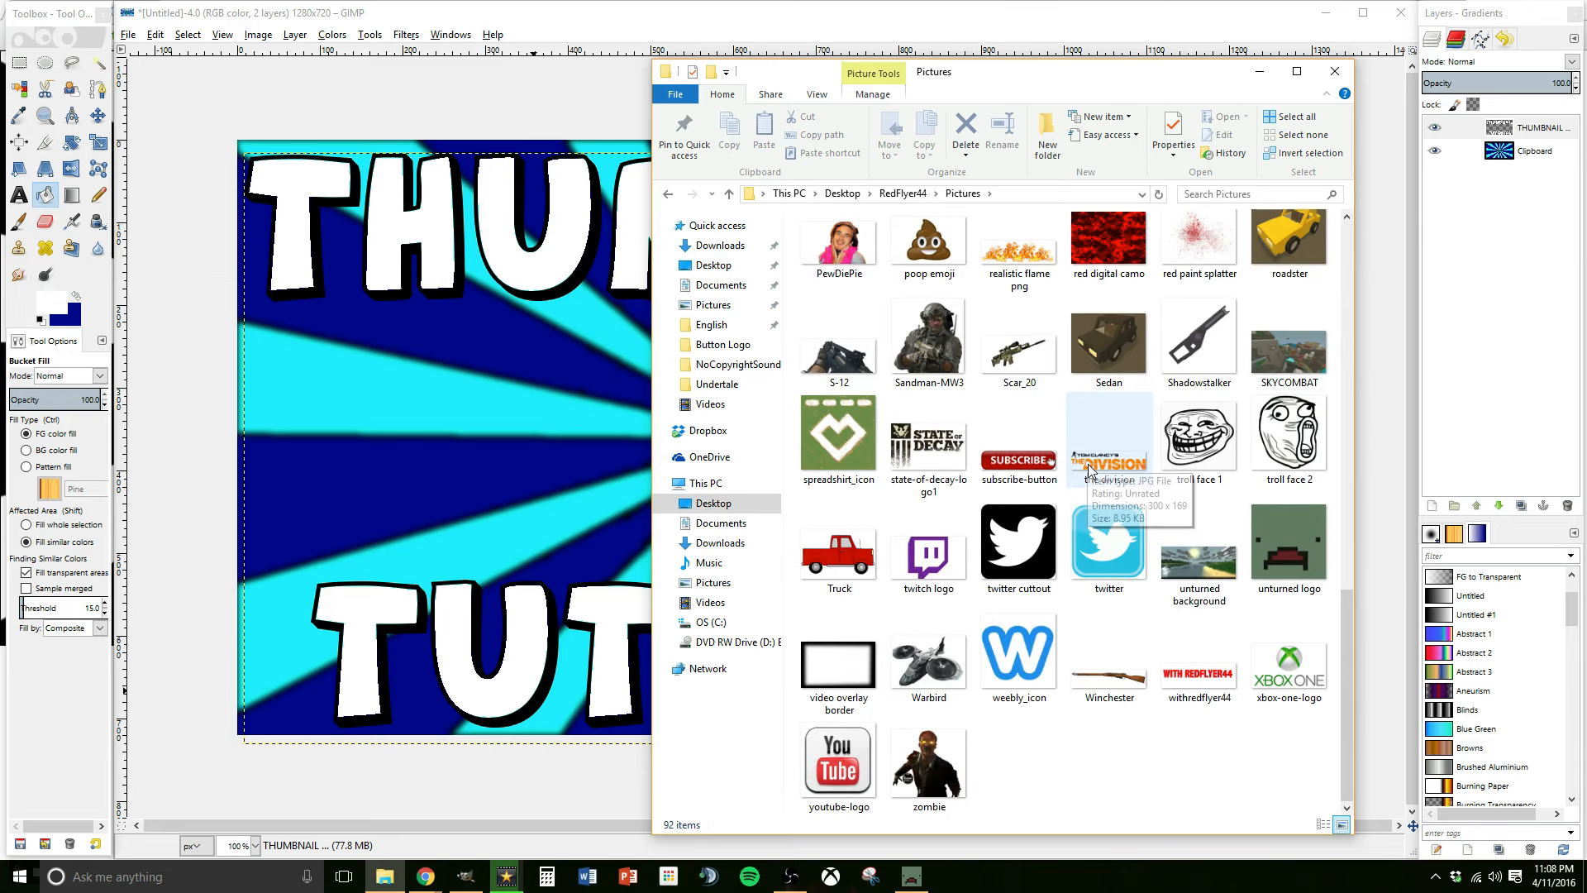
scroll(980, 582, up, 13)
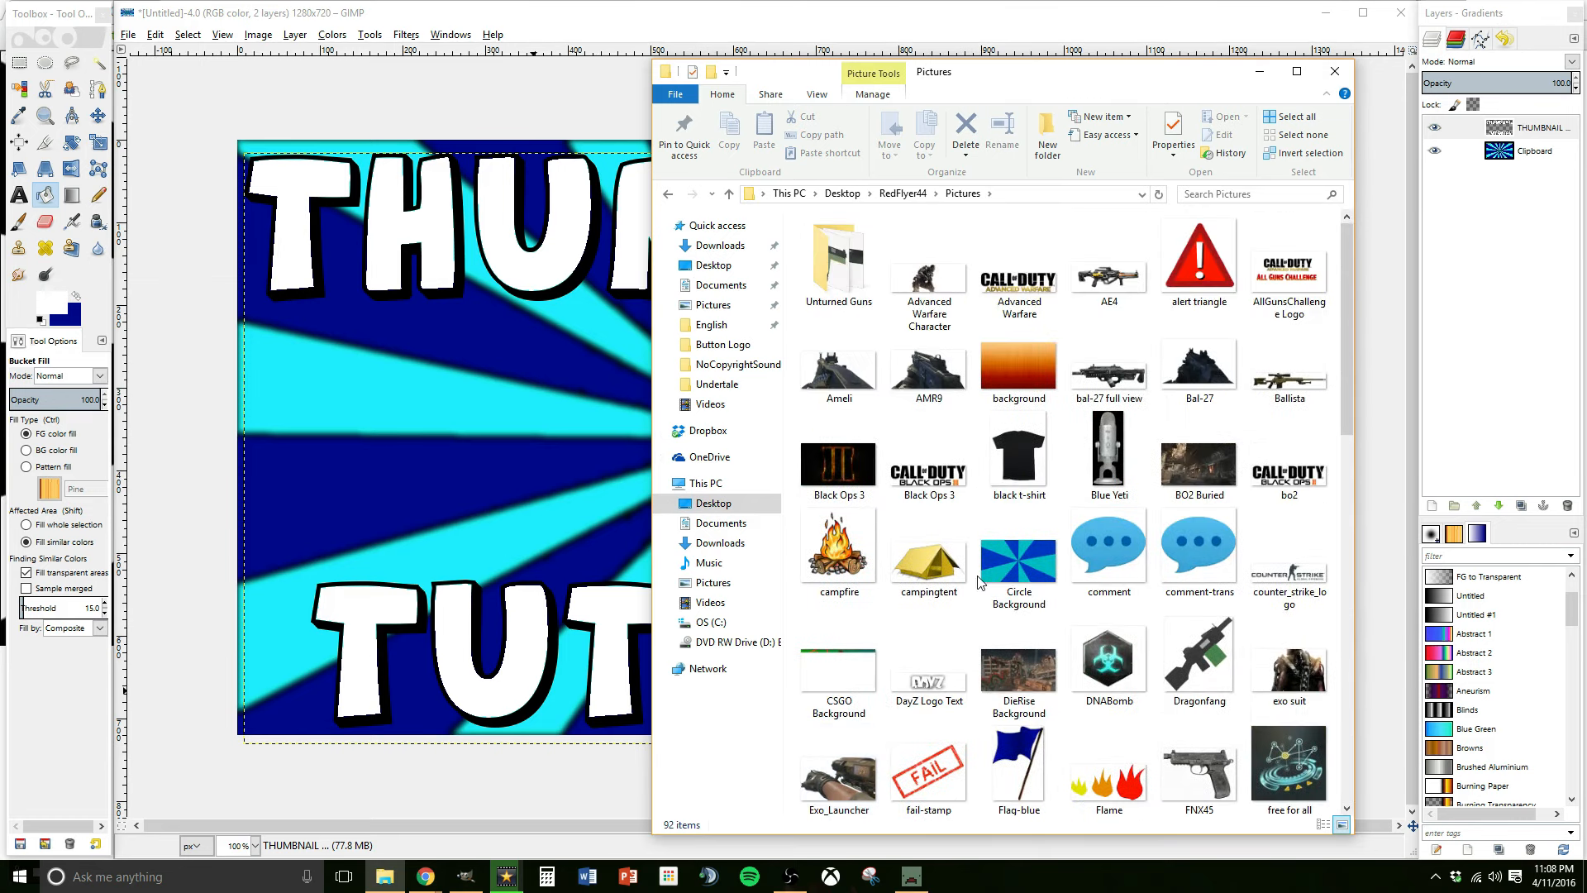
click(1334, 71)
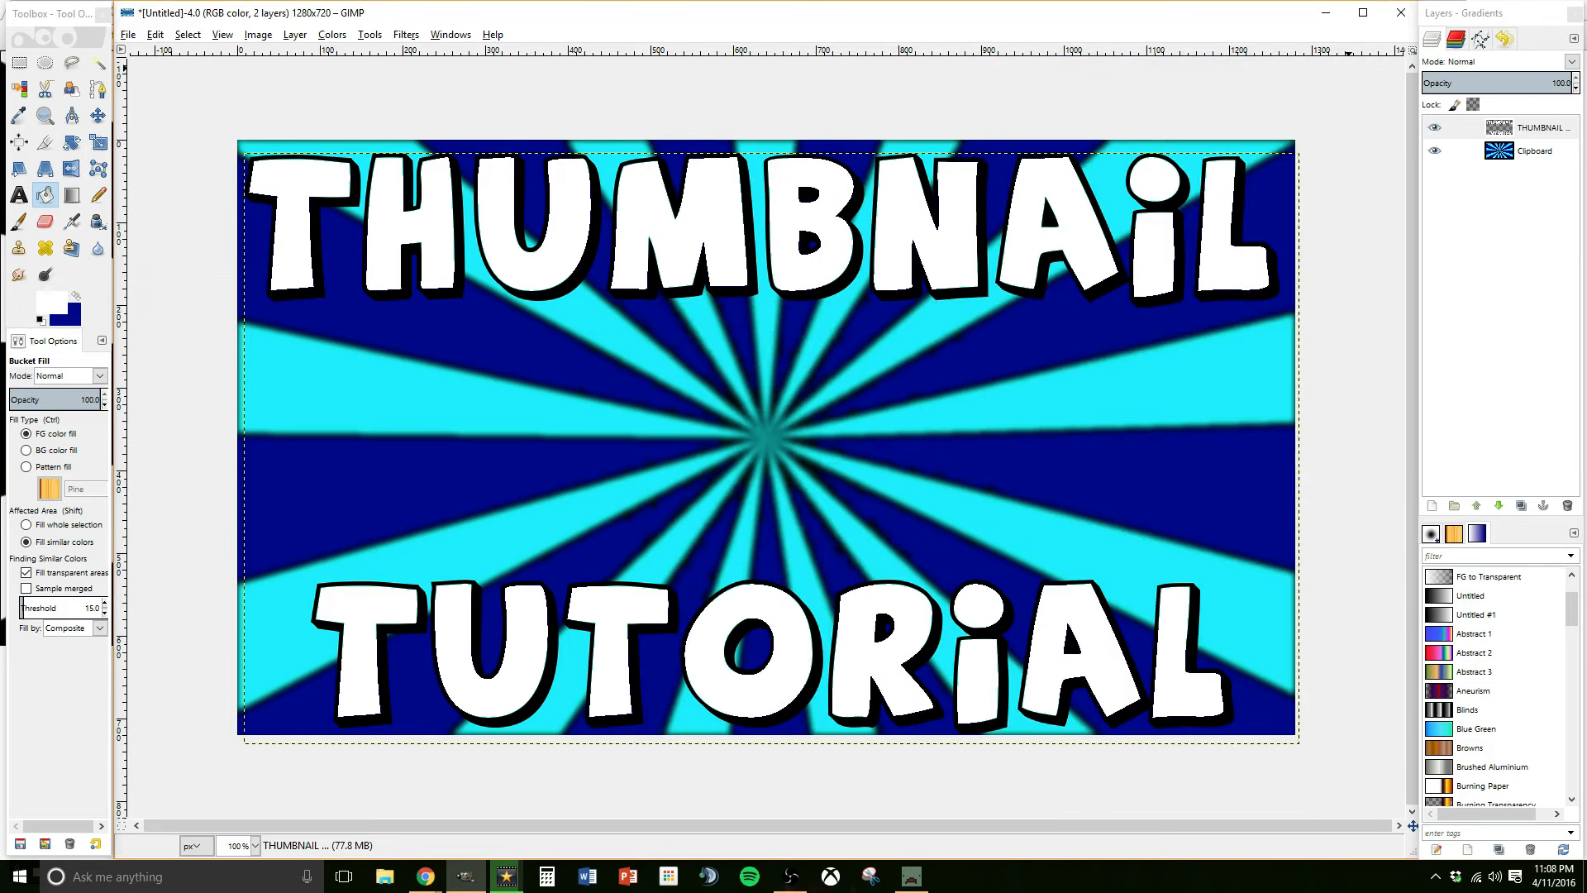
- Switch to Chrome, return to the Google Images results and search for youtube logo
key(alt+Tab)
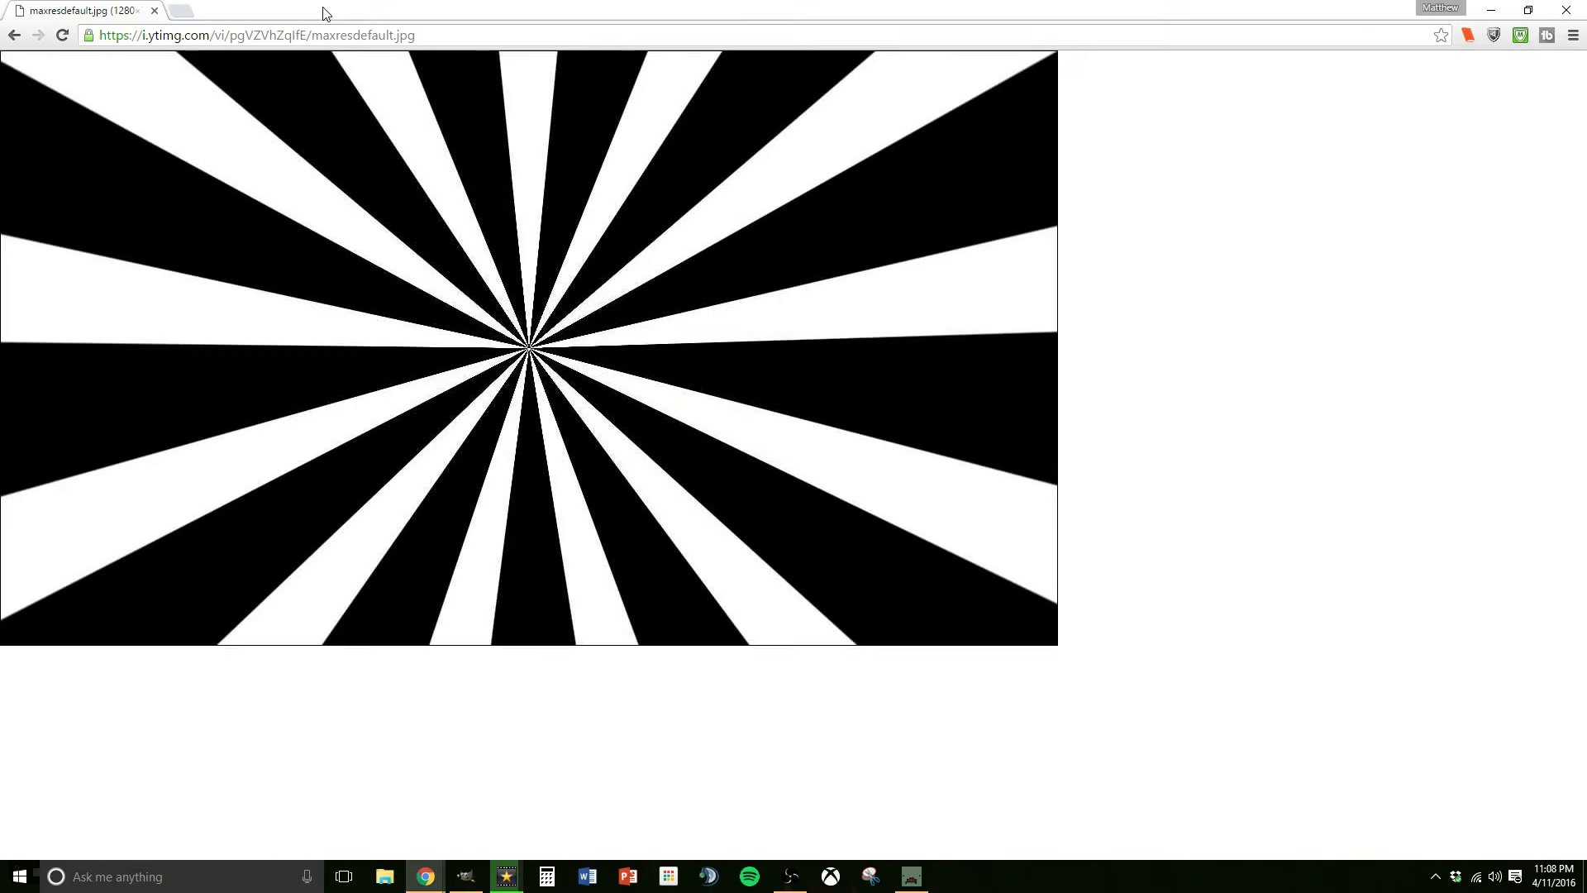
key(alt+Left)
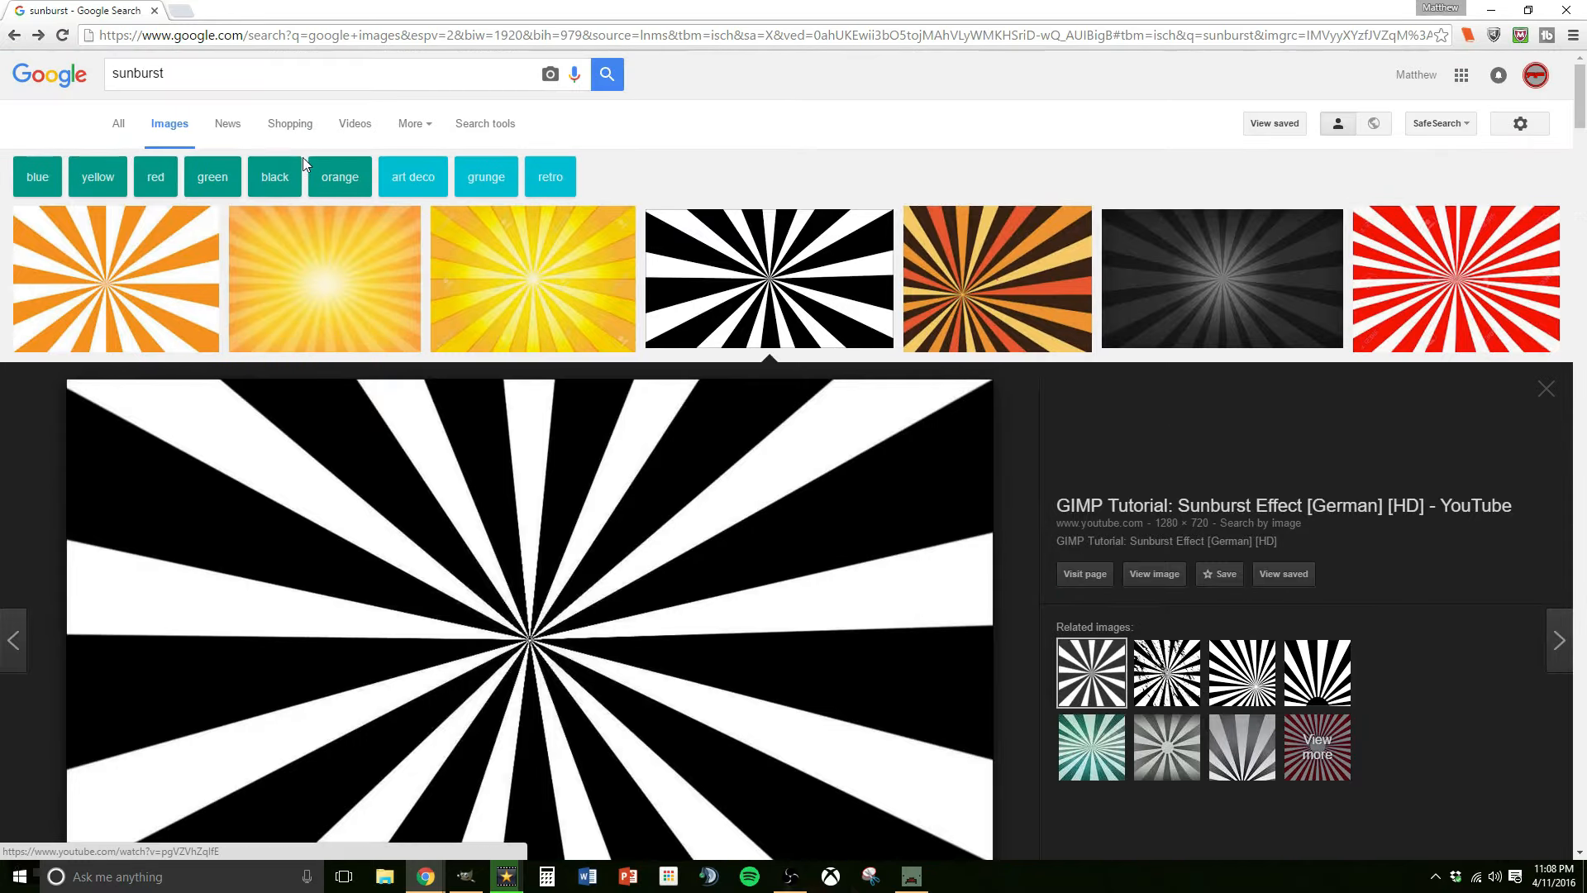
double_click(189, 77)
text(youtub)
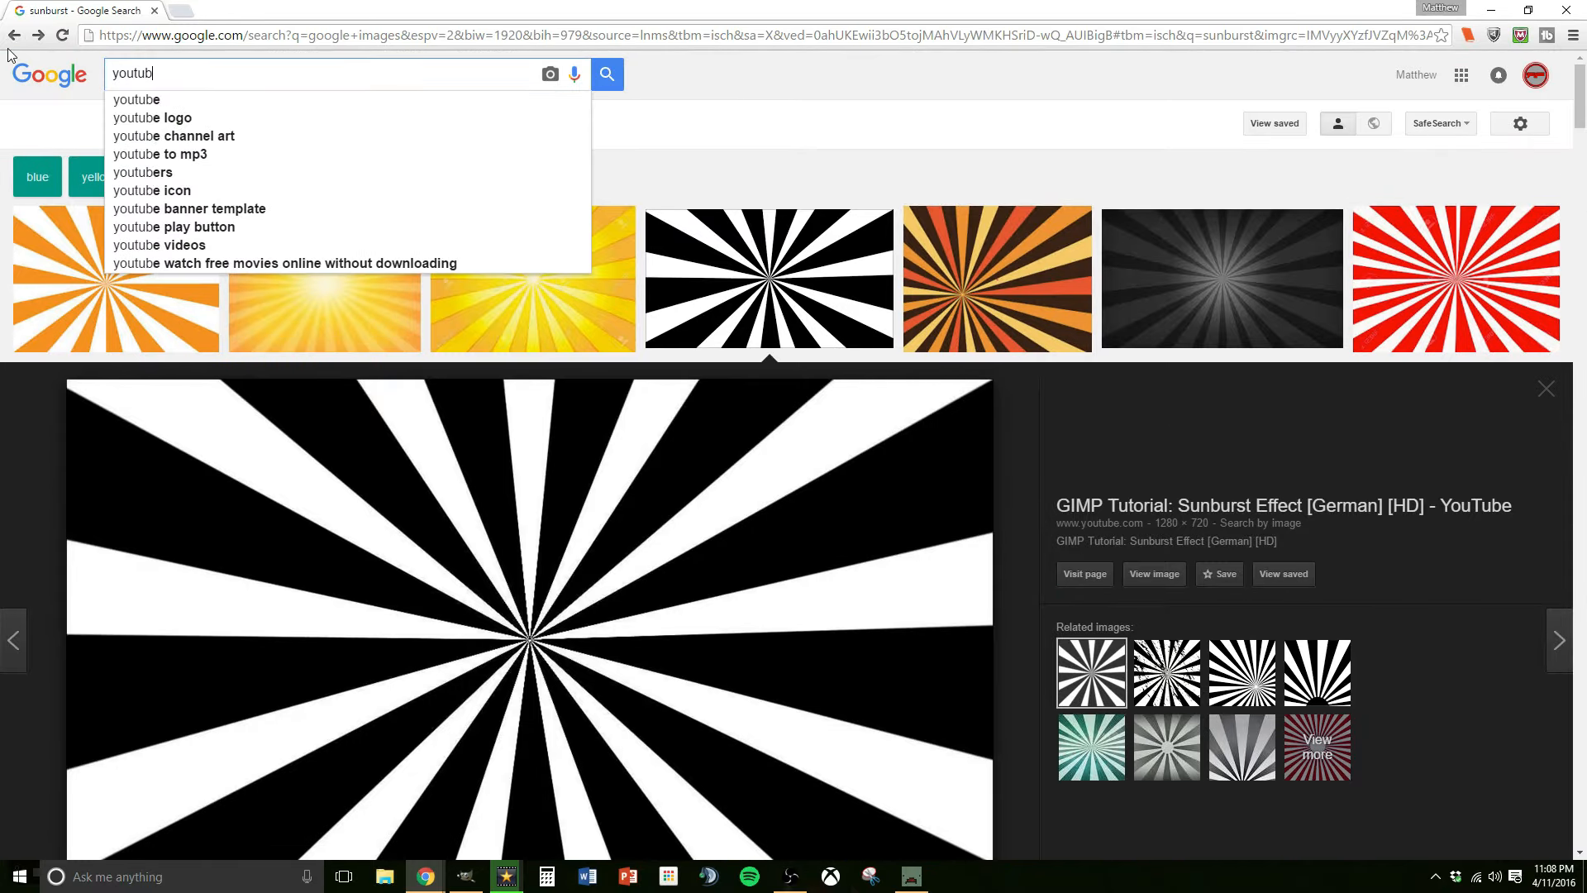
text(e logog)
key(Return)
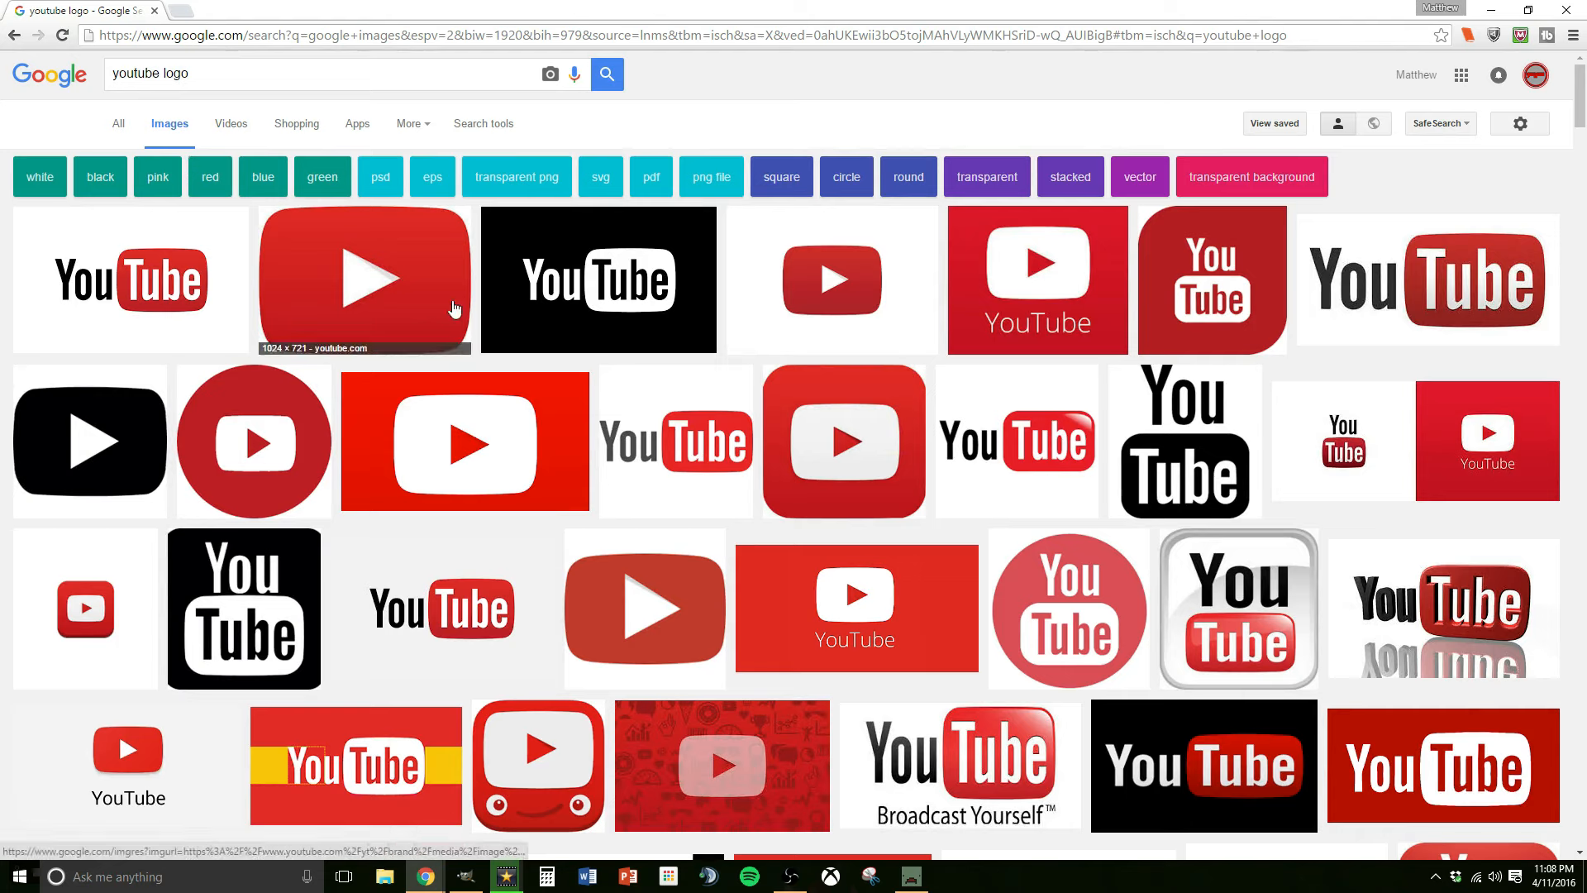
- Open the full-size red YouTube play-button icon from the image results and copy the image
scroll(373, 285, down, 2)
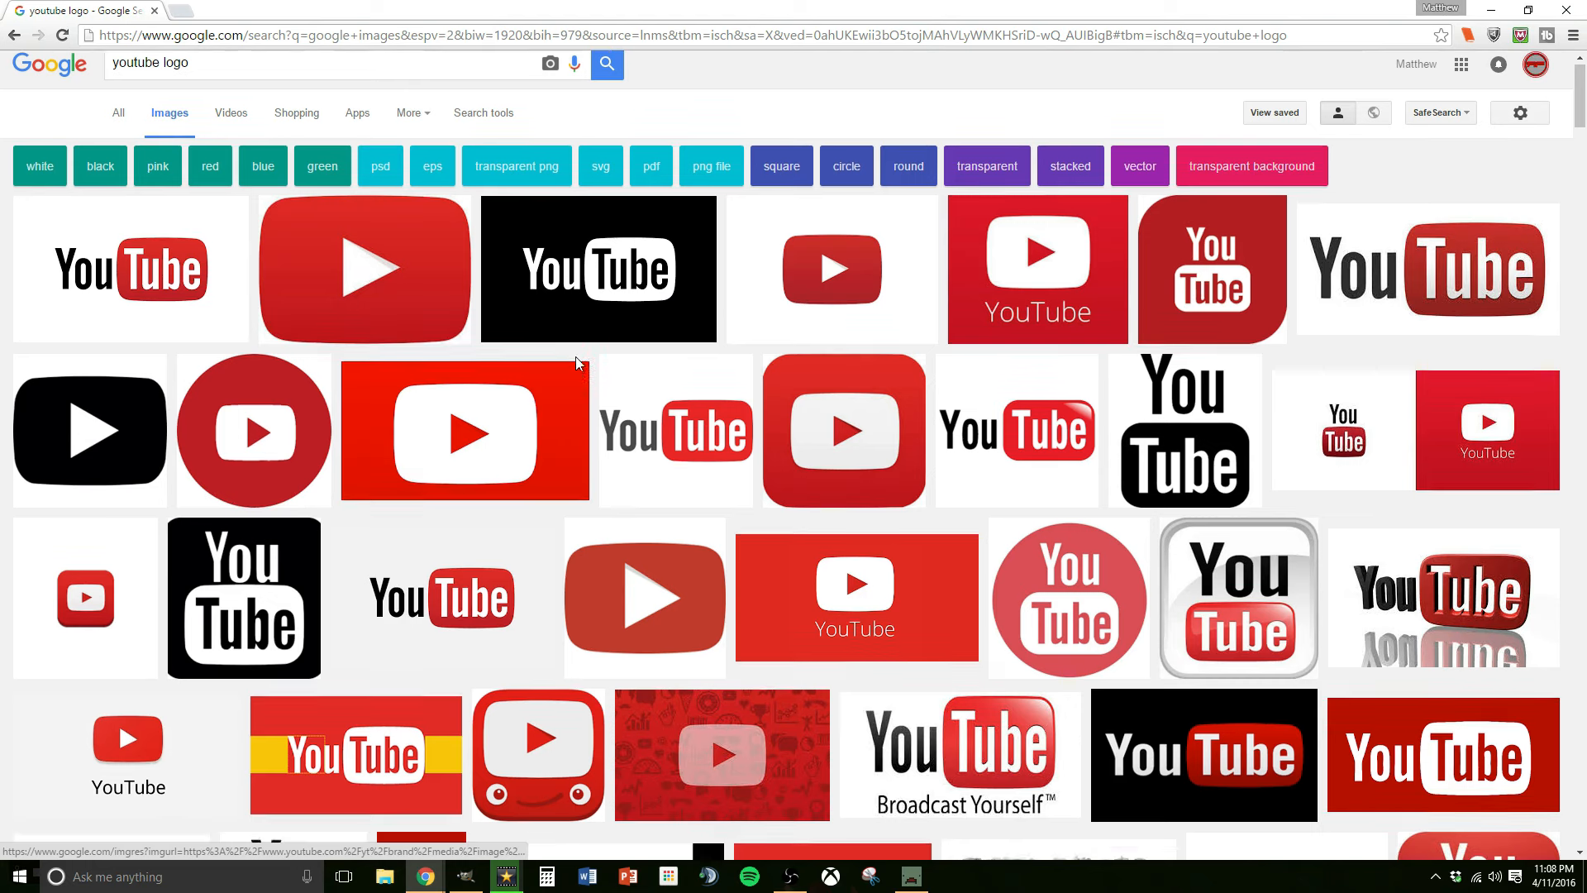
scroll(577, 365, down, 1)
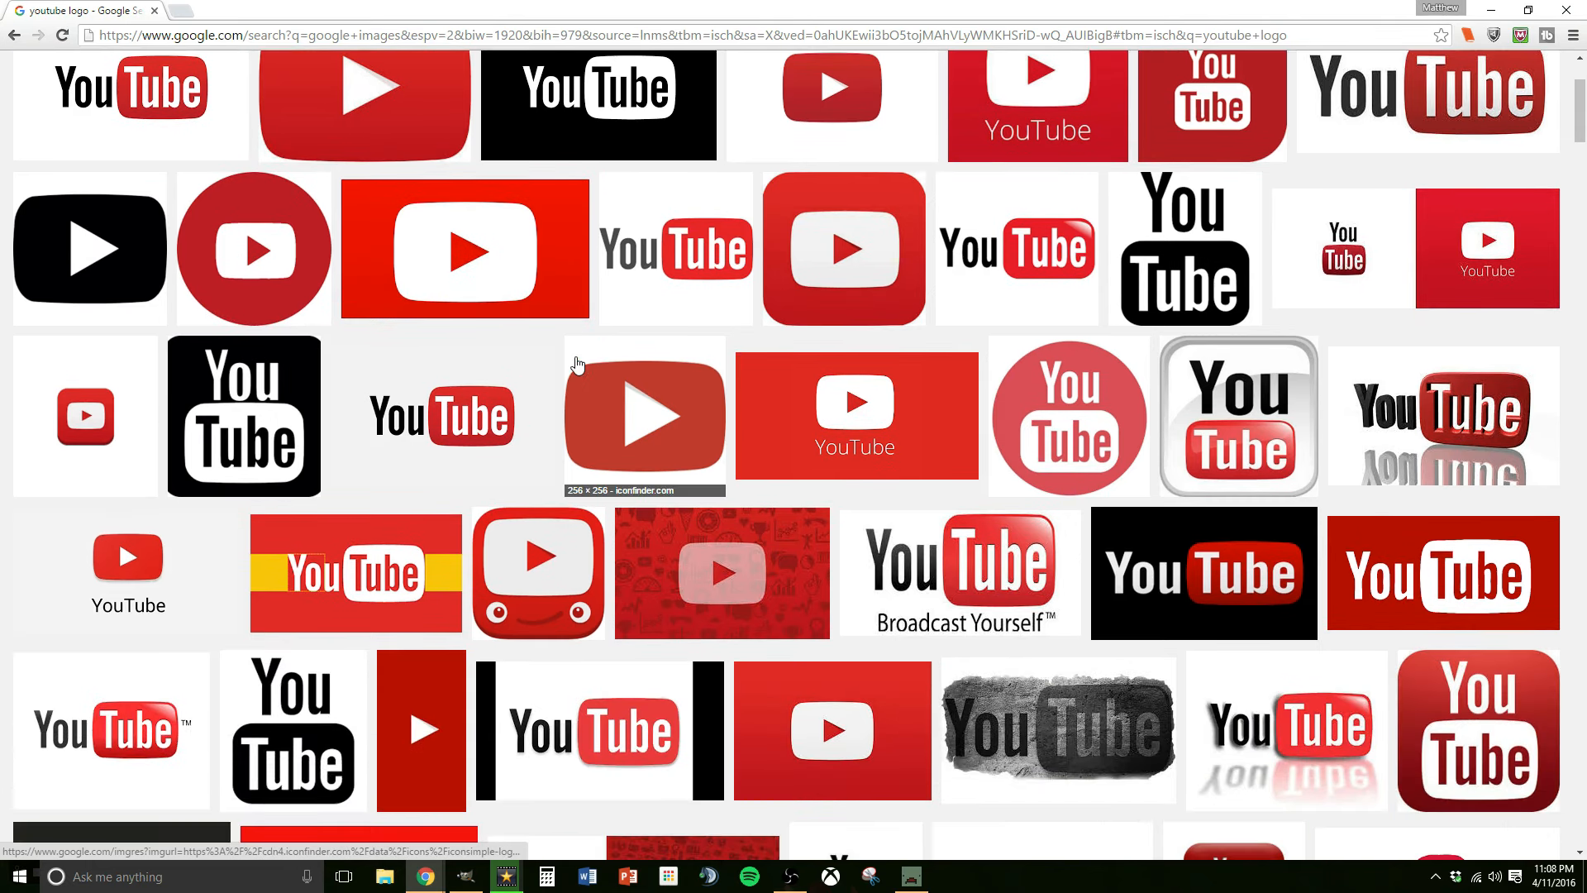
scroll(577, 365, down, 1)
scroll(577, 364, down, 2)
scroll(577, 365, up, 4)
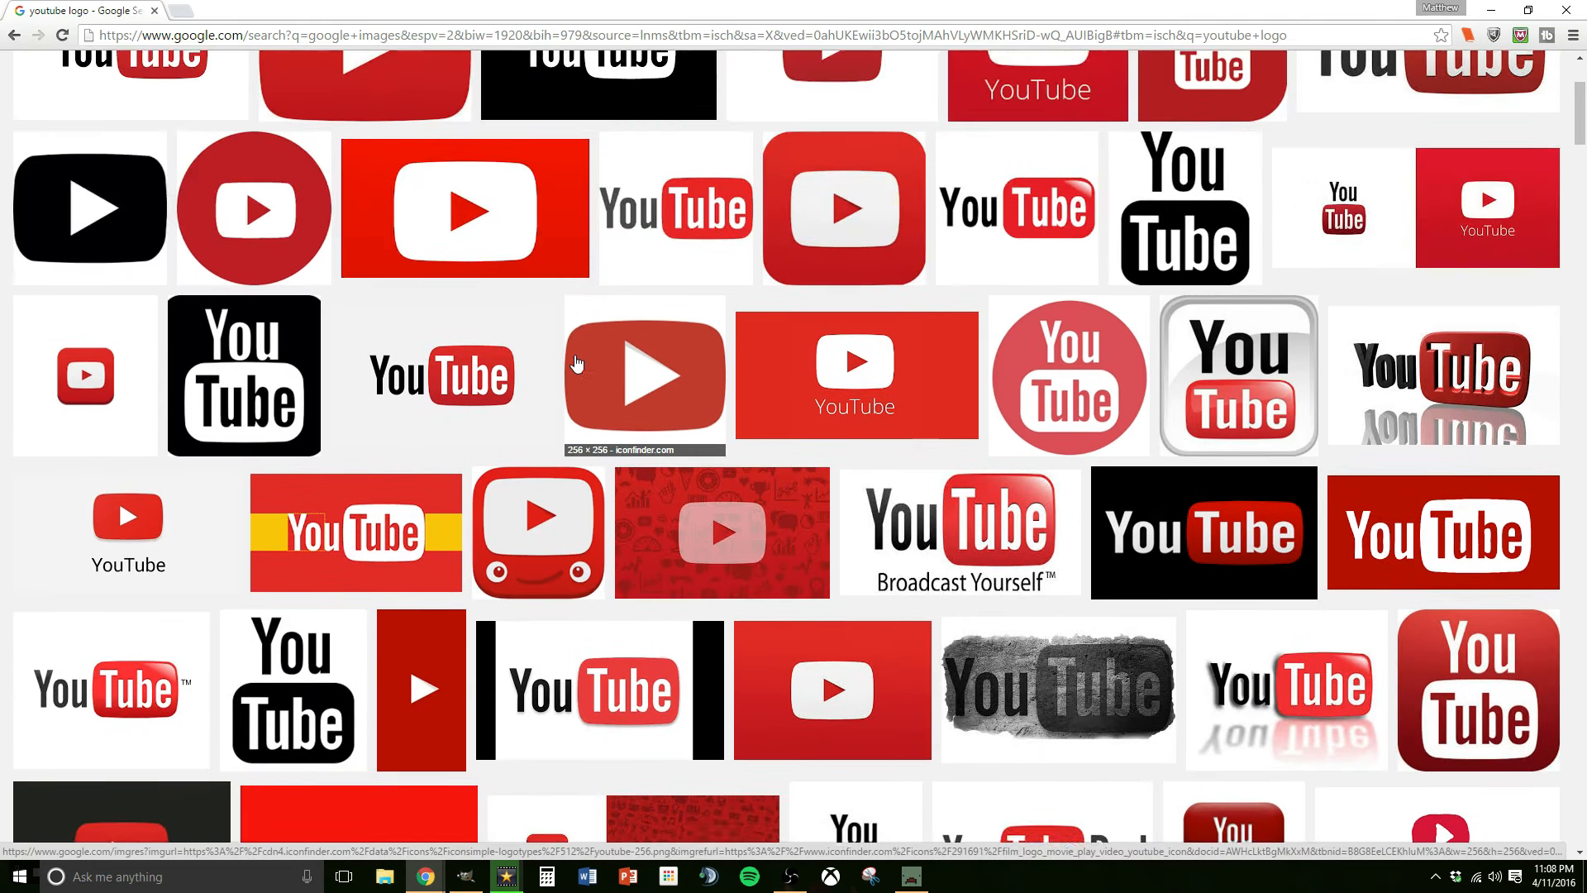
scroll(576, 363, up, 1)
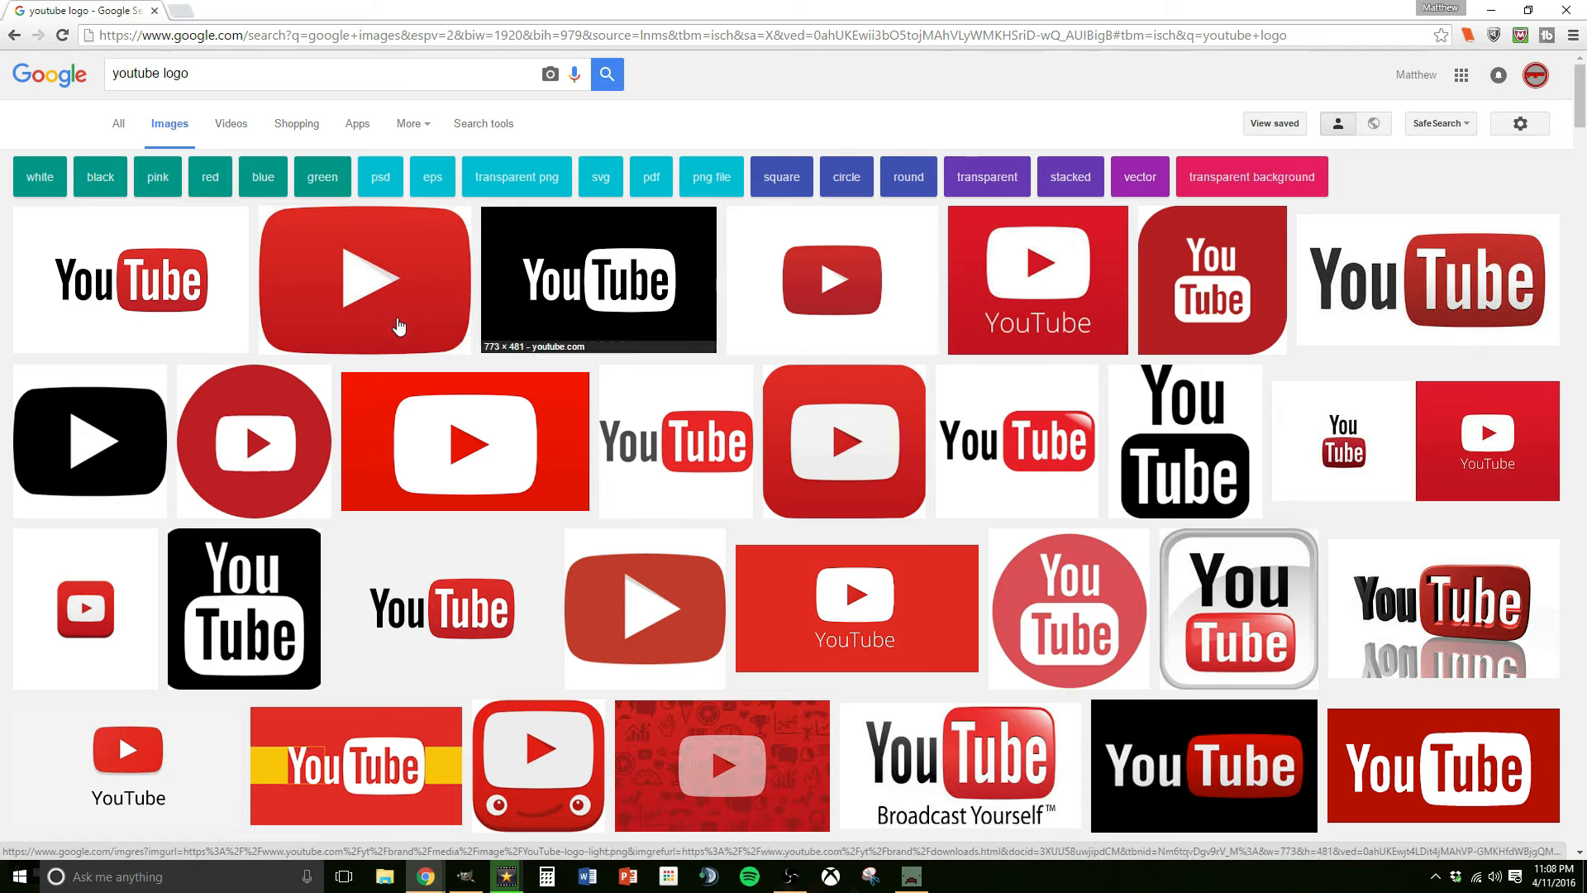
click(364, 314)
click(1155, 436)
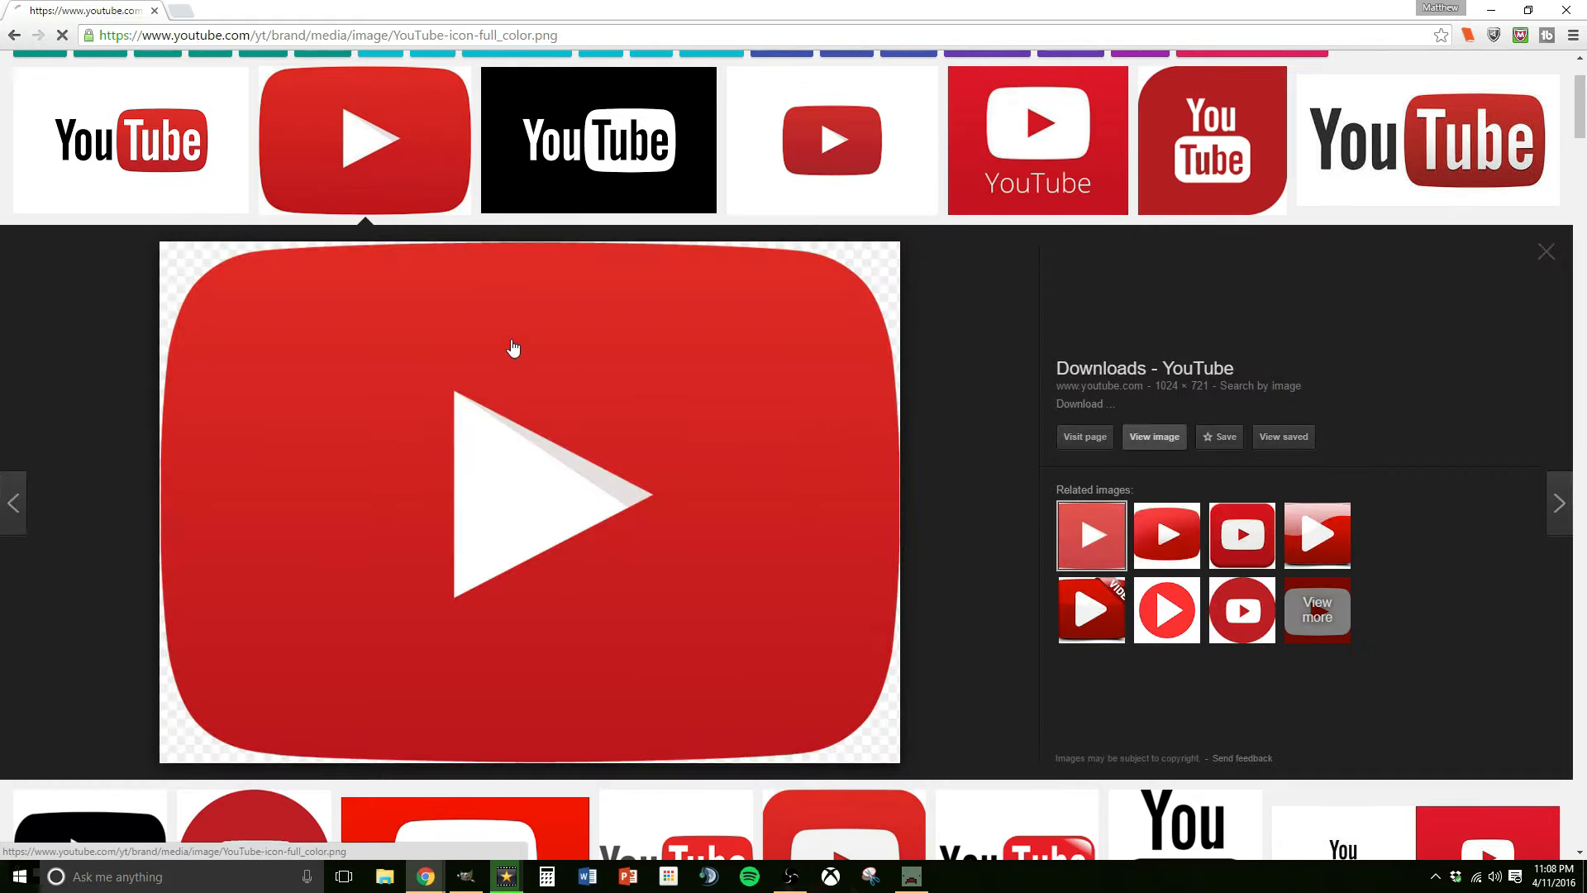
right_click(503, 290)
click(567, 342)
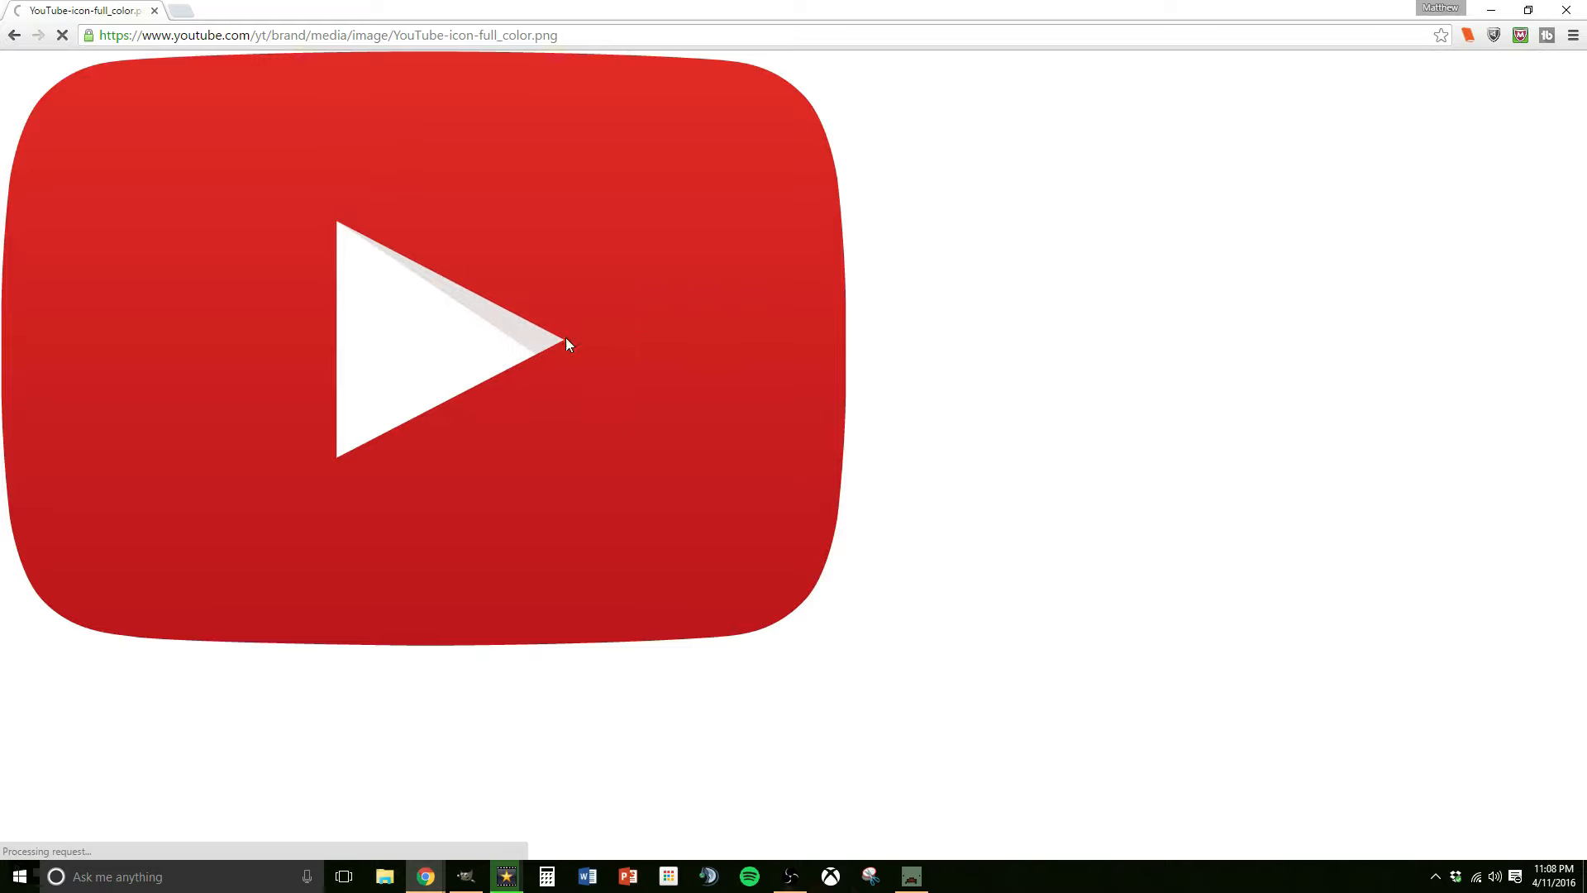
- Switch back to GIMP and paste the copied YouTube icon as a new layer
click(466, 876)
right_click(658, 387)
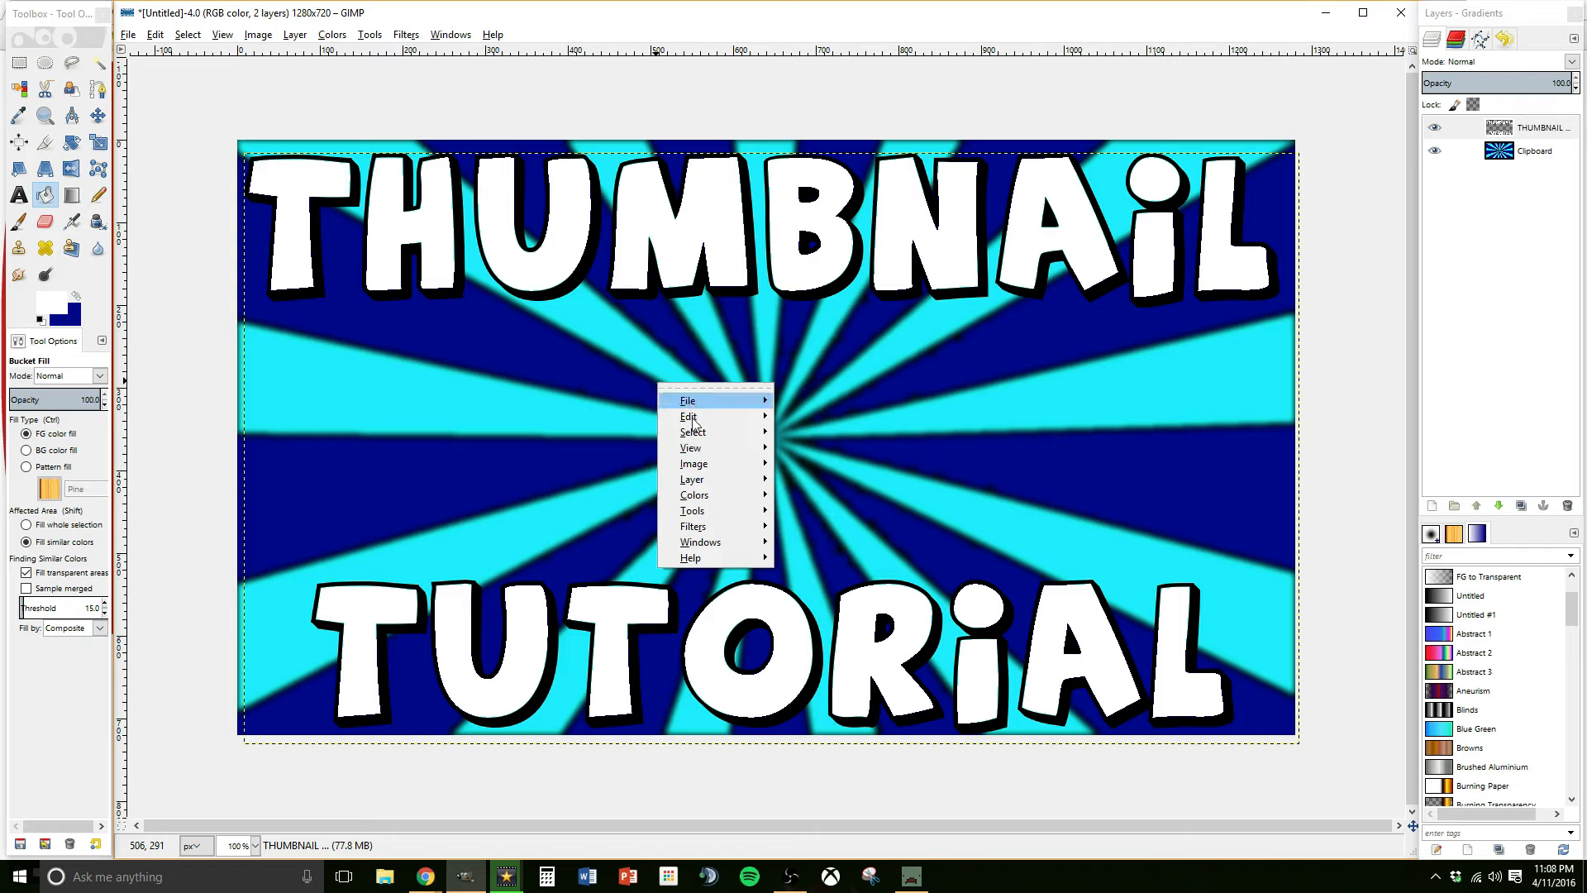
mouse_move(694, 419)
mouse_move(850, 594)
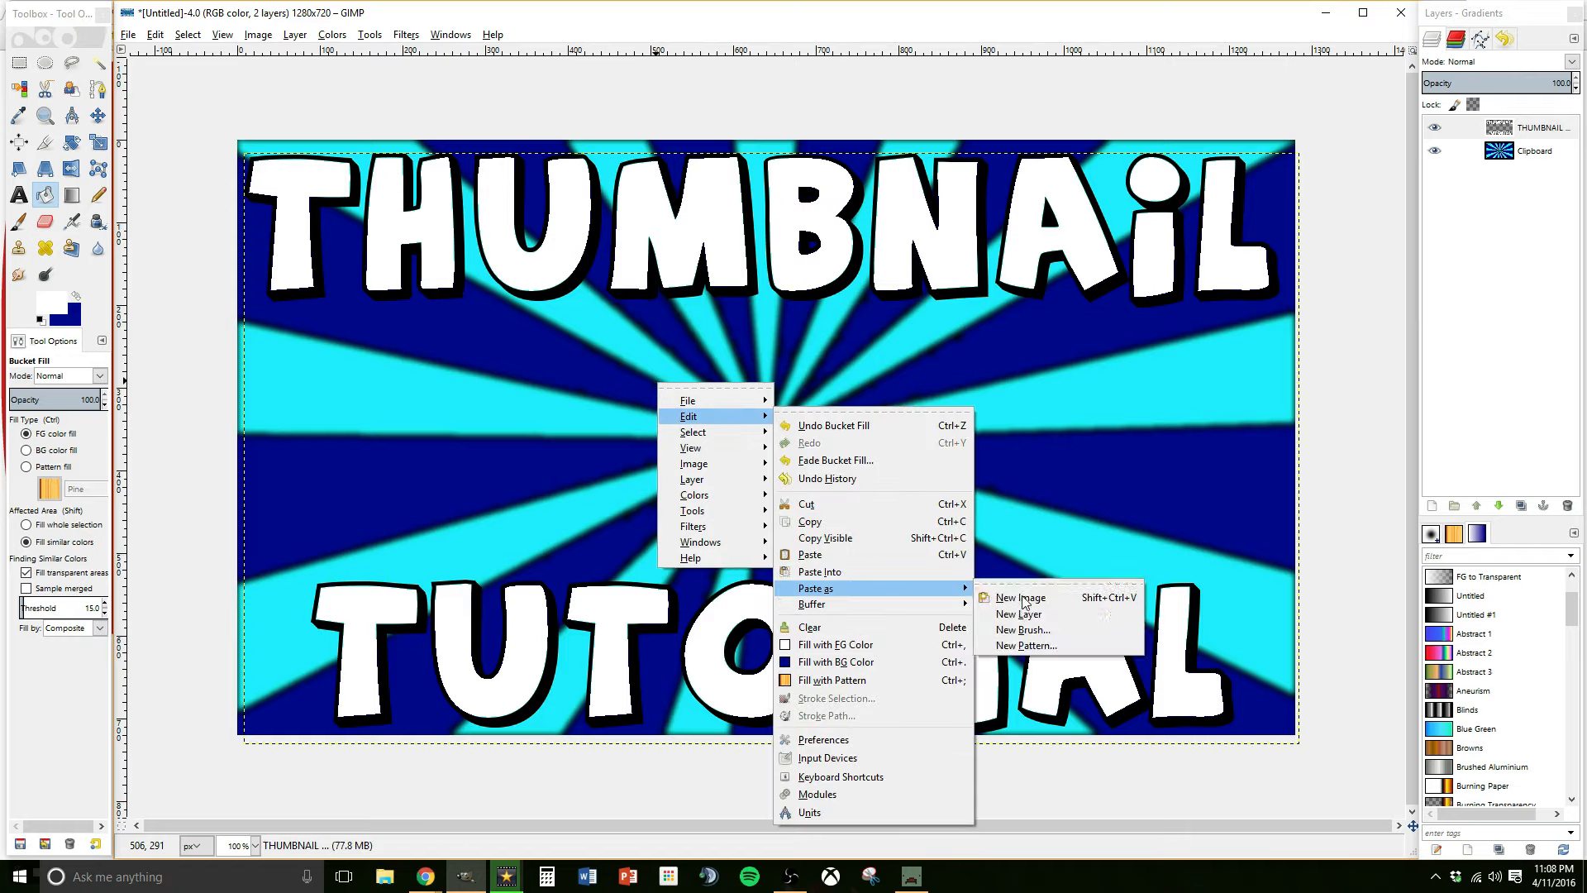
click(1073, 610)
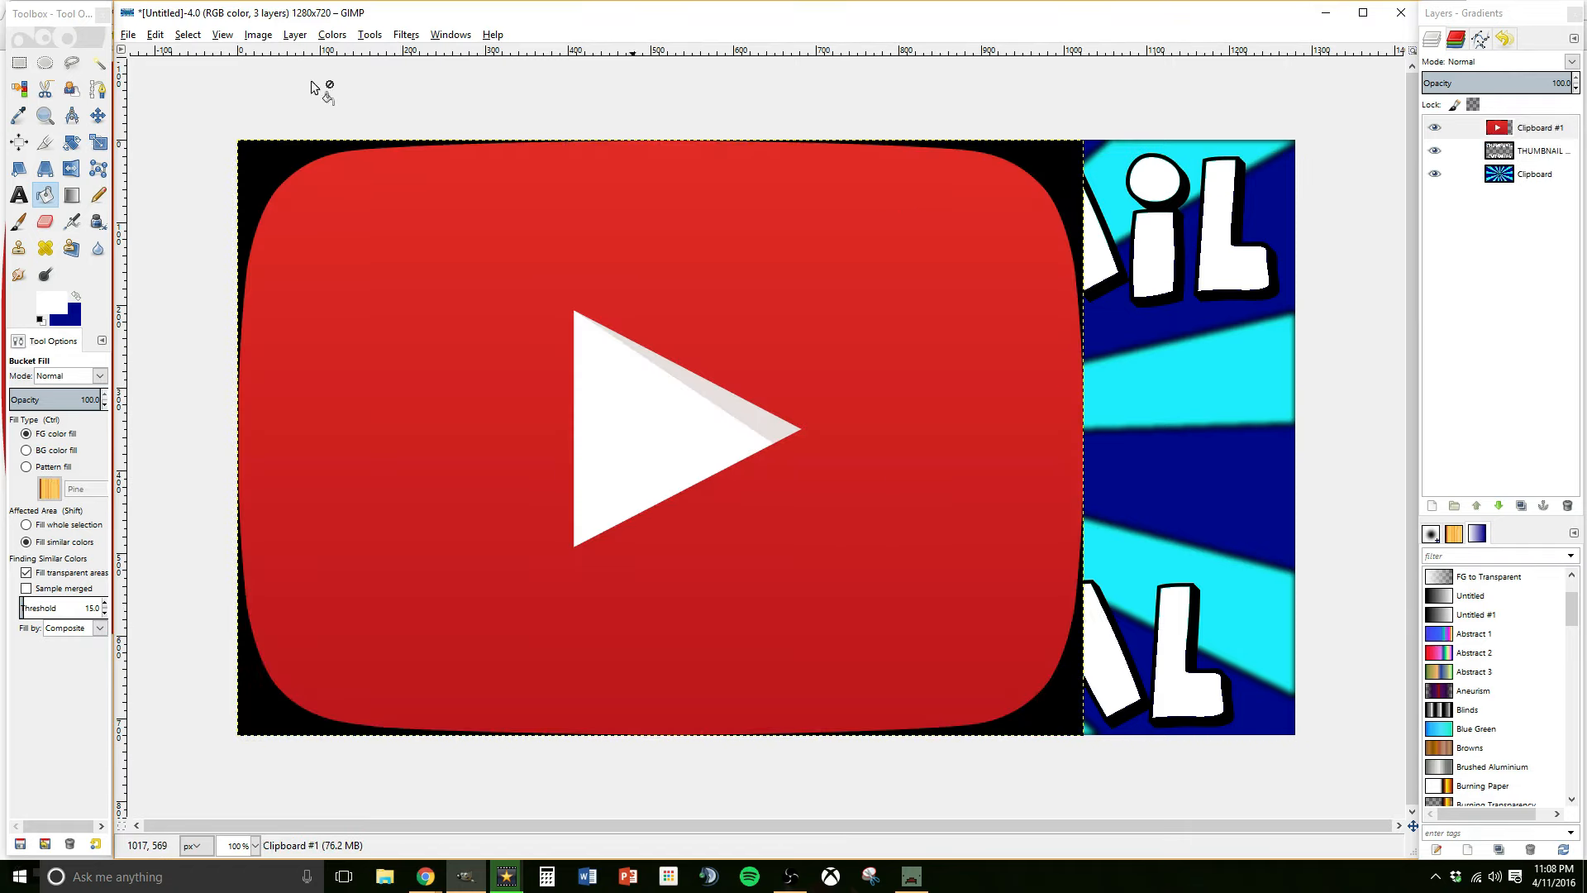
- Scale the YouTube icon layer to 500 × 352 px with the proportions linked
click(295, 34)
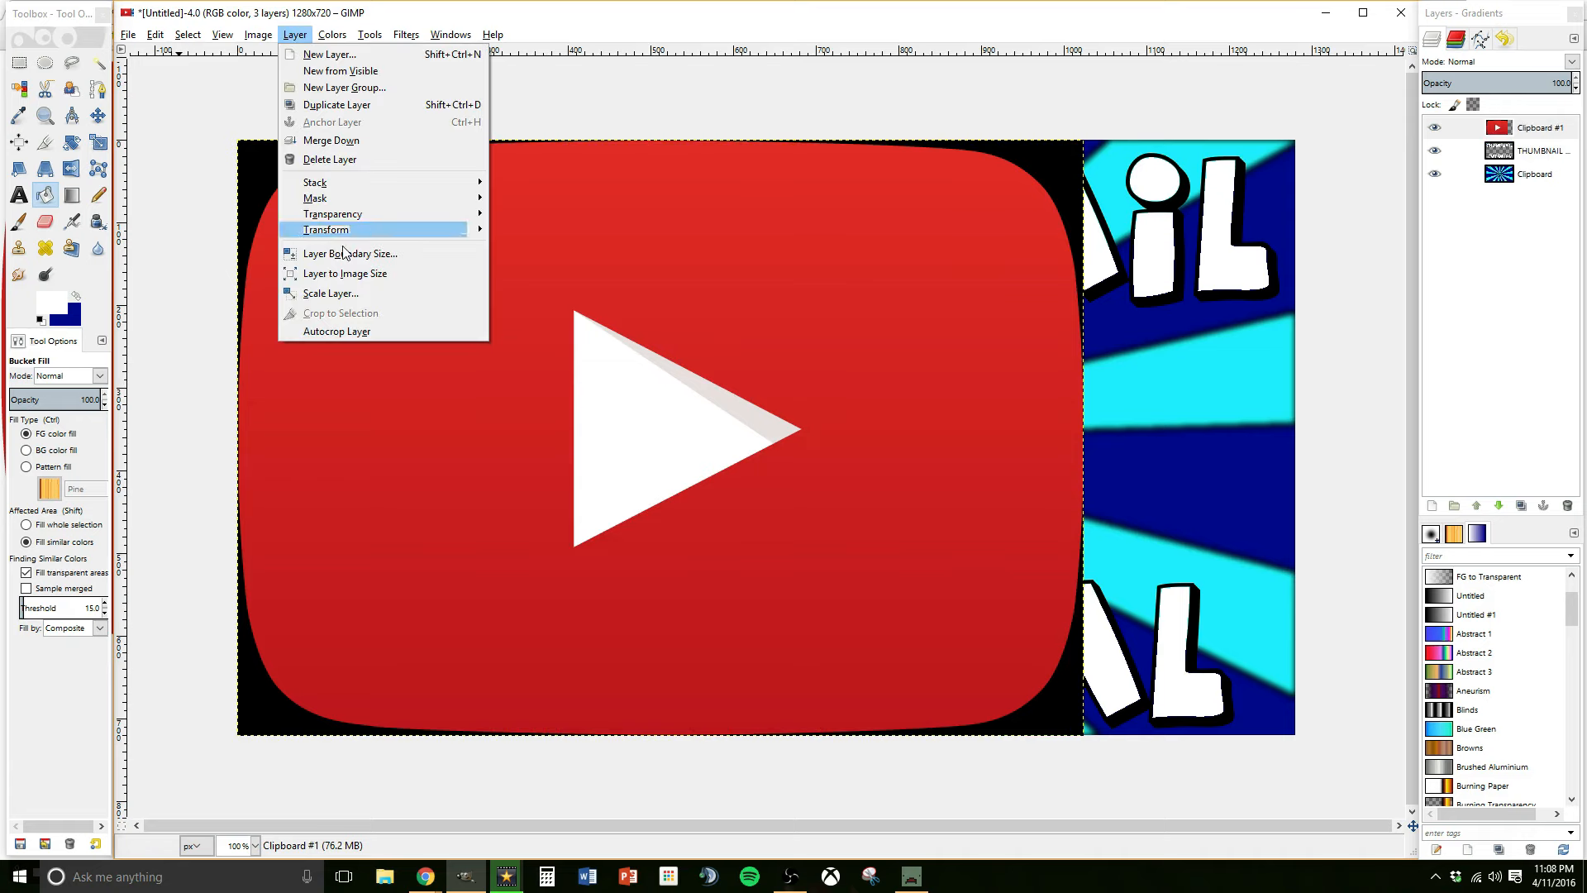
click(317, 291)
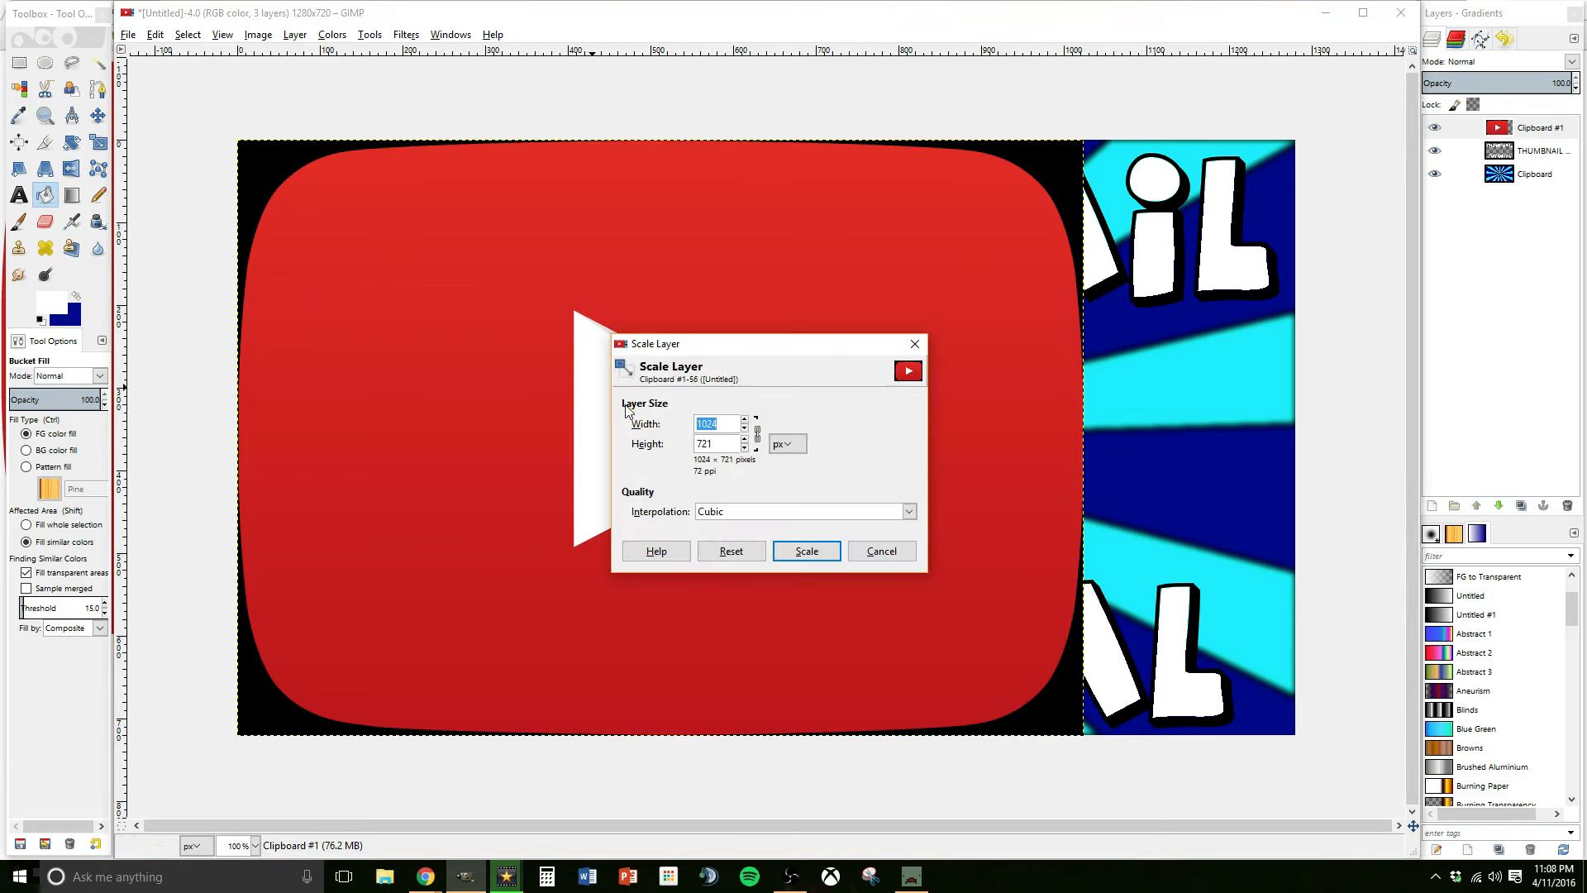
click(734, 449)
click(758, 436)
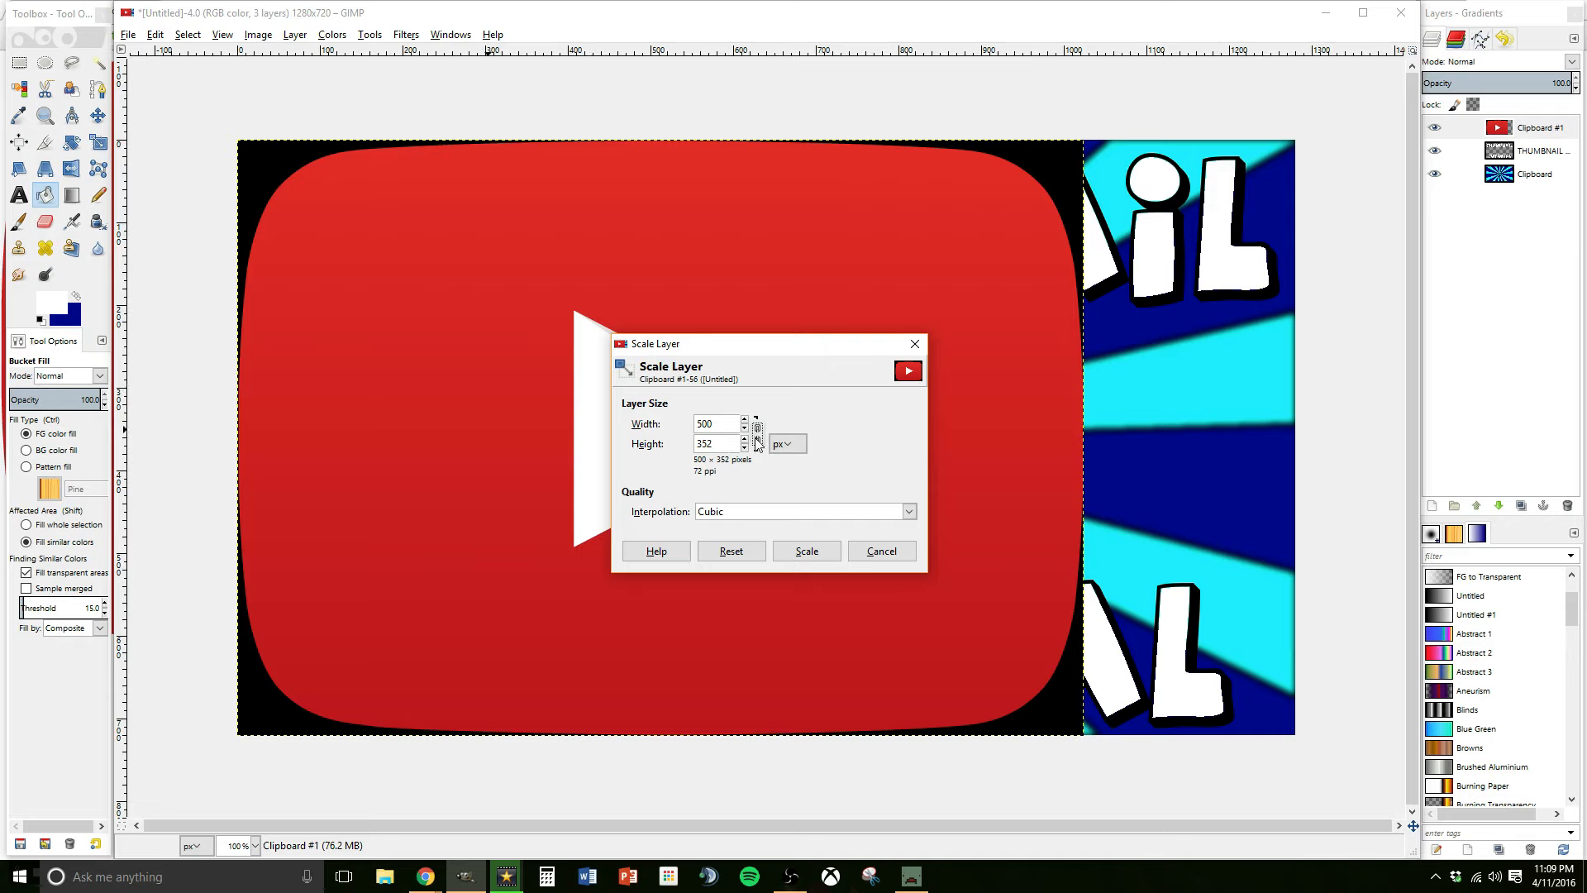
click(817, 555)
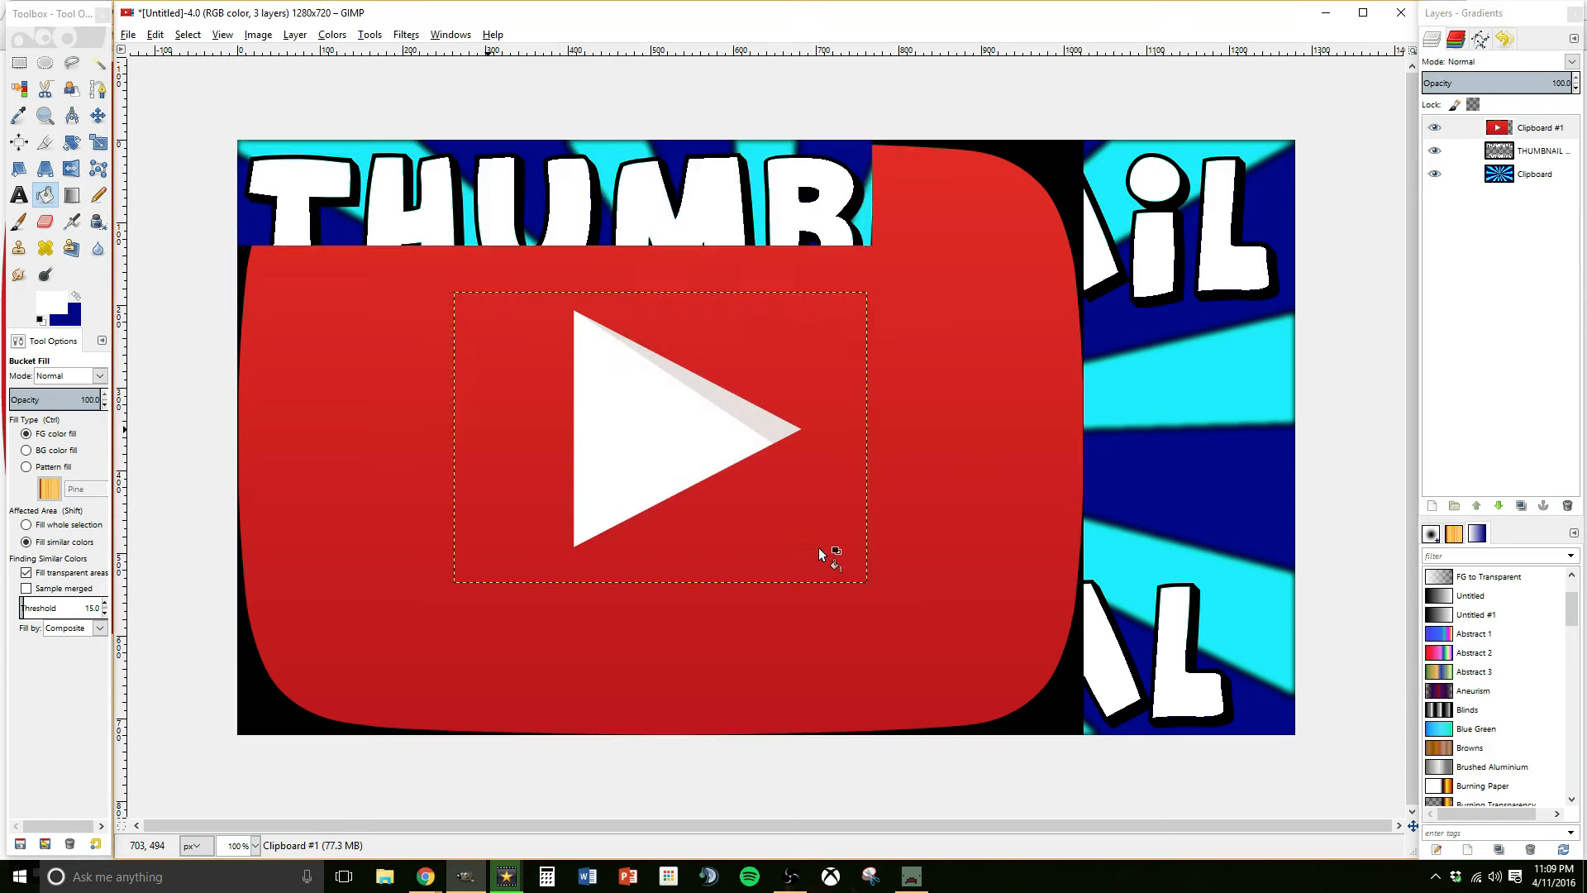
- Scale the YouTube icon layer down to 400 × 282 px
click(303, 37)
click(376, 291)
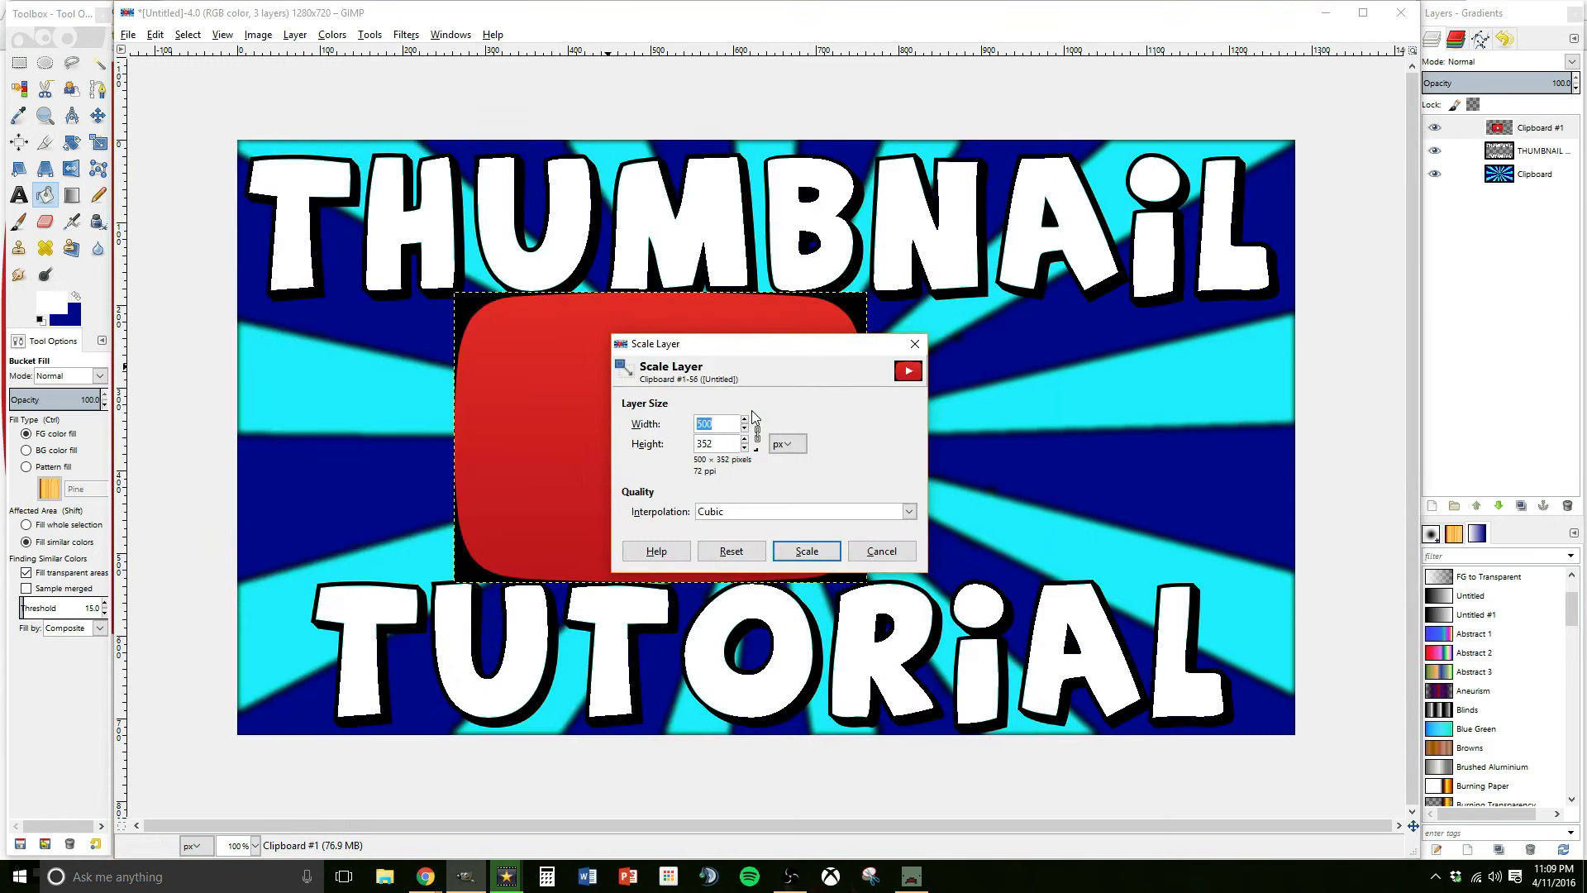
text(400)
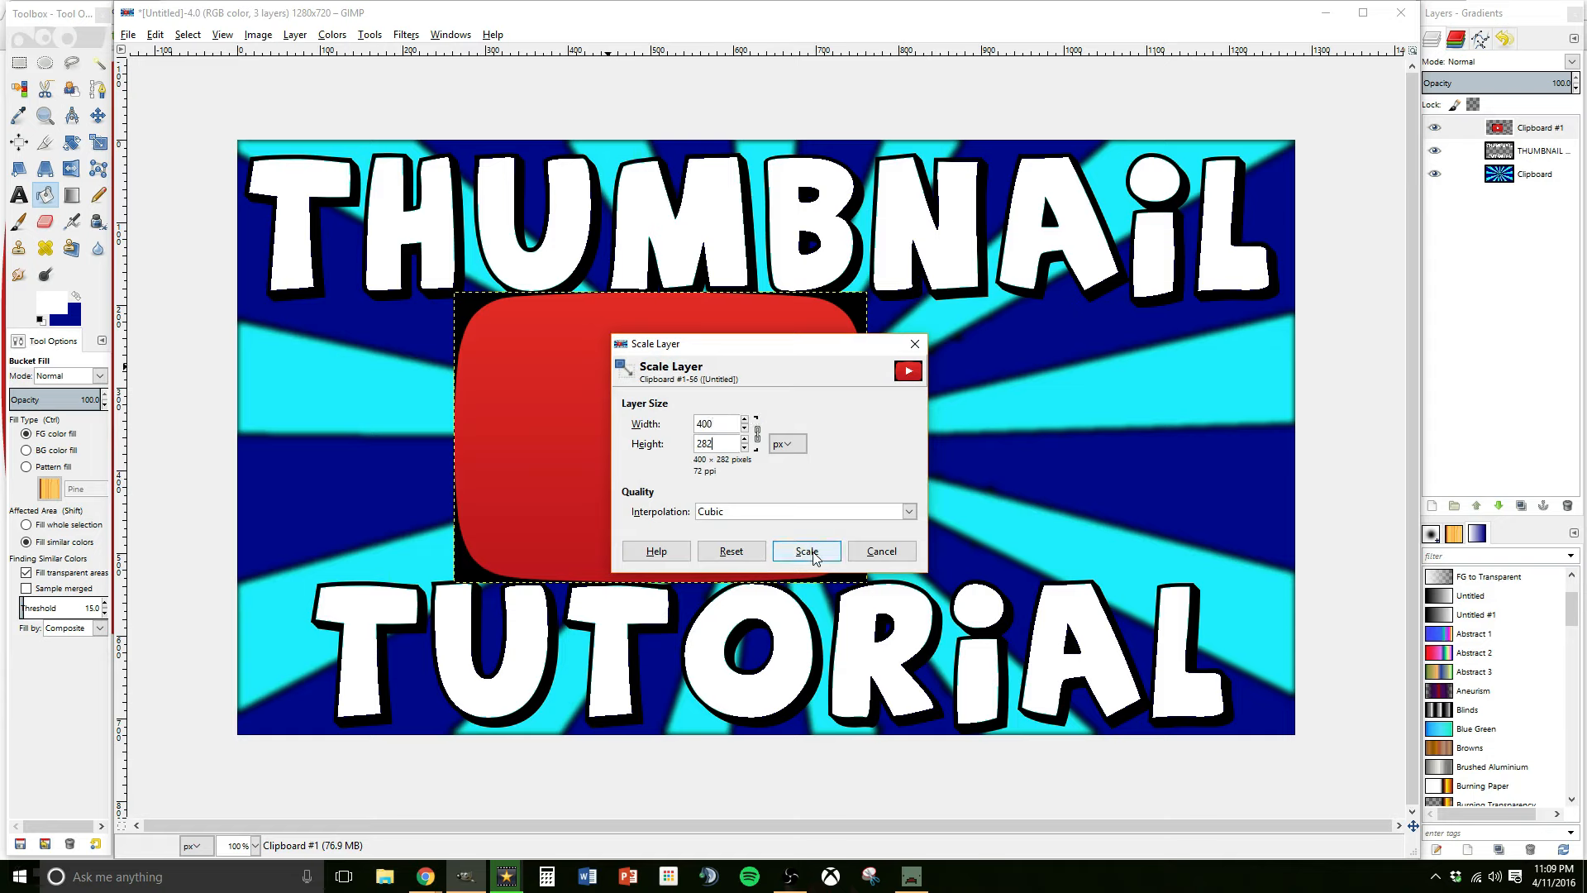
click(807, 551)
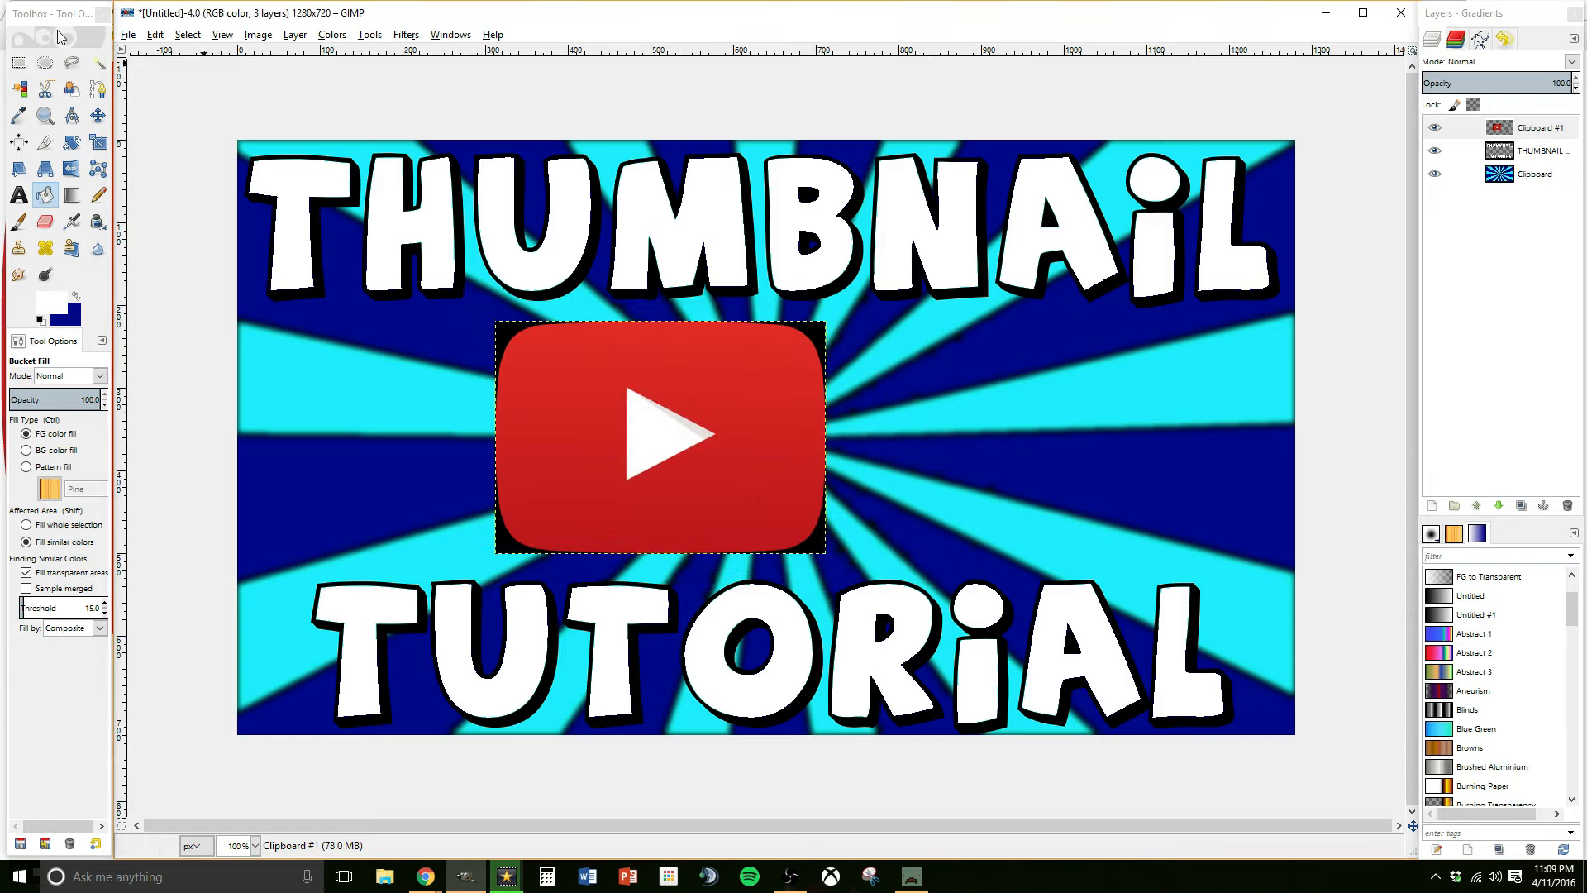
- Select the black corners around the YouTube icon by color, delete them, and clear the selection
click(22, 89)
click(816, 333)
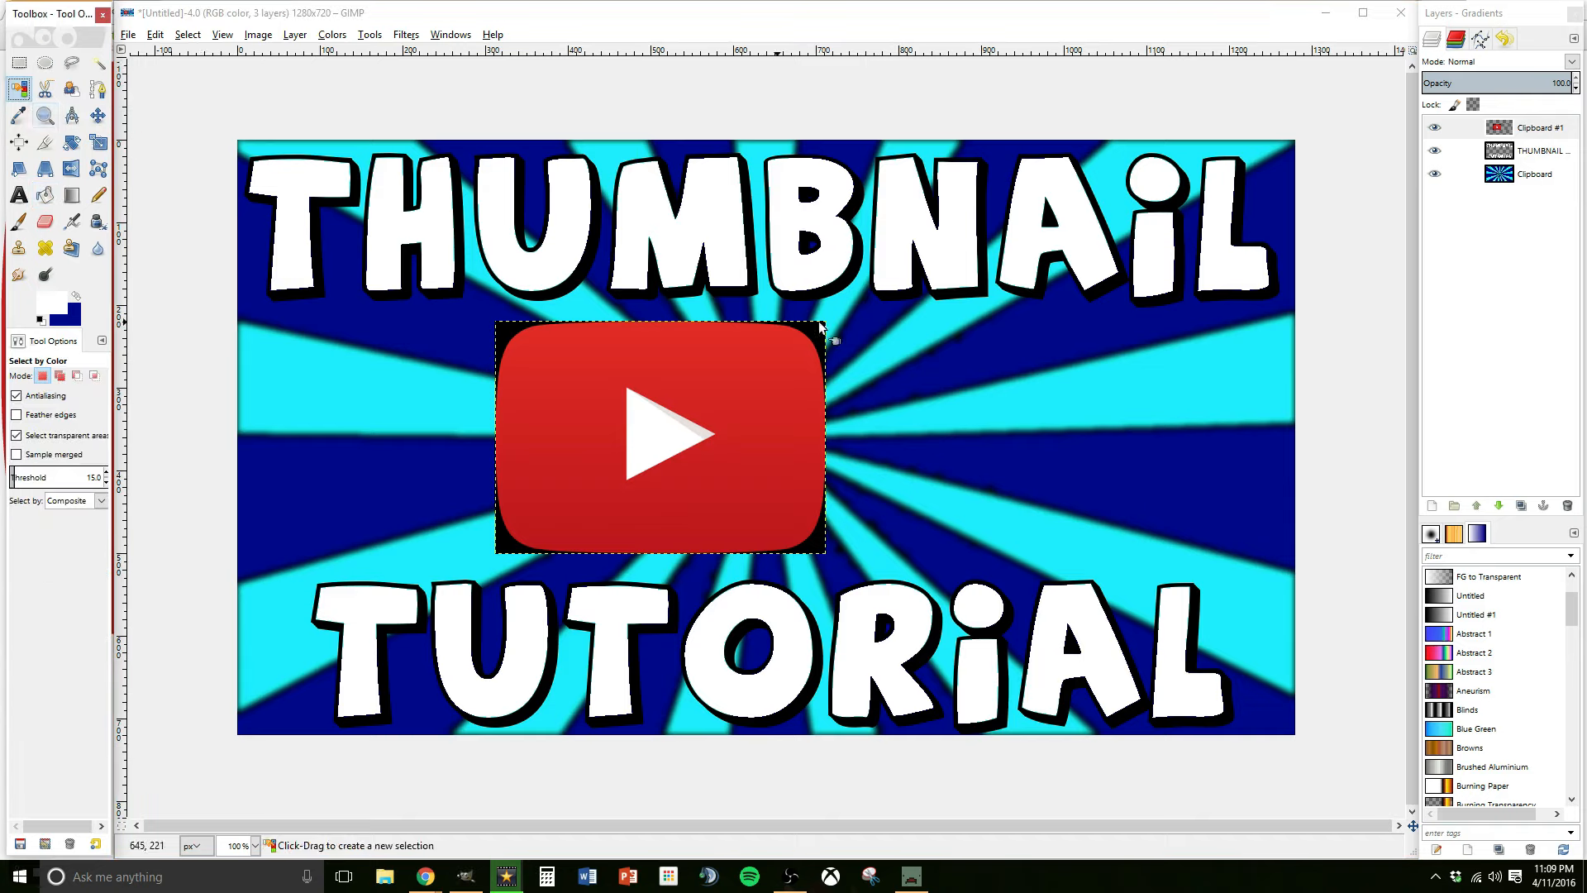
drag(816, 333, 825, 332)
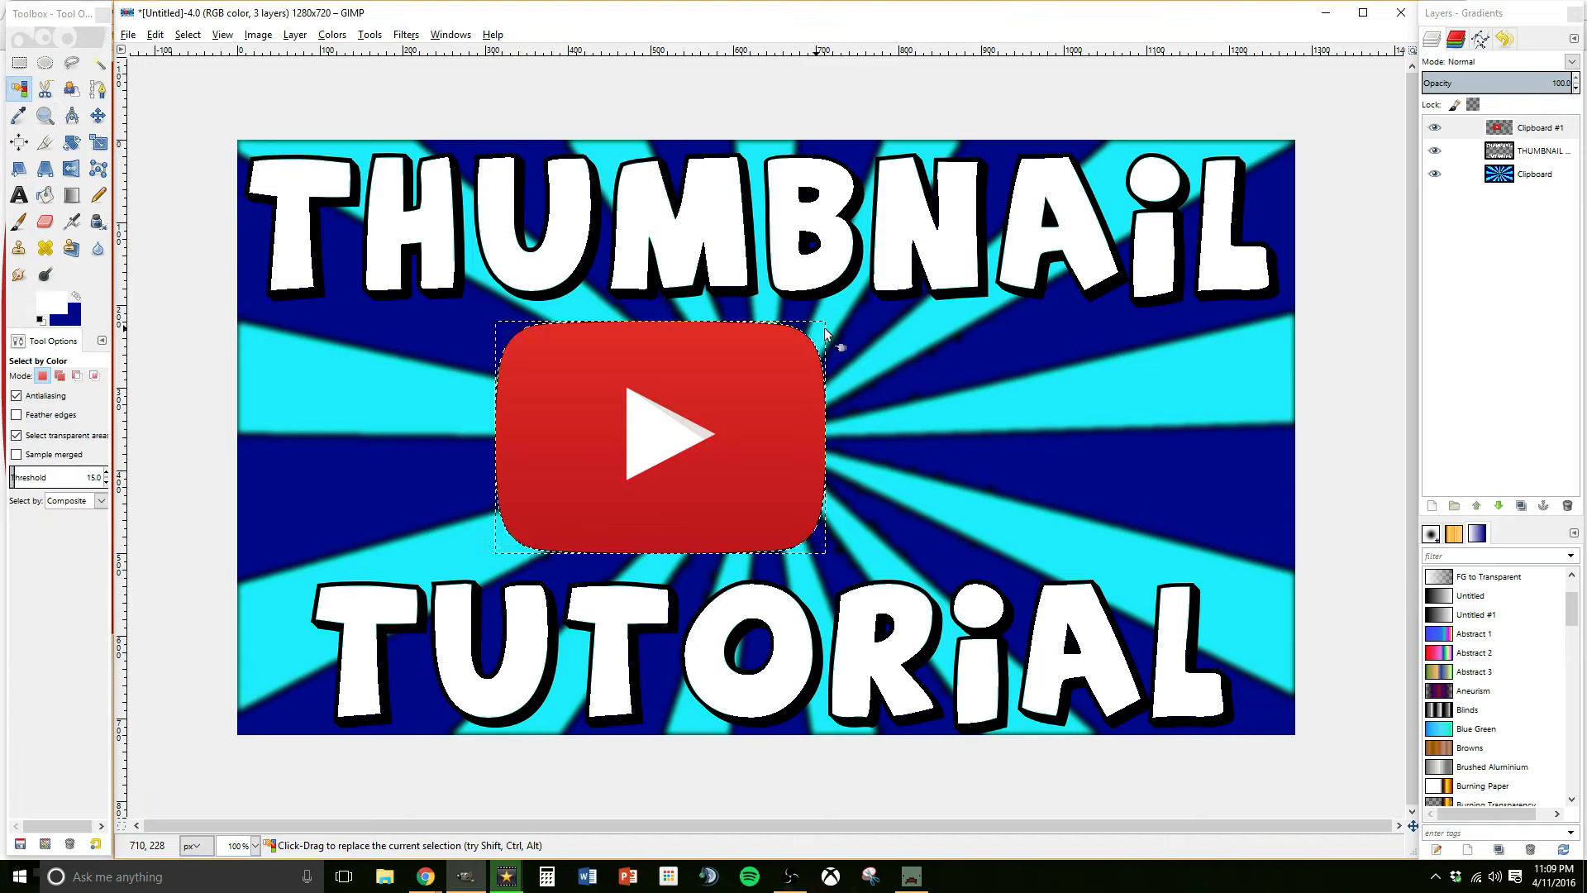
click(155, 34)
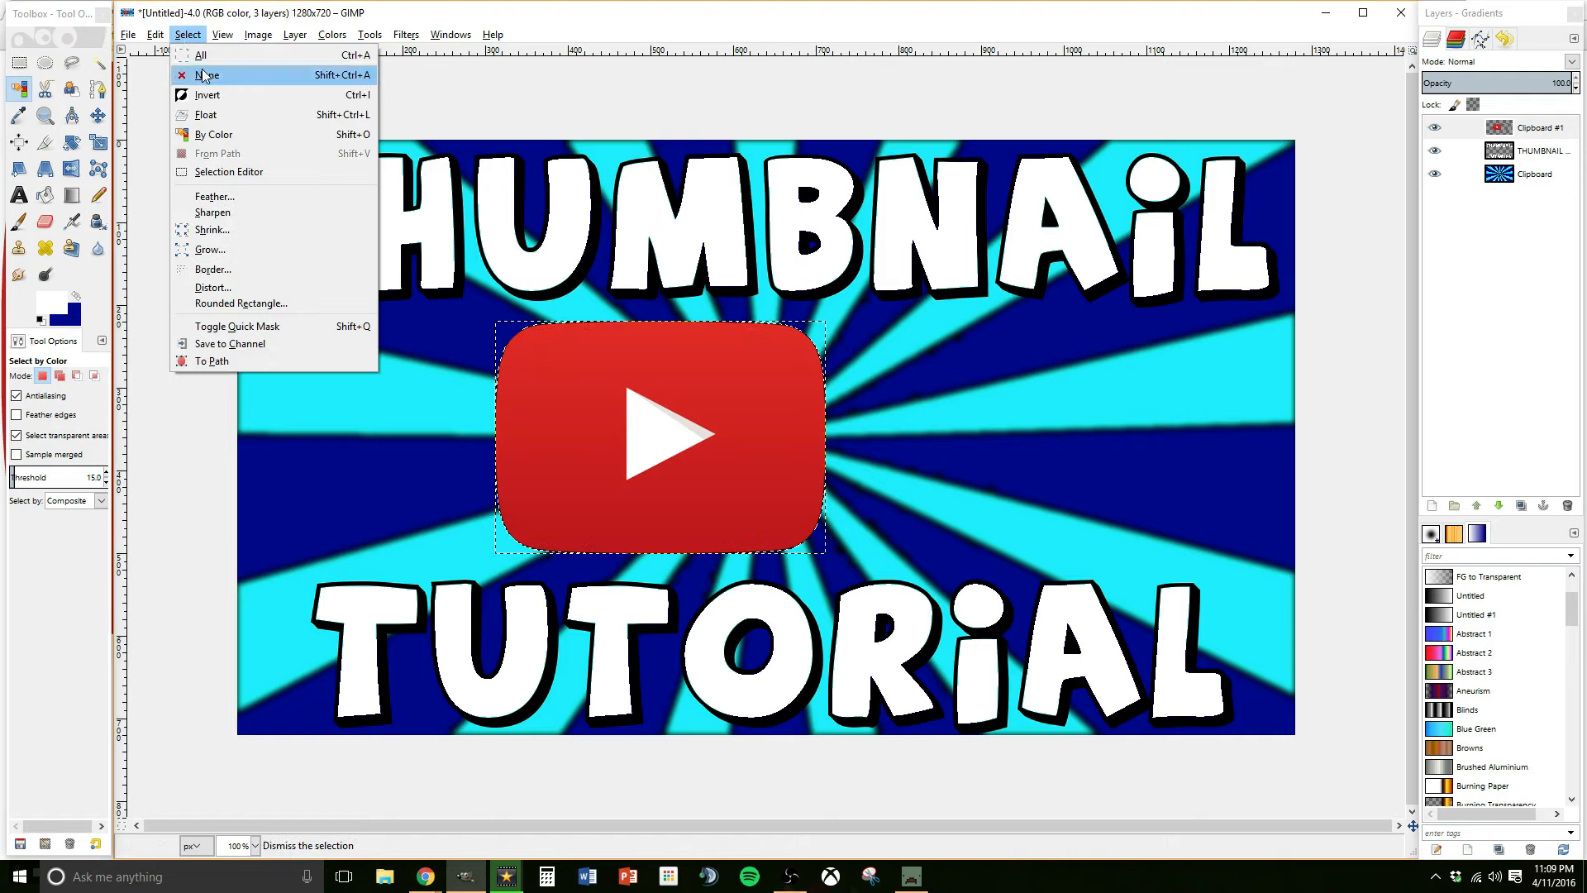
click(207, 51)
- Move the YouTube icon to the center between THUMBNAIL and TUTORIAL and scale its layer to 300 px wide with proportions linked
click(98, 115)
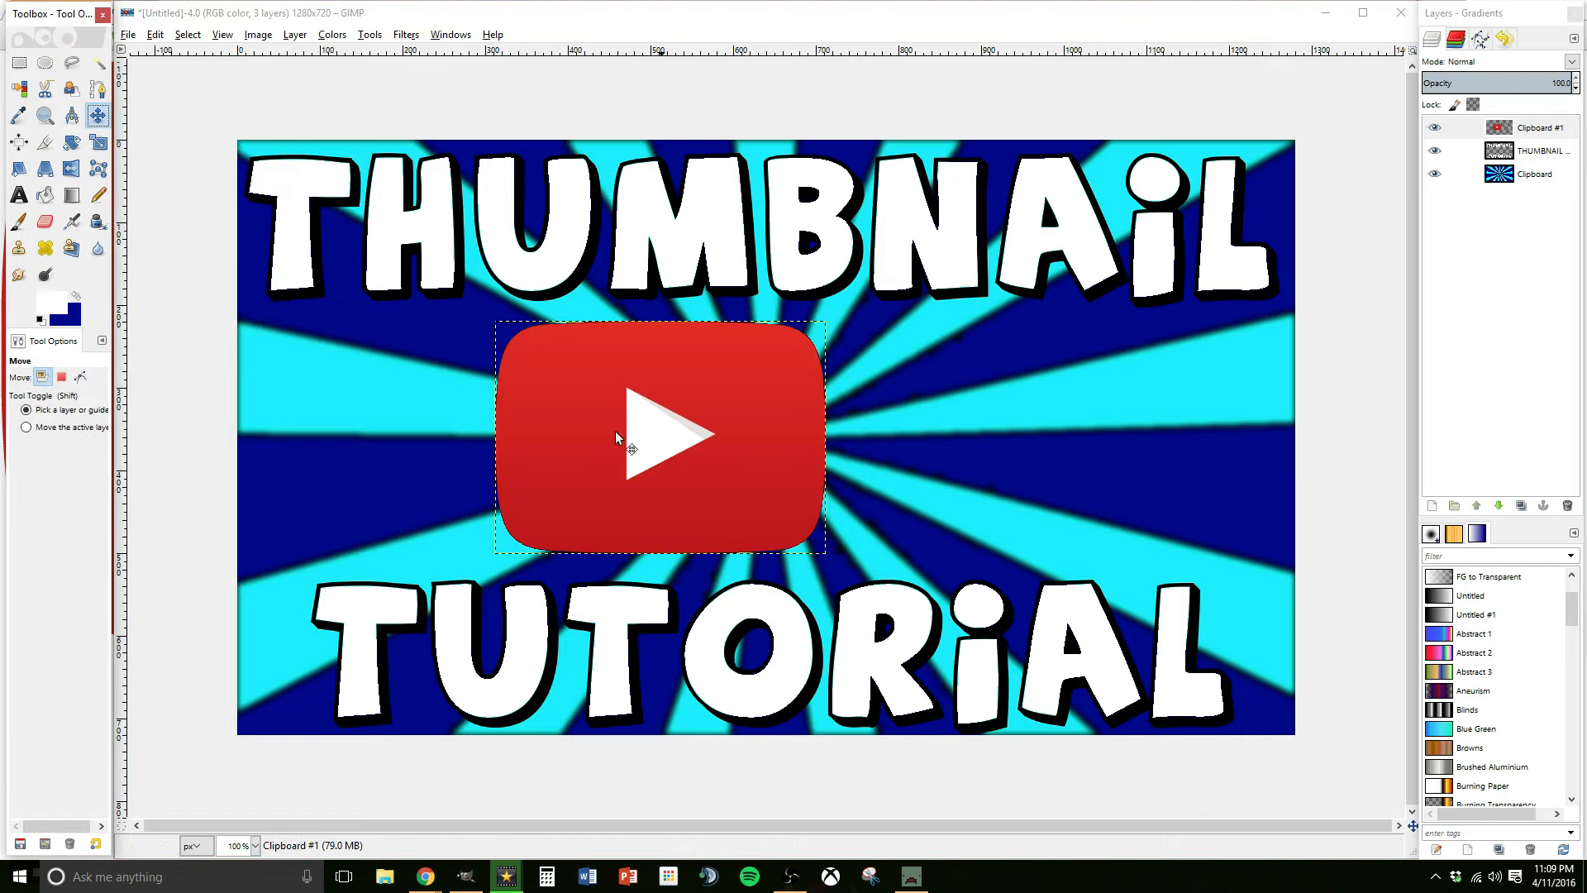
drag(613, 438, 704, 439)
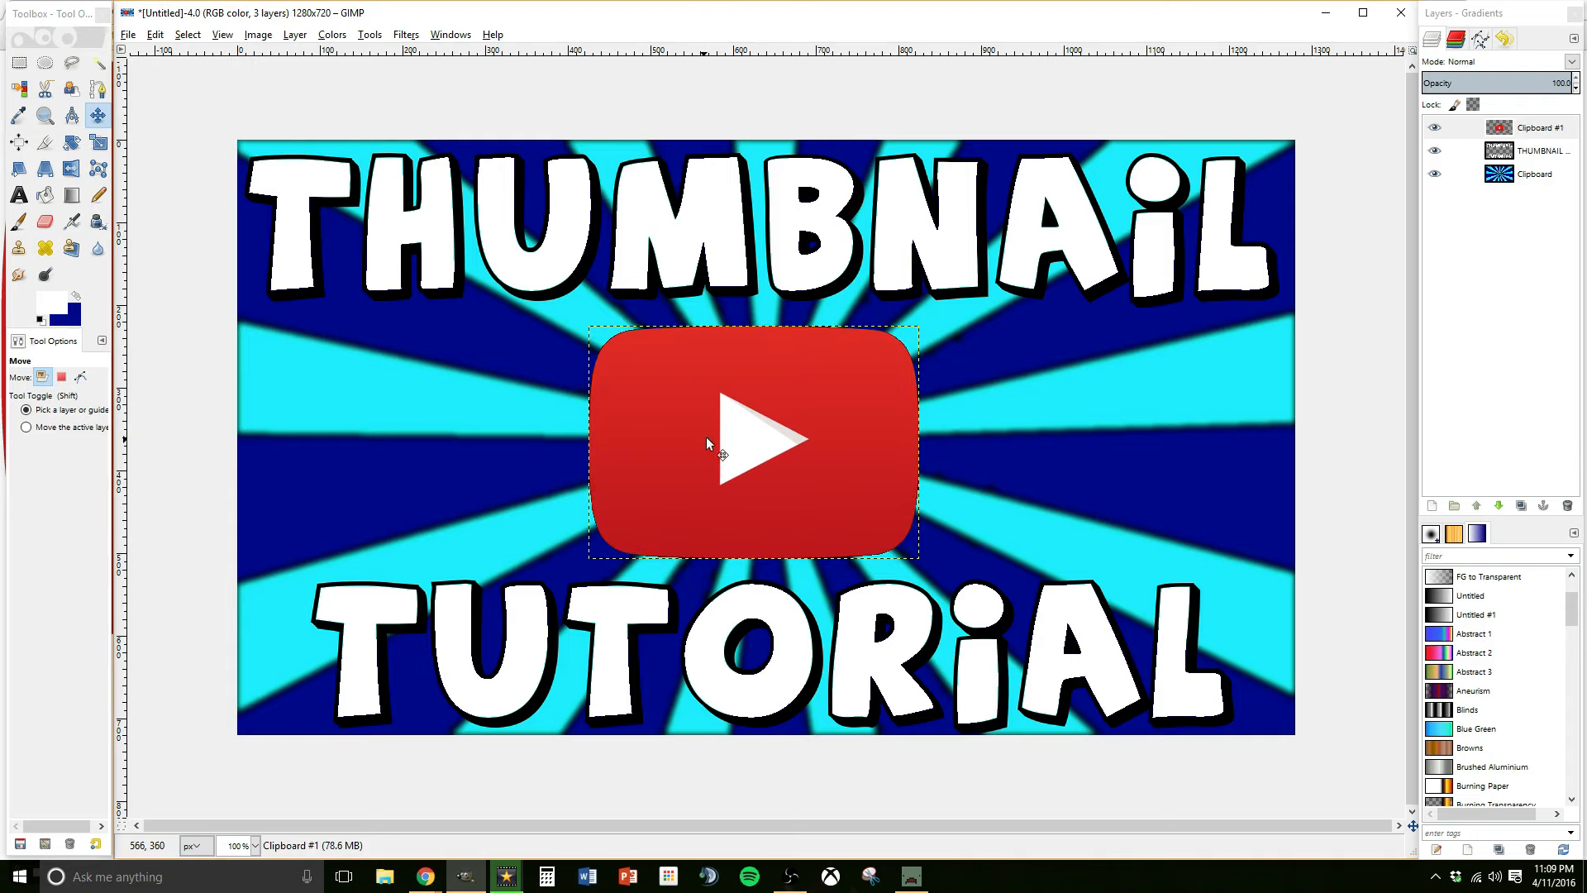
click(295, 34)
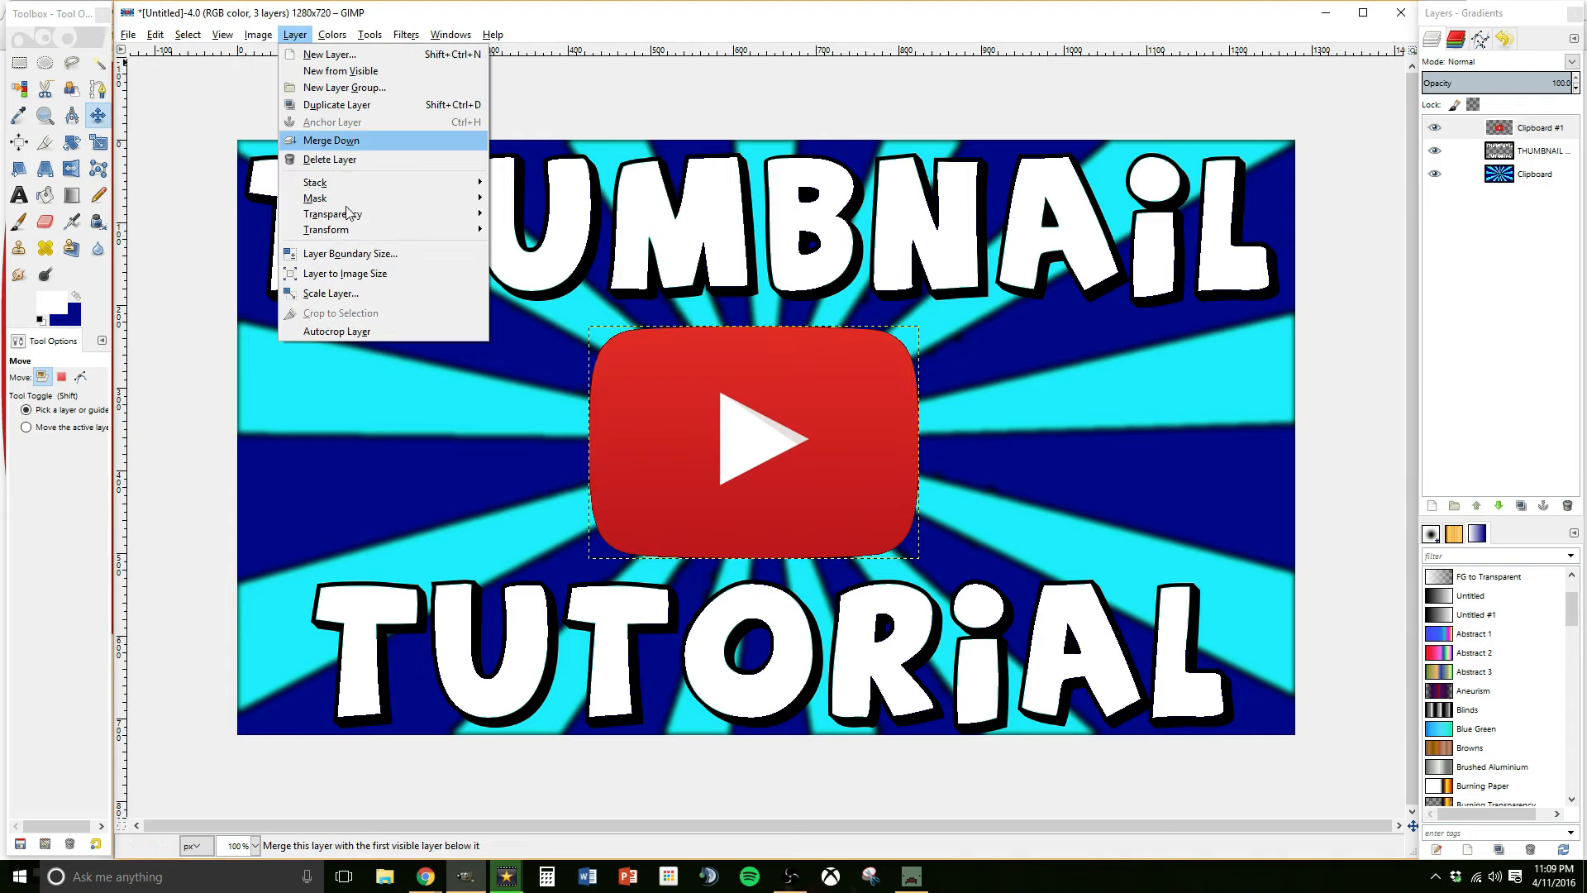
click(330, 295)
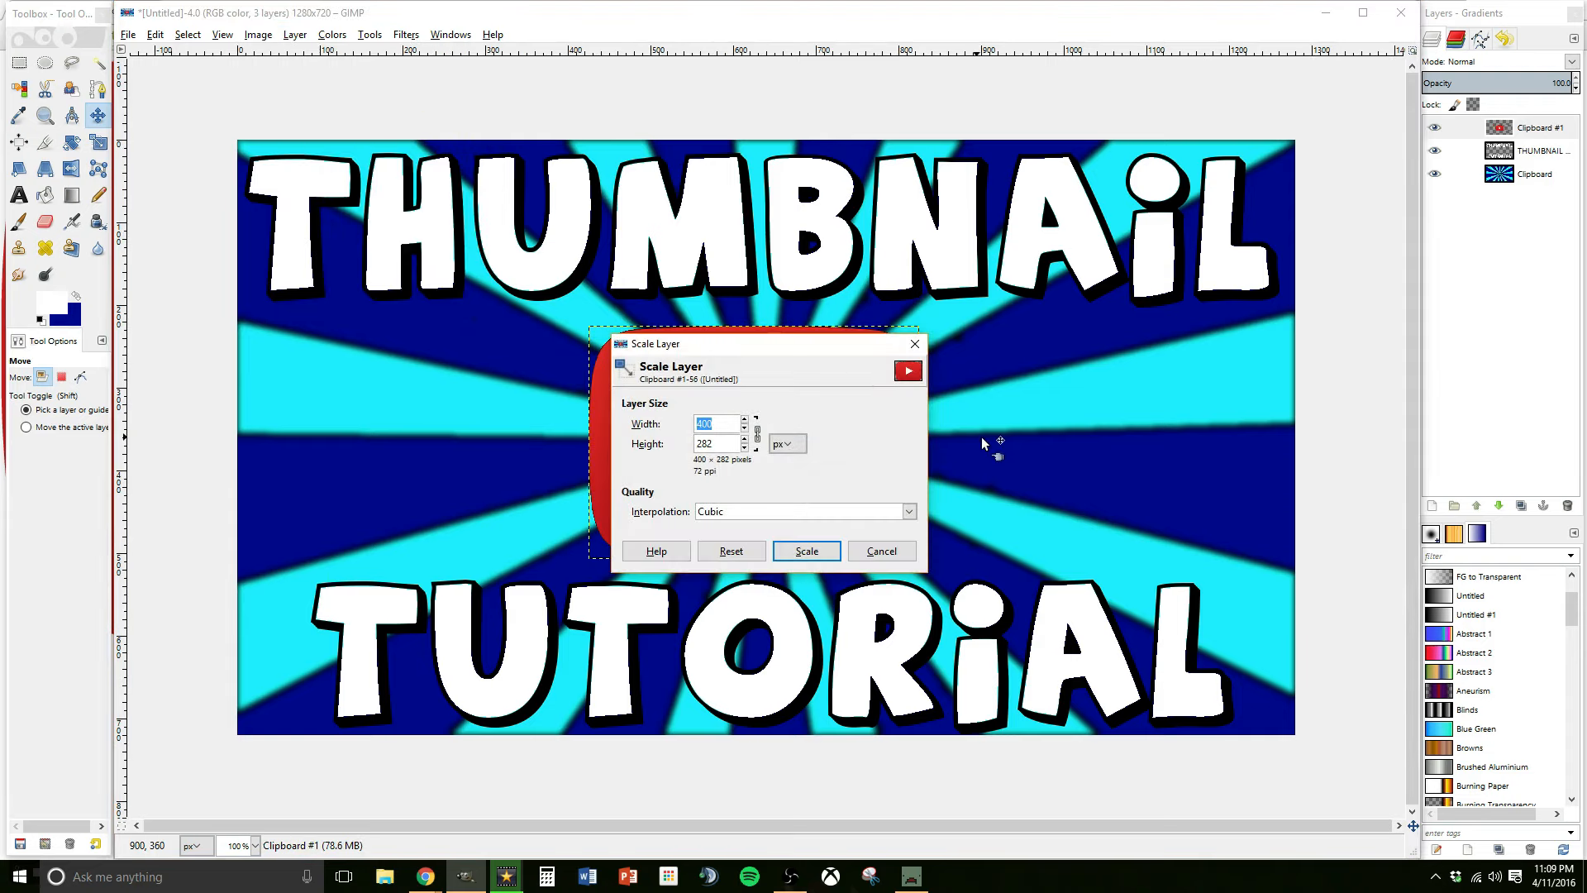
text(300)
click(822, 548)
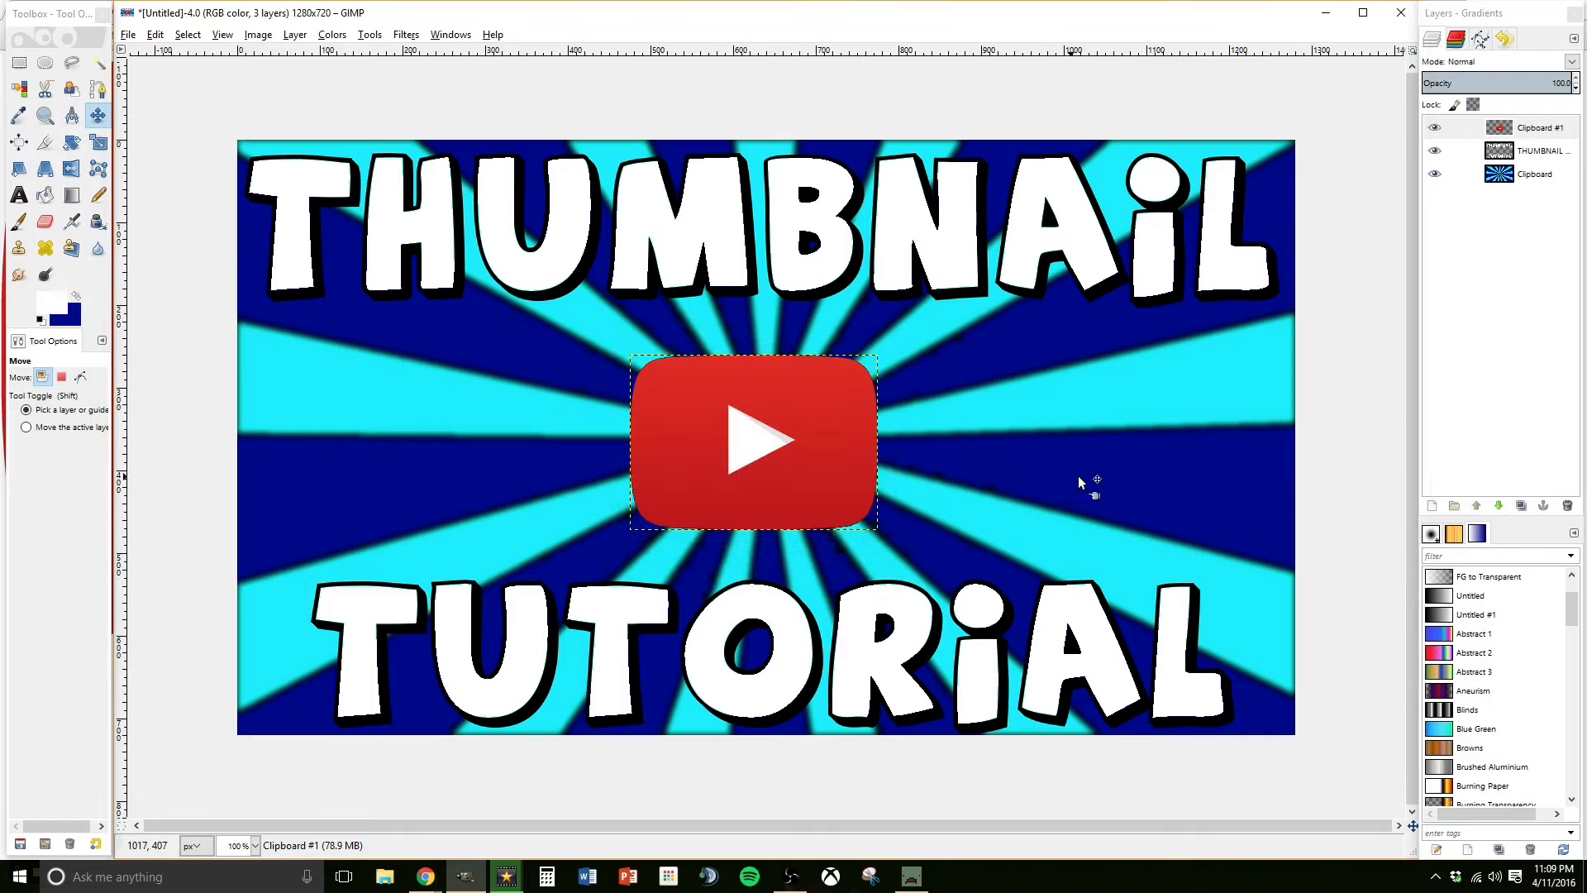